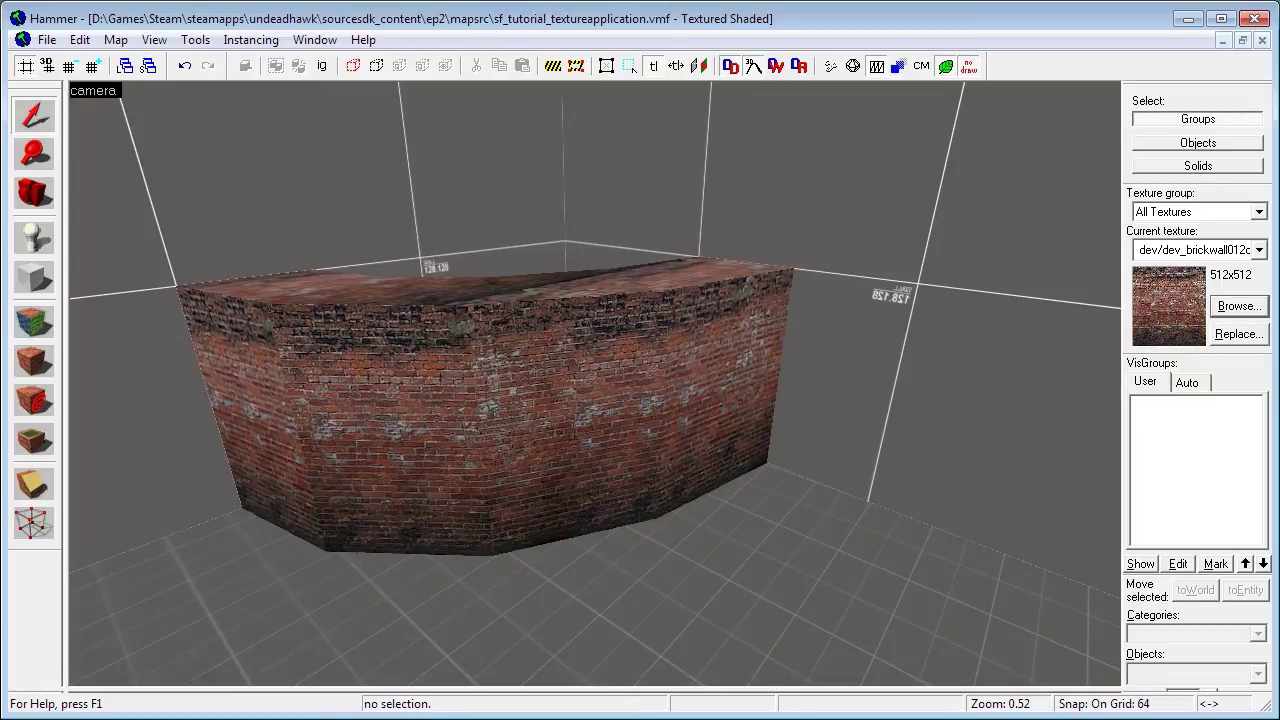
- Open the face editing sheet for texture application, view its displacement tools, and return to the material settings
{"action": "left_click", "coordinate": [33, 322]}
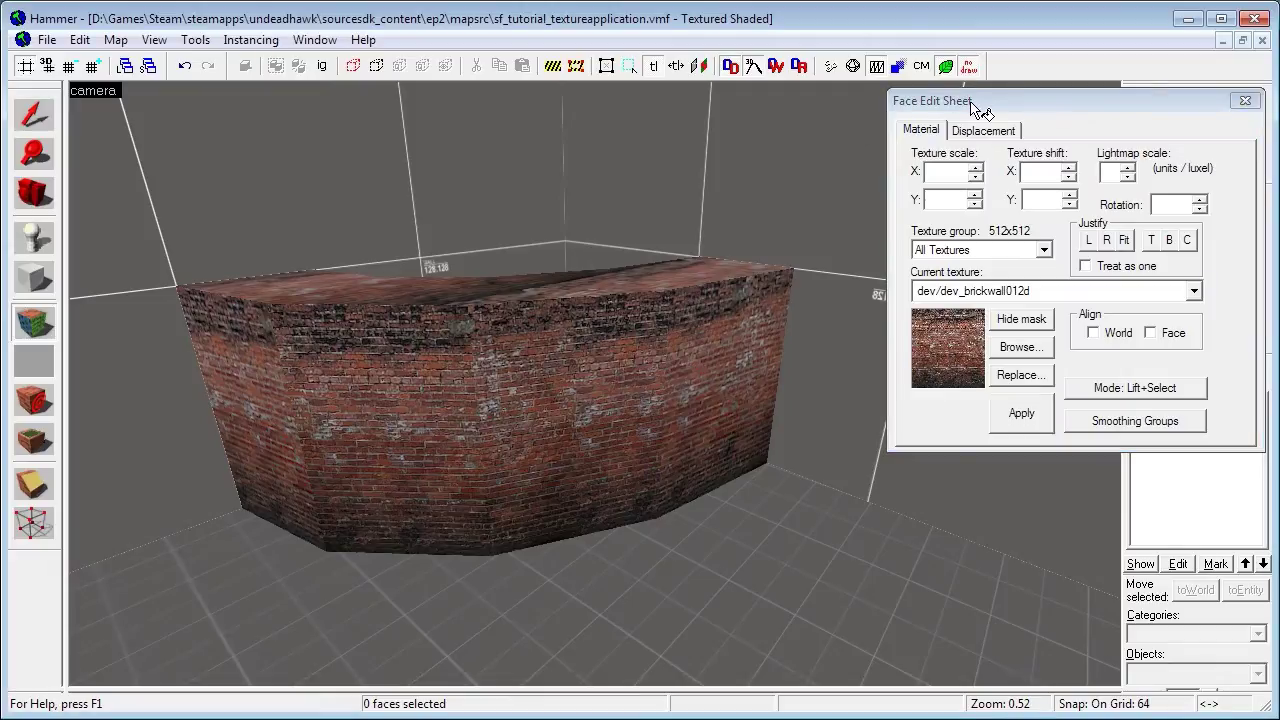
{"action": "left_click", "coordinate": [1015, 100]}
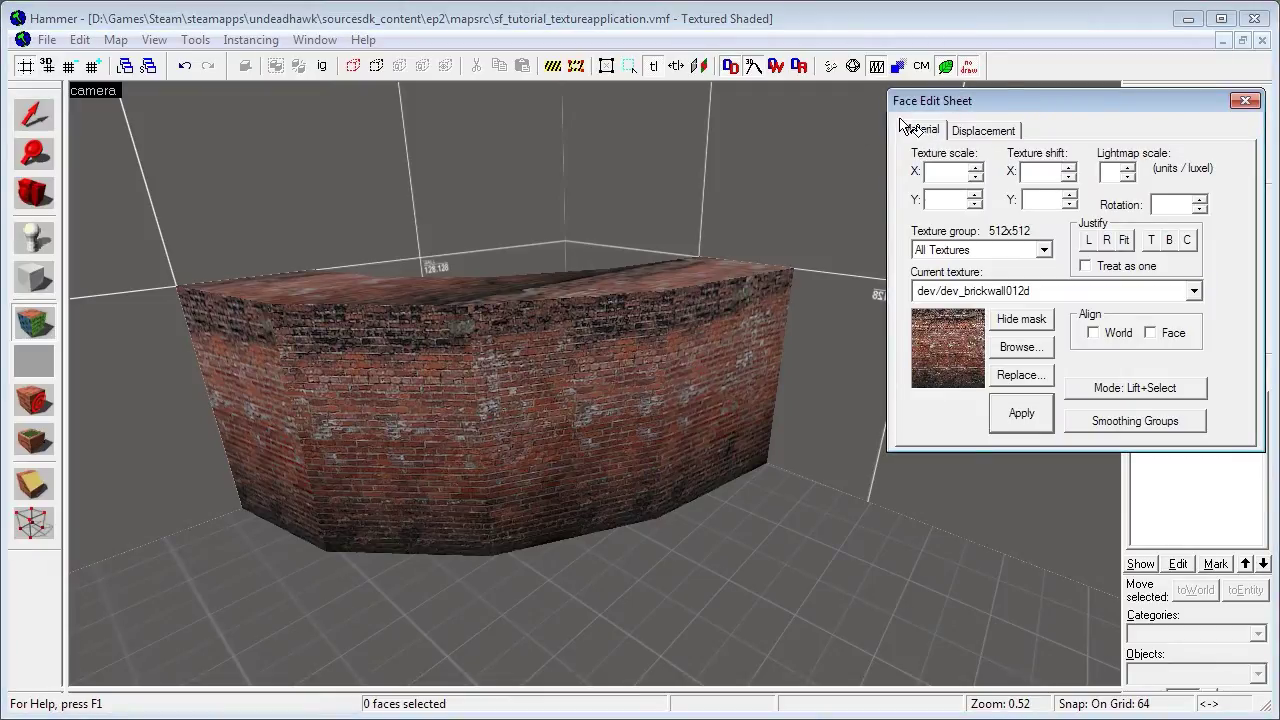
{"action": "left_click", "coordinate": [988, 133]}
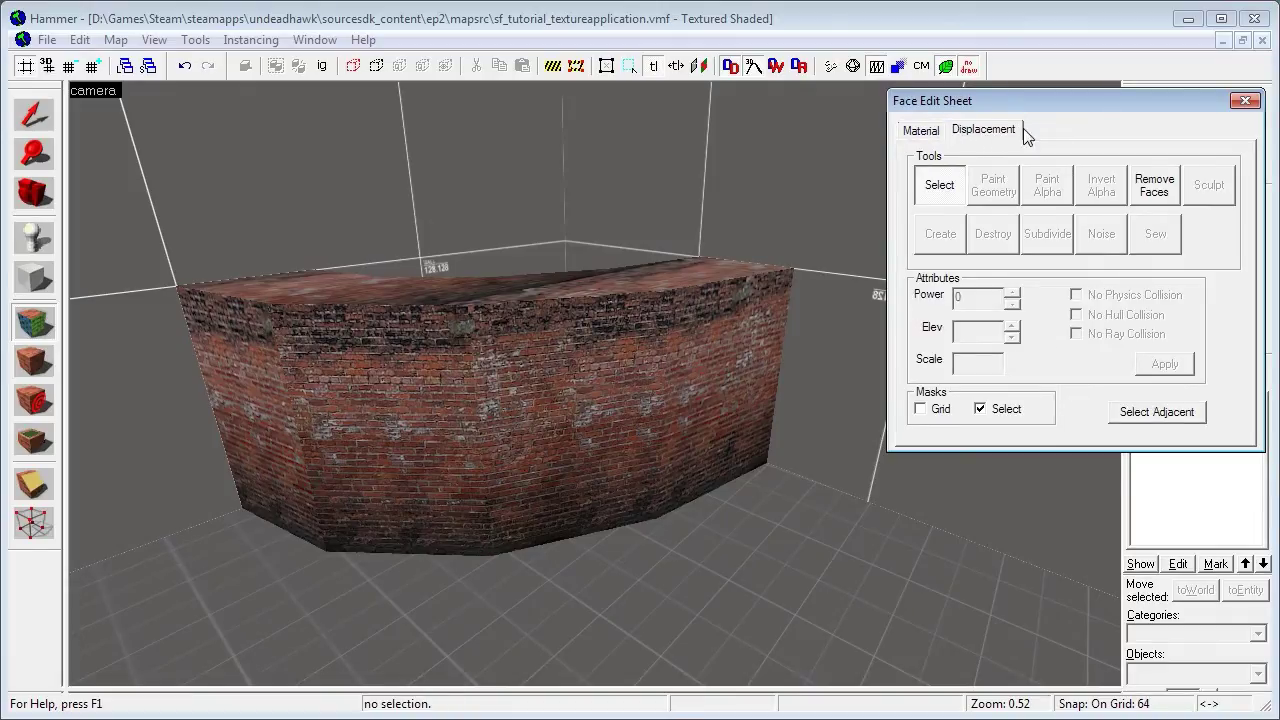
{"action": "left_click", "coordinate": [1030, 507]}
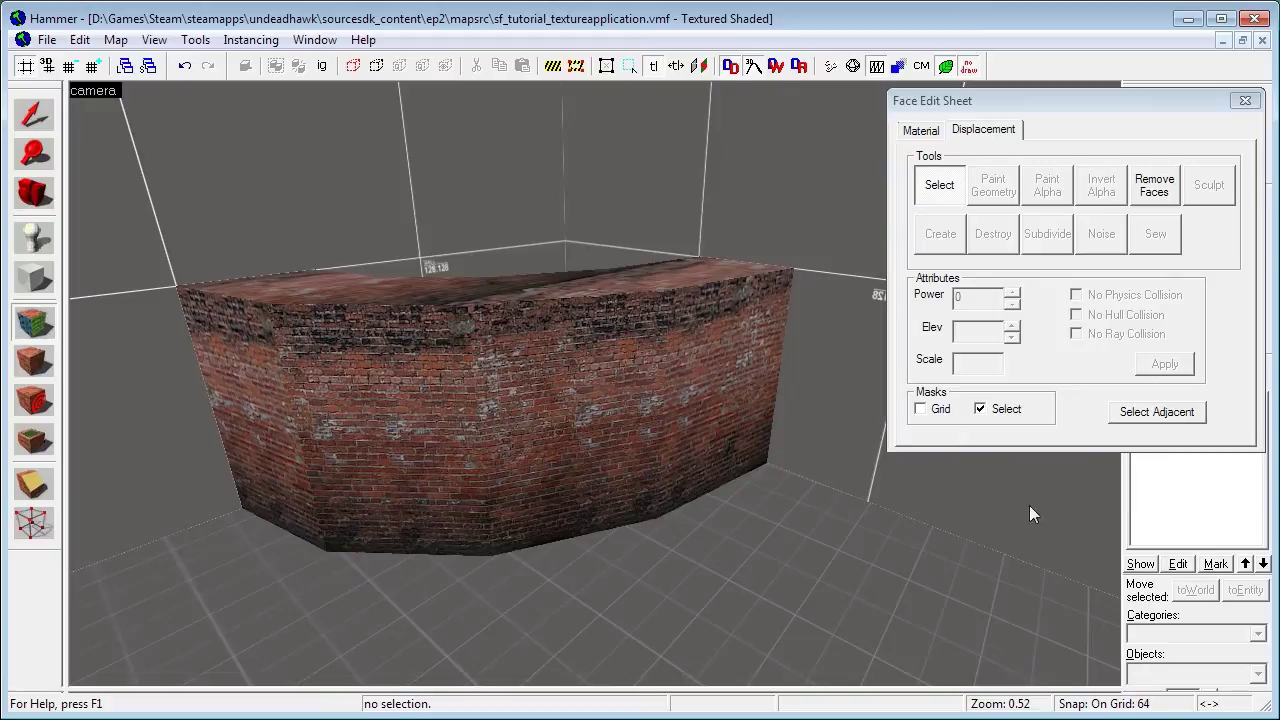
{"action": "left_click", "coordinate": [920, 131]}
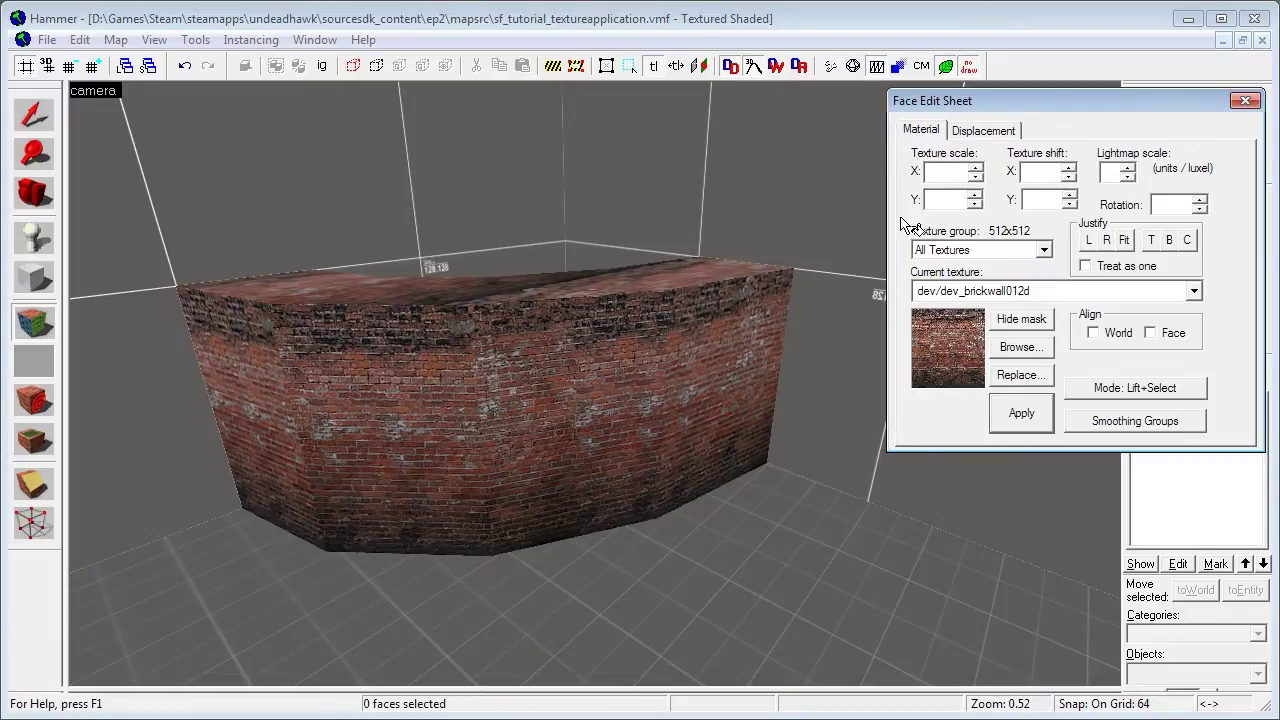
- Select single faces one at a time on the room walls, the curved brick wall and the floor
{"action": "left_click", "coordinate": [836, 238]}
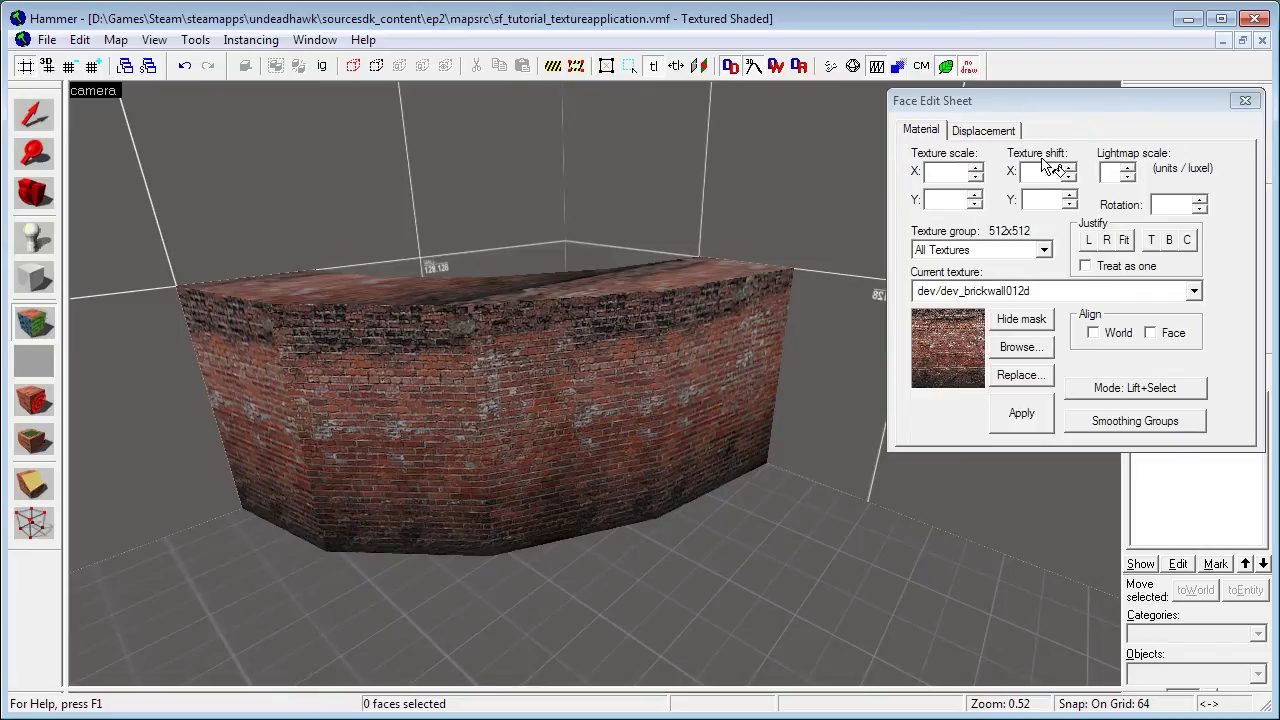
{"action": "left_click", "coordinate": [697, 310]}
{"action": "left_click", "coordinate": [470, 395]}
{"action": "left_click", "coordinate": [305, 320]}
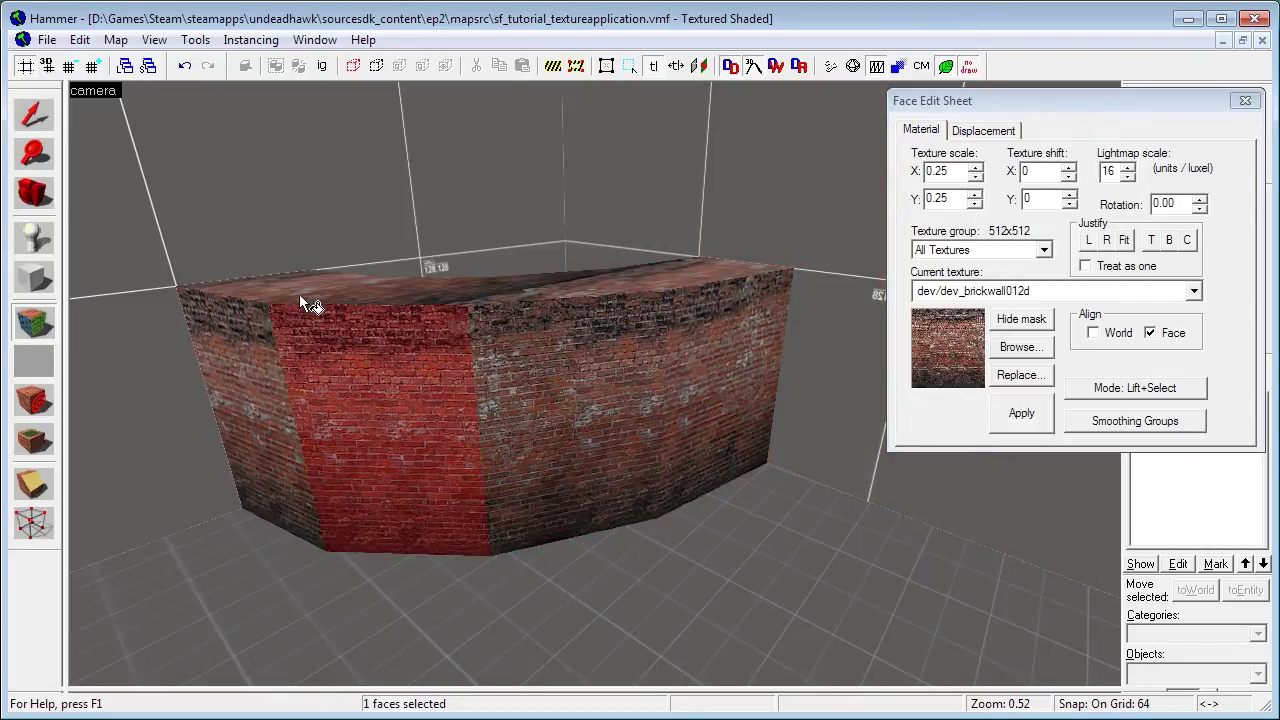
{"action": "left_click", "coordinate": [352, 294]}
{"action": "left_click", "coordinate": [355, 215]}
{"action": "left_click", "coordinate": [446, 645]}
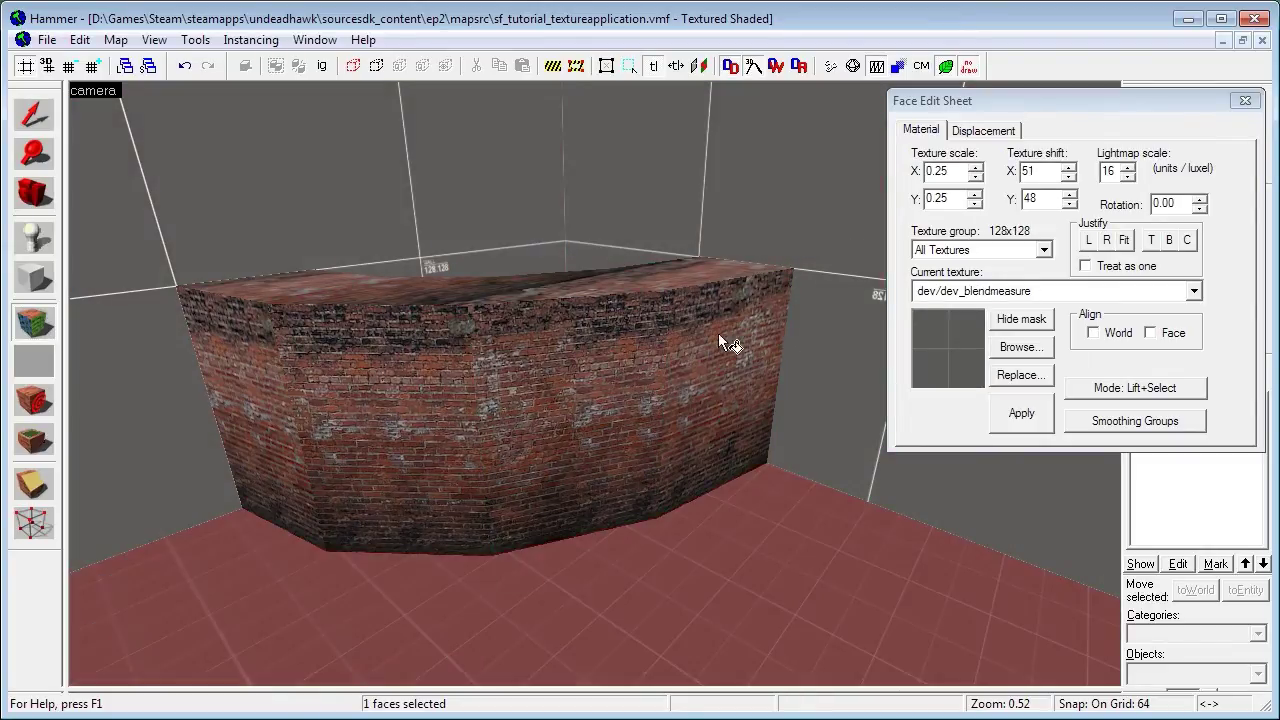
- Select several faces together, combining top and side faces of the brick wall with the left room wall and the floor
{"action": "left_click", "coordinate": [700, 286]}
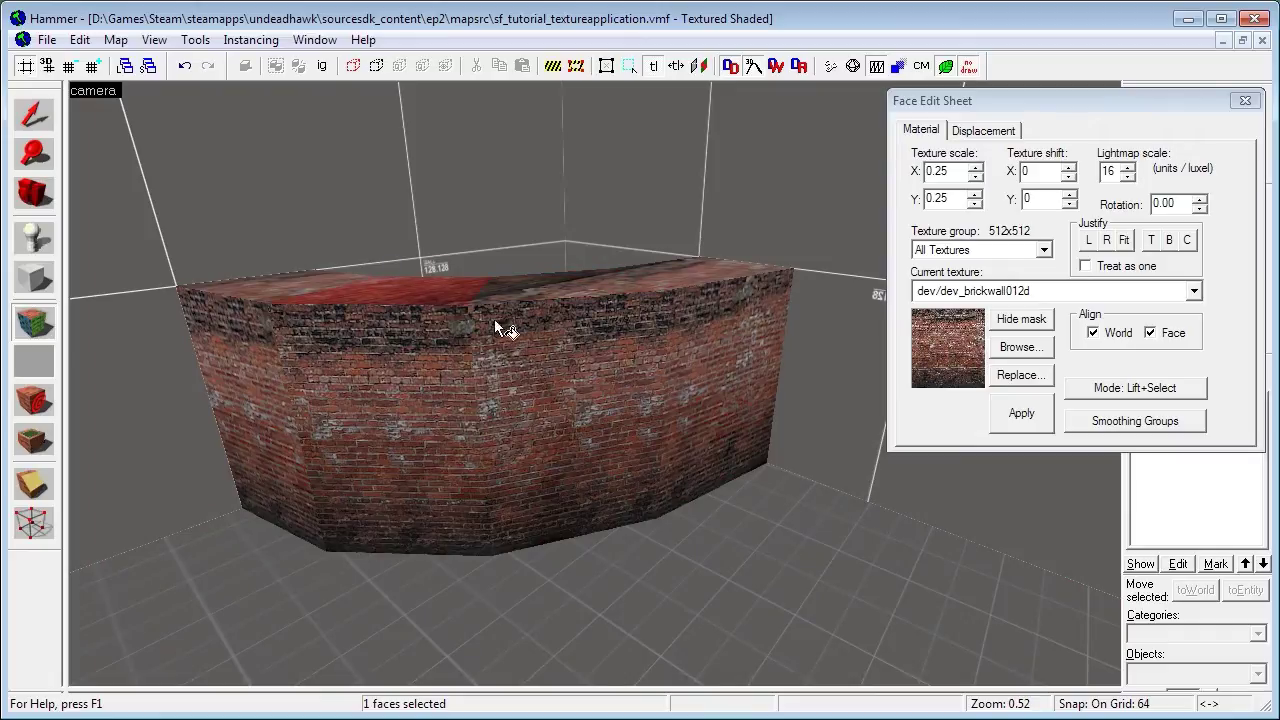
{"action": "left_click", "coordinate": [570, 330], "text": "ctrl"}
{"action": "left_click", "coordinate": [712, 272], "text": "ctrl"}
{"action": "left_click", "coordinate": [708, 338], "text": "ctrl"}
{"action": "left_click", "coordinate": [249, 364], "text": "ctrl"}
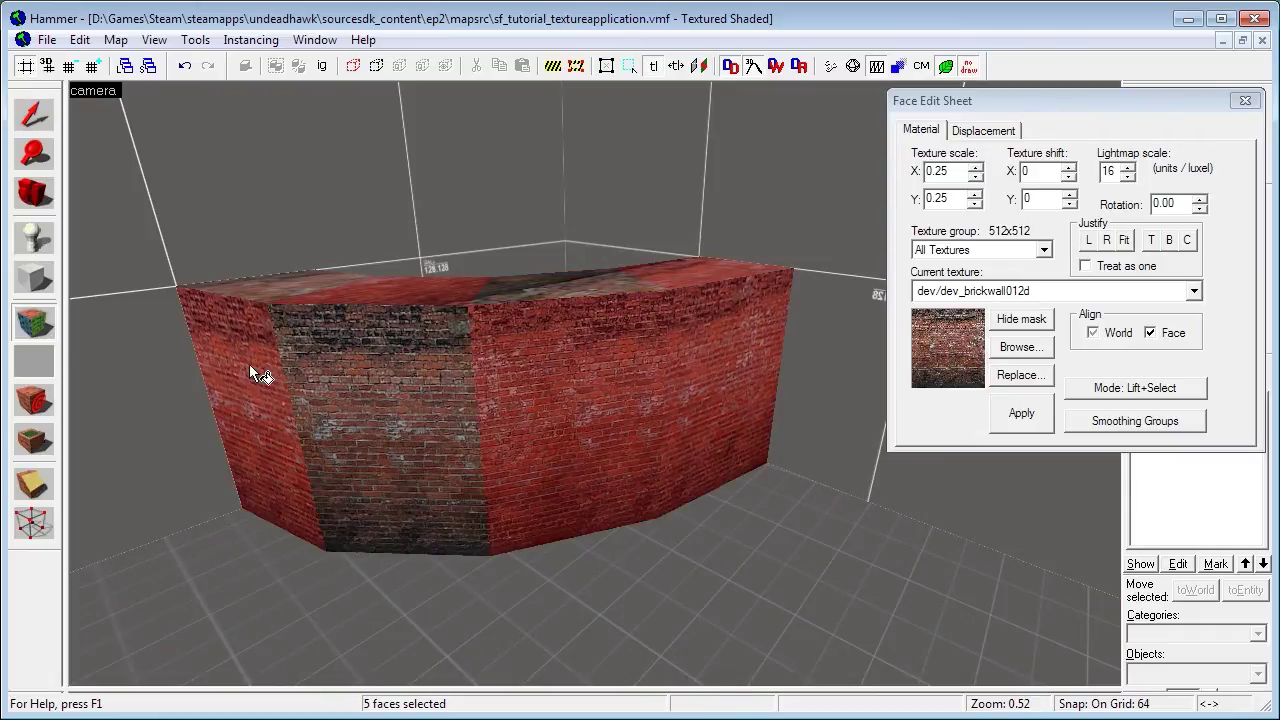
{"action": "left_click", "coordinate": [178, 480], "text": "ctrl"}
{"action": "left_click", "coordinate": [206, 570], "text": "ctrl"}
- Select all faces of one solid at a time, covering brick wall segments, the left room wall, the floor and the right room wall
{"action": "left_click", "coordinate": [354, 499]}
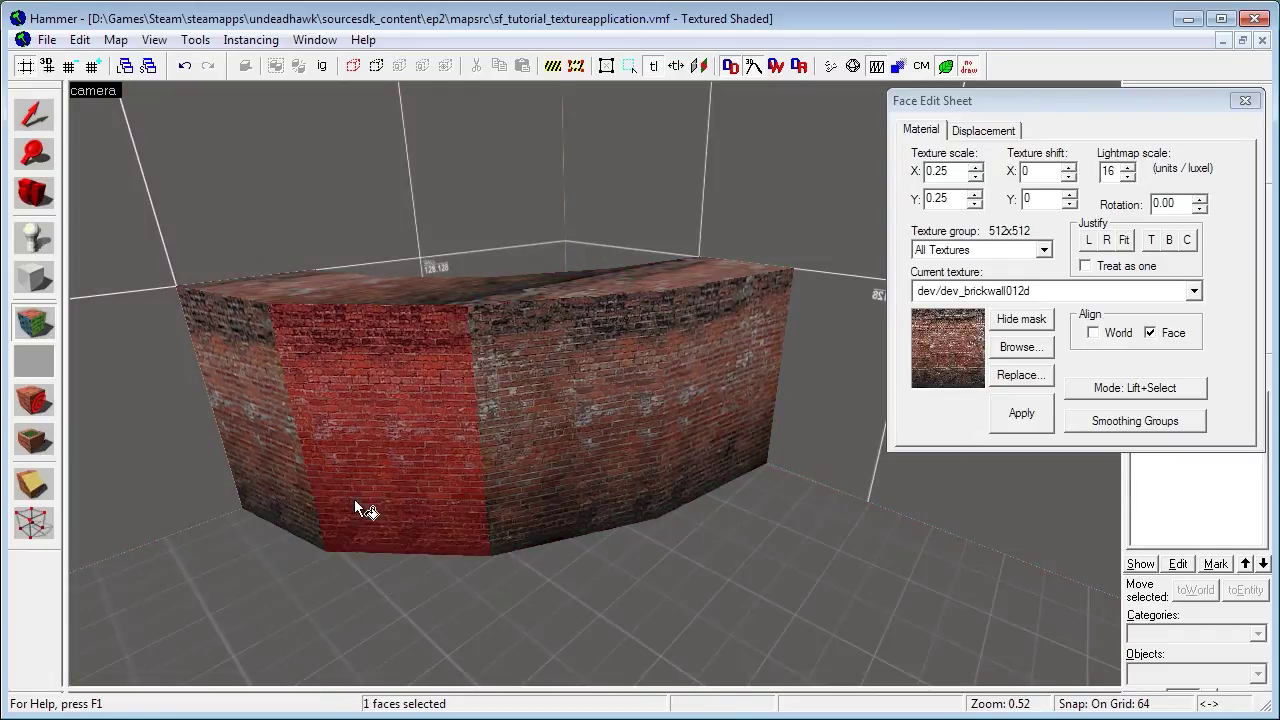
{"action": "key", "text": "a"}
{"action": "left_click", "coordinate": [558, 396], "text": "shift"}
{"action": "left_click", "coordinate": [398, 383], "text": "shift"}
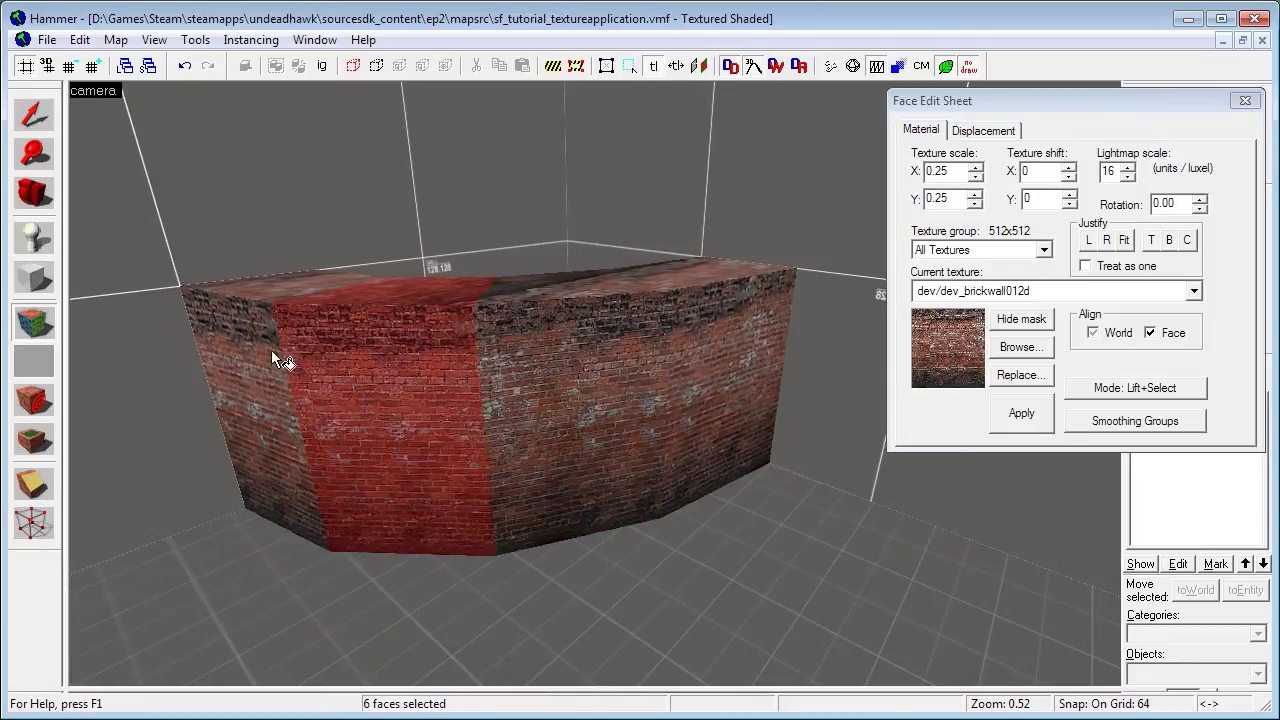
{"action": "left_click", "coordinate": [262, 348], "text": "shift"}
{"action": "left_click", "coordinate": [187, 217], "text": "shift"}
{"action": "left_click", "coordinate": [279, 604], "text": "ctrl"}
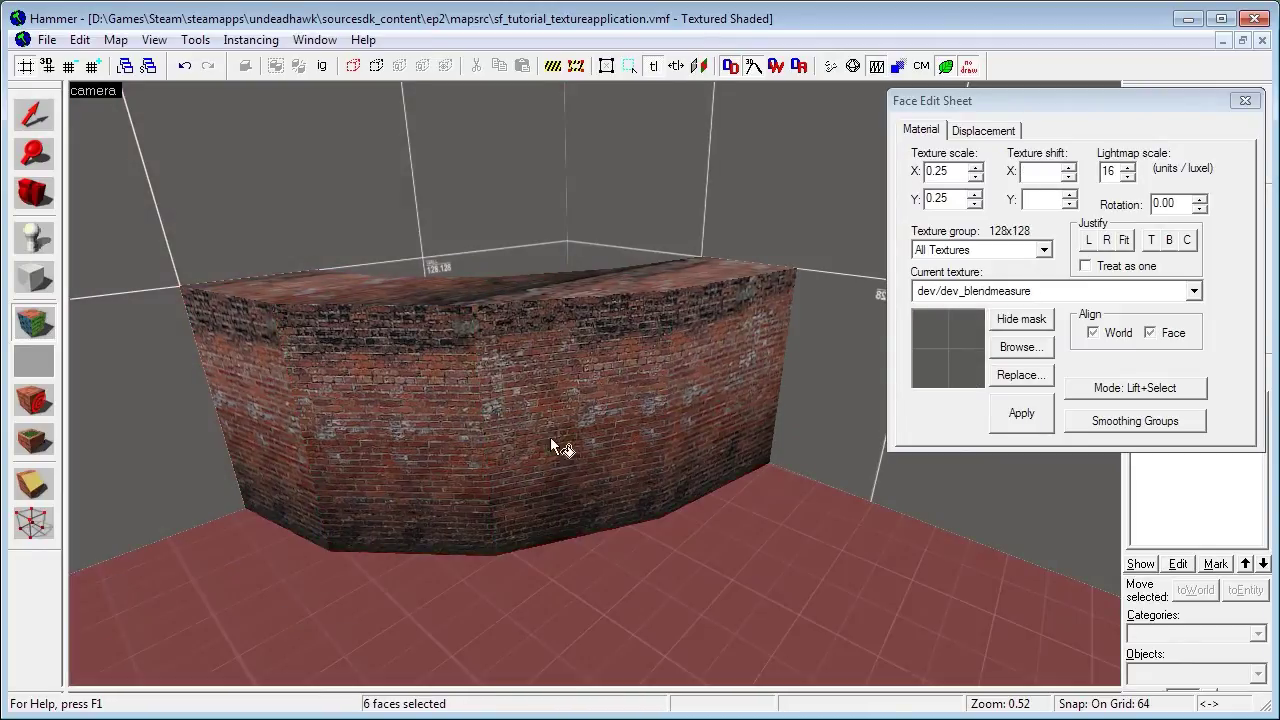
{"action": "left_click", "coordinate": [767, 208], "text": "ctrl"}
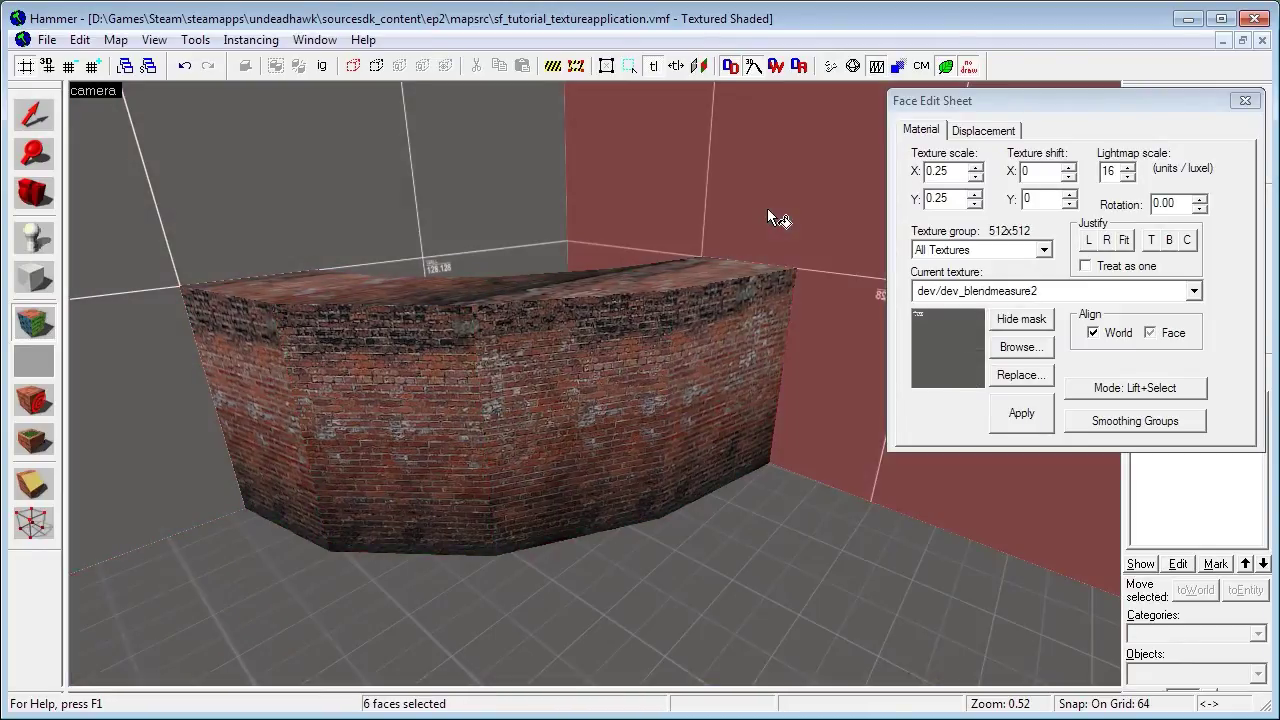
- Close the face sheet, select the brick segment second from the right as a solid, and reopen the sheet with all its faces selected
{"action": "left_click", "coordinate": [1246, 101]}
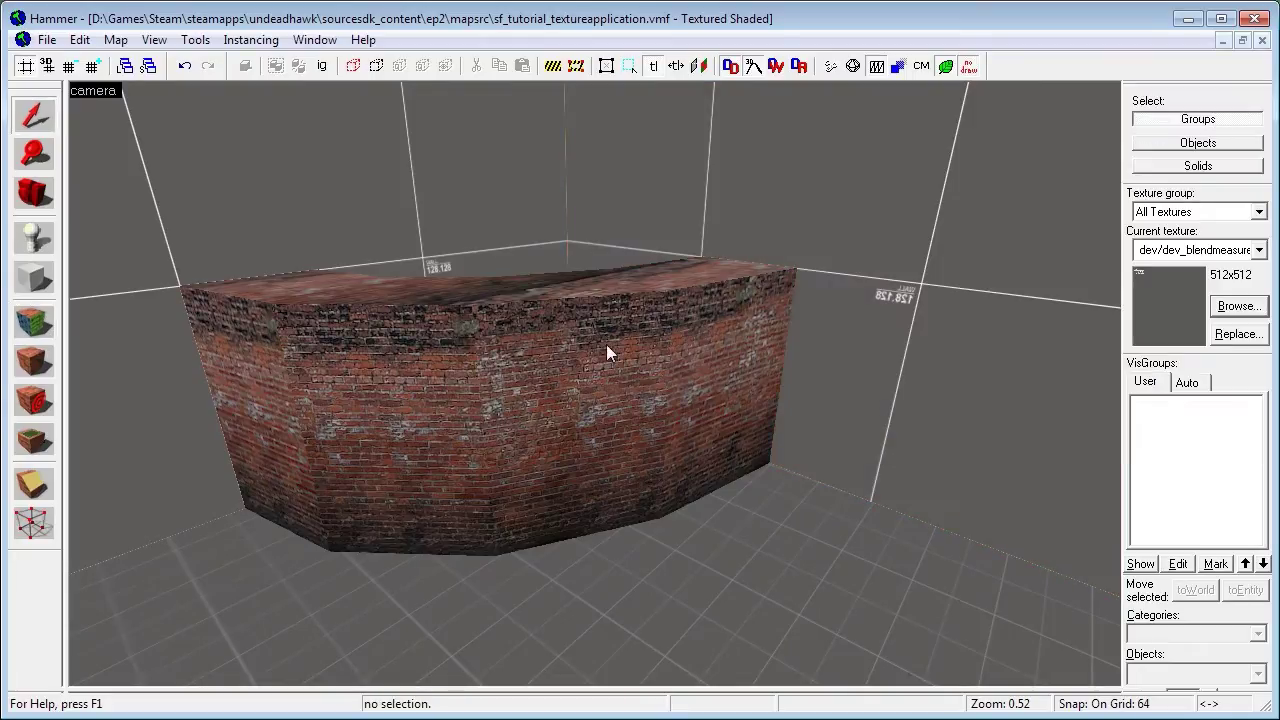
{"action": "left_click", "coordinate": [602, 345]}
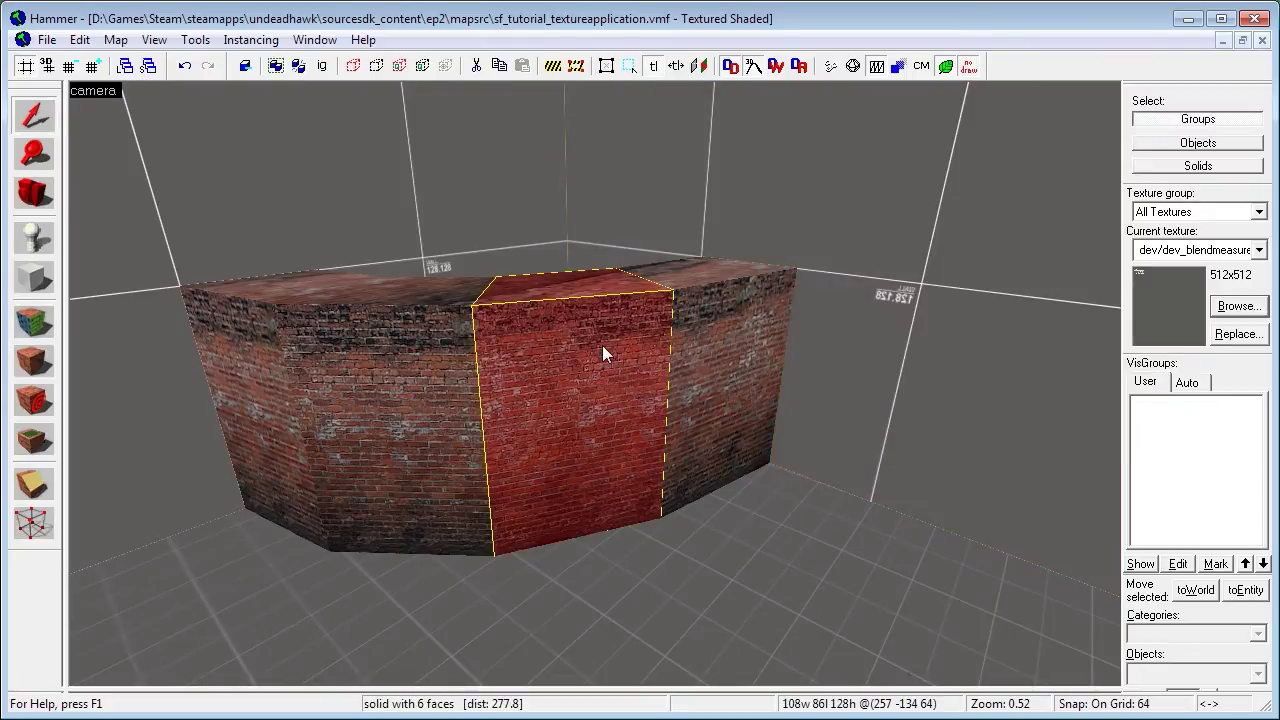
{"action": "left_click", "coordinate": [33, 321]}
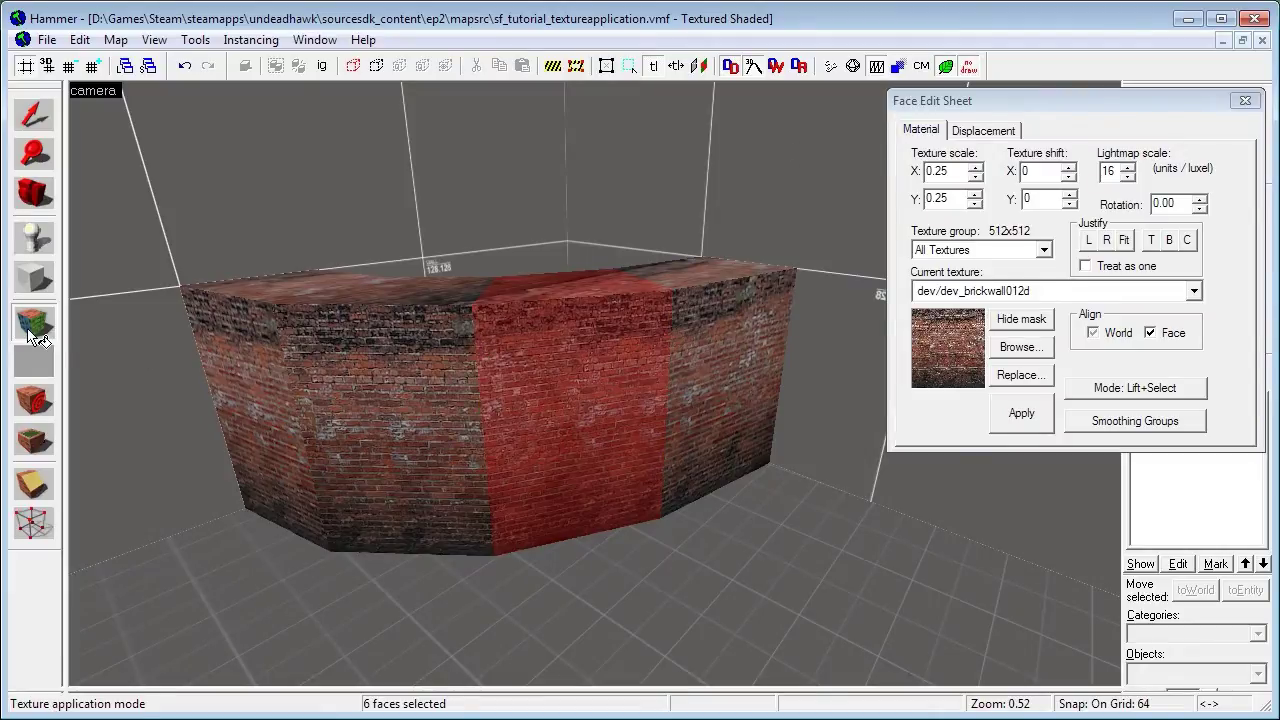
- Select single brick faces individually, followed by all faces of individual brick segments
{"action": "left_click", "coordinate": [418, 392]}
{"action": "left_click", "coordinate": [530, 284]}
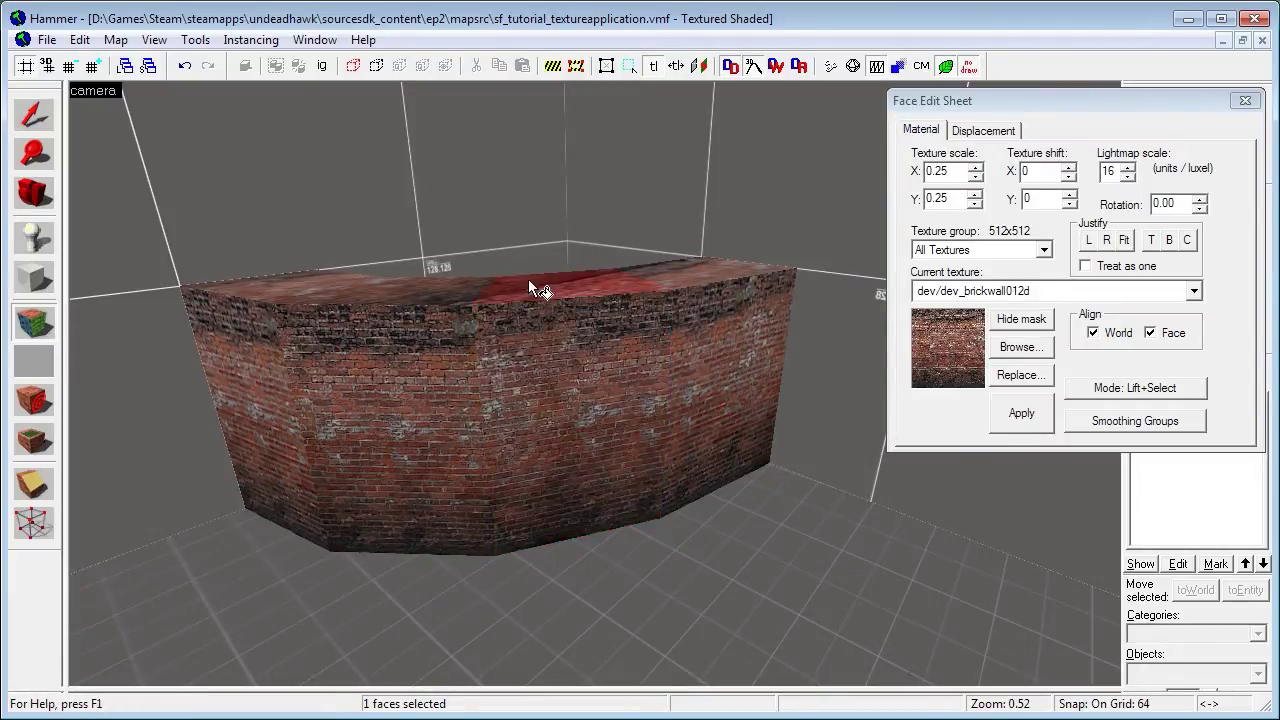
{"action": "left_click", "coordinate": [374, 376], "text": "shift"}
{"action": "left_click", "coordinate": [575, 345], "text": "shift"}
- Select all faces of the four brick segments, the left room wall and the floor together
{"action": "left_click", "coordinate": [712, 316], "text": "shift"}
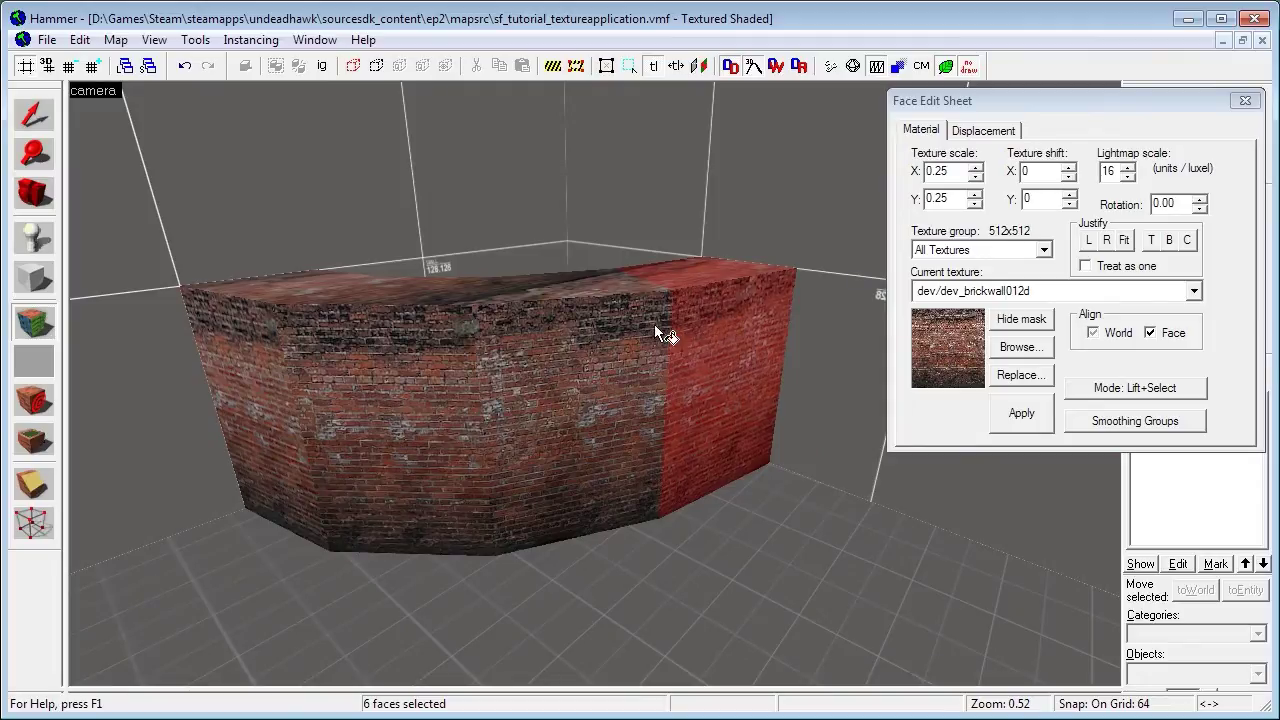
{"action": "left_click", "coordinate": [326, 355], "text": "ctrl+shift"}
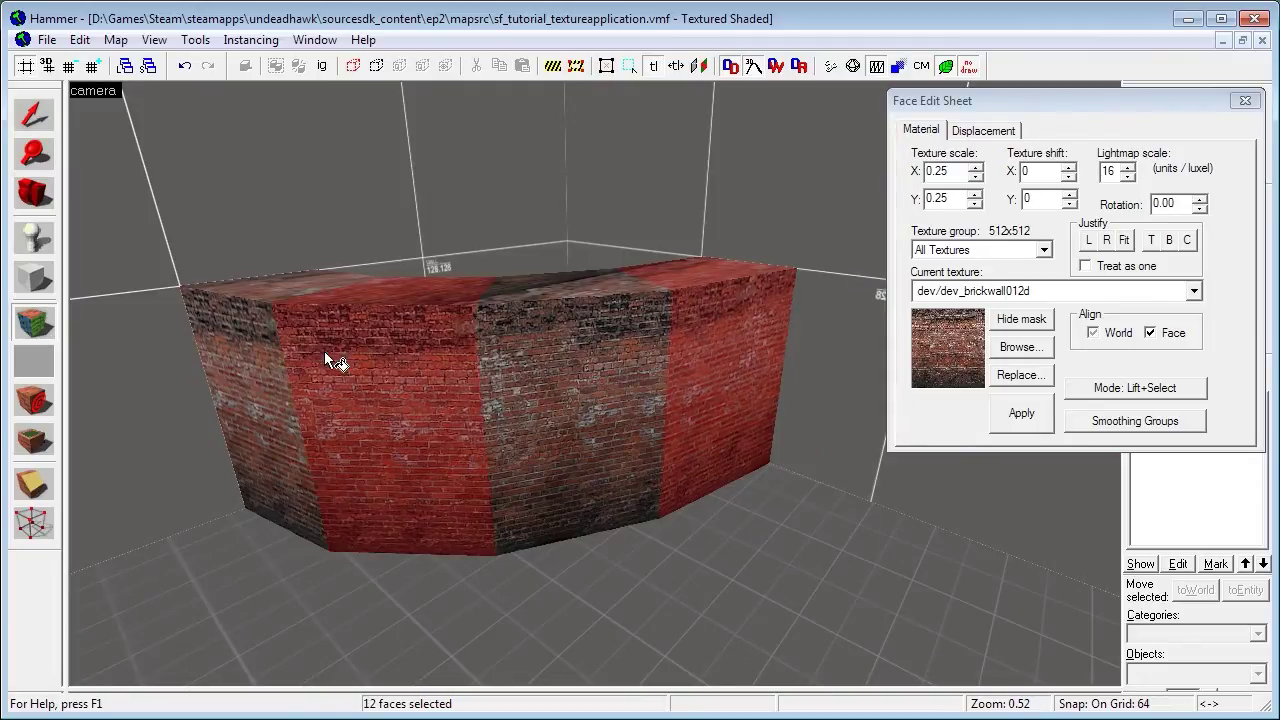
{"action": "left_click", "coordinate": [220, 249], "text": "ctrl+shift"}
{"action": "left_click", "coordinate": [238, 541], "text": "ctrl+shift"}
{"action": "left_click", "coordinate": [228, 398], "text": "ctrl+shift"}
{"action": "left_click", "coordinate": [536, 399], "text": "ctrl+shift"}
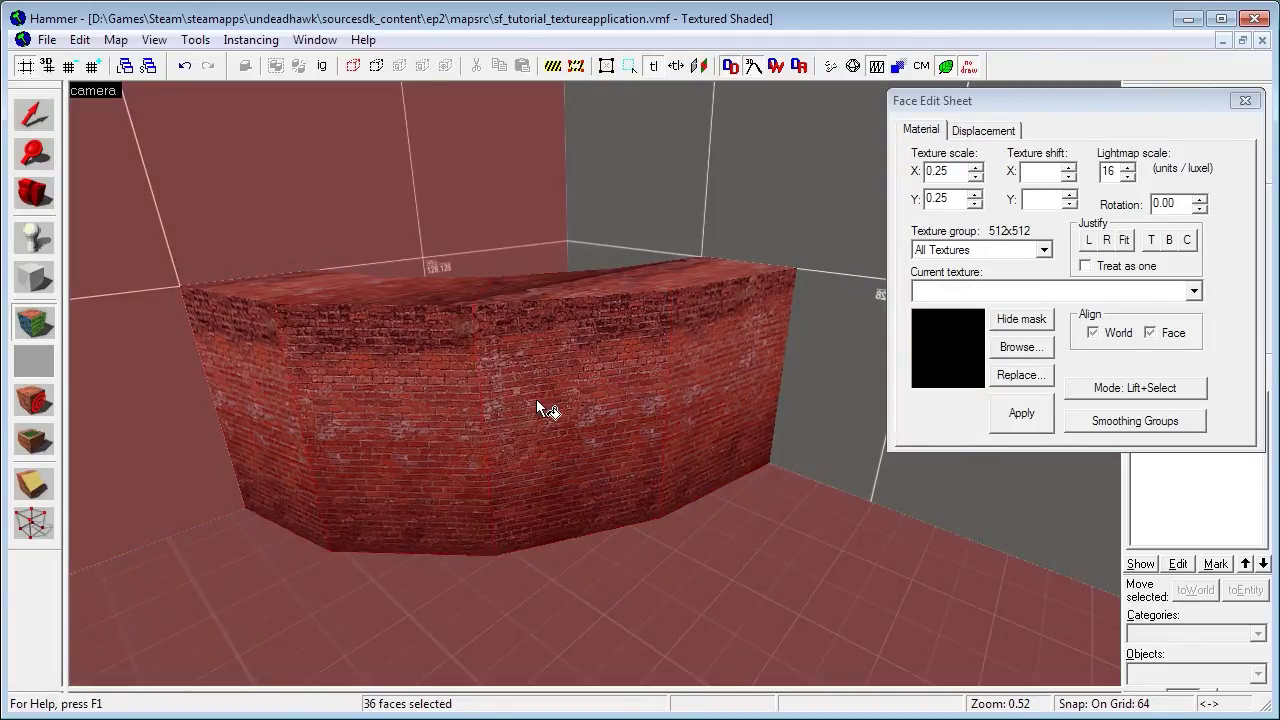
- Pick the dev/dev_blendmeasure2 texture from the right room wall and apply it to the rightmost brick face
{"action": "left_click", "coordinate": [557, 384]}
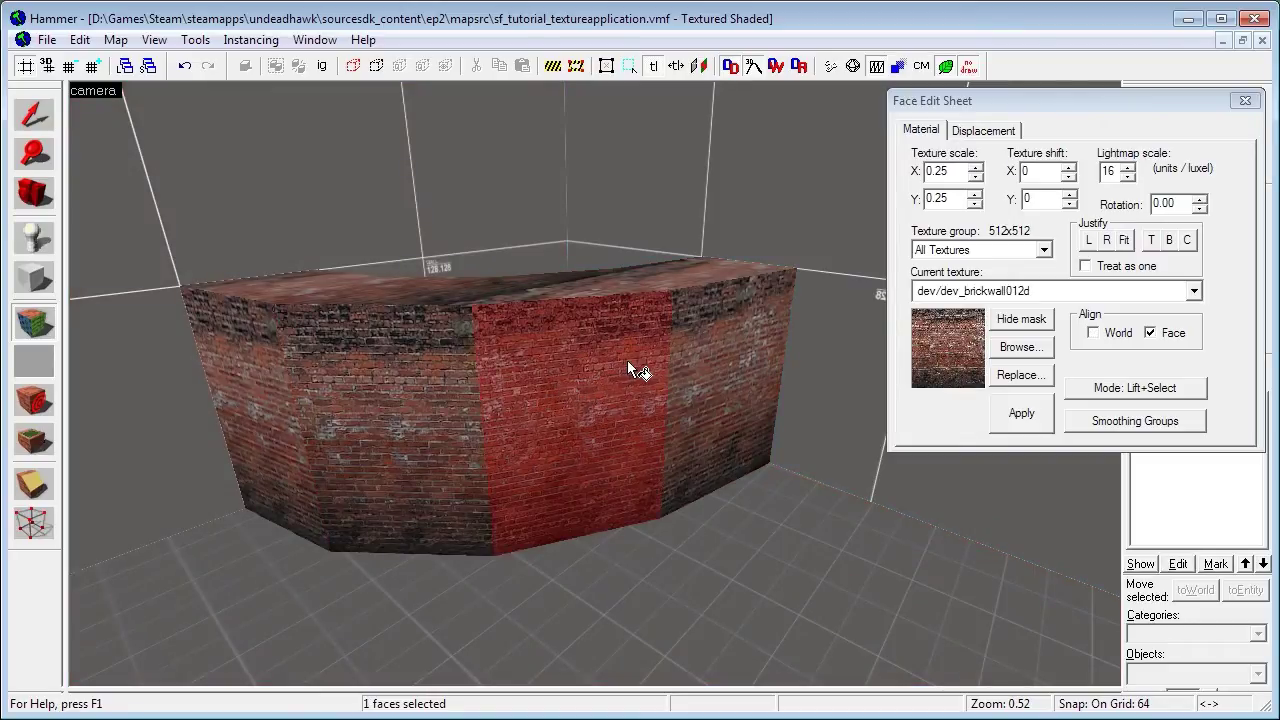
{"action": "left_click", "coordinate": [832, 418]}
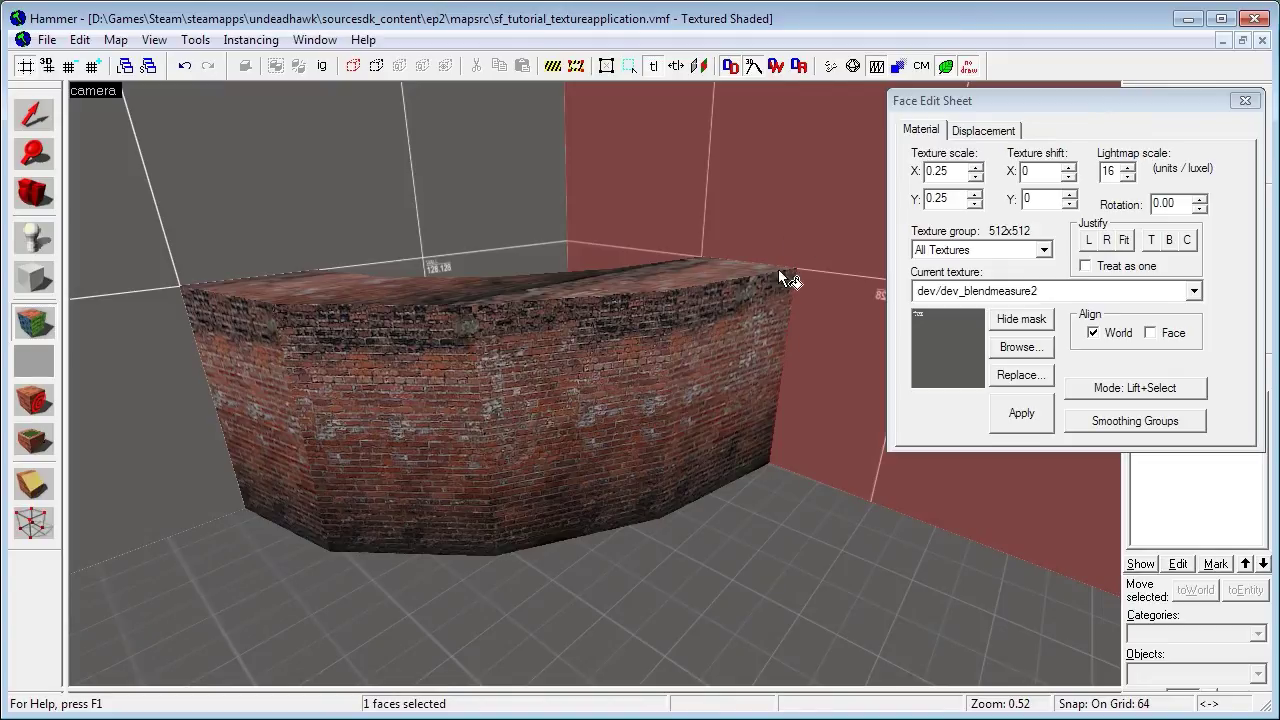
{"action": "right_click", "coordinate": [754, 333]}
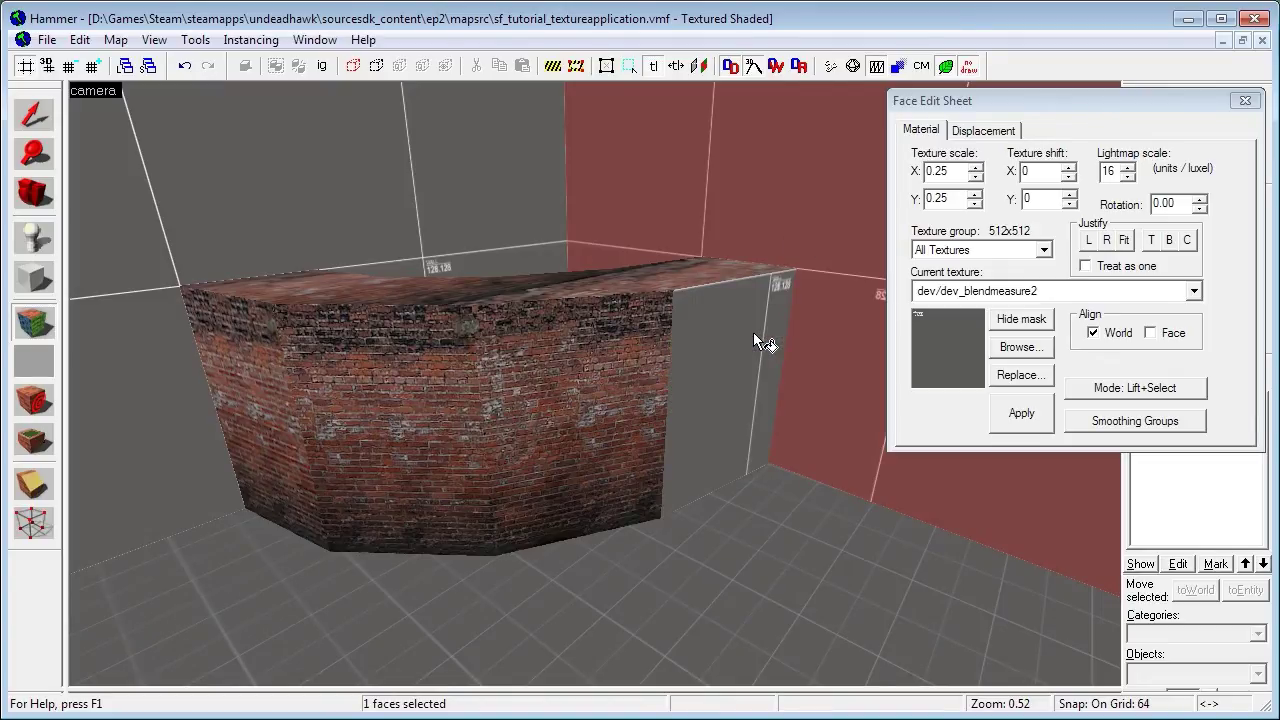
- Pick dev/dev_brickwall012d from the neighbouring brick face and reapply it to the rightmost face of the curved wall
{"action": "left_click", "coordinate": [750, 342]}
{"action": "left_click", "coordinate": [623, 387]}
{"action": "right_click", "coordinate": [708, 362]}
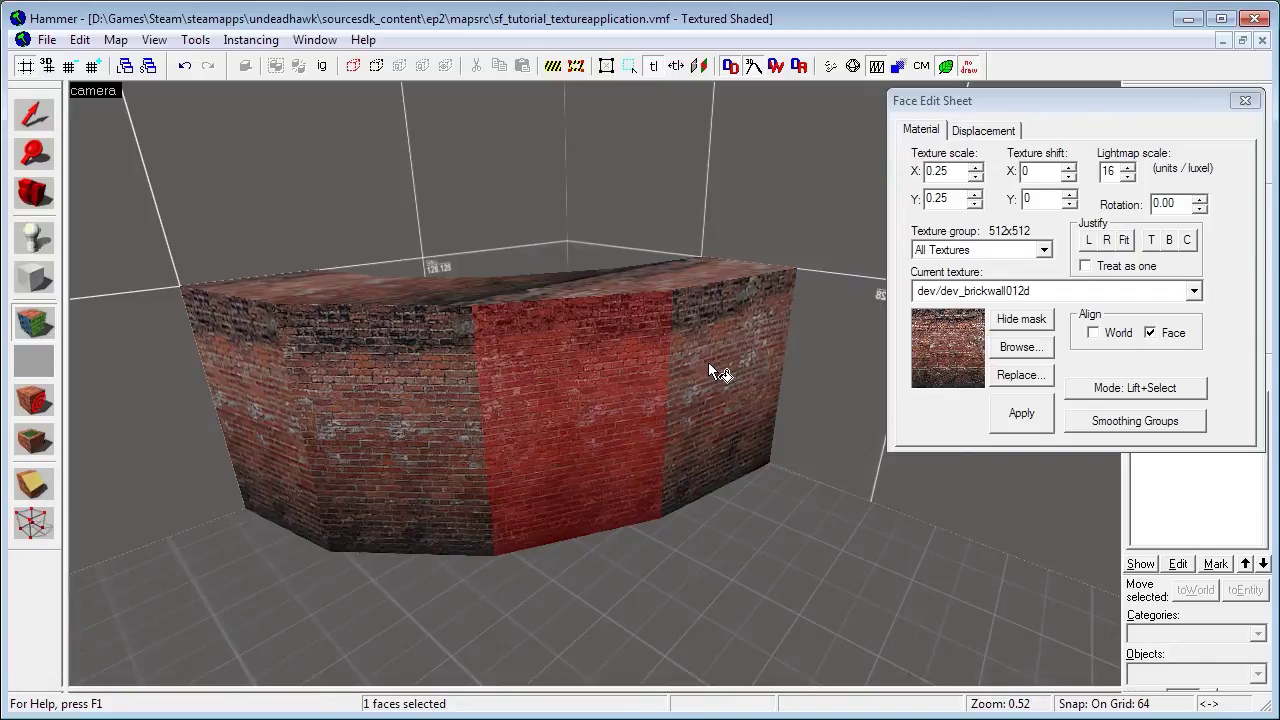
- Choose dev/dev_measuregeneric01 as the current texture and apply it to the left room wall and a front brick face
{"action": "left_click", "coordinate": [752, 345]}
{"action": "left_click", "coordinate": [1042, 296]}
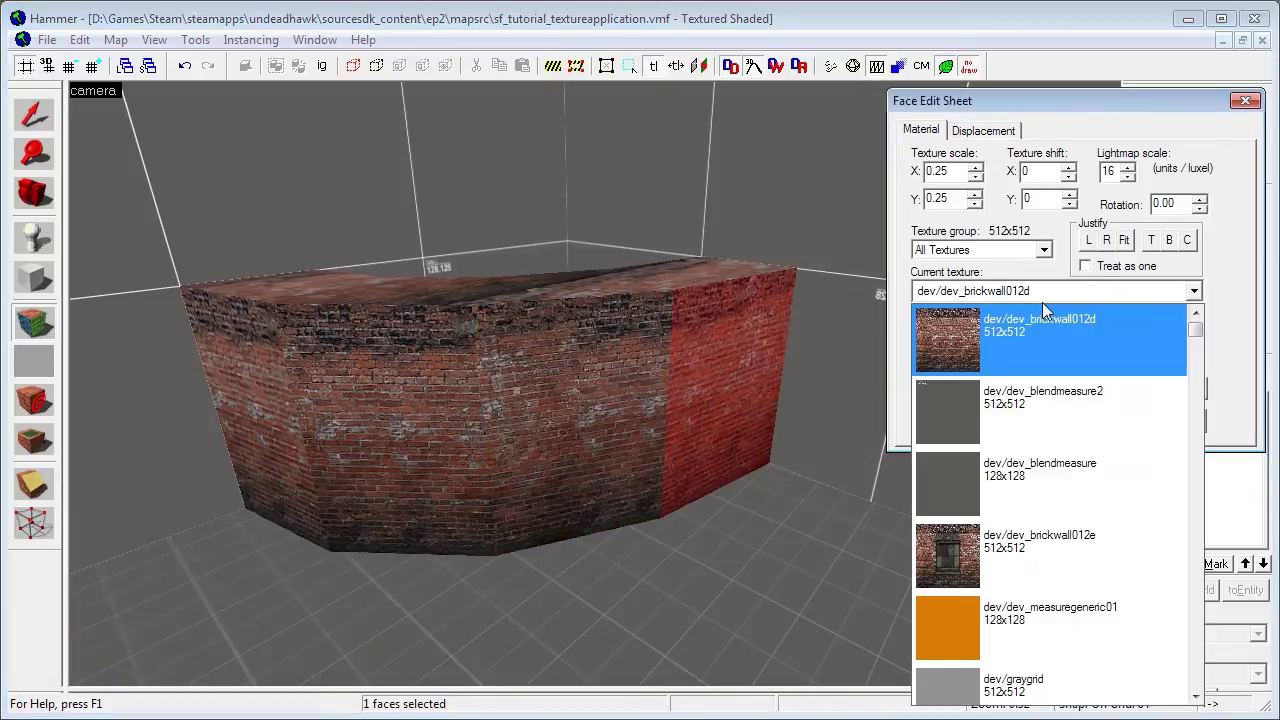
{"action": "left_click", "coordinate": [988, 610]}
{"action": "right_click", "coordinate": [353, 236]}
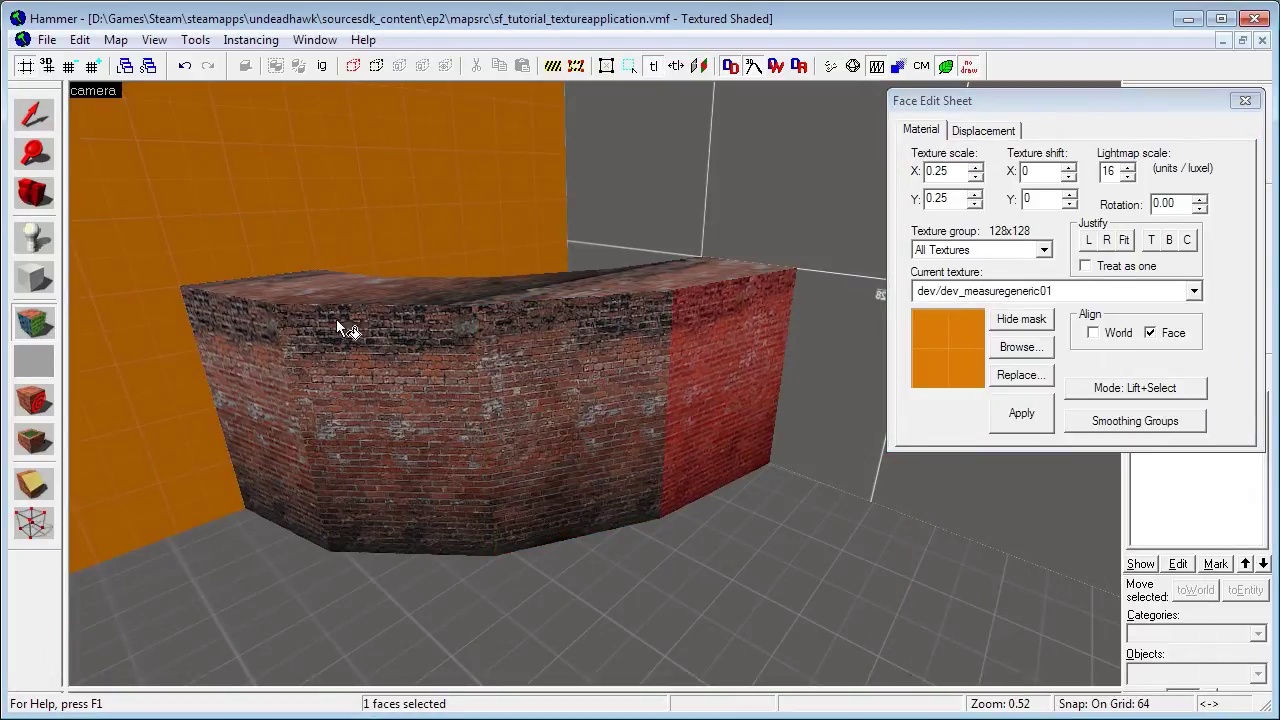
{"action": "right_click", "coordinate": [349, 503]}
- Undo the last two texture applications and reselect the rightmost brick face
{"action": "key", "text": "ctrl+z"}
{"action": "key", "text": "ctrl+z"}
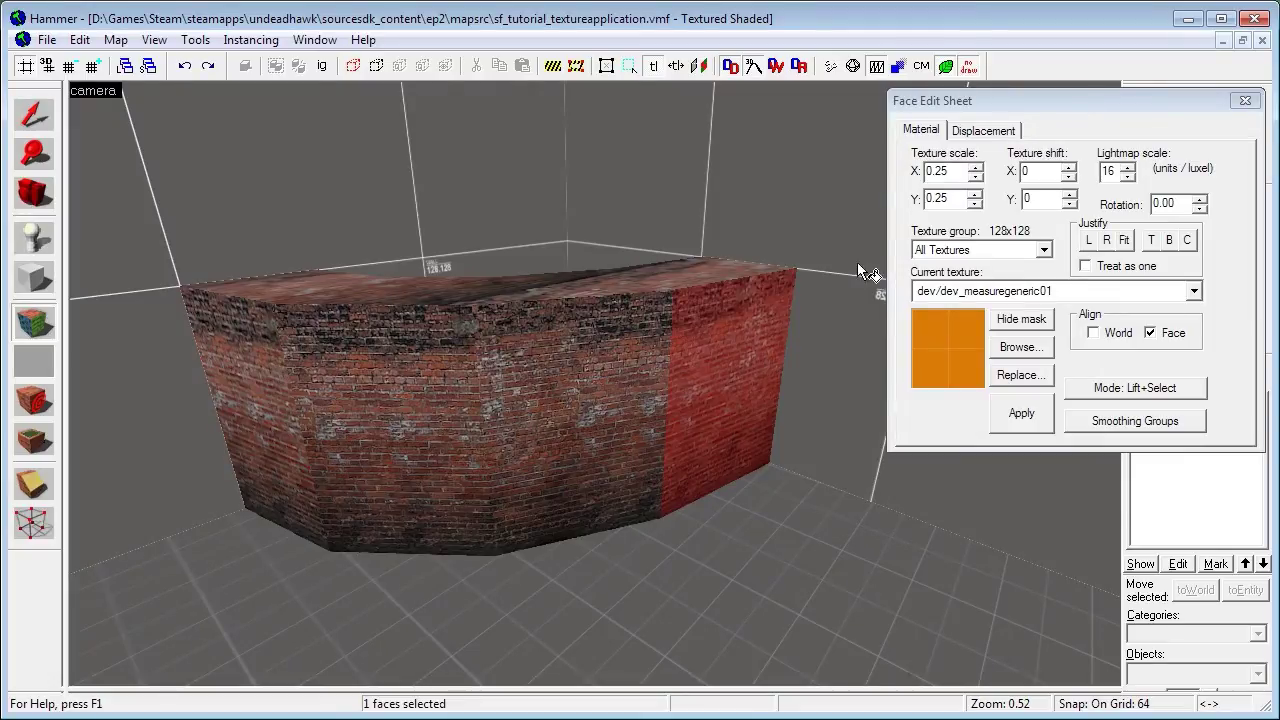
{"action": "left_click", "coordinate": [700, 370]}
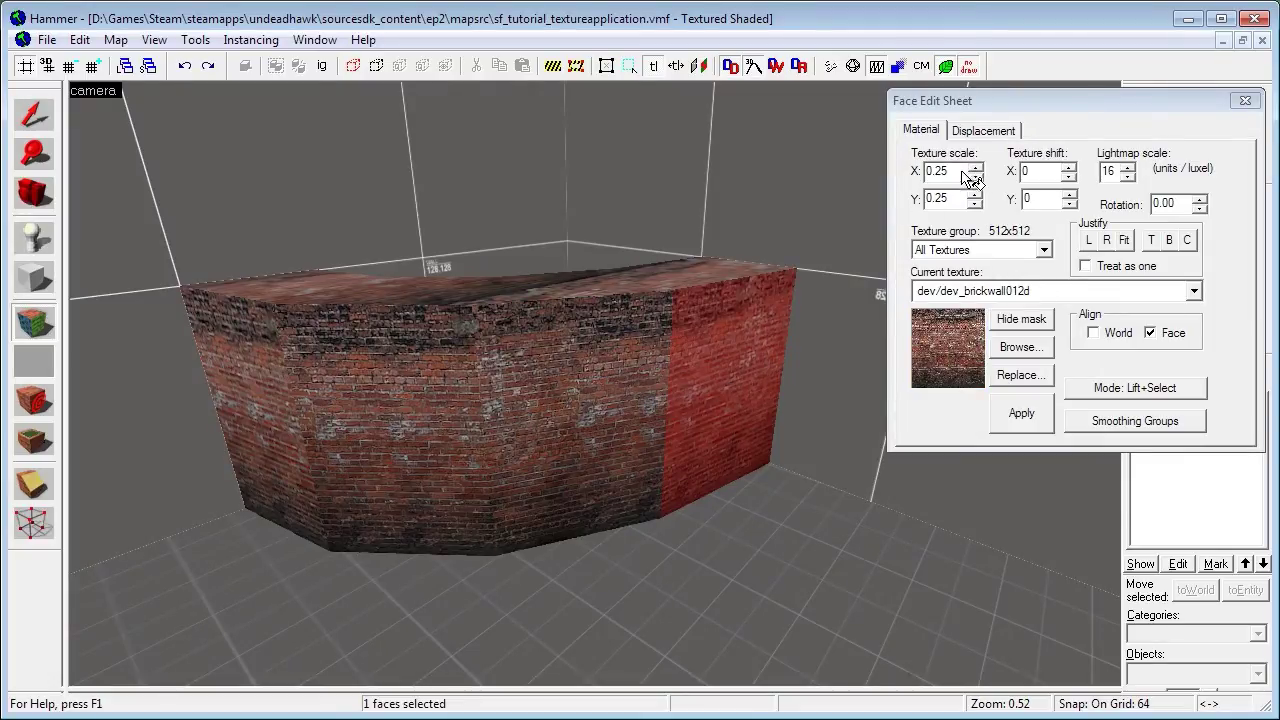
- Set the rightmost brick face's texture scale to 0.5 in both X and Y
{"action": "left_click_drag", "start_coordinate": [961, 171], "coordinate": [912, 173]}
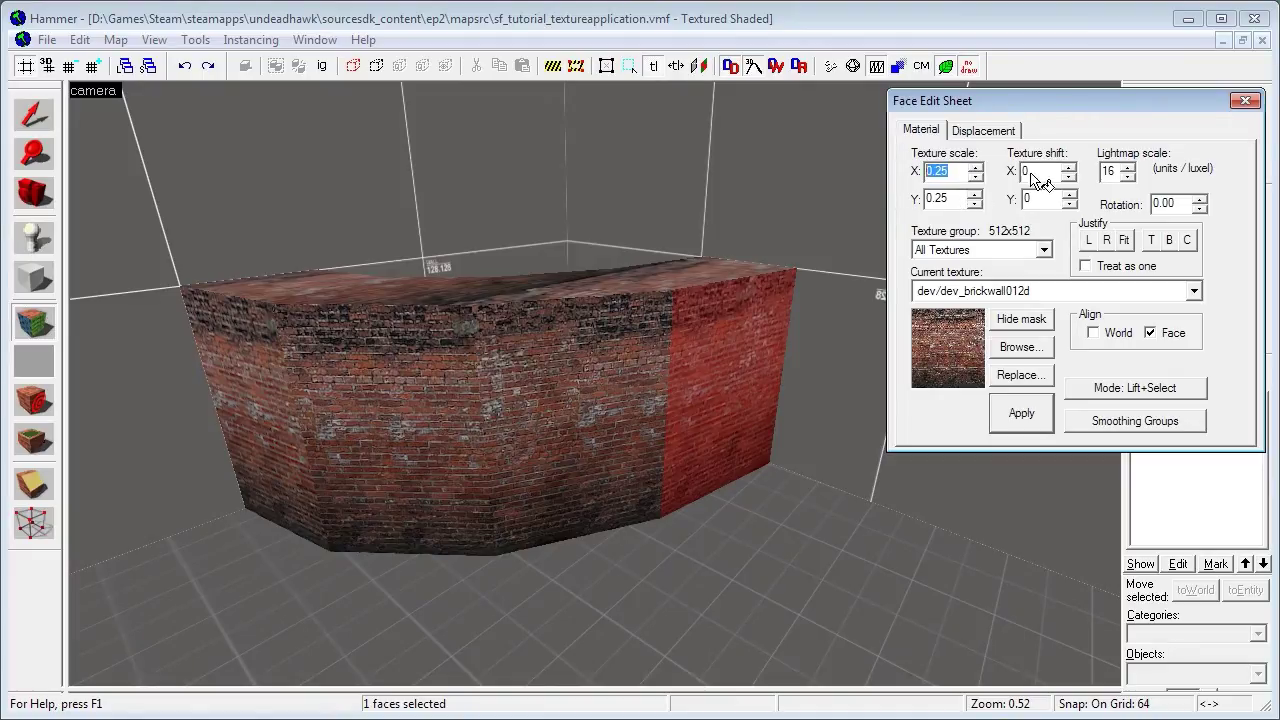
{"action": "left_click_drag", "start_coordinate": [968, 200], "coordinate": [911, 172]}
{"action": "left_click", "coordinate": [959, 170]}
{"action": "left_click", "coordinate": [1021, 420]}
{"action": "double_click", "coordinate": [947, 199]}
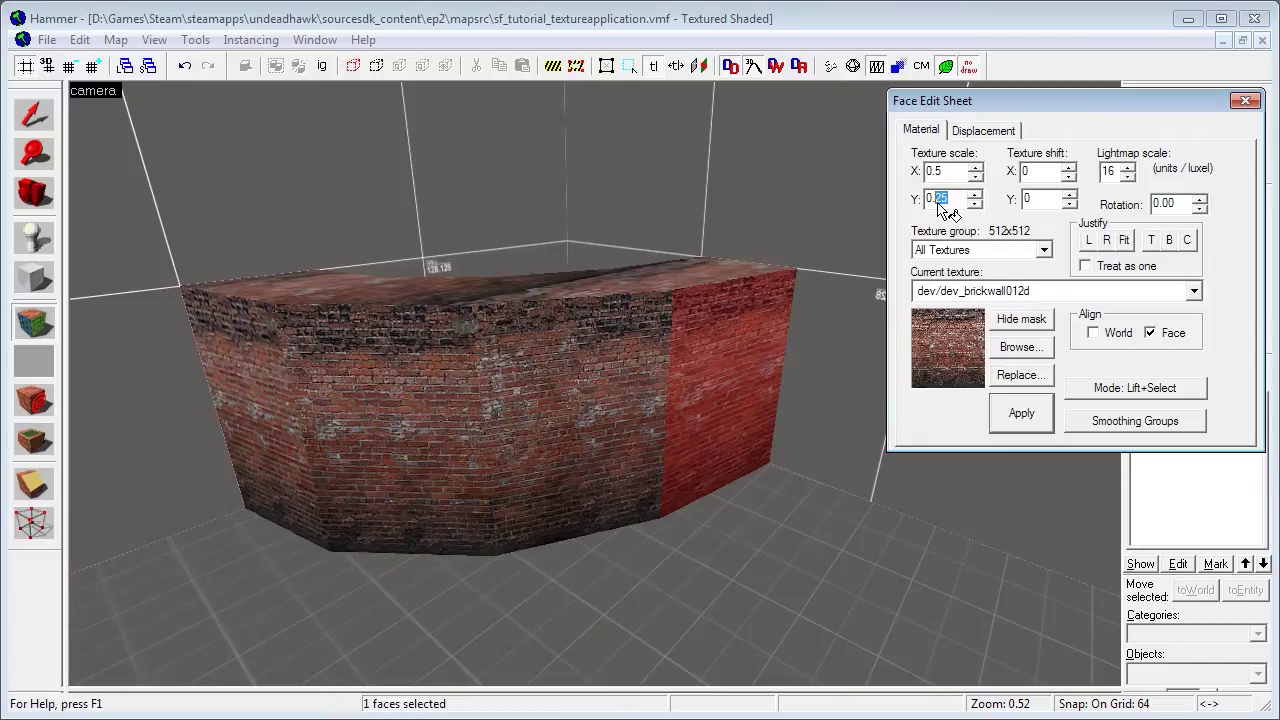
{"action": "type", "text": "0.5"}
{"action": "left_click", "coordinate": [1035, 421]}
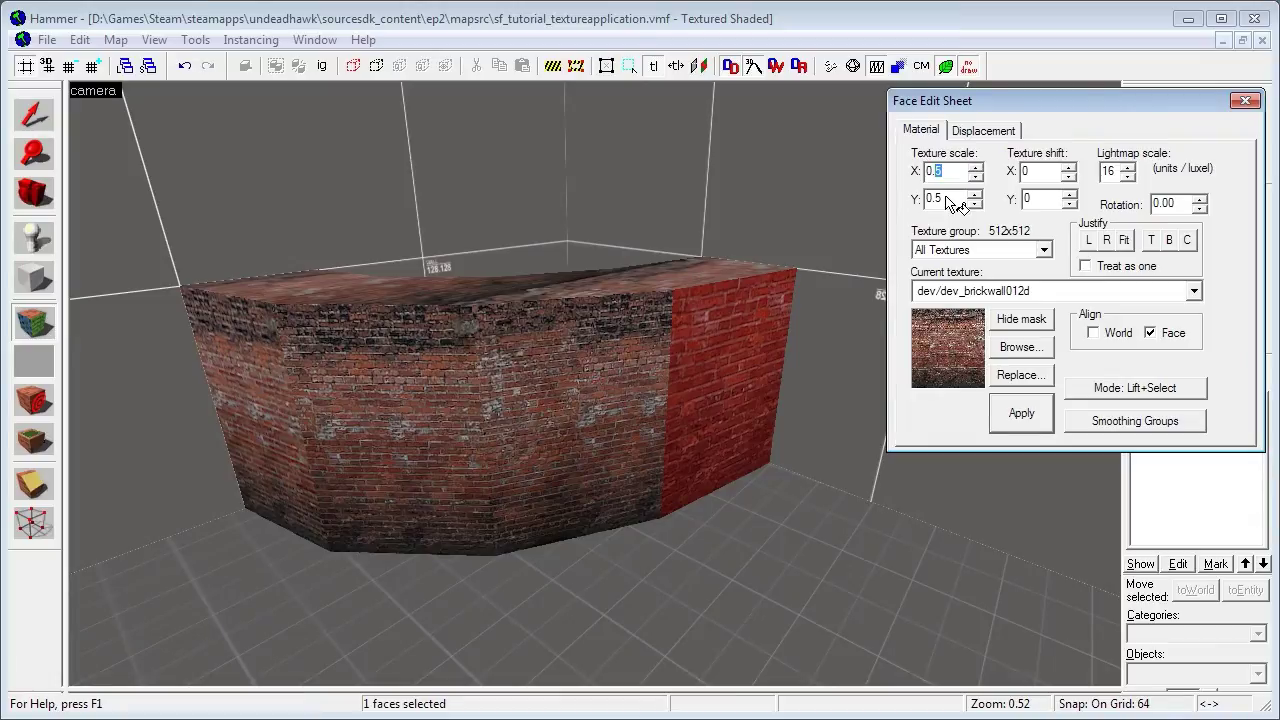
- Copy the neighbouring brick face's texture and scale onto the rightmost brick face and reselect that face
{"action": "type", "text": "3"}
{"action": "left_click", "coordinate": [632, 345]}
{"action": "right_click", "coordinate": [706, 325]}
{"action": "left_click", "coordinate": [730, 356]}
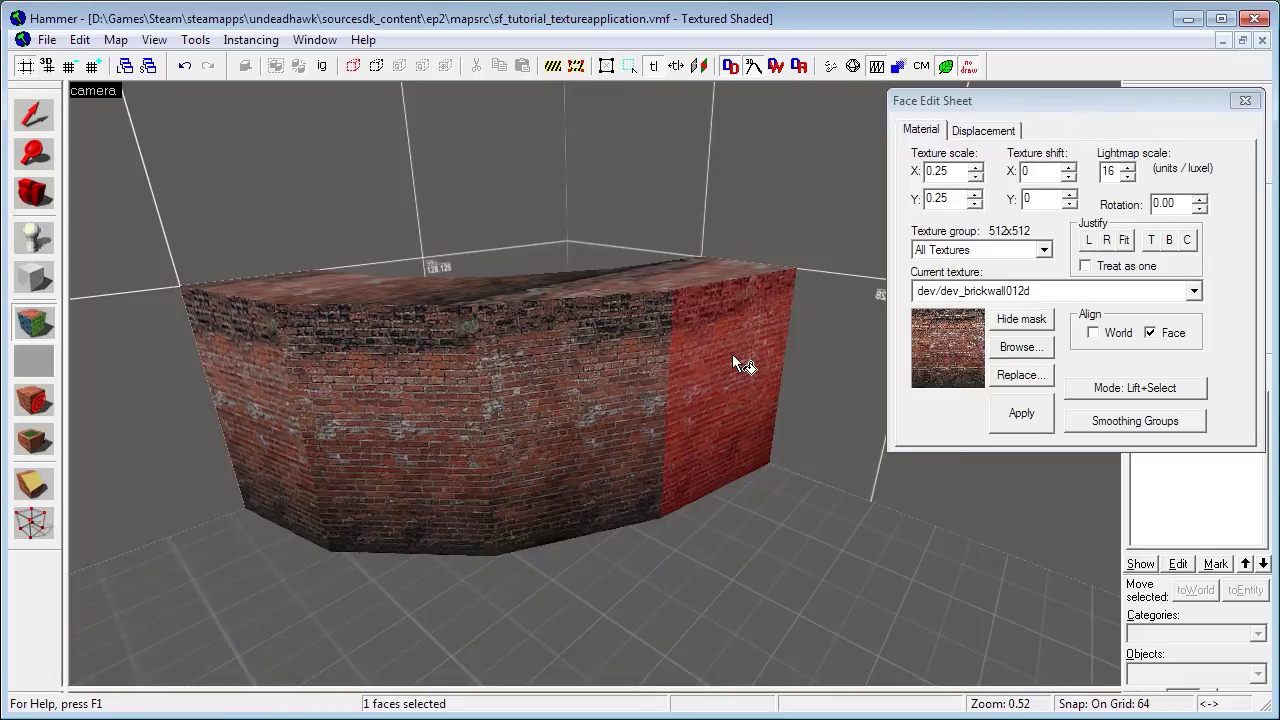
- Shift the rightmost brick face's texture to -65 in X and 60 in Y
{"action": "double_click", "coordinate": [1040, 171]}
{"action": "left_click", "coordinate": [1069, 177]}
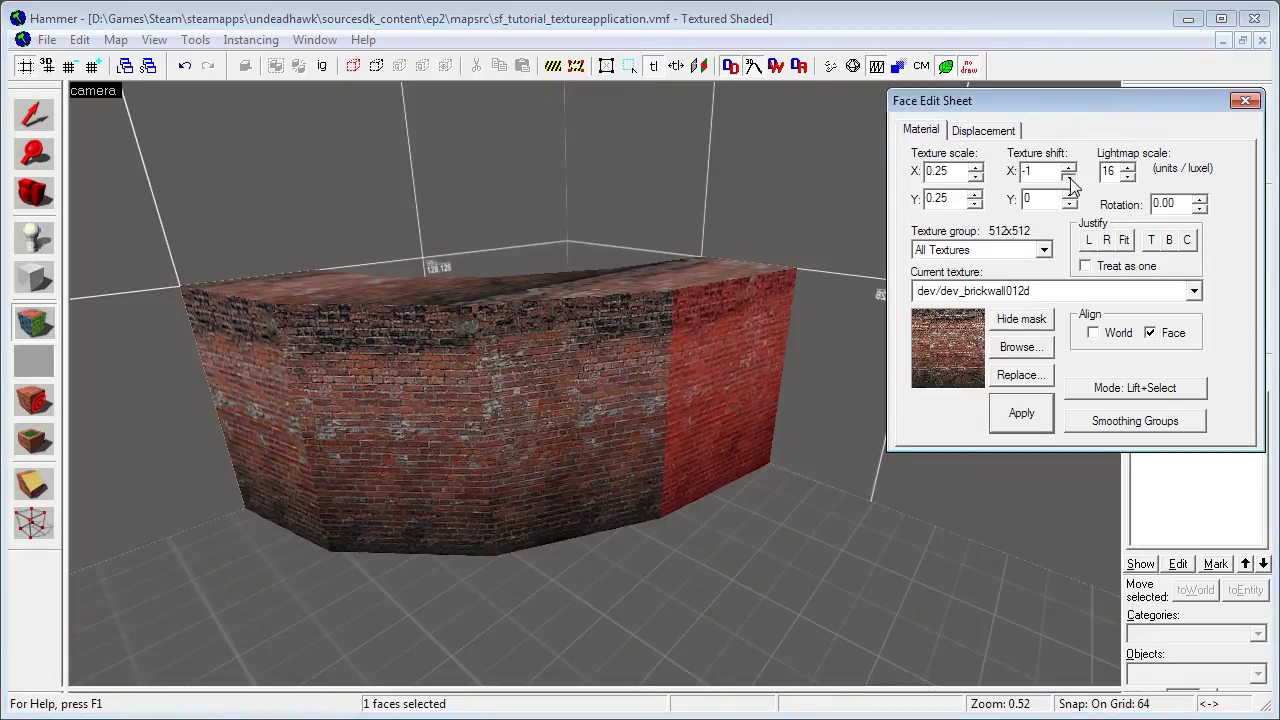
{"action": "left_click", "coordinate": [1069, 177]}
{"action": "left_click", "coordinate": [1069, 177]}
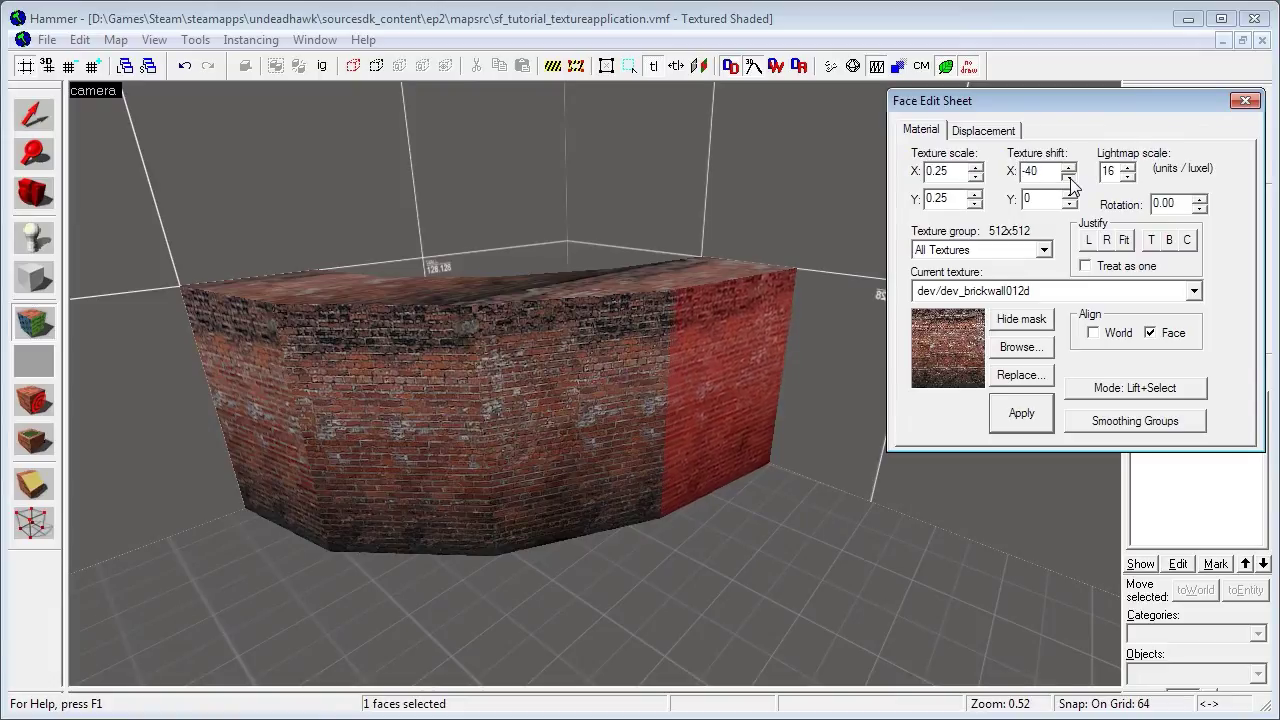
{"action": "left_click", "coordinate": [1069, 196]}
{"action": "left_click", "coordinate": [1069, 196]}
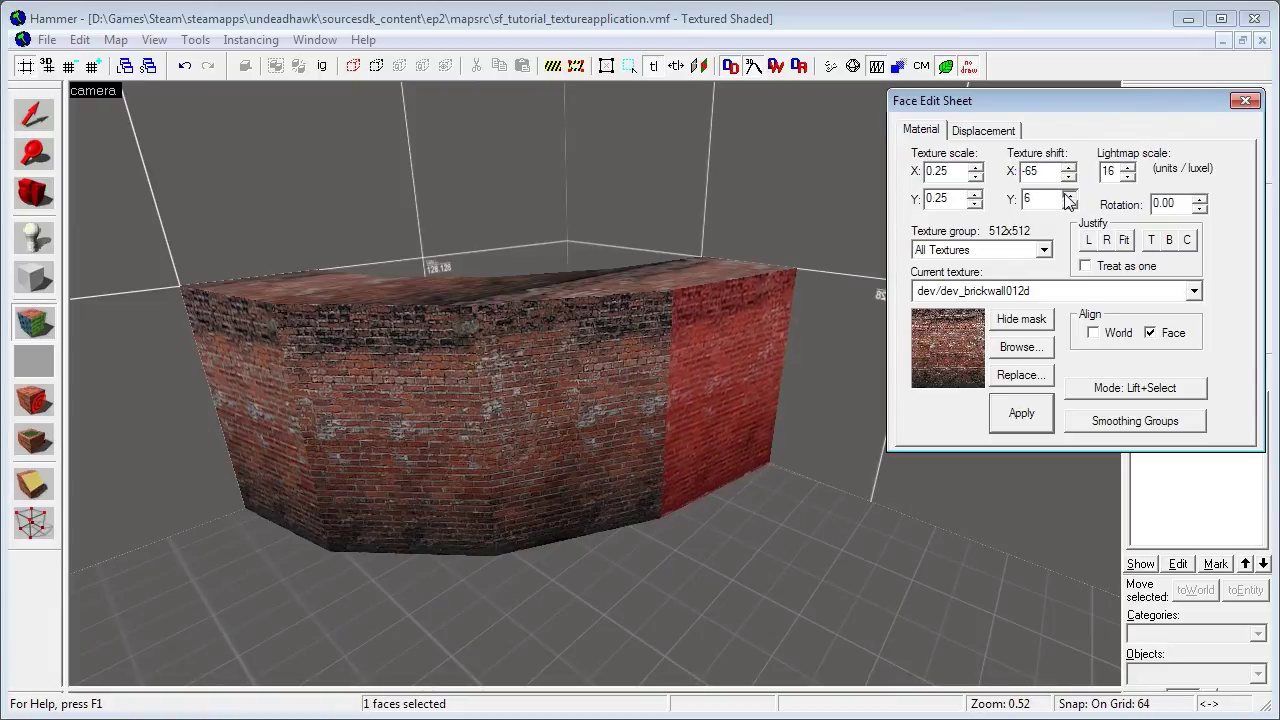
{"action": "left_click", "coordinate": [1069, 199]}
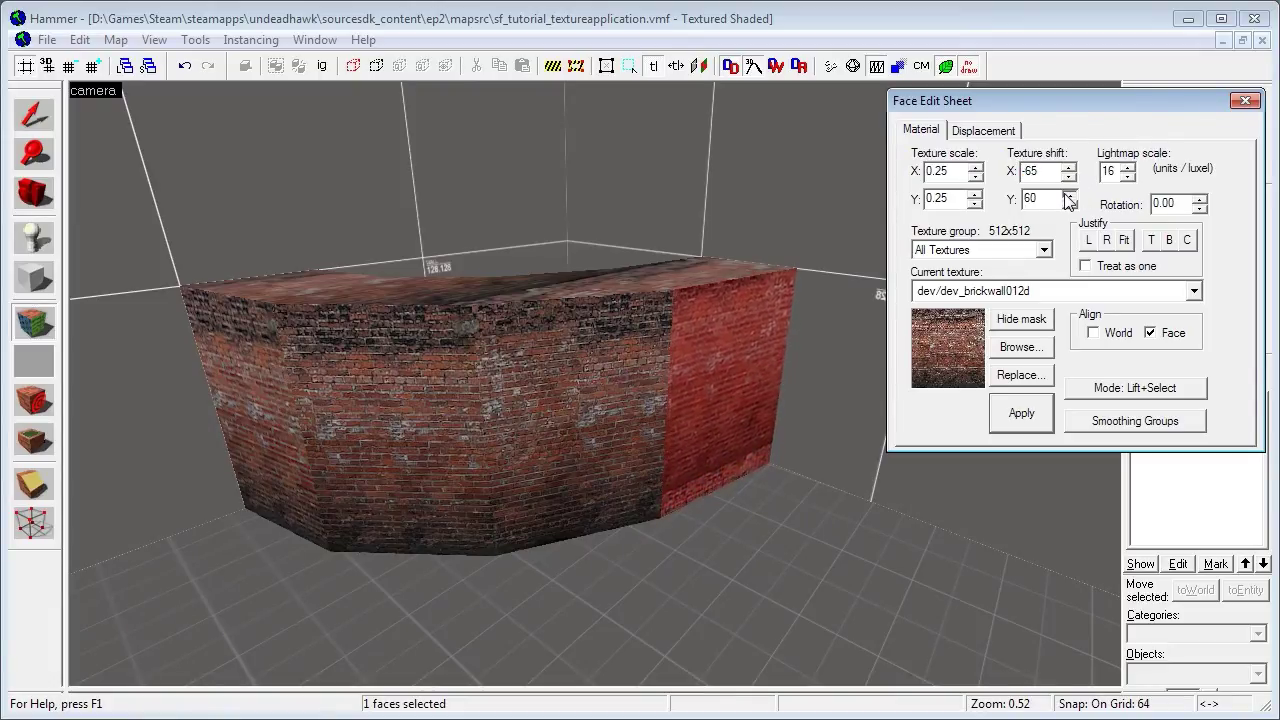
- Reset the rightmost brick face's texture shift to 0 in both X and Y
{"action": "double_click", "coordinate": [1036, 199]}
{"action": "type", "text": "0"}
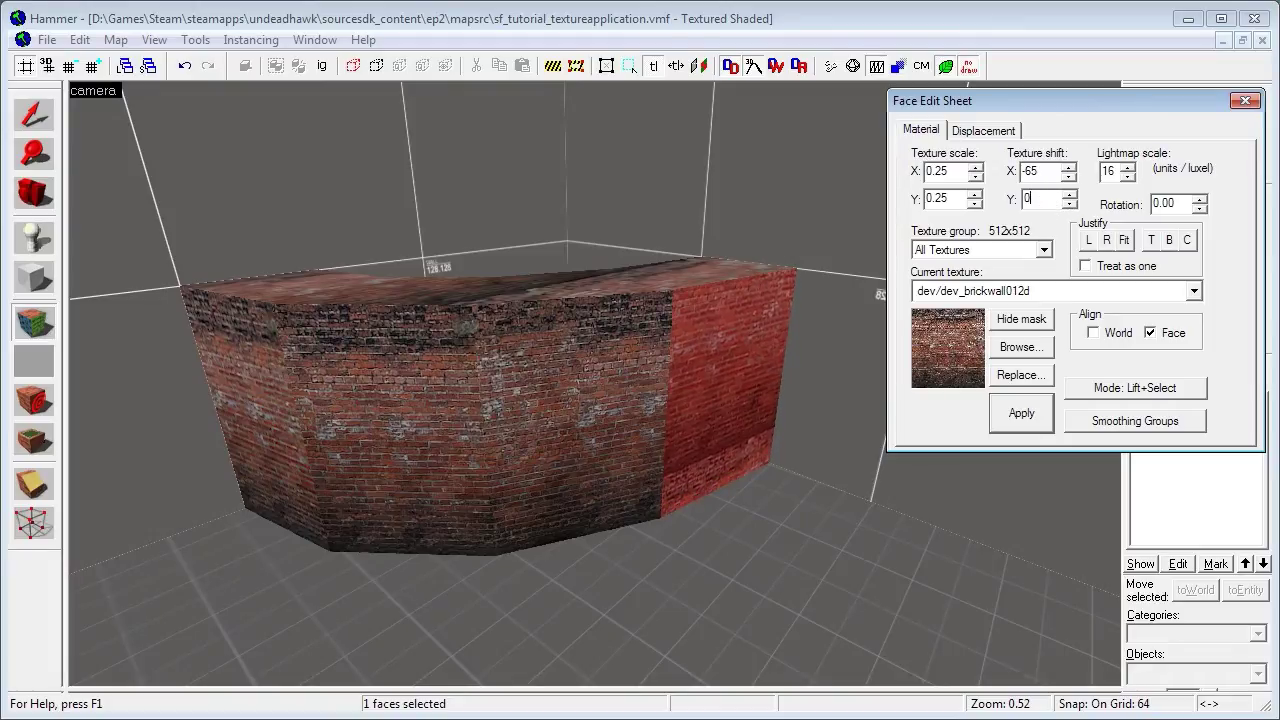
{"action": "type", "text": "0"}
{"action": "left_click", "coordinate": [1013, 414]}
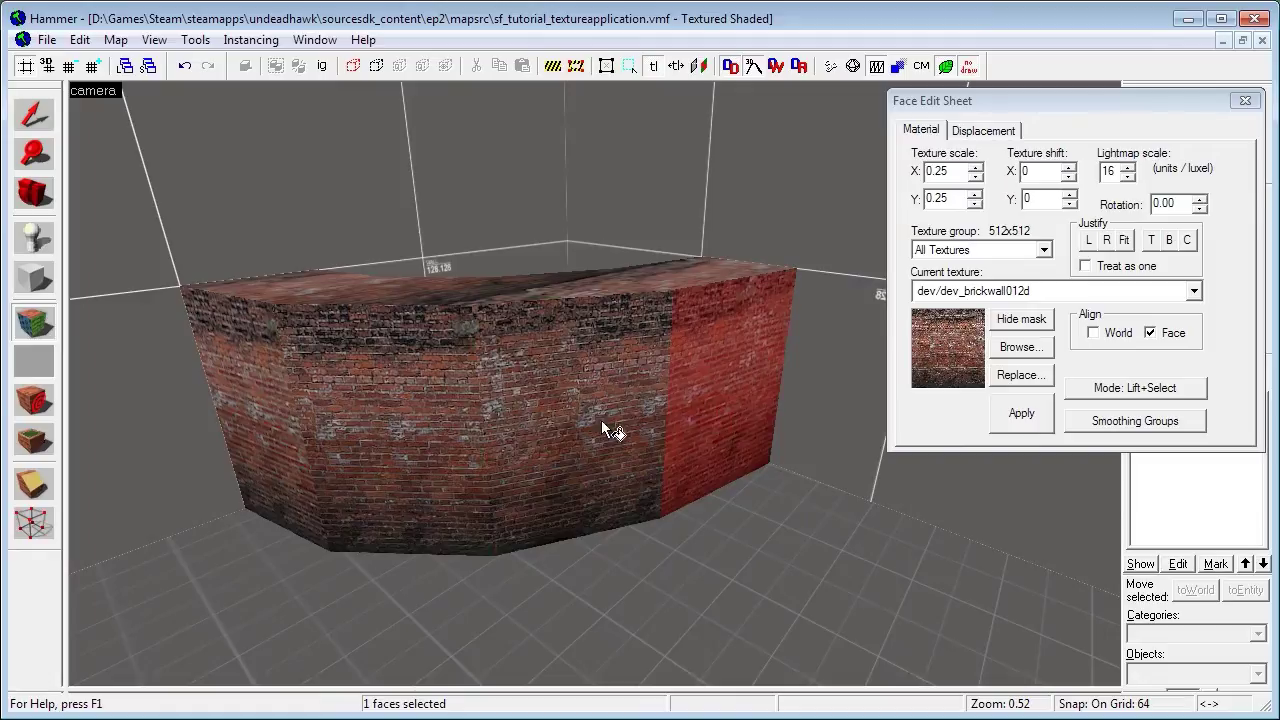
- Reselect the rightmost brick face after checking its neighbours, and enter 16 as its lightmap scale
{"action": "left_click", "coordinate": [450, 385]}
{"action": "left_click", "coordinate": [580, 372]}
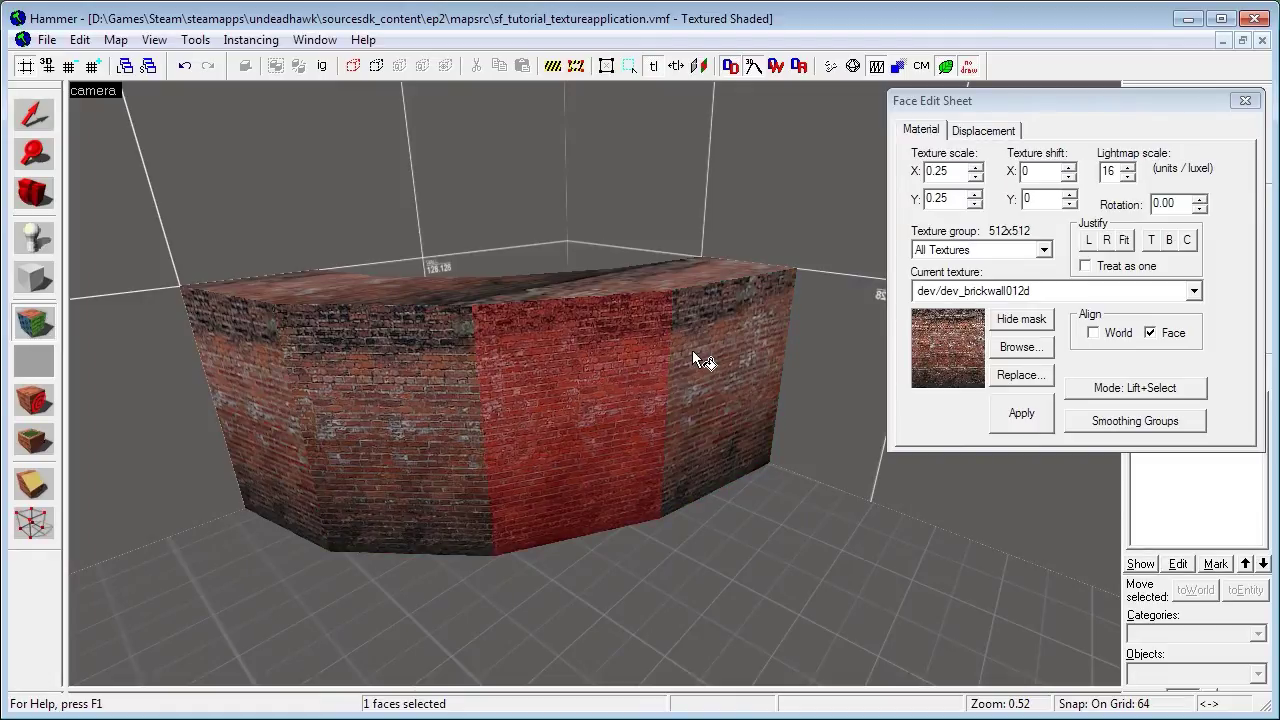
{"action": "left_click", "coordinate": [692, 352]}
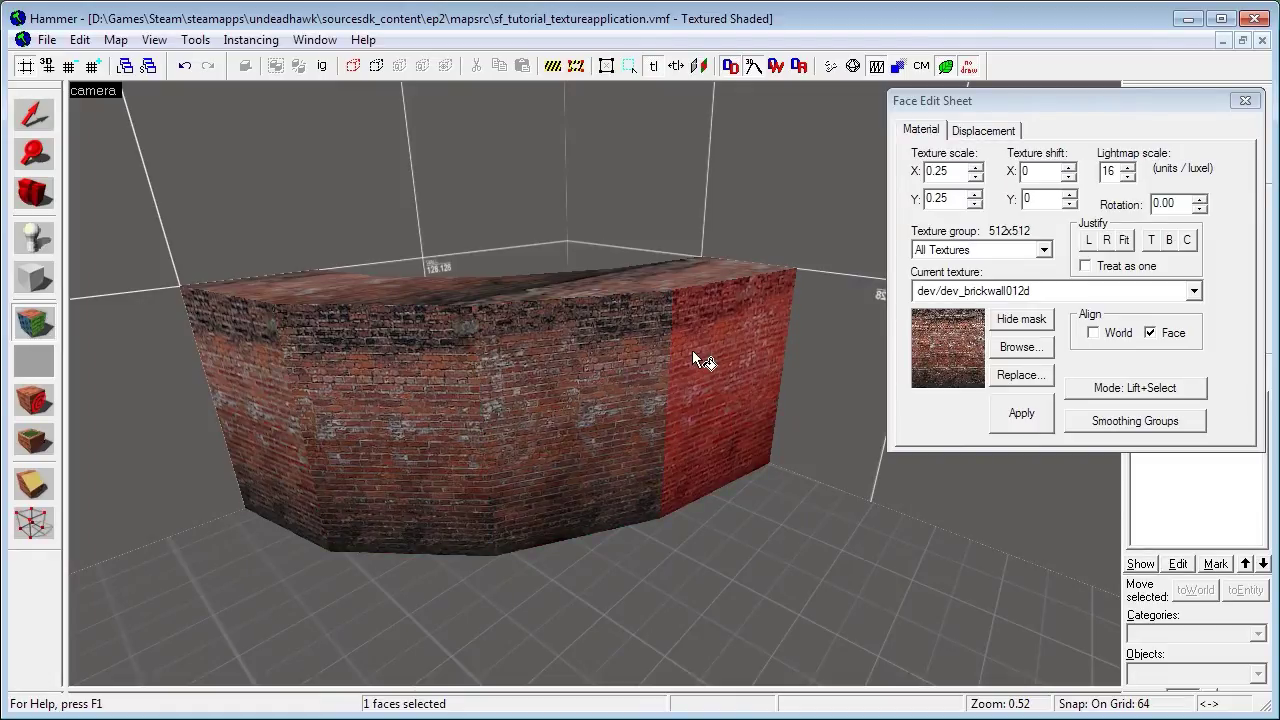
{"action": "double_click", "coordinate": [1106, 172]}
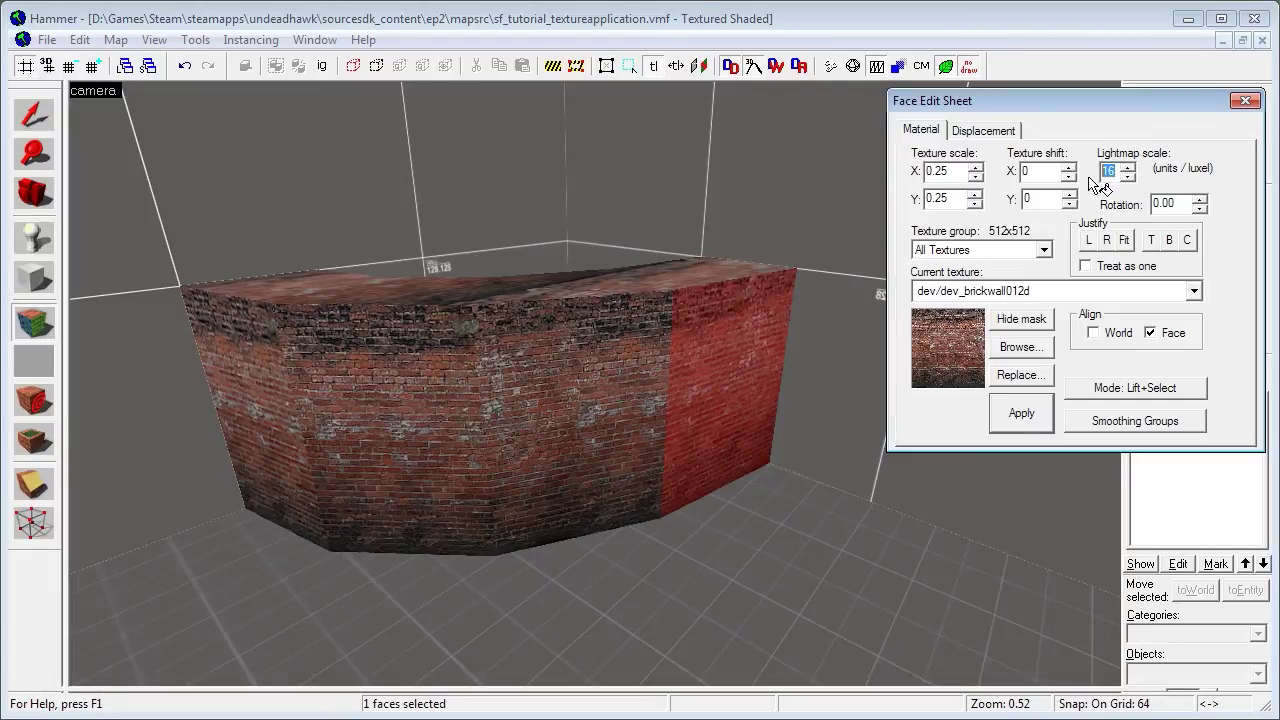
{"action": "key", "text": "BackSpace"}
{"action": "type", "text": "16"}
{"action": "left_click_drag", "start_coordinate": [1116, 177], "coordinate": [1110, 182]}
{"action": "type", "text": "6"}
{"action": "left_click", "coordinate": [1203, 541]}
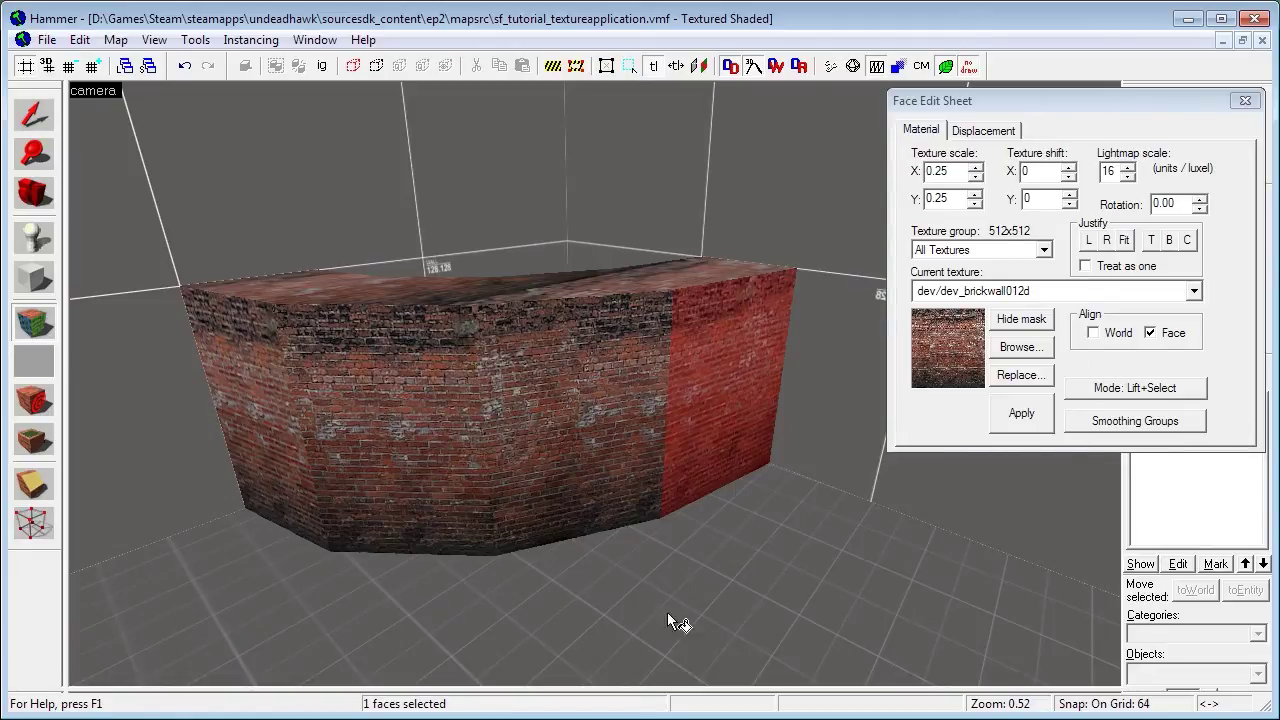
{"action": "double_click", "coordinate": [1108, 172]}
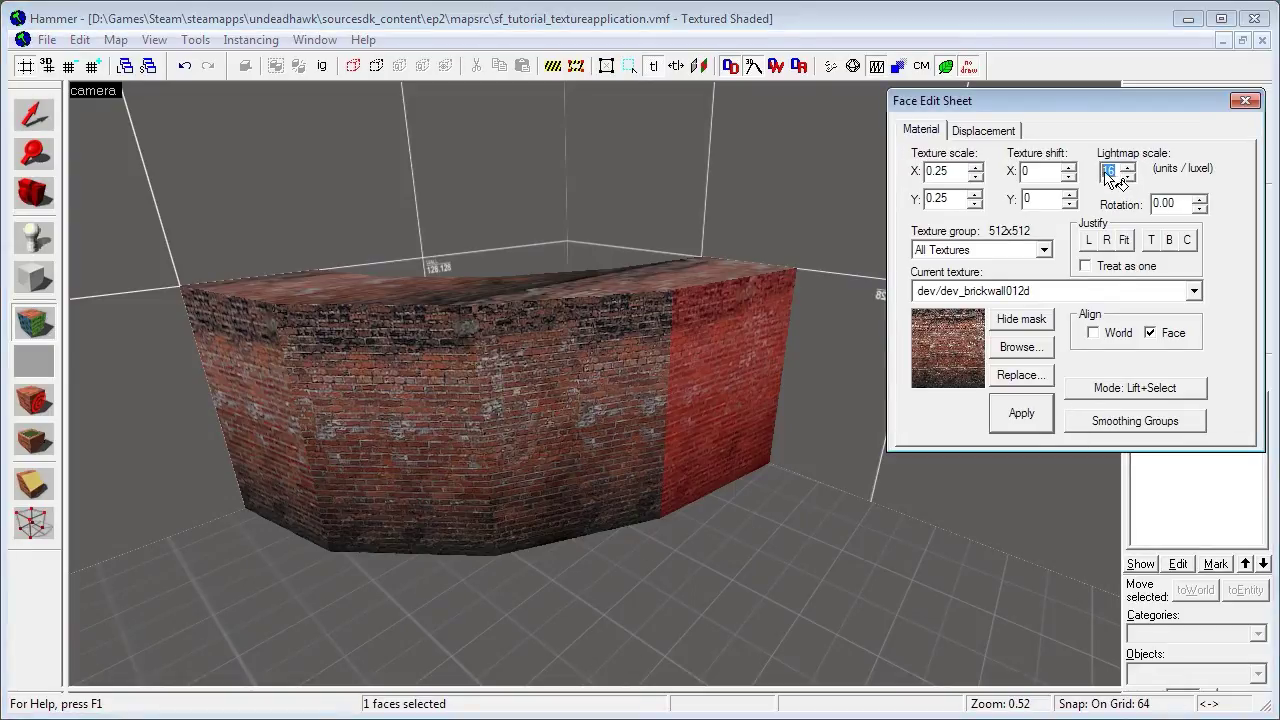
{"action": "key", "text": "Return"}
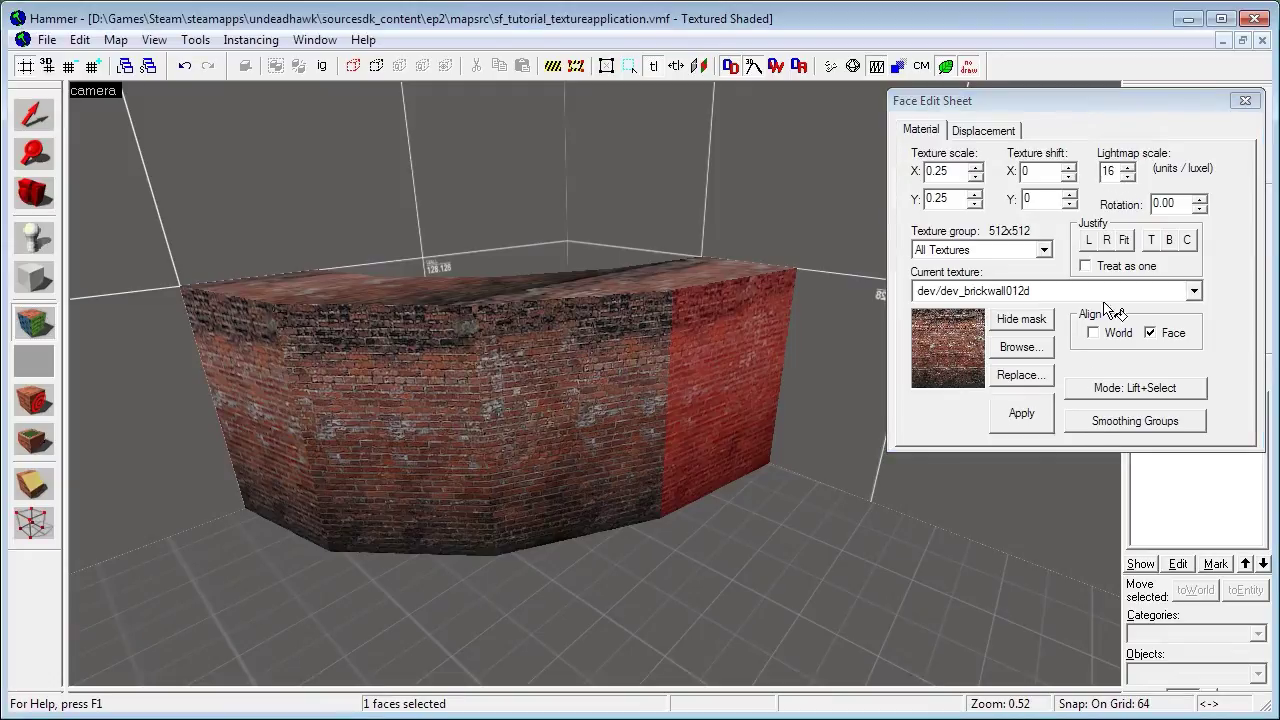
{"action": "left_click", "coordinate": [1118, 178]}
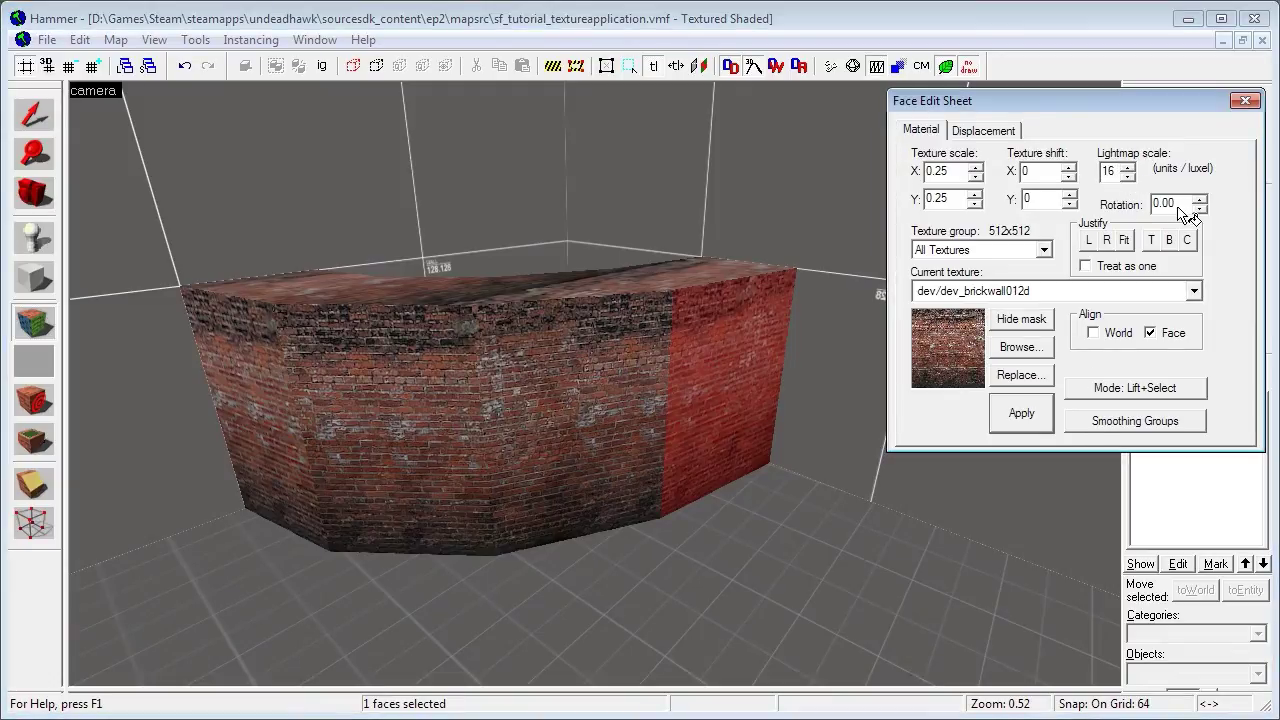
- Rotate the rightmost brick face's texture by 5 and on to 16 degrees, and return the rotation to 0
{"action": "left_click_drag", "start_coordinate": [1180, 206], "coordinate": [1131, 203]}
{"action": "type", "text": "5"}
{"action": "key", "text": "Return"}
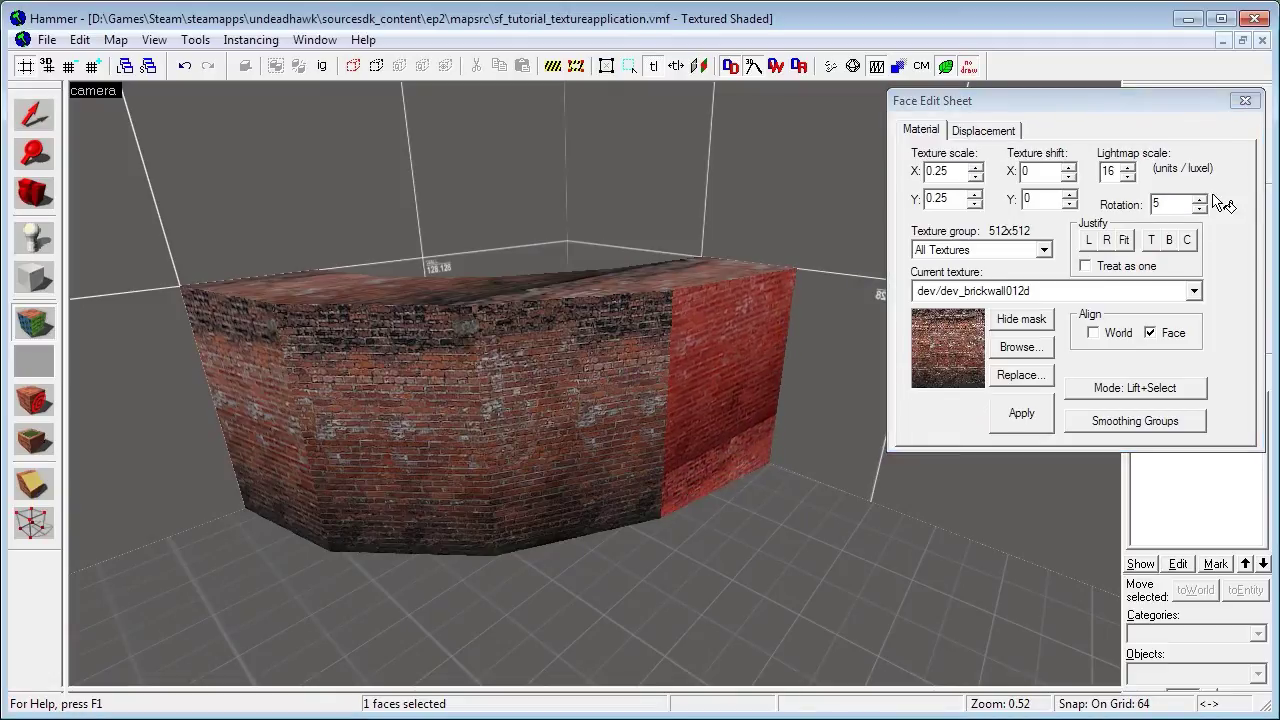
{"action": "left_click", "coordinate": [1200, 200]}
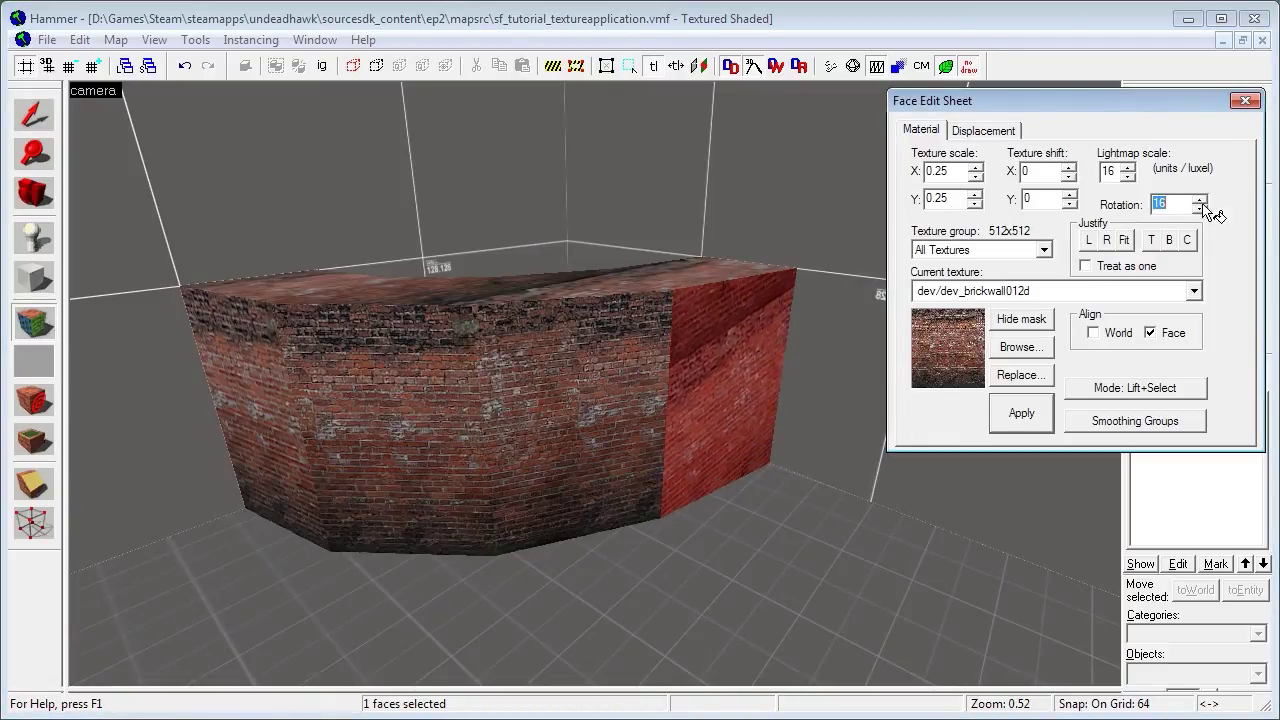
{"action": "type", "text": "0"}
{"action": "left_click", "coordinate": [1045, 416]}
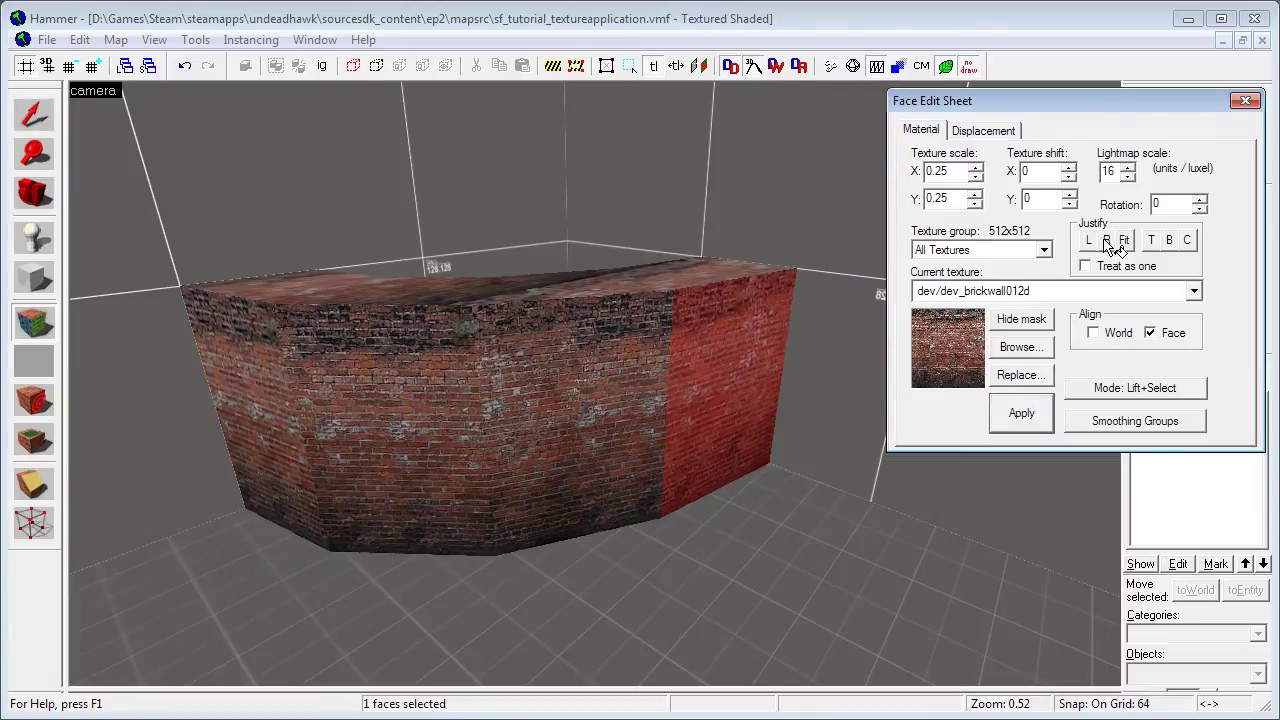
- Apply the window texture dev/dev_brickwall012e to the brick face directly beside the rightmost one
{"action": "left_click", "coordinate": [617, 390]}
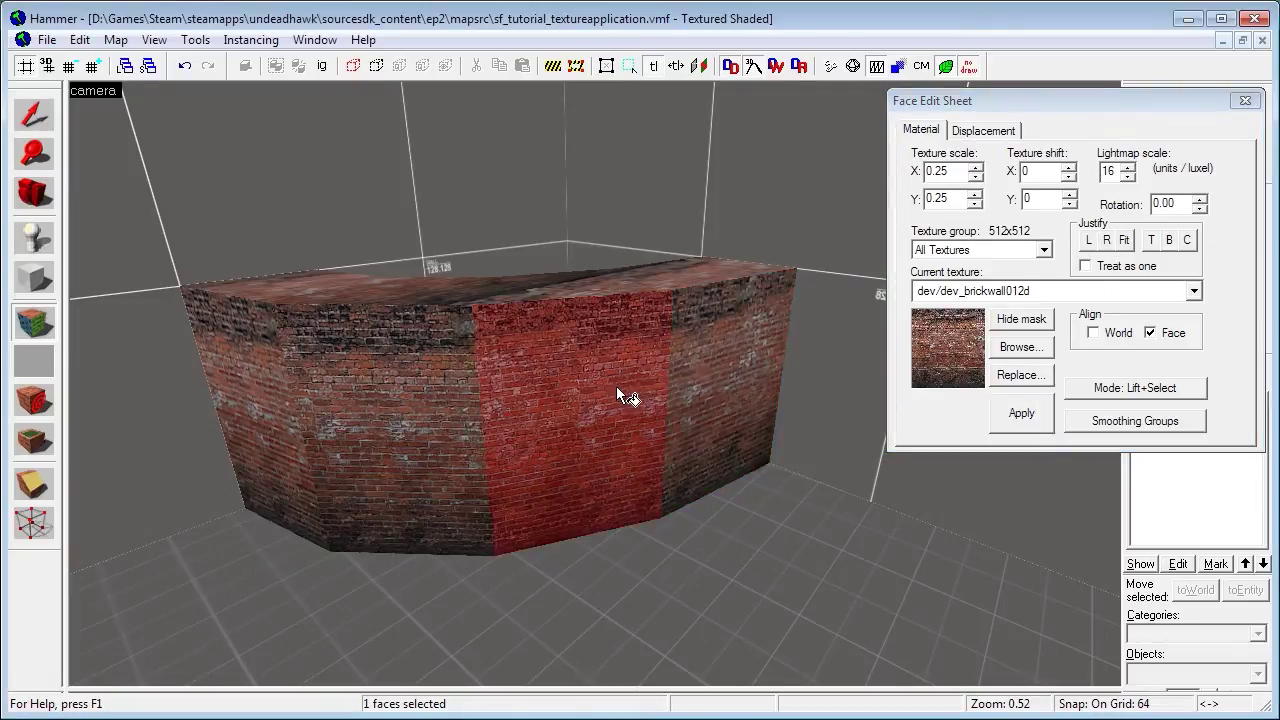
{"action": "key", "text": "z"}
{"action": "key", "text": "w"}
{"action": "key", "text": "s"}
{"action": "key", "text": "z"}
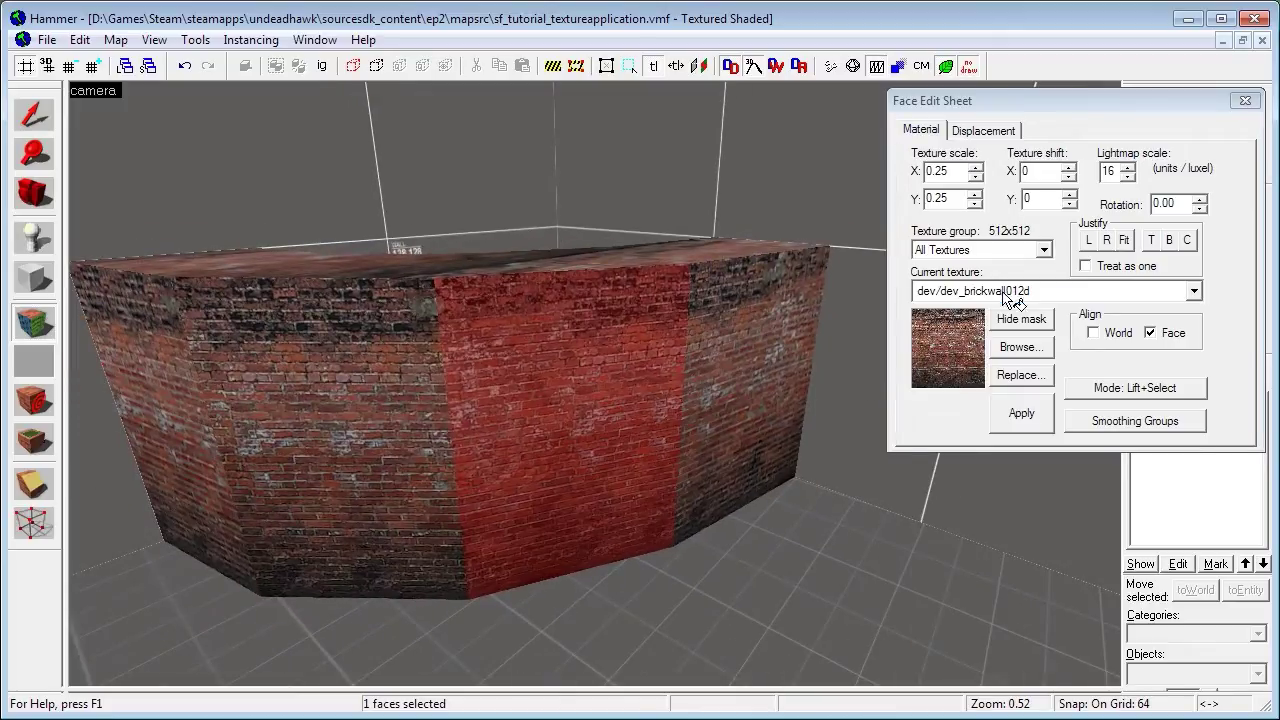
{"action": "left_click", "coordinate": [1010, 291]}
{"action": "left_click", "coordinate": [1034, 627]}
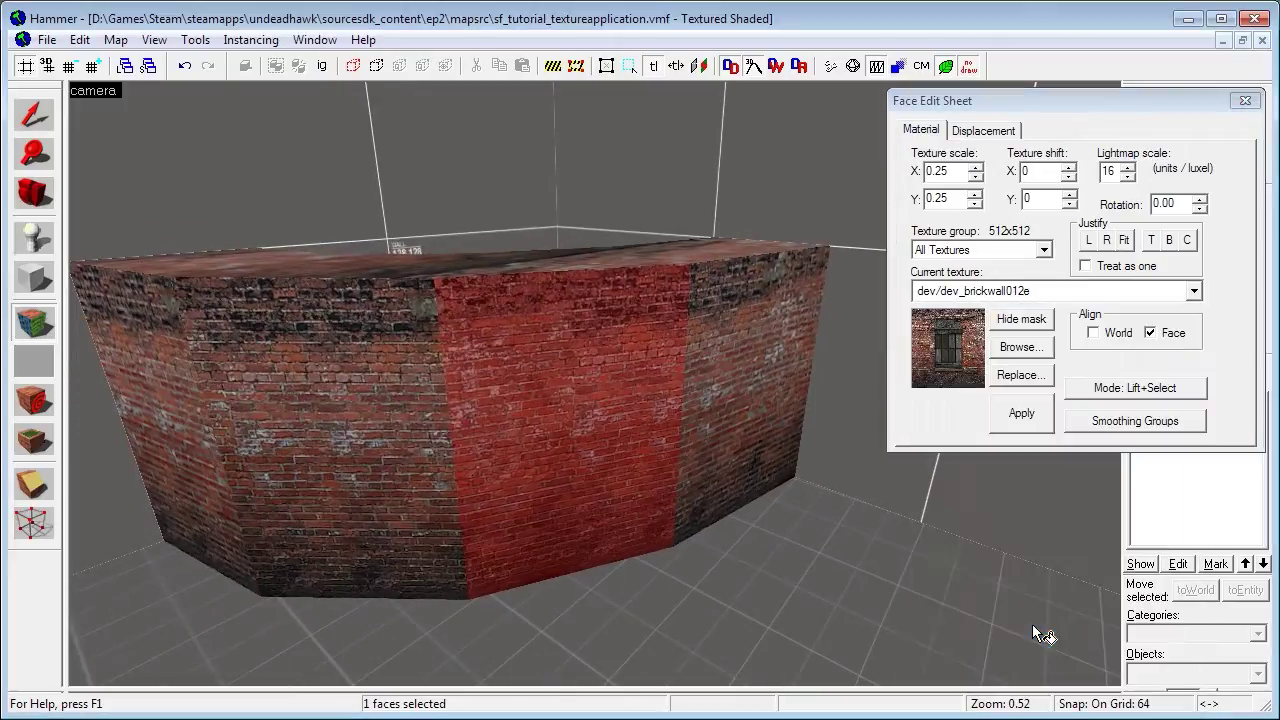
{"action": "left_click", "coordinate": [1022, 413]}
- Examine up close how the window texture is placed on the selected middle brick face
{"action": "key", "text": "w"}
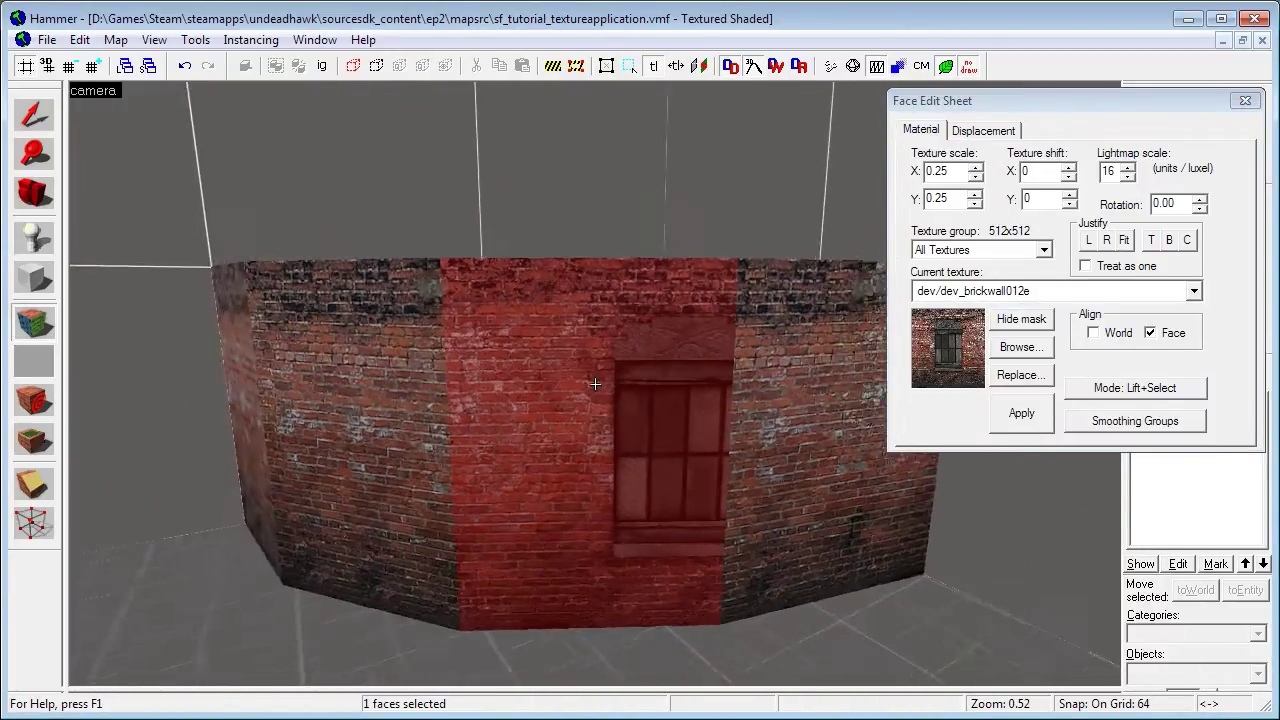
{"action": "key", "text": "s"}
{"action": "key", "text": "z"}
{"action": "key", "text": "w"}
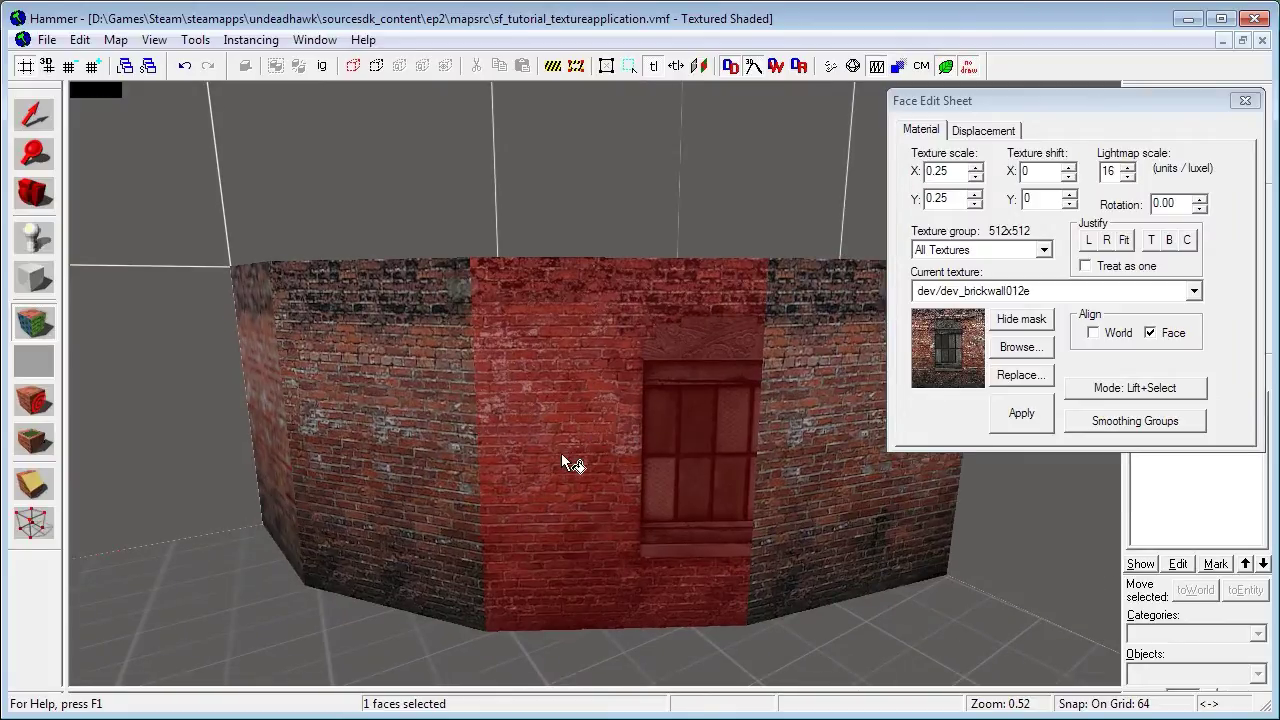
{"action": "key", "text": "w"}
{"action": "key", "text": "a"}
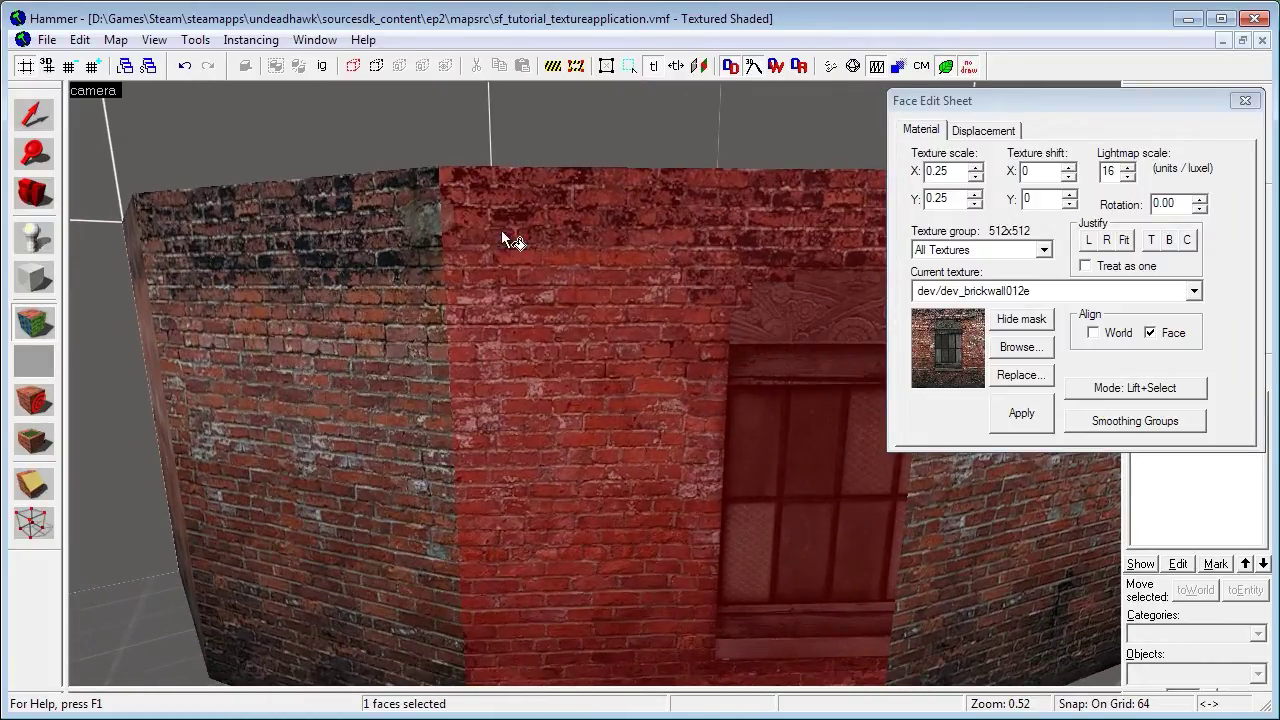
{"action": "key", "text": "s"}
{"action": "key", "text": "s"}
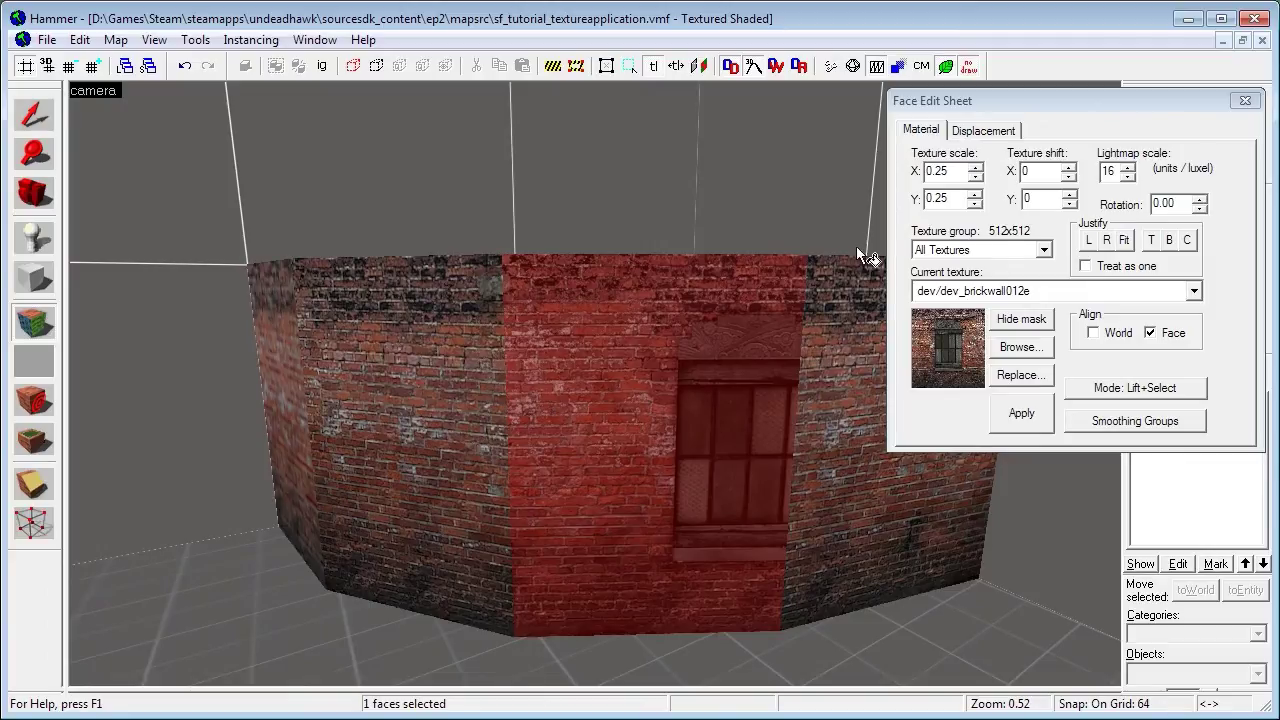
- Justify the window texture to the left edge of the middle brick face and then to its right edge
{"action": "left_click", "coordinate": [1093, 241]}
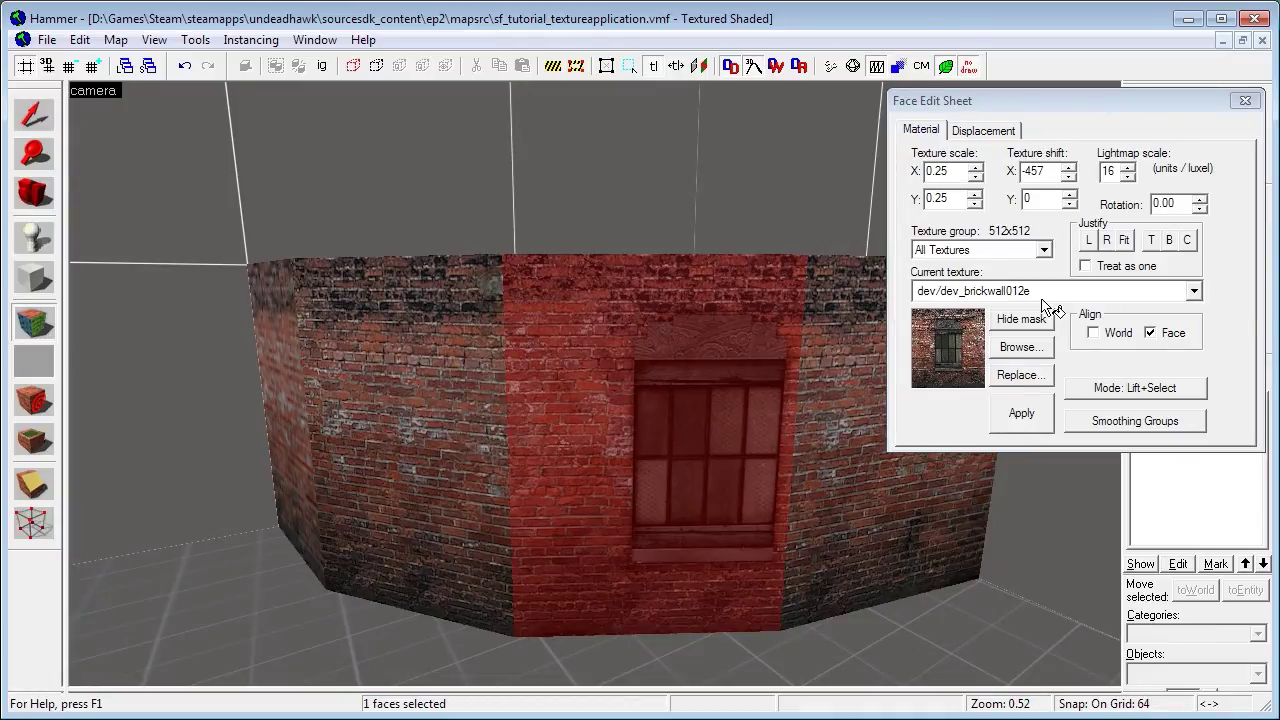
{"action": "left_click", "coordinate": [1107, 240]}
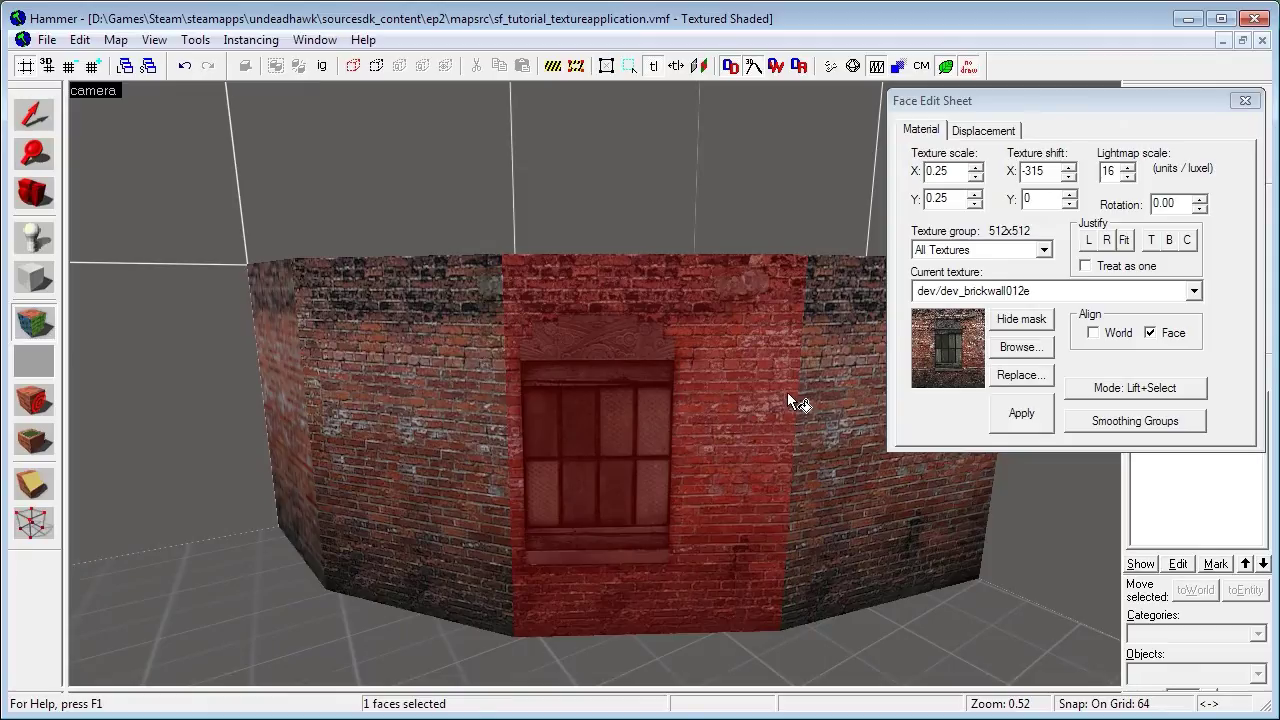
{"action": "key", "text": "z"}
{"action": "key", "text": "z"}
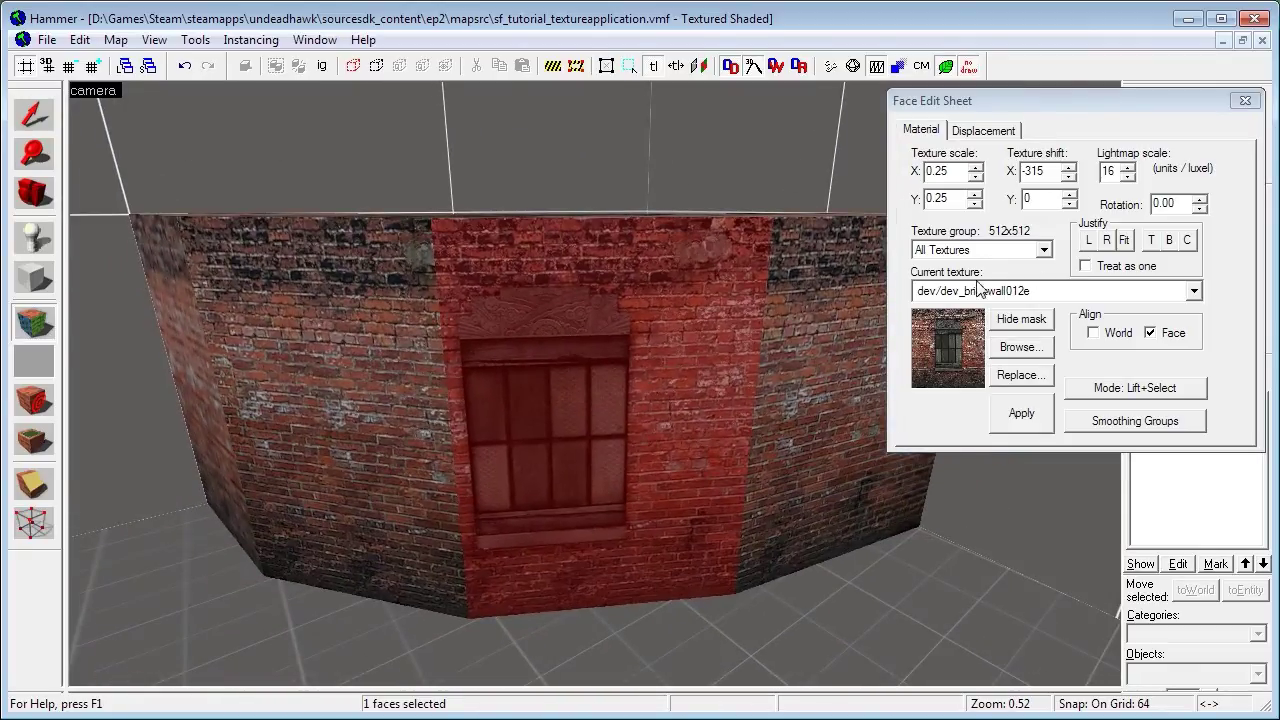
- Try the top, bottom, left and right justification options on the middle face's window texture
{"action": "left_click", "coordinate": [1152, 244]}
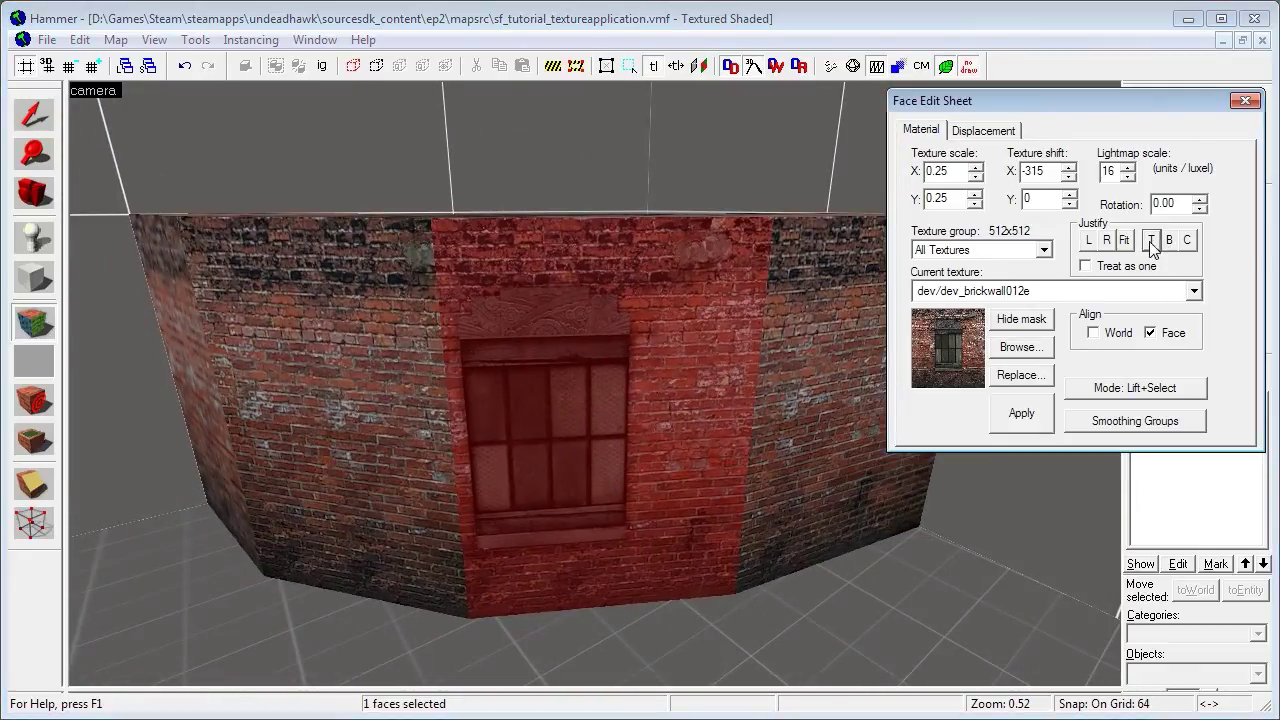
{"action": "left_click", "coordinate": [1170, 242]}
{"action": "left_click", "coordinate": [1091, 247]}
{"action": "left_click", "coordinate": [1109, 247]}
{"action": "left_click", "coordinate": [1169, 241]}
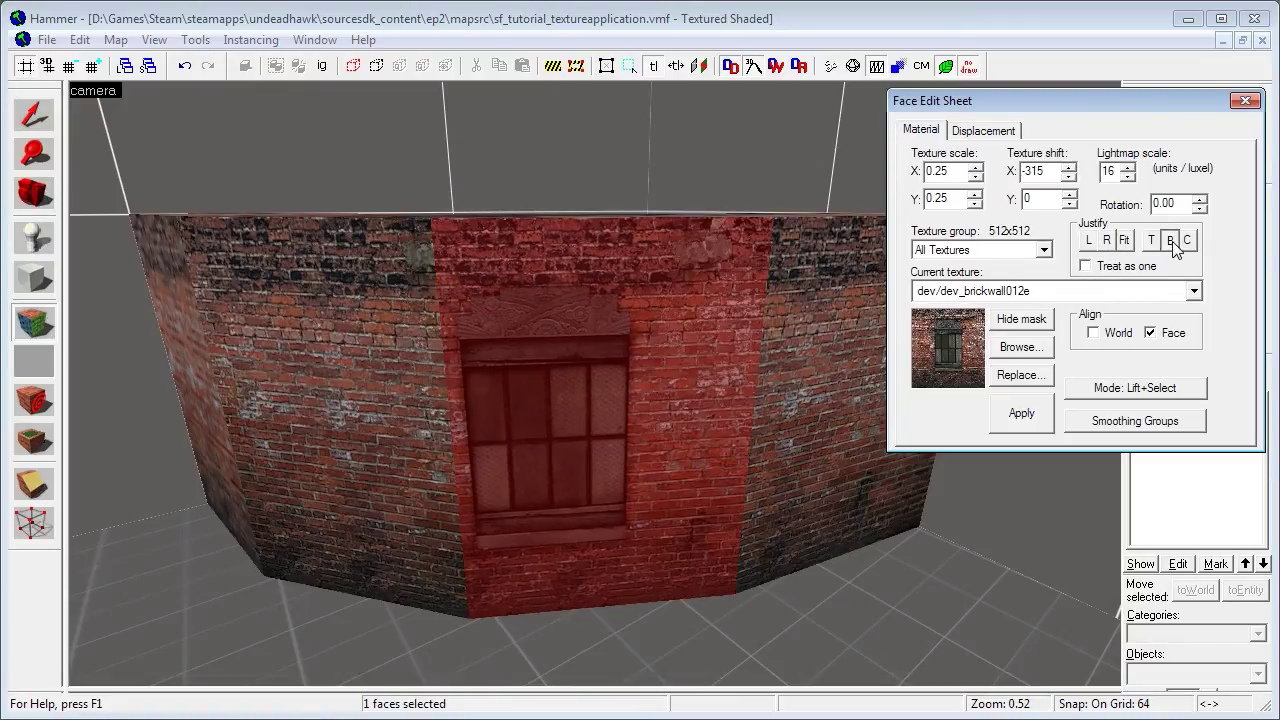
{"action": "left_click", "coordinate": [1091, 243]}
{"action": "left_click", "coordinate": [1108, 243]}
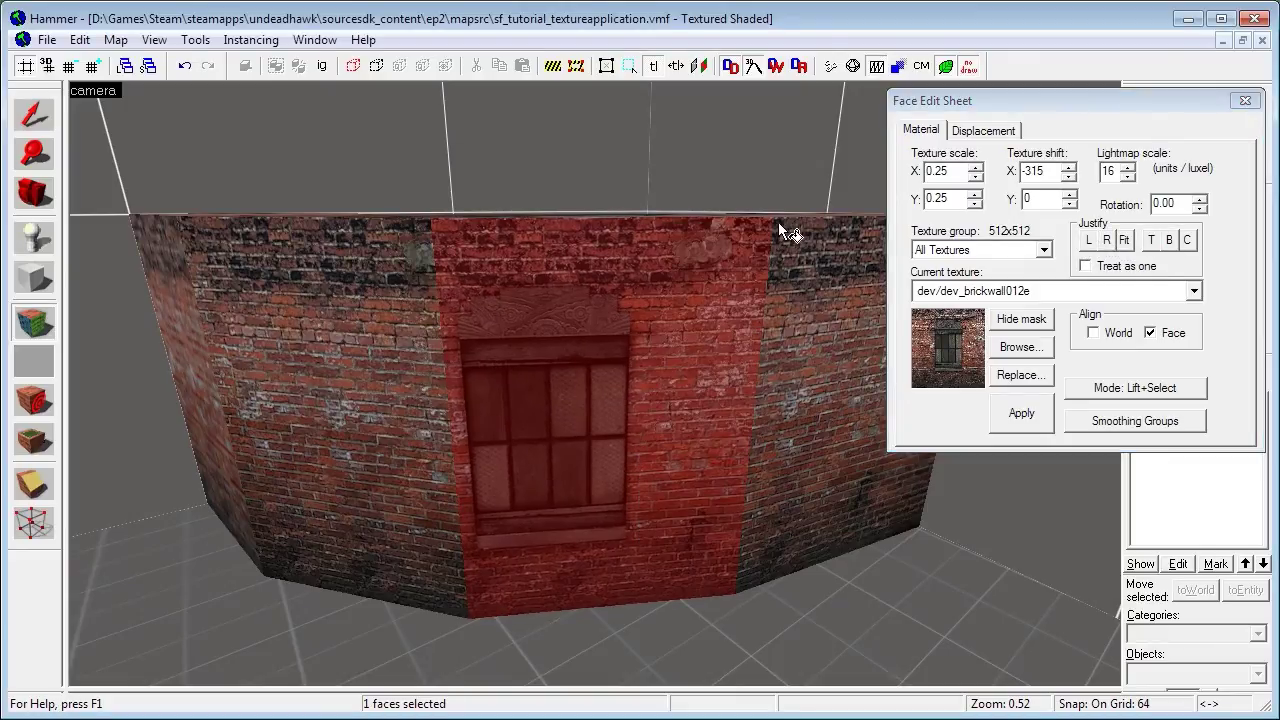
- Try the top and bottom justifications again, and center the window texture on the middle brick face
{"action": "key", "text": "z"}
{"action": "key", "text": "w"}
{"action": "key", "text": "s"}
{"action": "key", "text": "z"}
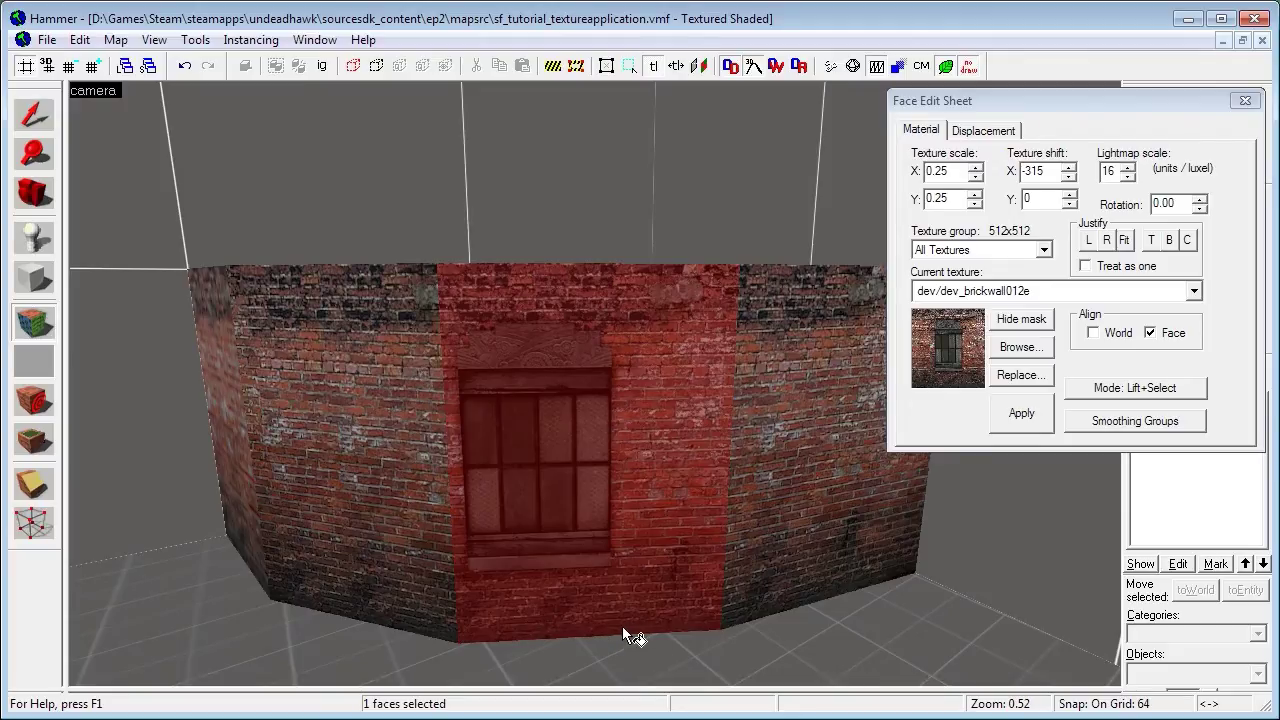
{"action": "left_click", "coordinate": [1152, 242]}
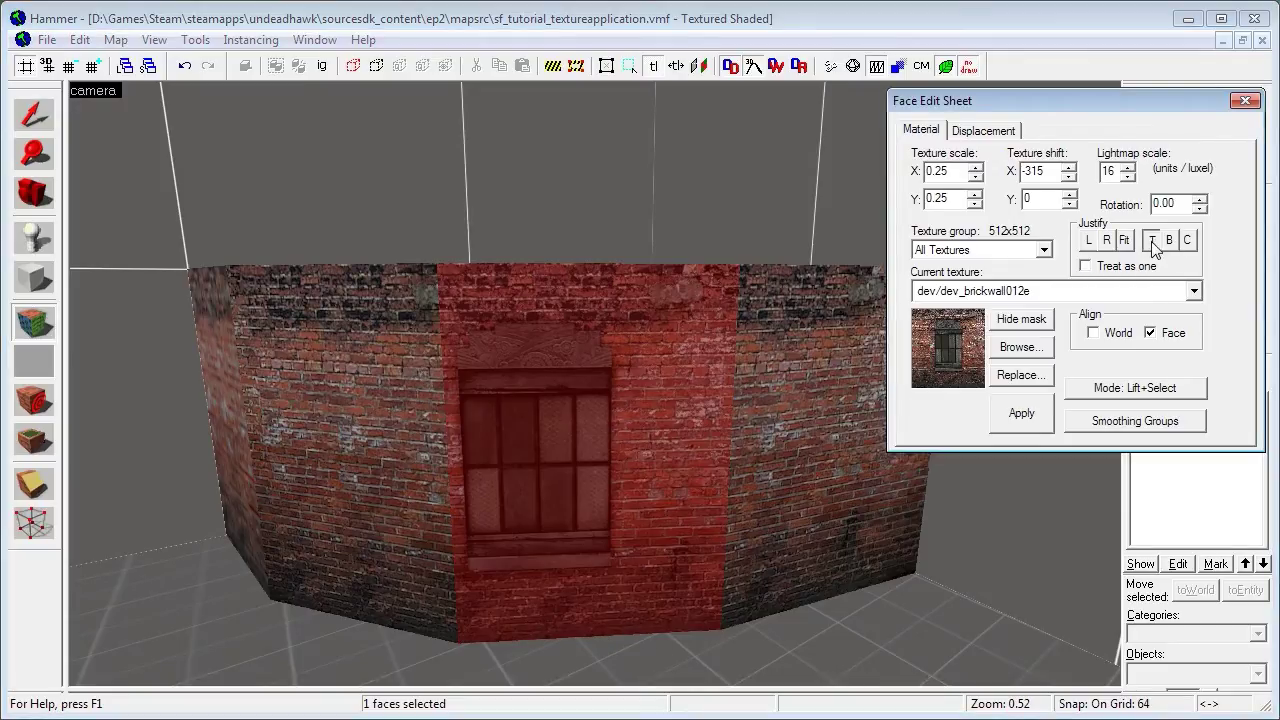
{"action": "left_click", "coordinate": [1169, 245]}
{"action": "left_click", "coordinate": [1153, 244]}
{"action": "left_click", "coordinate": [1188, 240]}
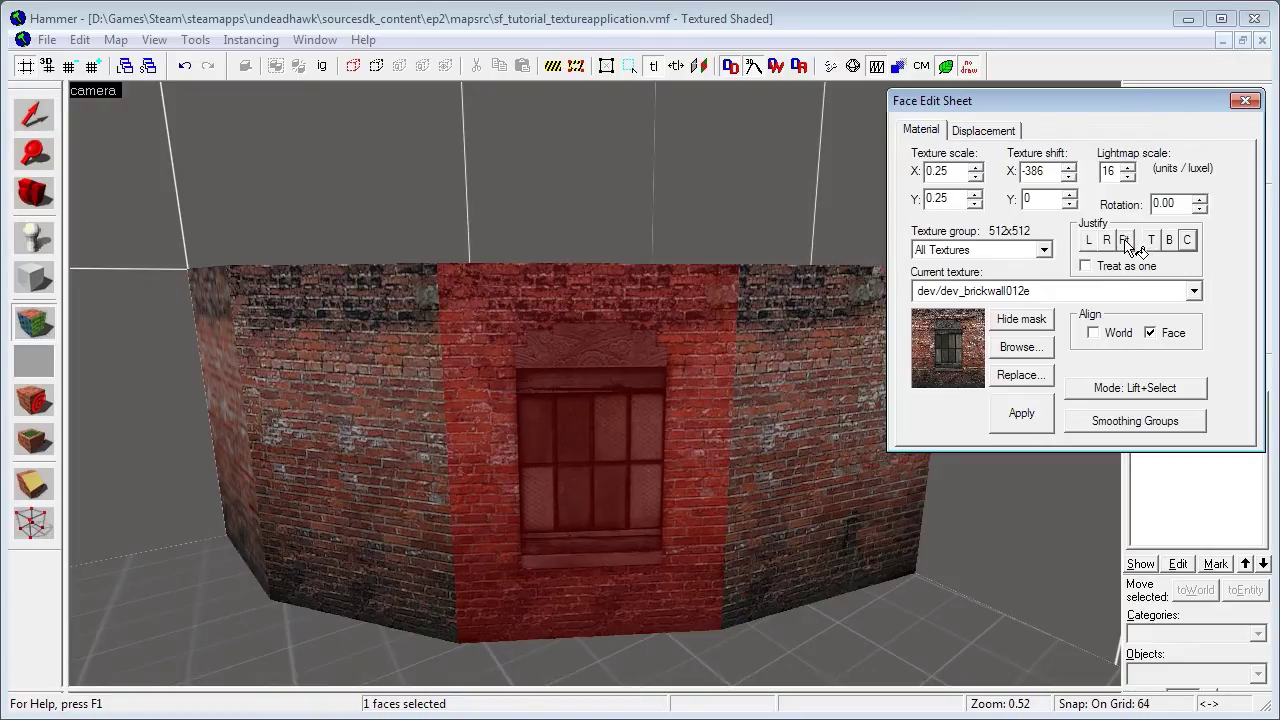
- Fit the window texture to the middle brick face and compare it with the neighbouring face
{"action": "left_click", "coordinate": [1125, 240]}
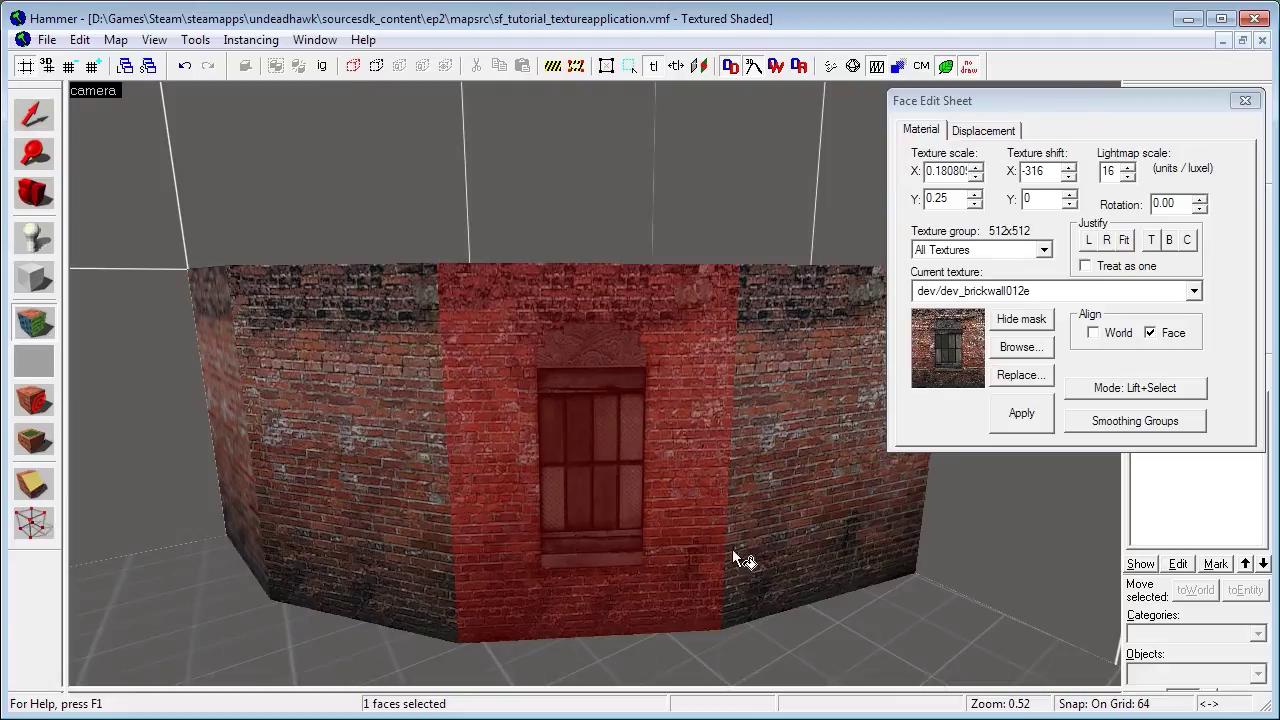
{"action": "left_click", "coordinate": [754, 482]}
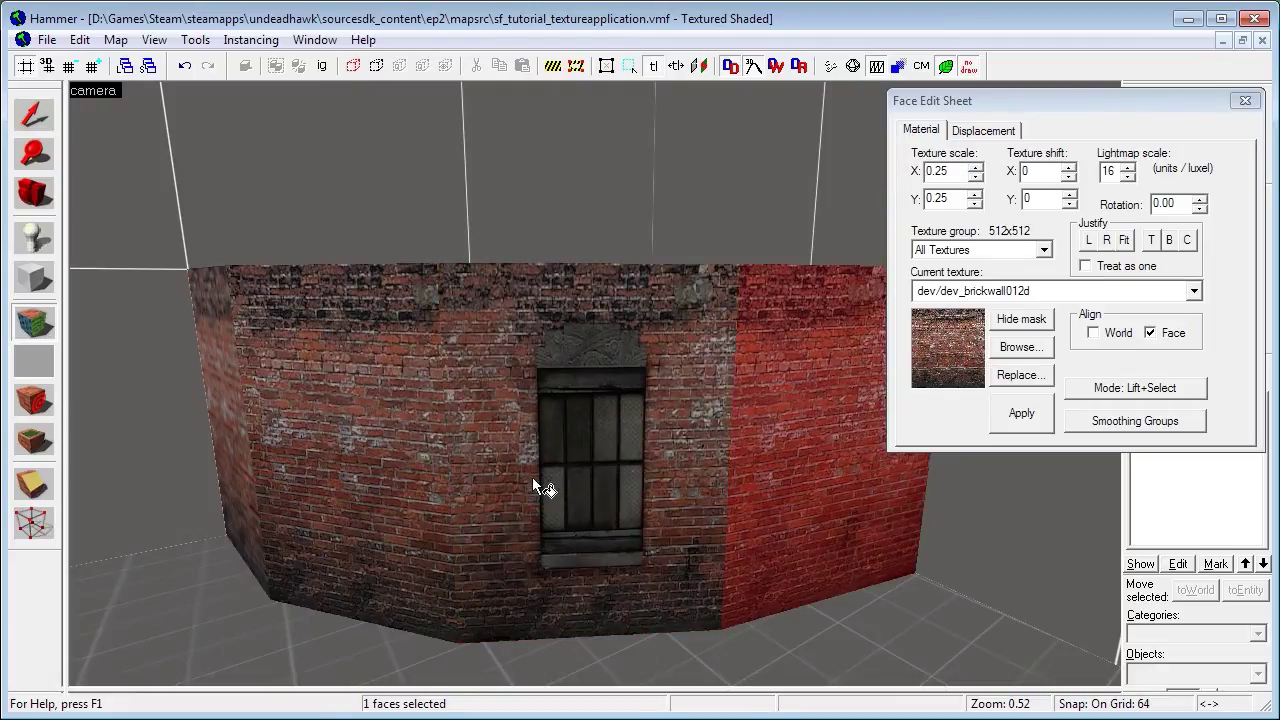
{"action": "left_click", "coordinate": [571, 469]}
- Undo the texture fit and reselect the middle brick face with the window
{"action": "key", "text": "ctrl+z"}
{"action": "left_click", "coordinate": [743, 474]}
{"action": "left_click", "coordinate": [618, 480]}
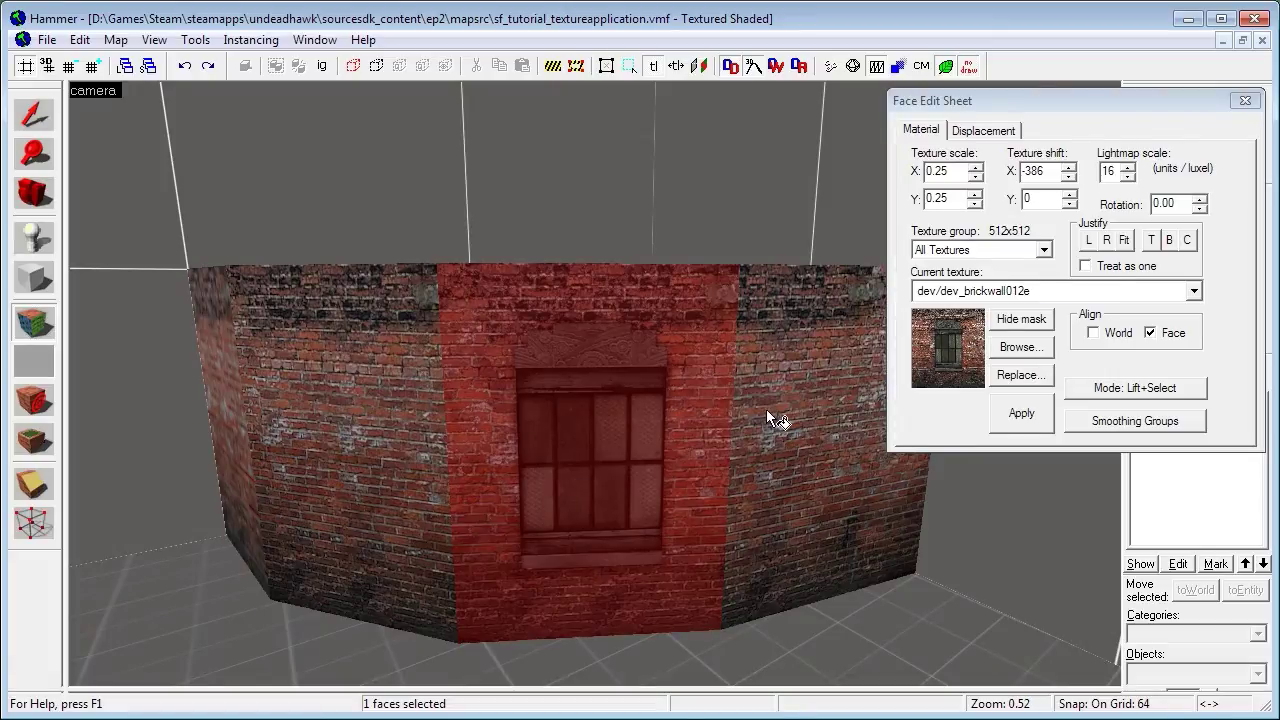
- Turn on Treat as one and wrap the window texture from the middle face onto the neighbouring brick faces
{"action": "left_click", "coordinate": [1104, 267]}
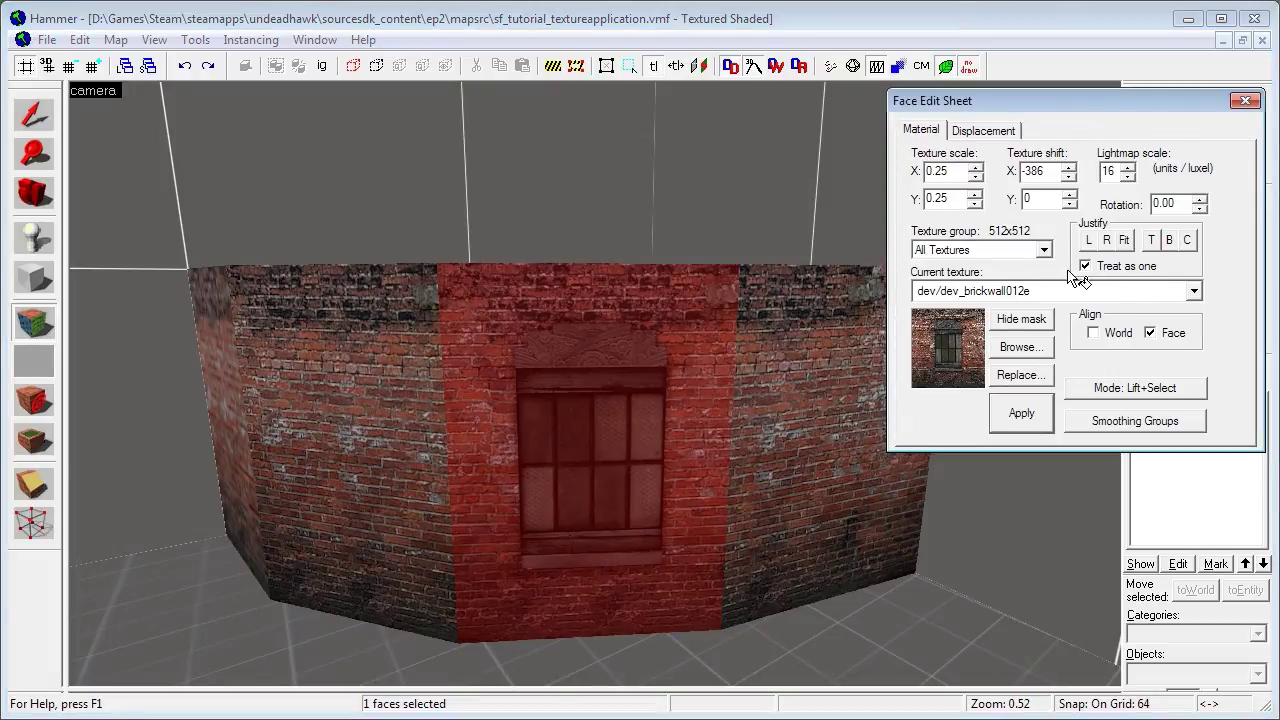
{"action": "left_click", "coordinate": [407, 420]}
{"action": "left_click", "coordinate": [480, 422]}
{"action": "right_click", "coordinate": [347, 414], "text": "alt"}
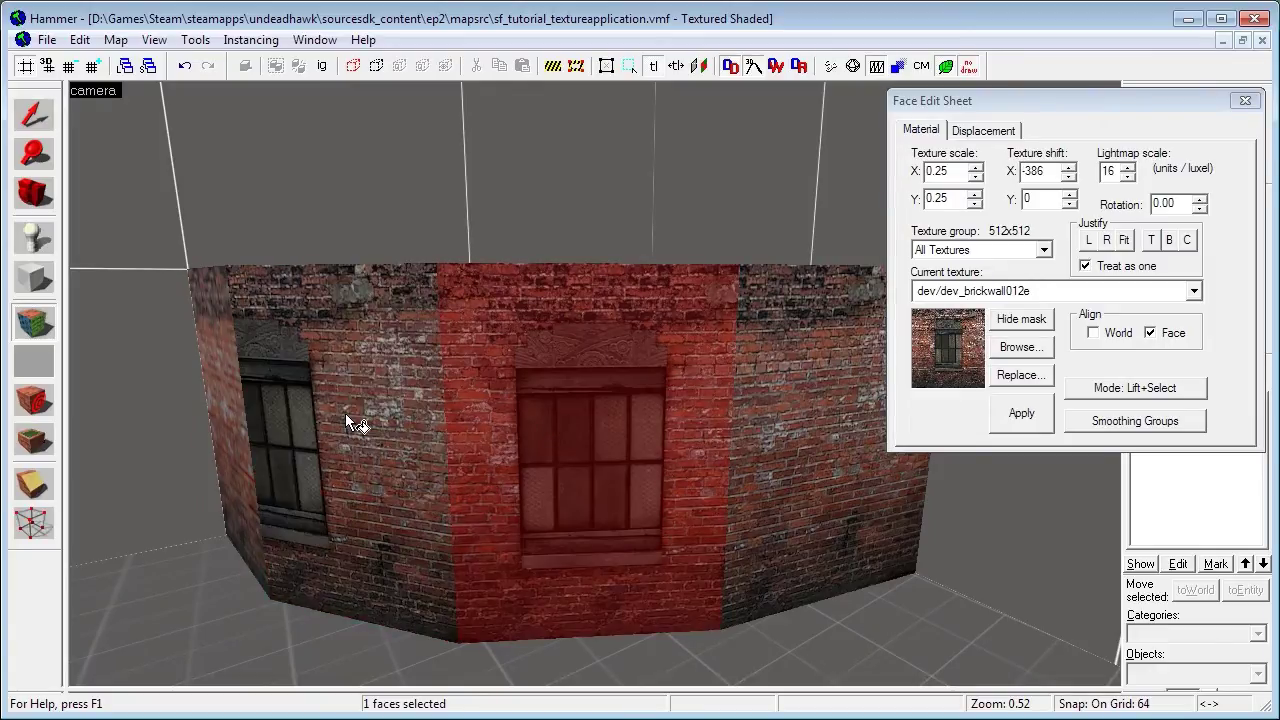
{"action": "key", "text": "a"}
{"action": "key", "text": "z"}
{"action": "key", "text": "s"}
{"action": "key", "text": "z"}
{"action": "key", "text": "d"}
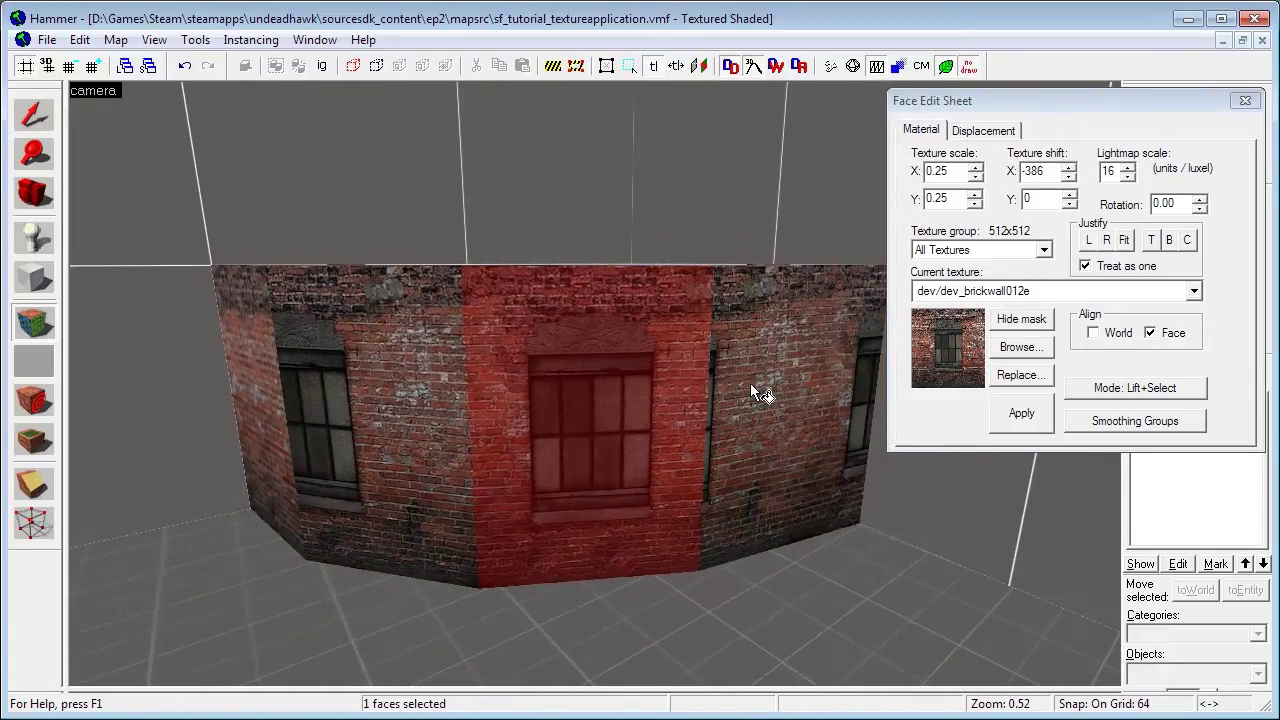
- Select all faces of the middle wall block plus the brick face on either side, and left-justify their textures as one
{"action": "left_click", "coordinate": [757, 384]}
{"action": "left_click", "coordinate": [598, 404], "text": "shift"}
{"action": "left_click", "coordinate": [412, 410], "text": "ctrl"}
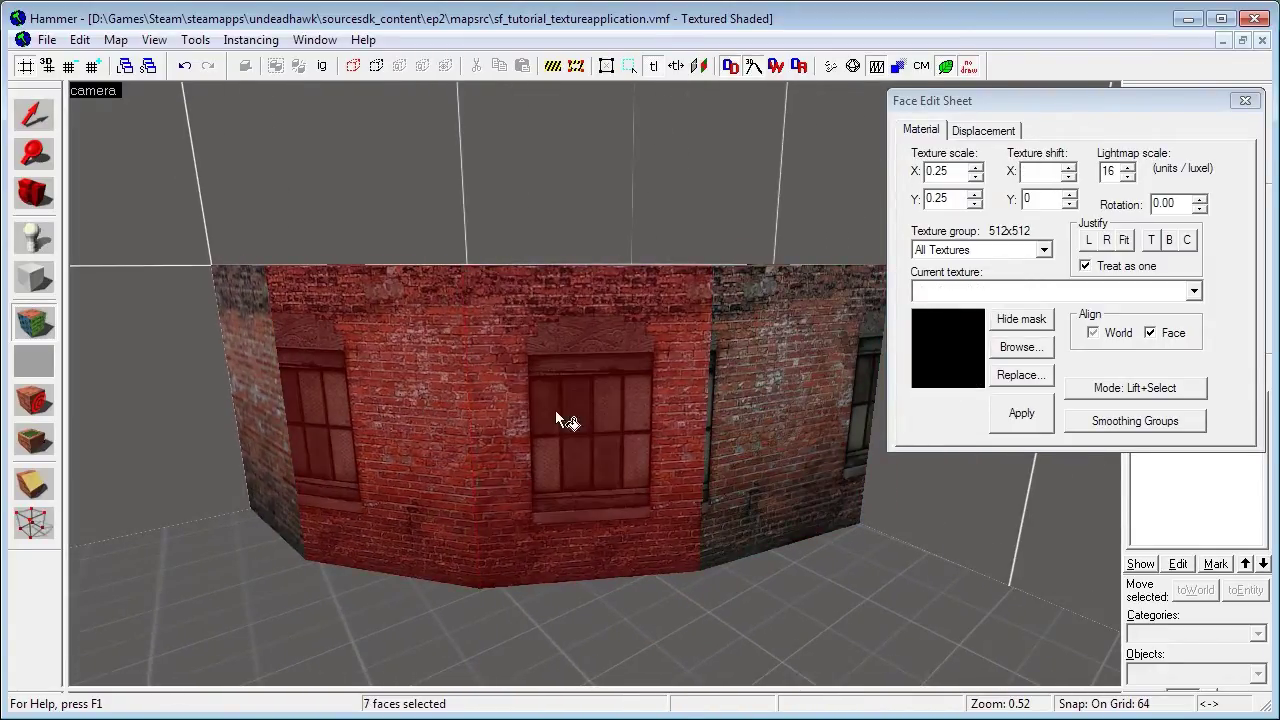
{"action": "left_click", "coordinate": [777, 386], "text": "ctrl"}
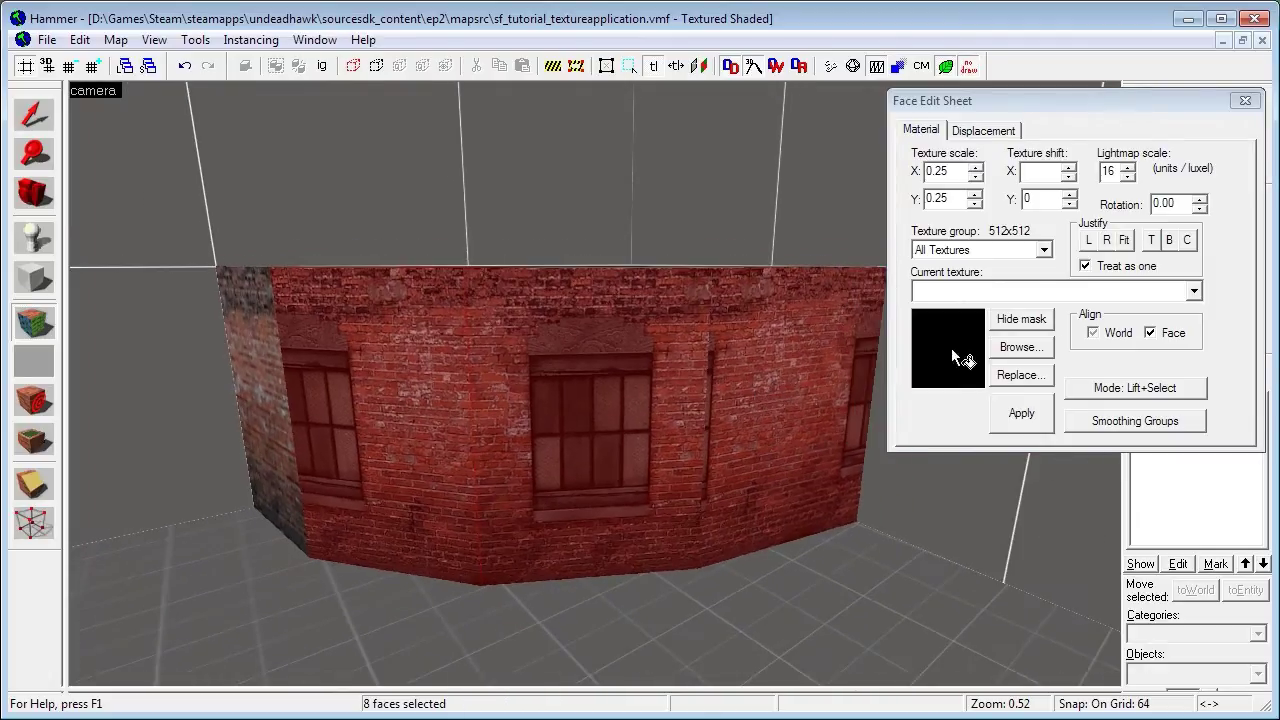
{"action": "left_click", "coordinate": [1090, 240]}
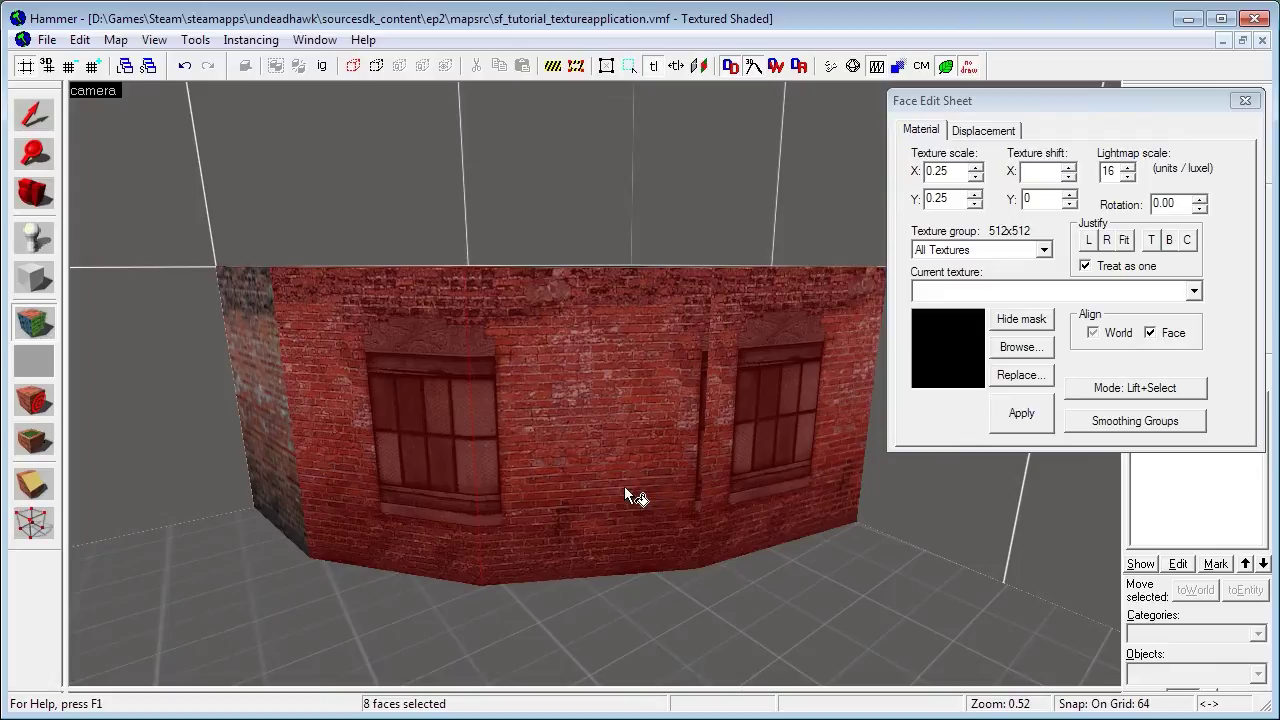
{"action": "scroll", "coordinate": [770, 492], "scroll_direction": "up", "scroll_amount": 2}
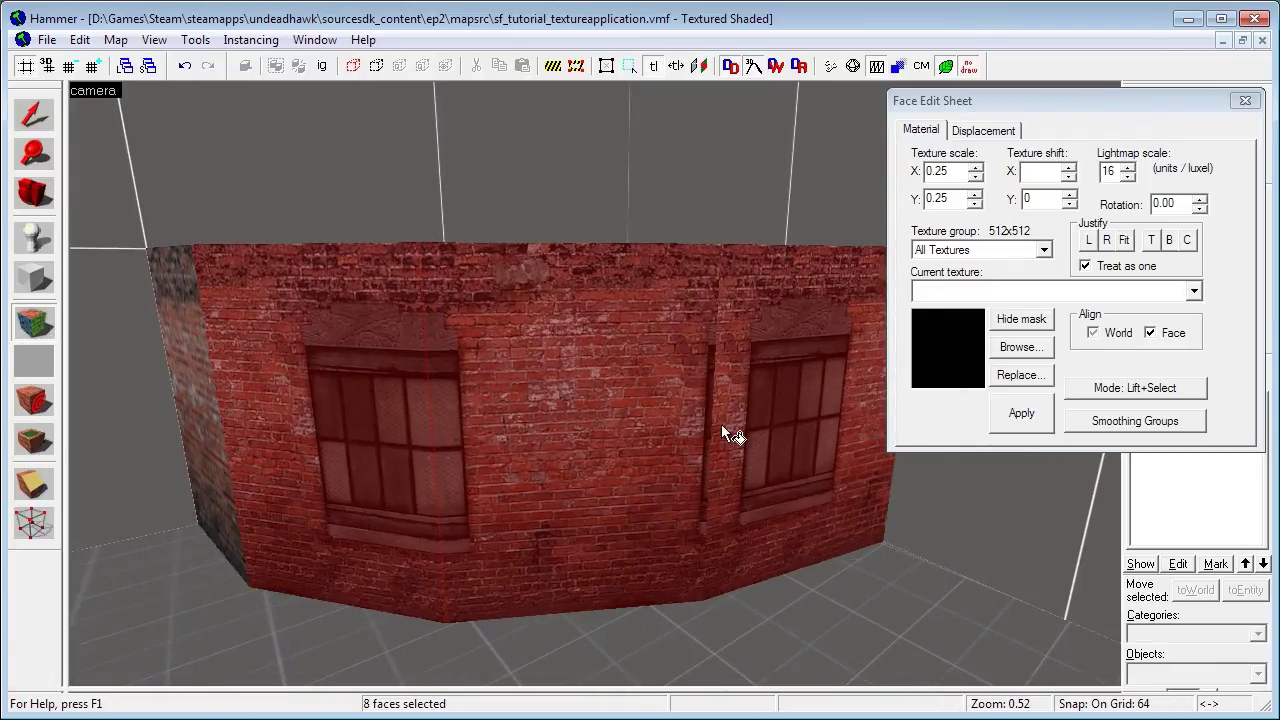
{"action": "scroll", "coordinate": [728, 458], "scroll_direction": "down", "scroll_amount": 2}
{"action": "scroll", "coordinate": [722, 457], "scroll_direction": "up", "scroll_amount": 1}
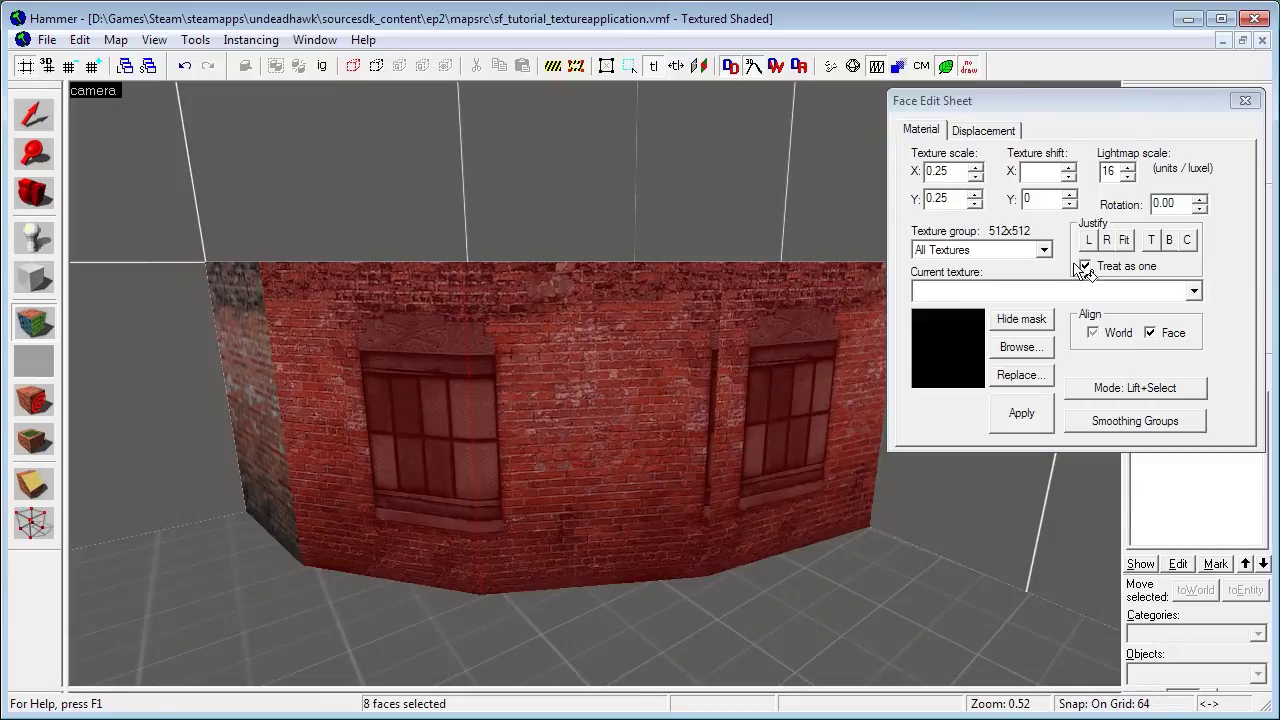
- Center the textures across the selected faces as one and examine the windows along the curved wall
{"action": "left_click", "coordinate": [1188, 241]}
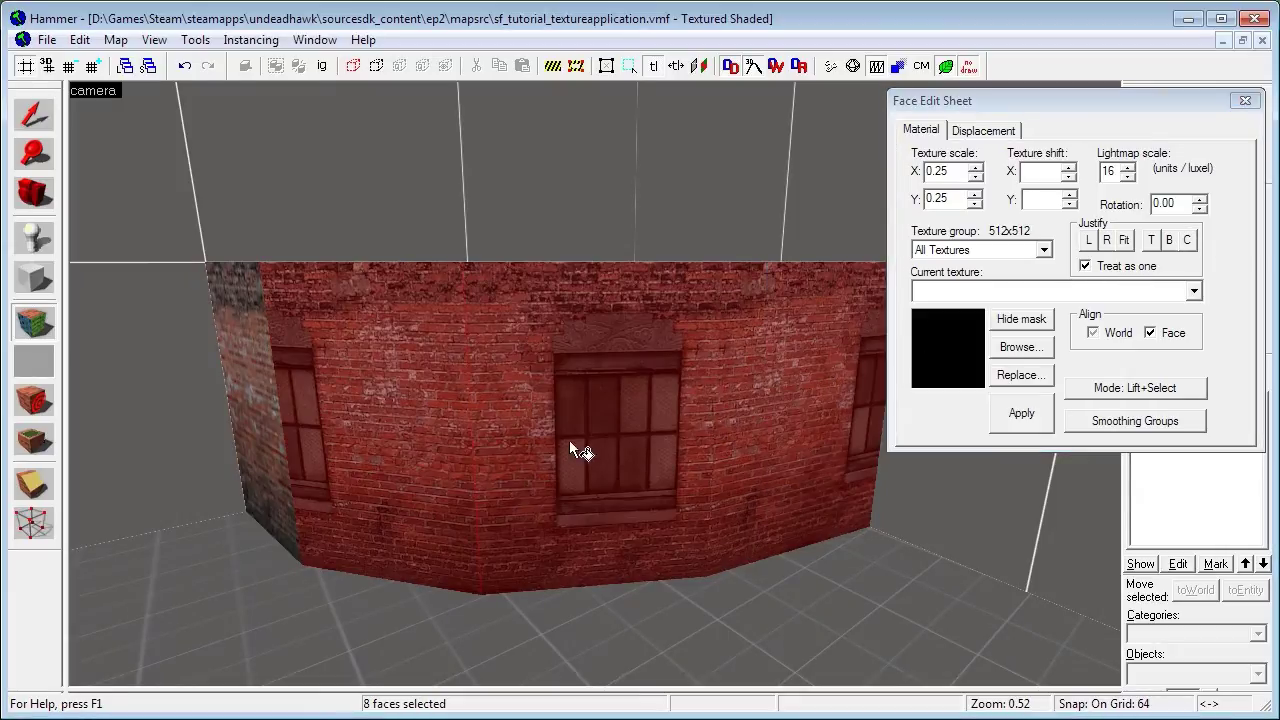
{"action": "key", "text": "d"}
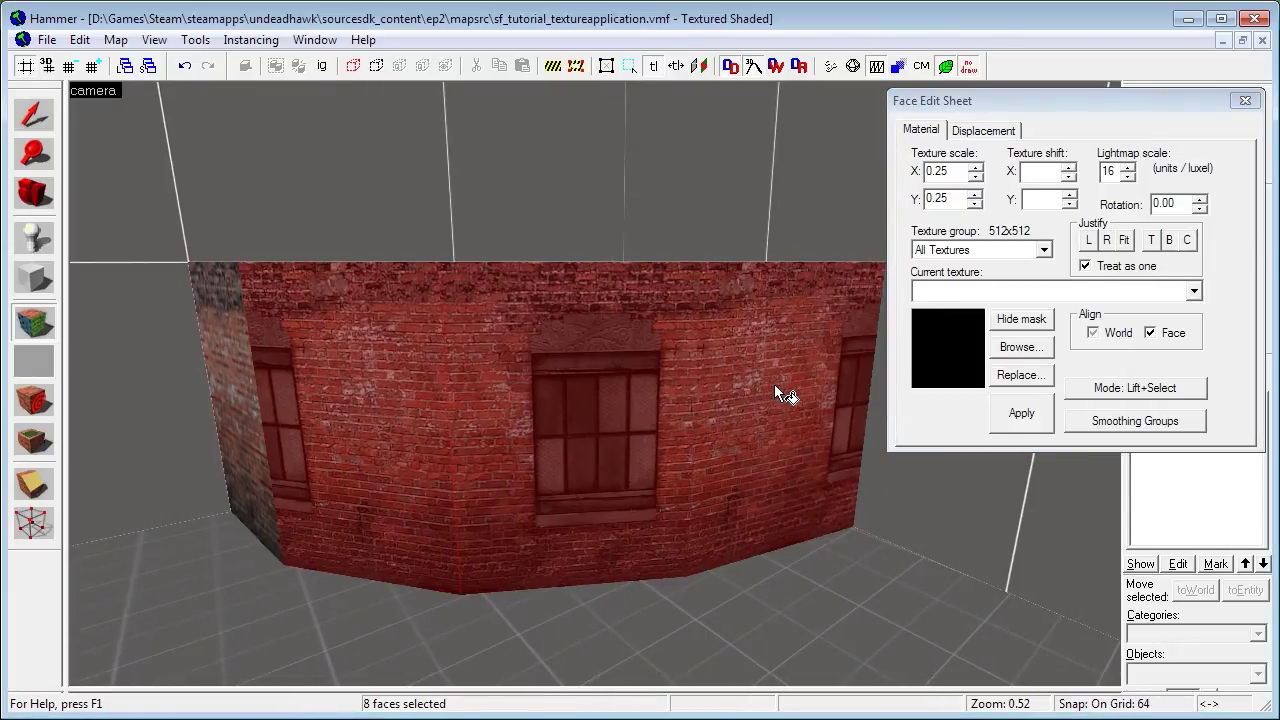
{"action": "key", "text": "a"}
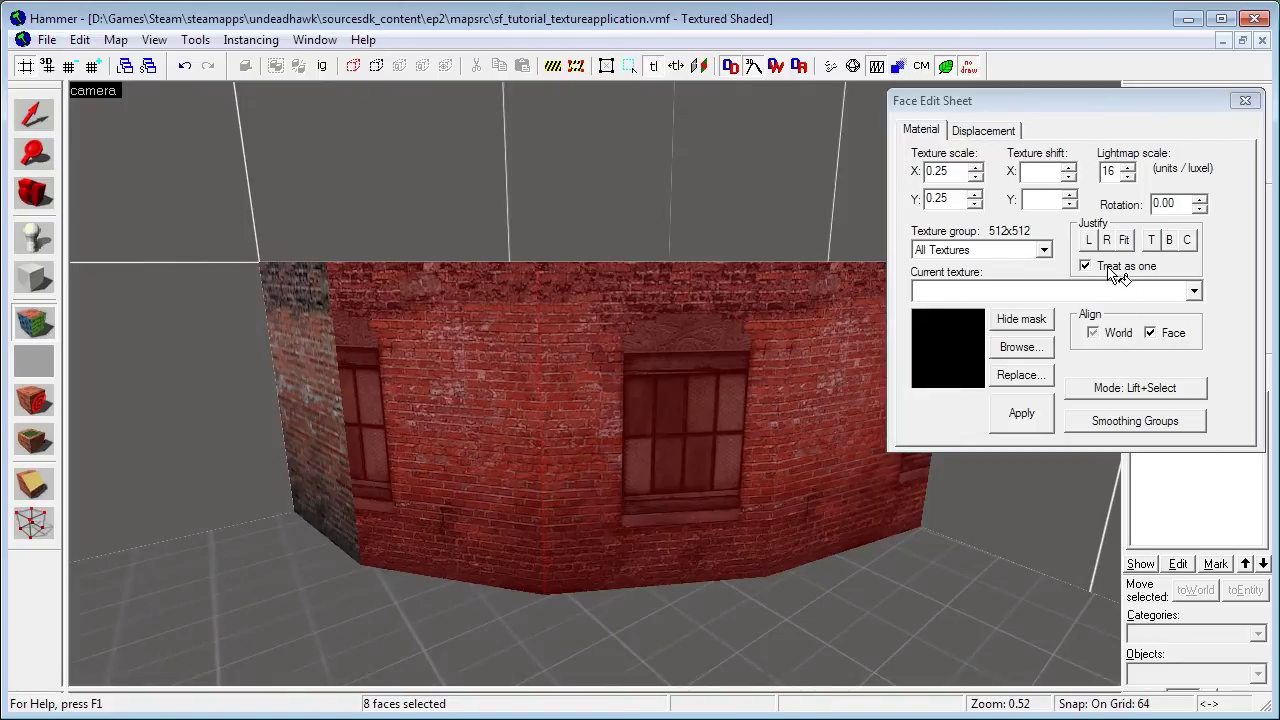
{"action": "key", "text": "d"}
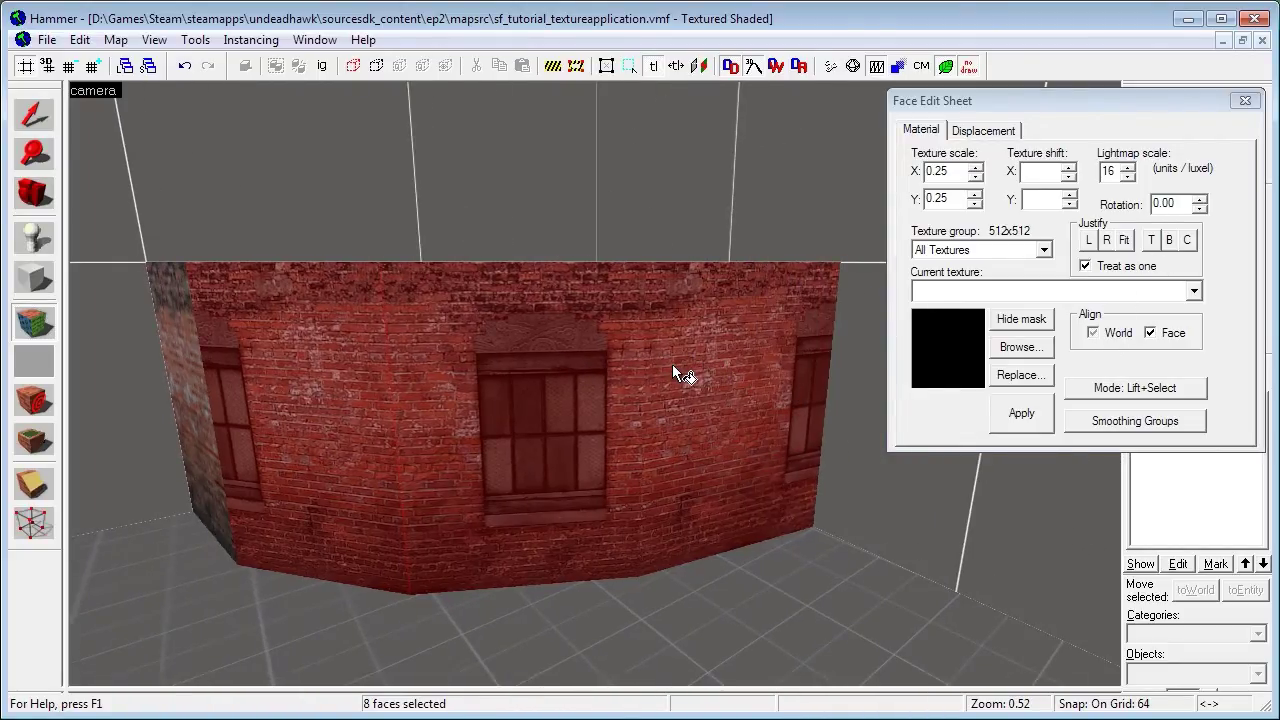
{"action": "key", "text": "z"}
{"action": "key", "text": "s"}
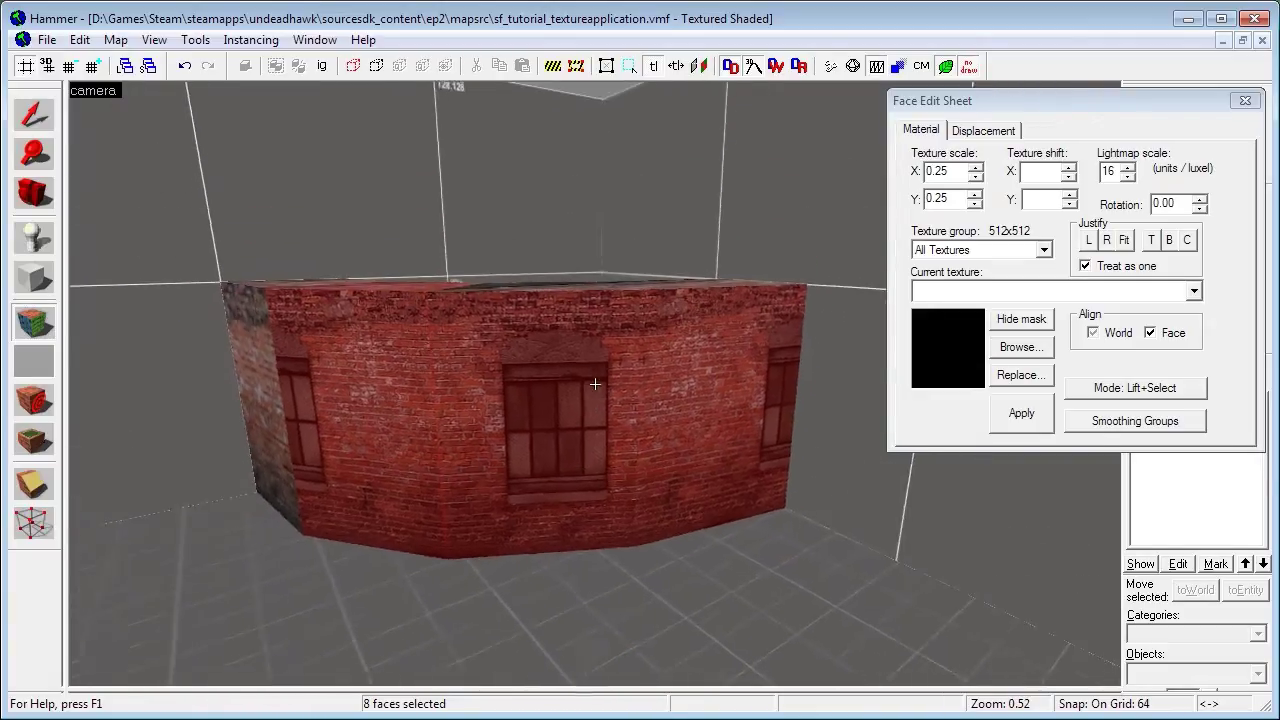
{"action": "key", "text": "w"}
{"action": "key", "text": "z"}
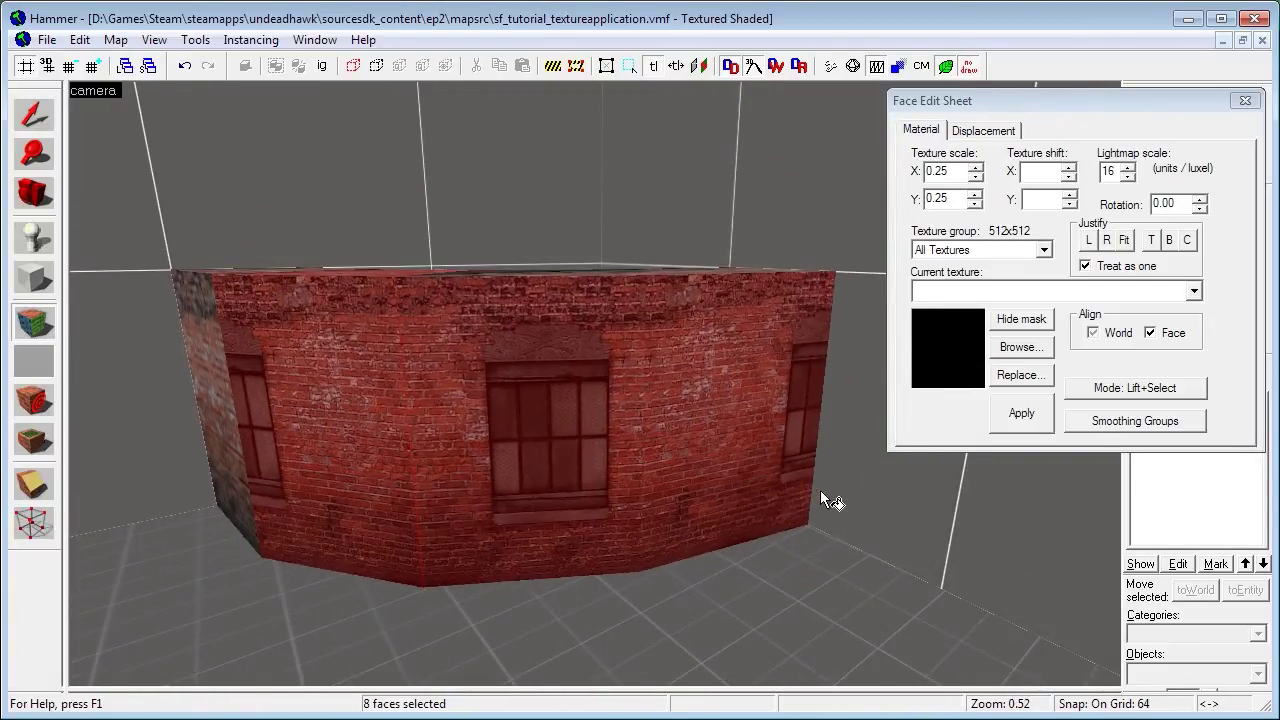
- Turn off Treat as one and center the window texture on each selected face individually
{"action": "left_click", "coordinate": [1106, 268]}
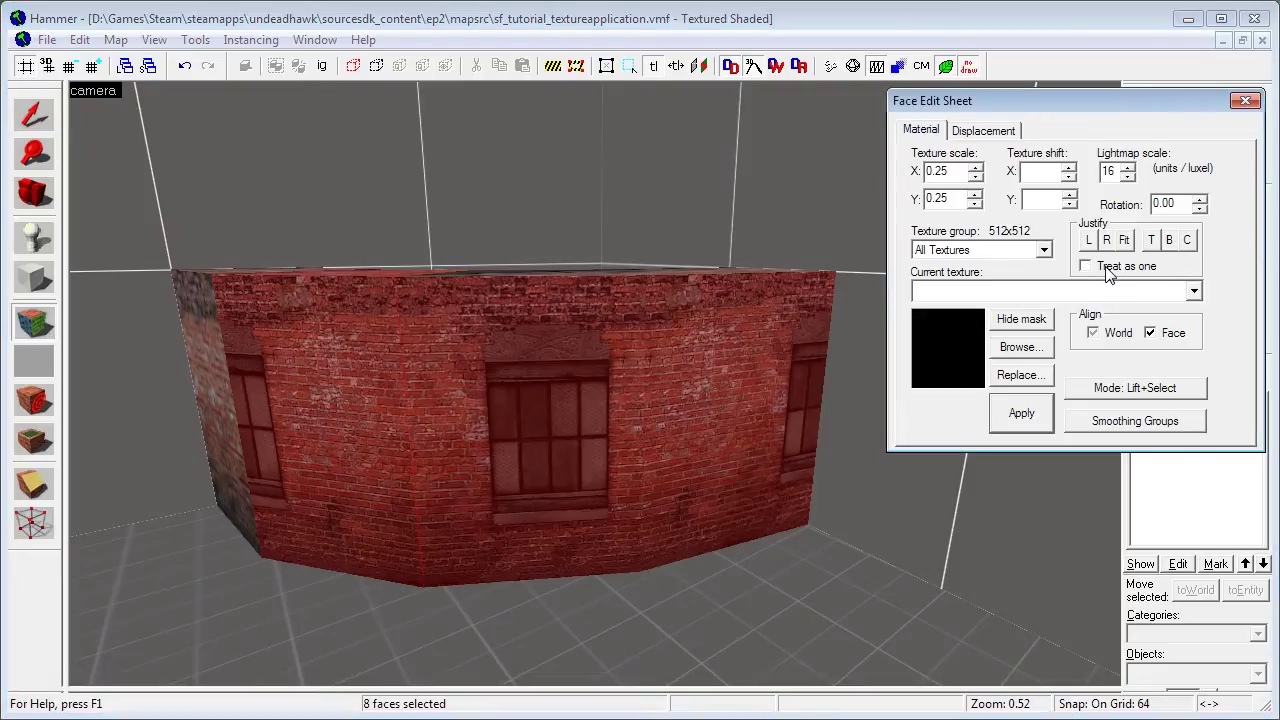
{"action": "left_click", "coordinate": [1189, 242]}
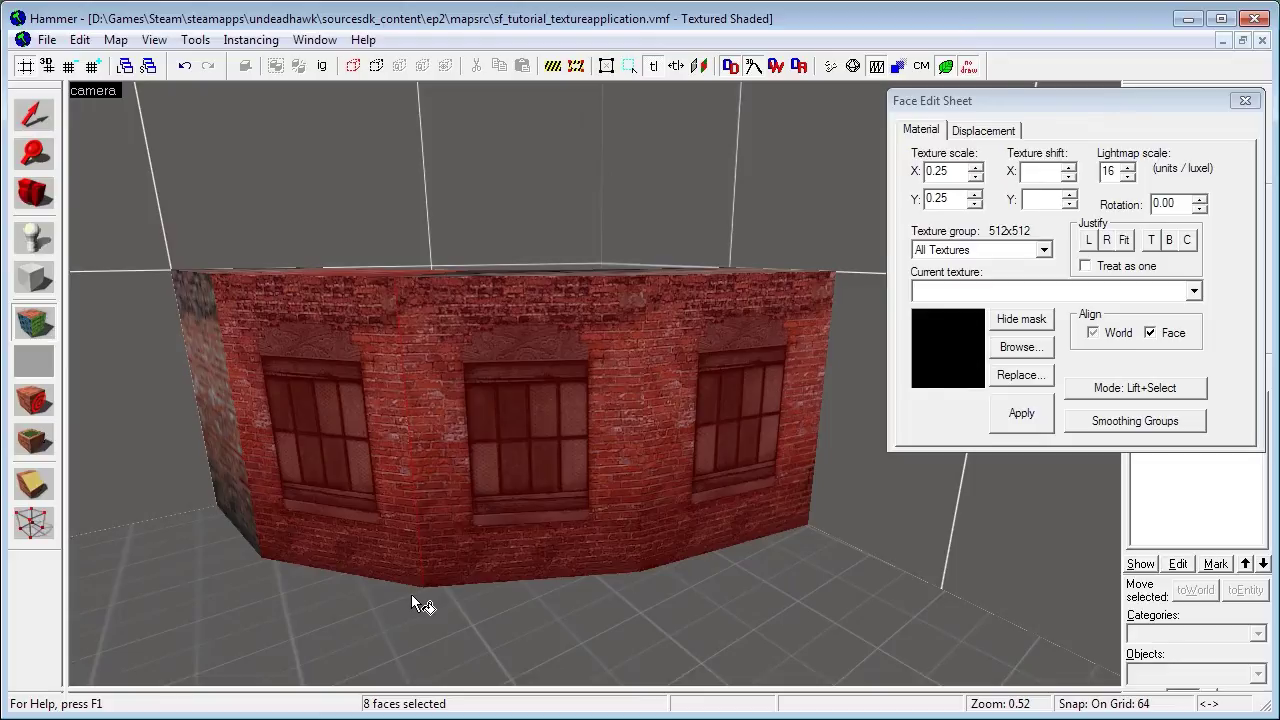
{"action": "key", "text": "z"}
{"action": "key", "text": "a"}
{"action": "key", "text": "z"}
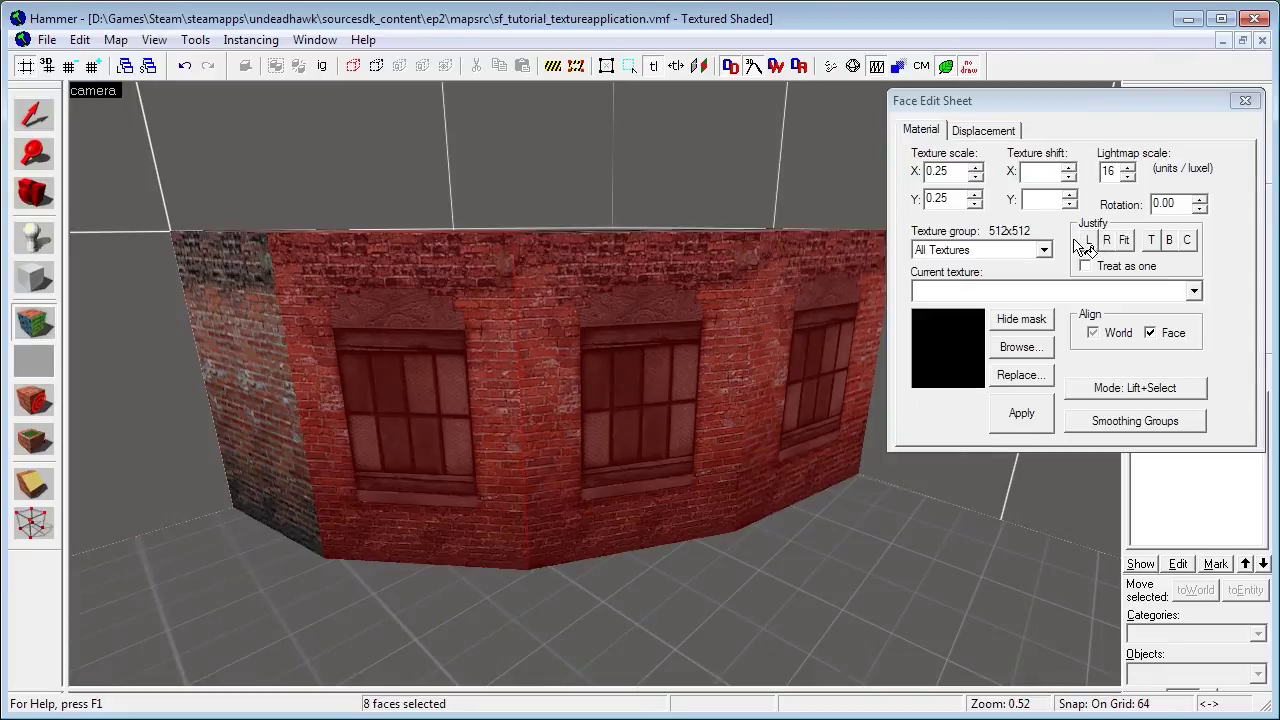
- Apply dev/dev_brickwall012d from the plain end face across the three window faces, and select the middle face
{"action": "left_click", "coordinate": [1196, 292]}
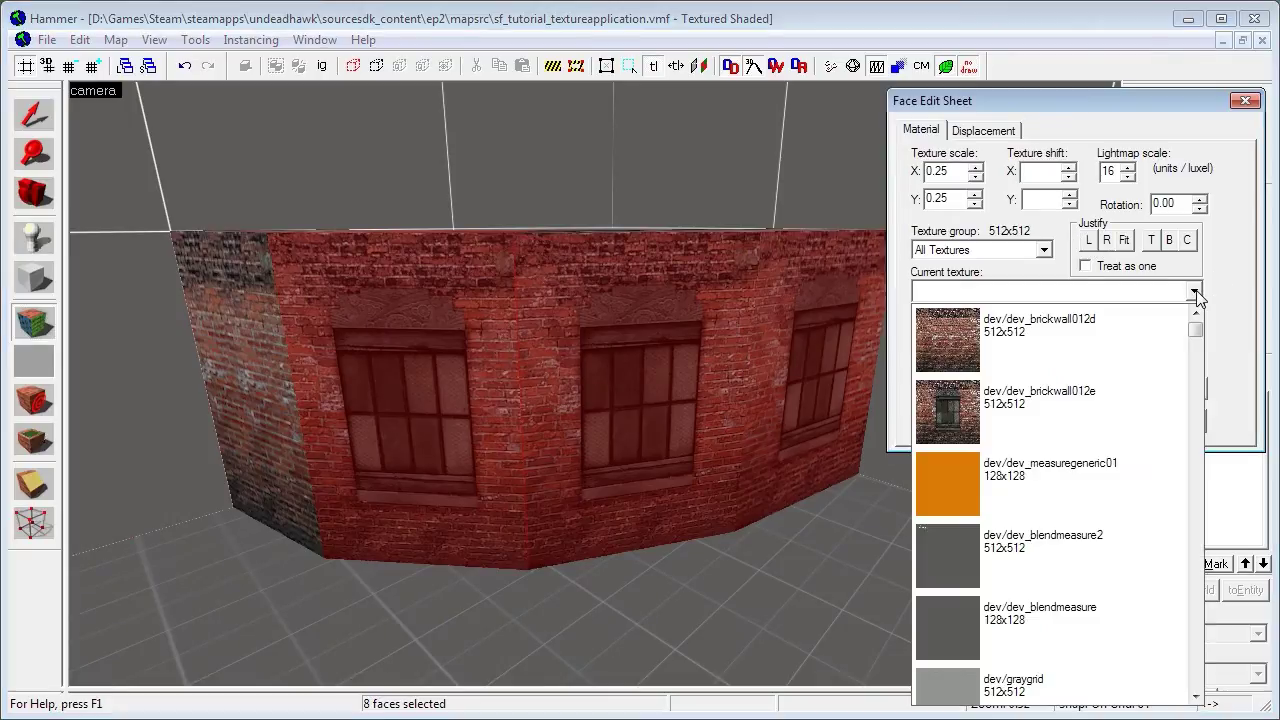
{"action": "left_click", "coordinate": [1196, 293]}
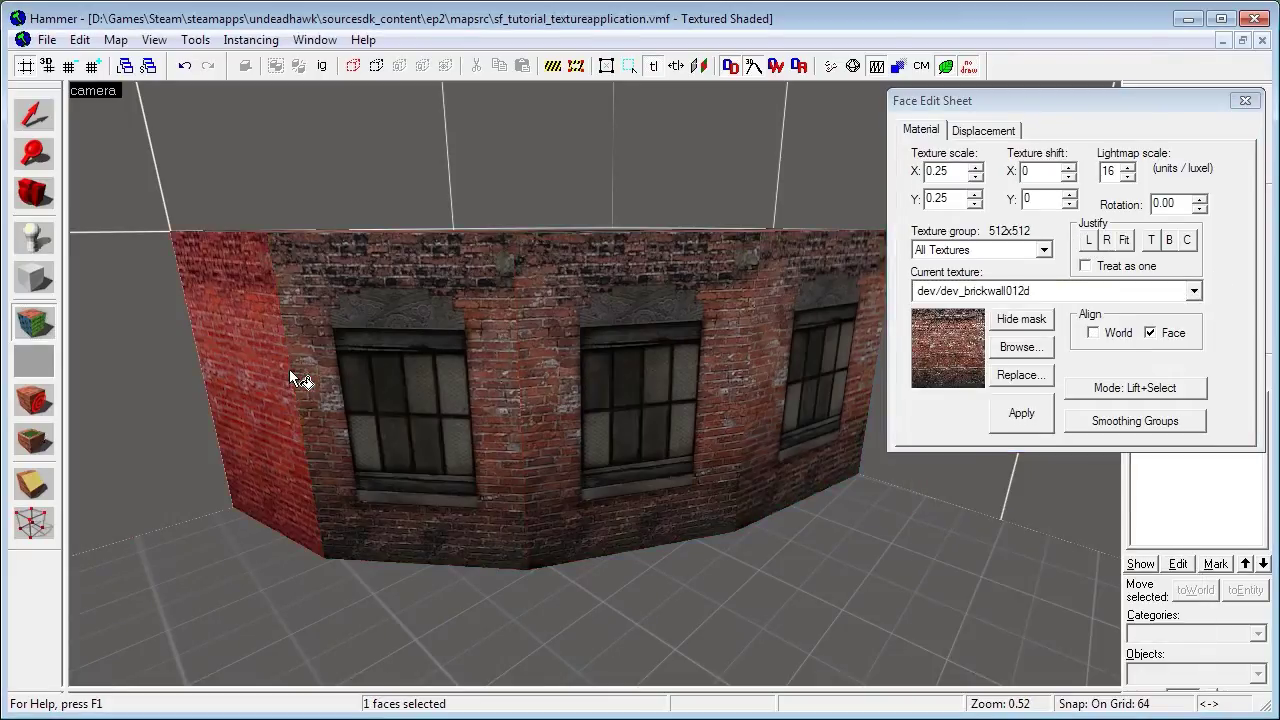
{"action": "right_click", "coordinate": [335, 378], "text": "alt"}
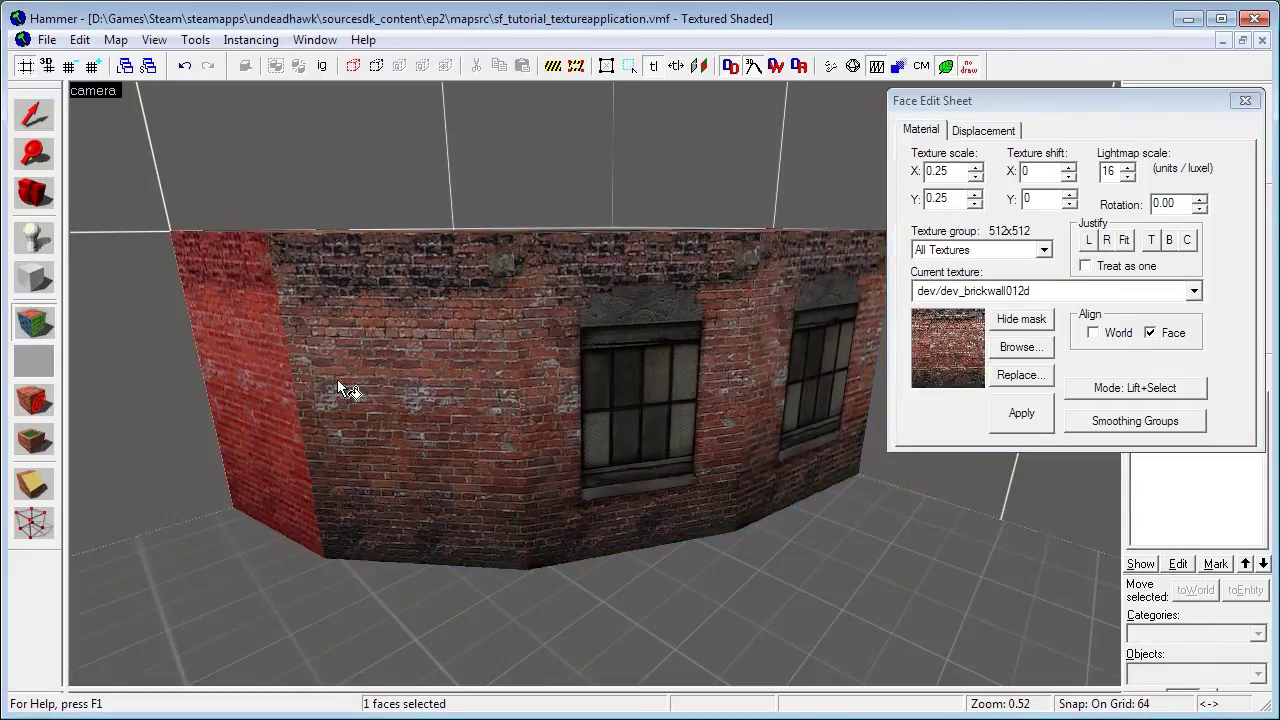
{"action": "right_click", "coordinate": [600, 372], "text": "alt"}
{"action": "right_click", "coordinate": [785, 362], "text": "alt"}
{"action": "left_click", "coordinate": [740, 362]}
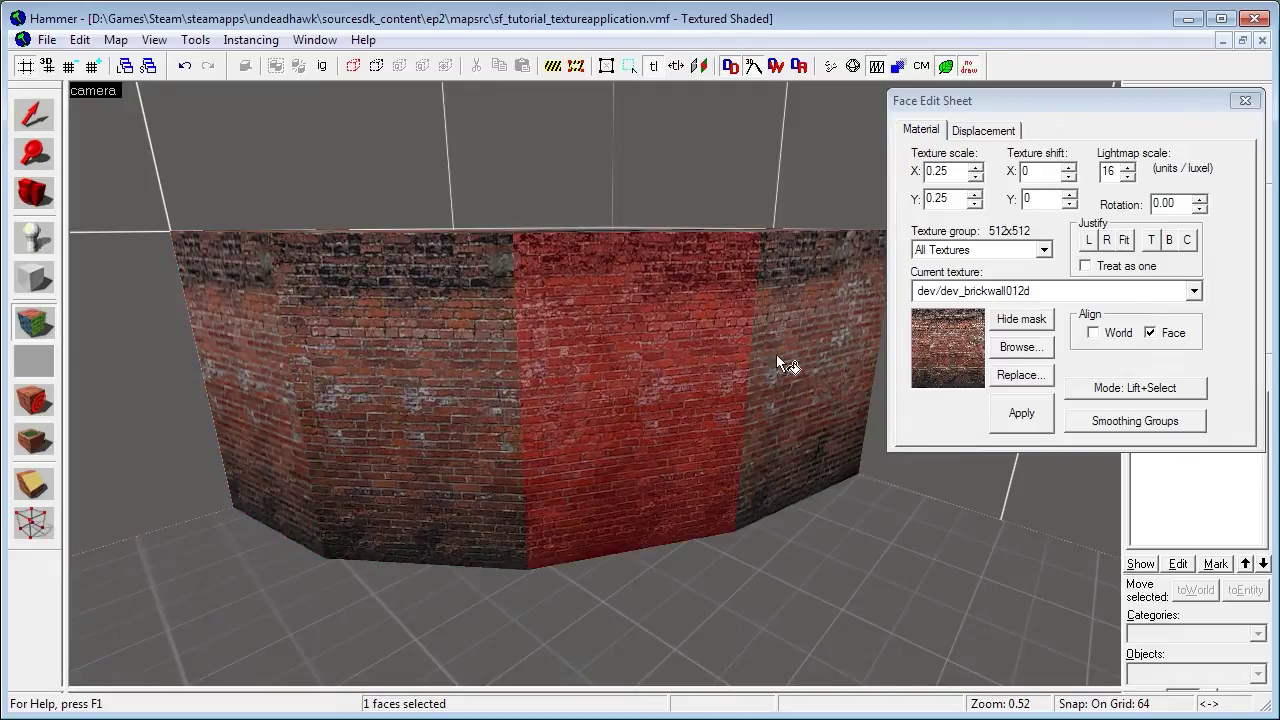
- Examine the recently used textures available for the current texture, leaving dev/dev_brickwall012d chosen
{"action": "left_click", "coordinate": [1194, 291]}
{"action": "left_click_drag", "start_coordinate": [1192, 324], "coordinate": [1203, 317]}
{"action": "left_click", "coordinate": [1194, 294]}
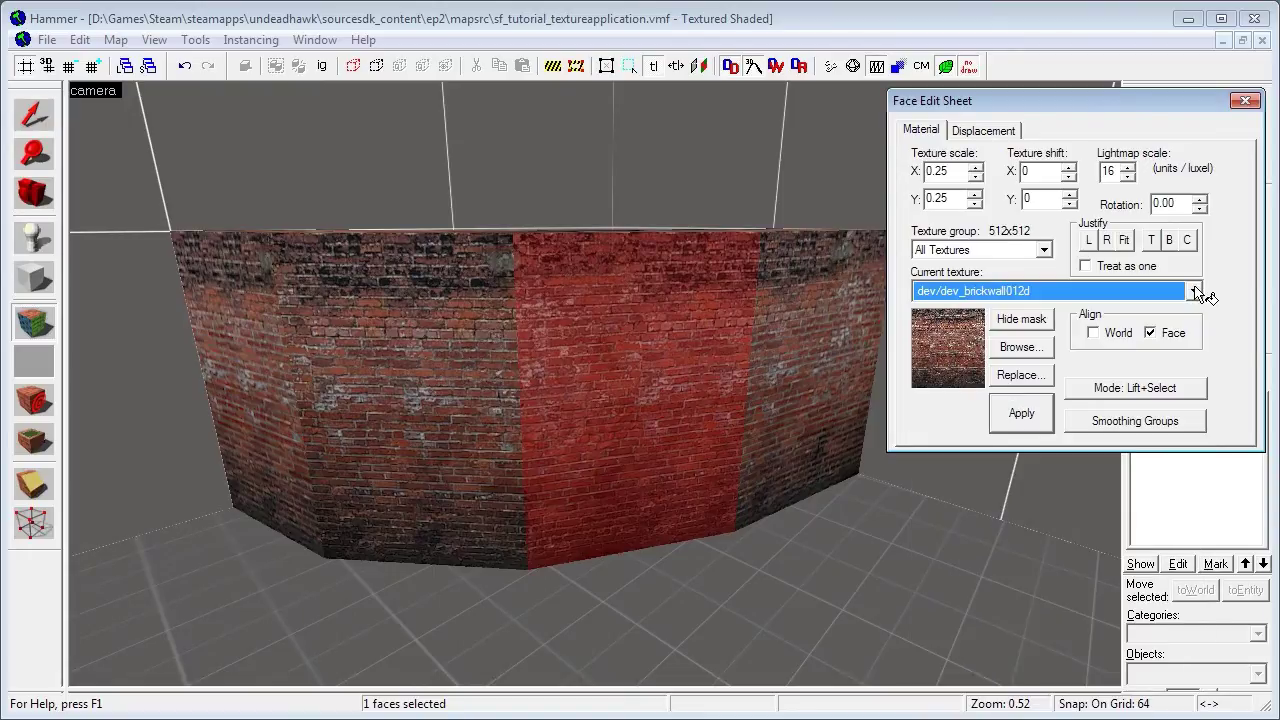
{"action": "left_click", "coordinate": [1207, 293]}
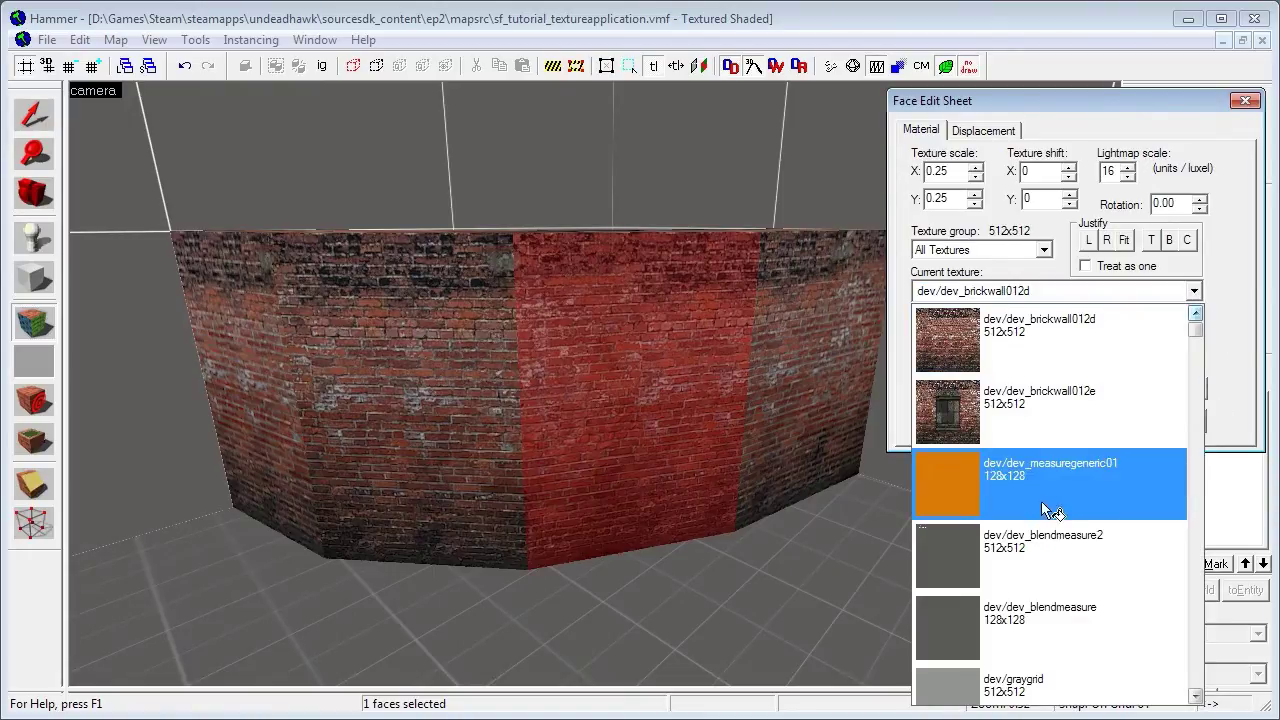
{"action": "scroll", "coordinate": [1043, 449], "scroll_direction": "down", "scroll_amount": 1}
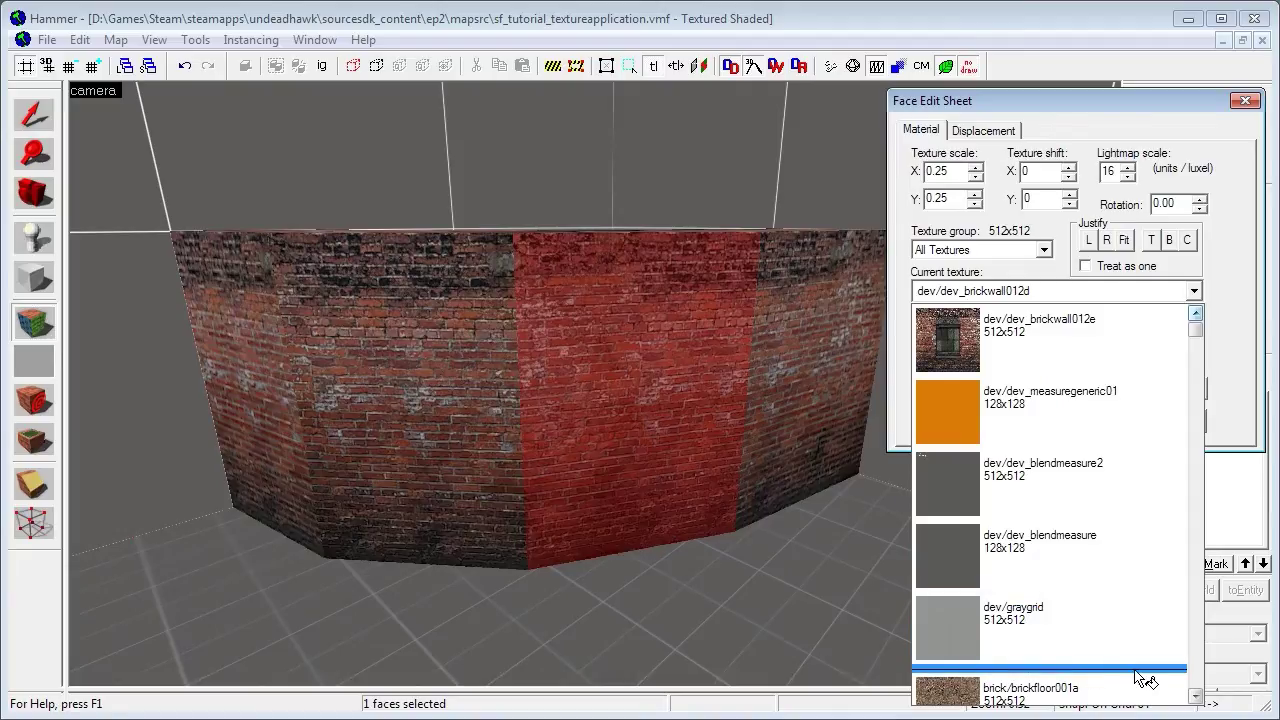
{"action": "scroll", "coordinate": [1050, 460], "scroll_direction": "up", "scroll_amount": 2}
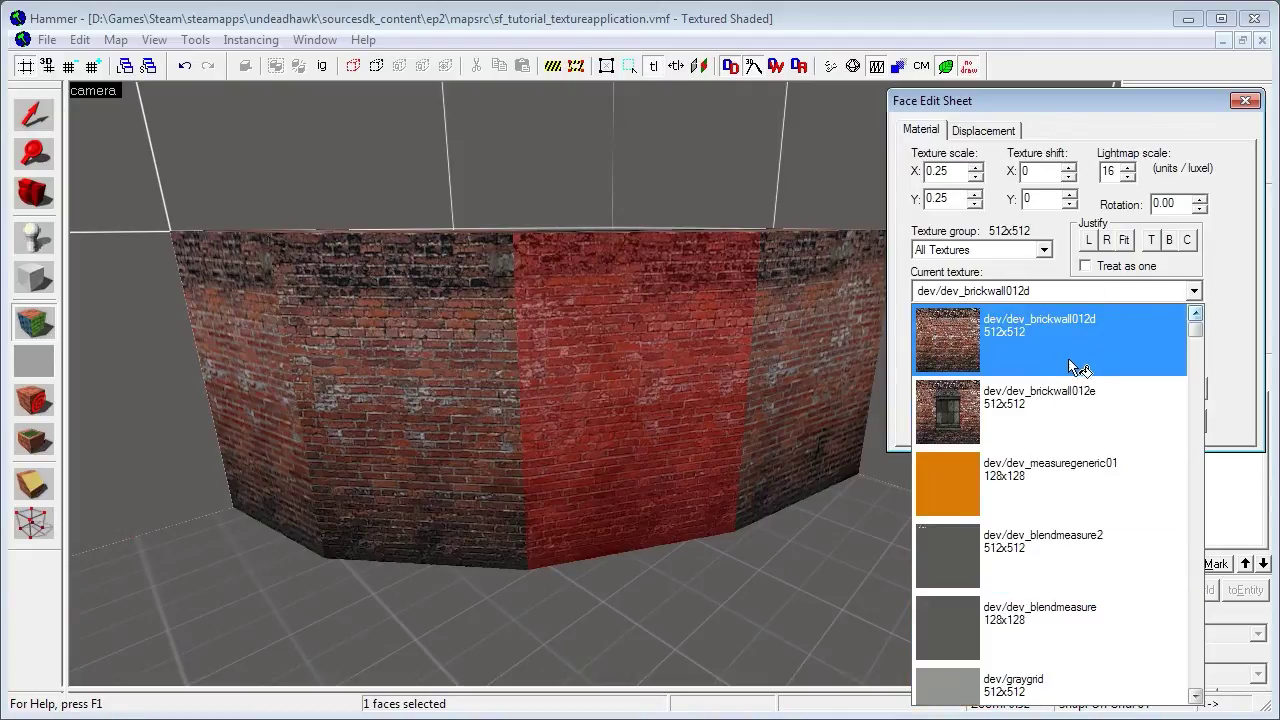
{"action": "scroll", "coordinate": [1072, 400], "scroll_direction": "down", "scroll_amount": 4}
{"action": "scroll", "coordinate": [1064, 475], "scroll_direction": "up", "scroll_amount": 2}
{"action": "left_click", "coordinate": [1248, 305]}
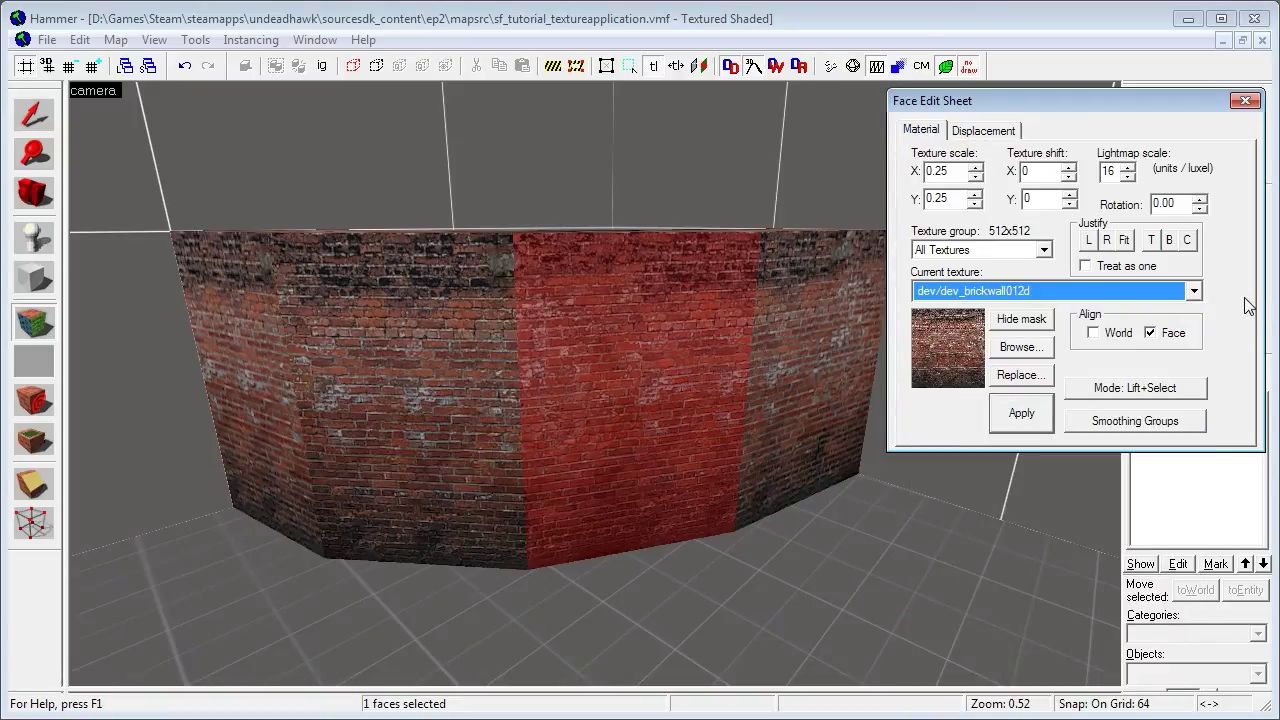
- Open the texture browser, widen it to view more textures and its filter options, and close it
{"action": "left_click", "coordinate": [1027, 350]}
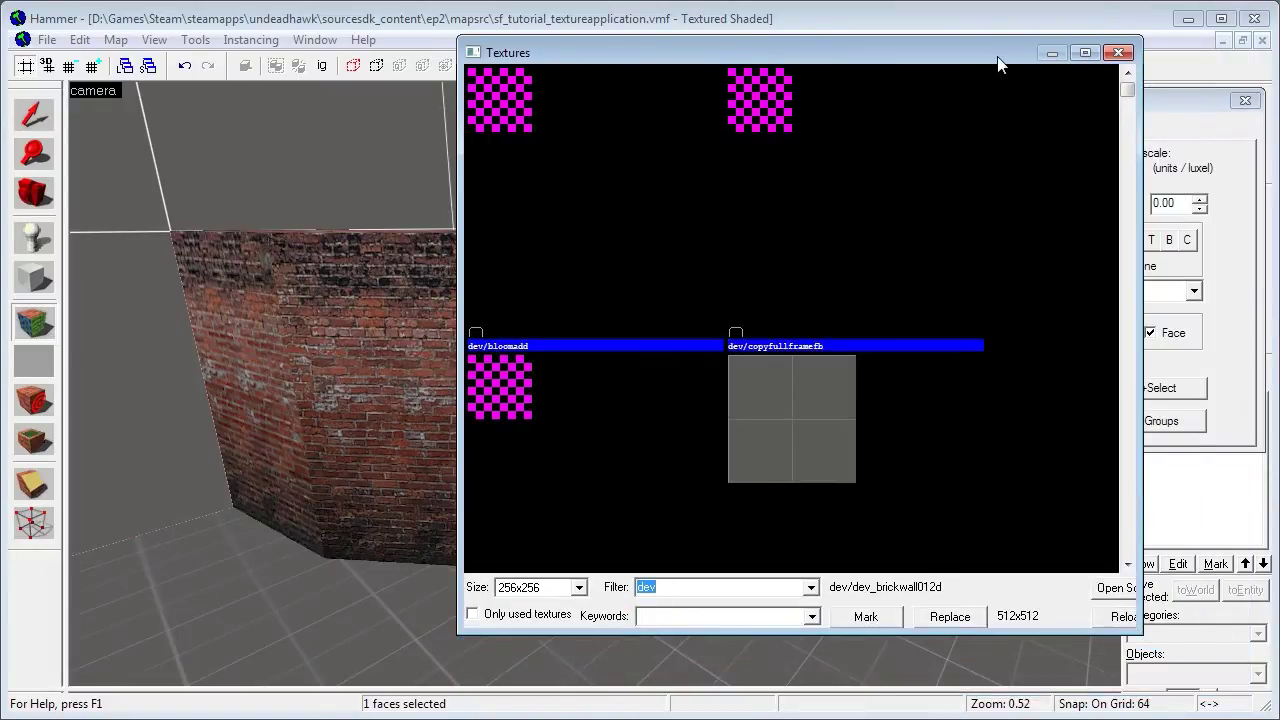
{"action": "left_click_drag", "start_coordinate": [998, 58], "coordinate": [595, 64]}
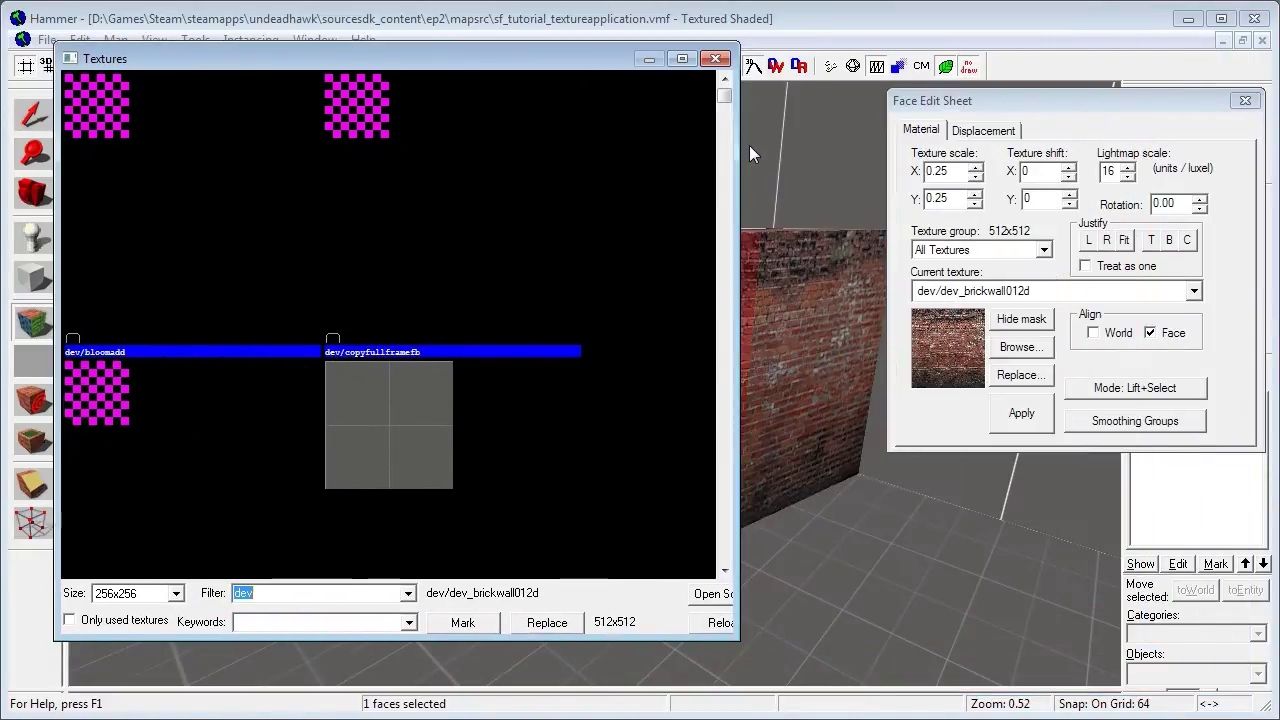
{"action": "left_click_drag", "start_coordinate": [738, 147], "coordinate": [999, 148]}
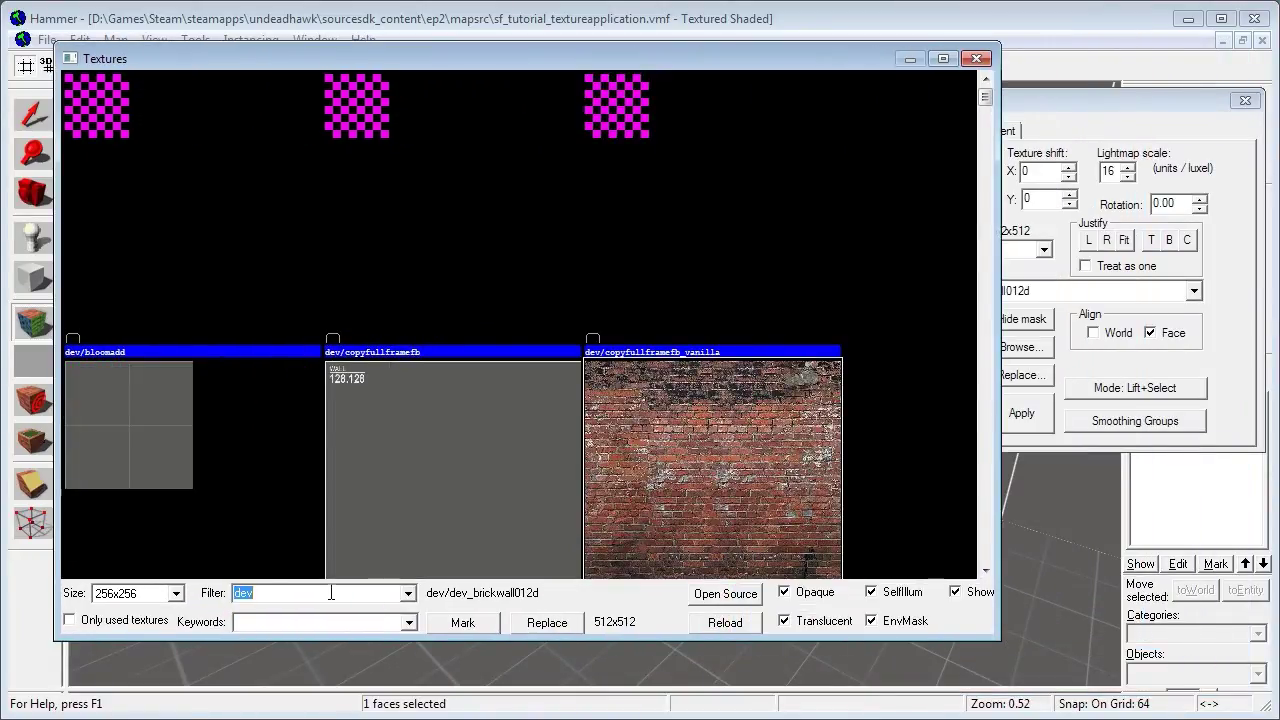
{"action": "left_click", "coordinate": [976, 58]}
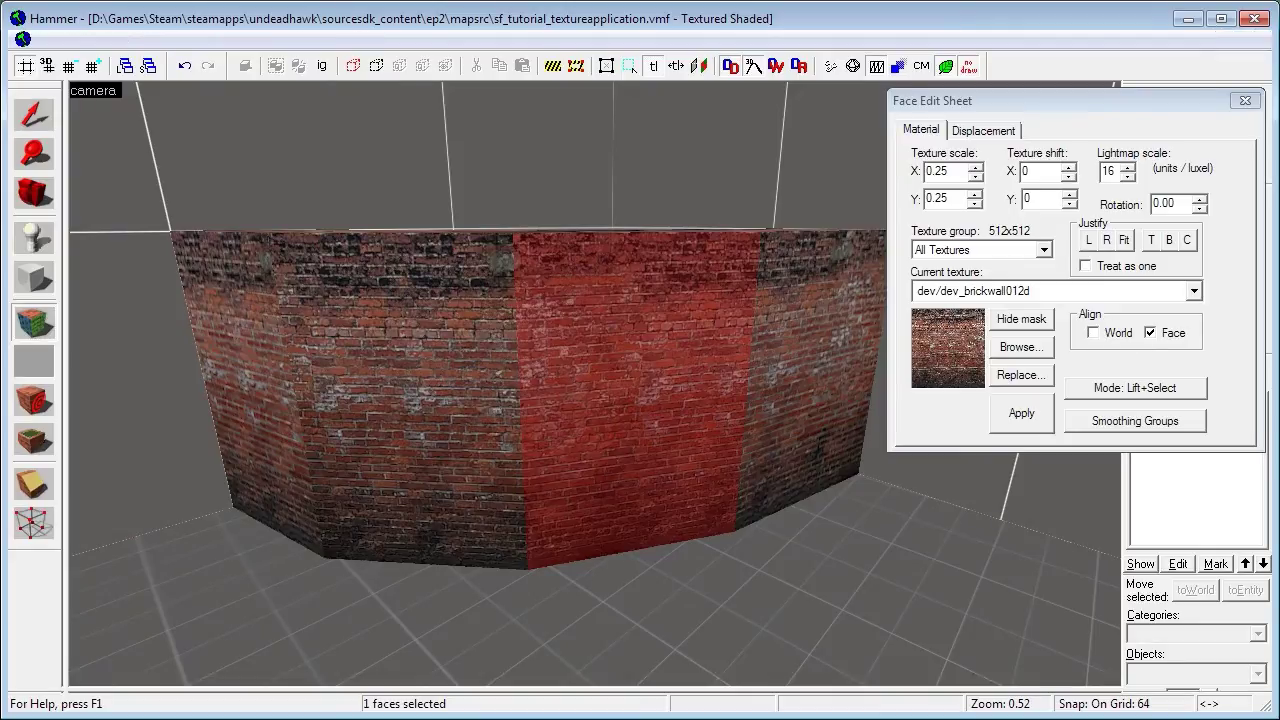
- Check the Face alignment option on the middle brick face and compare its texture with the neighbouring faces
{"action": "left_click", "coordinate": [1115, 111]}
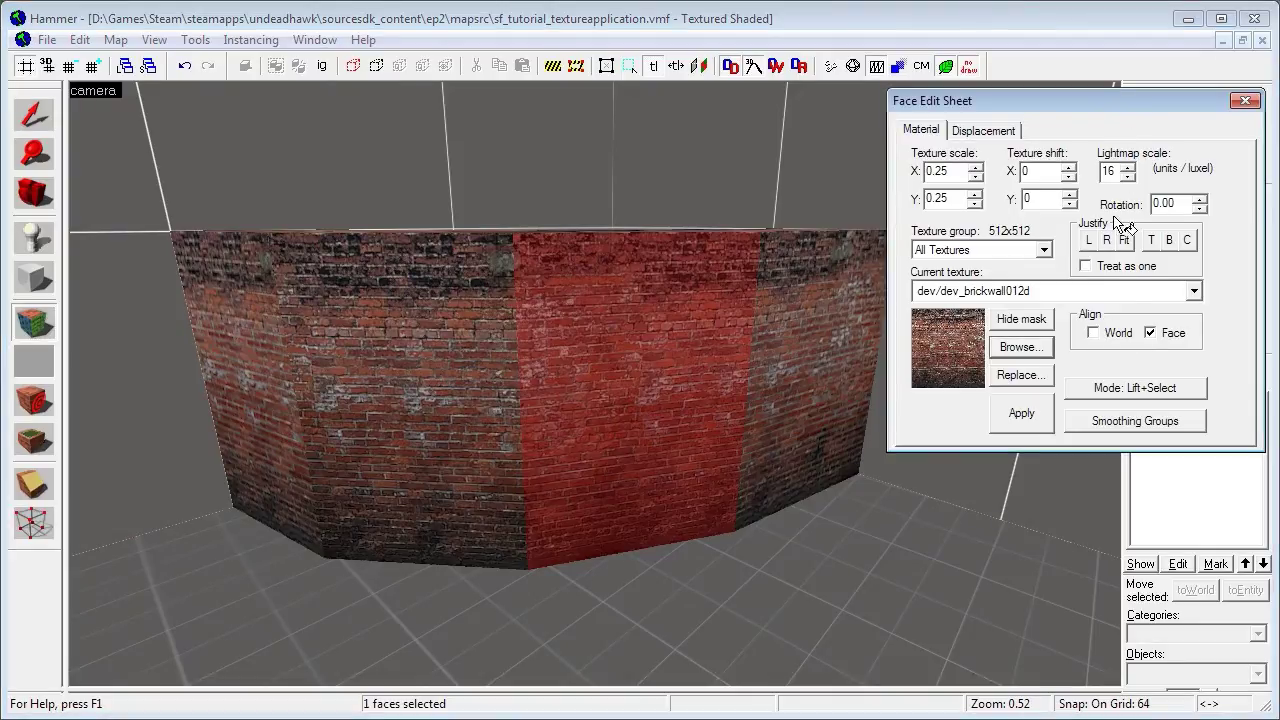
{"action": "left_click", "coordinate": [1150, 333]}
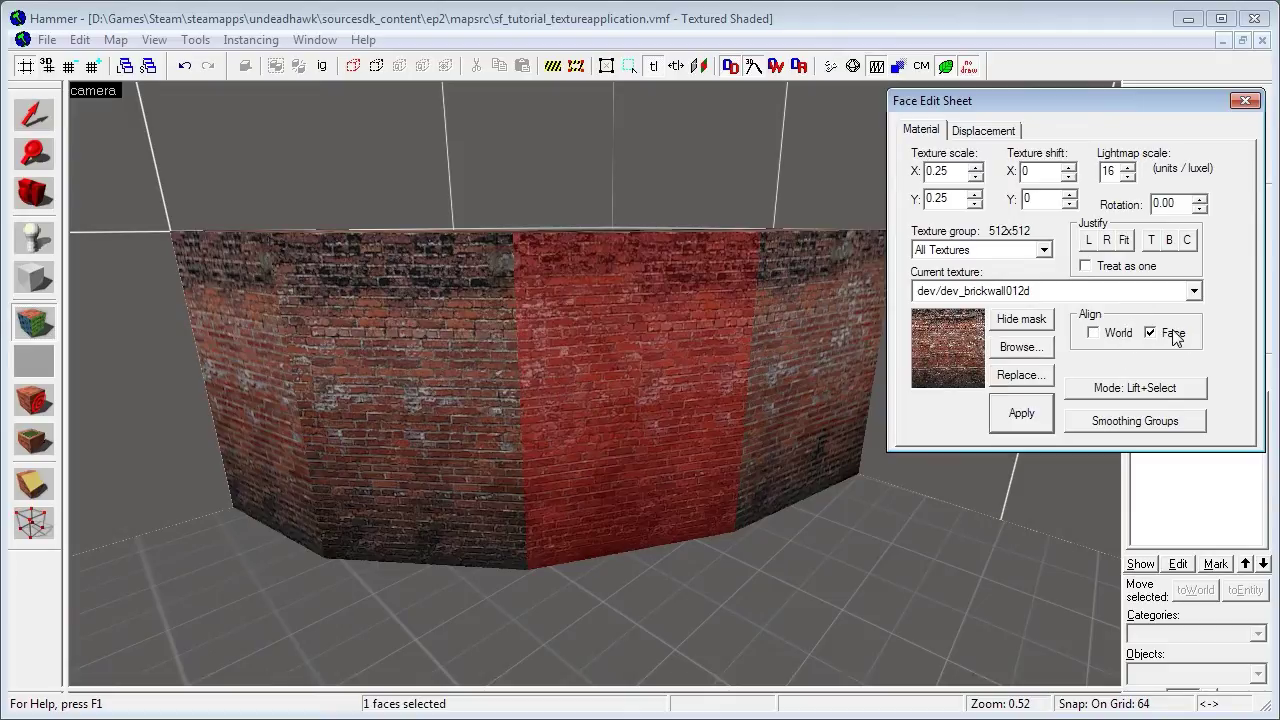
{"action": "left_click", "coordinate": [1150, 333]}
{"action": "left_click", "coordinate": [612, 338]}
{"action": "key", "text": "z"}
{"action": "key", "text": "w"}
{"action": "key", "text": "z"}
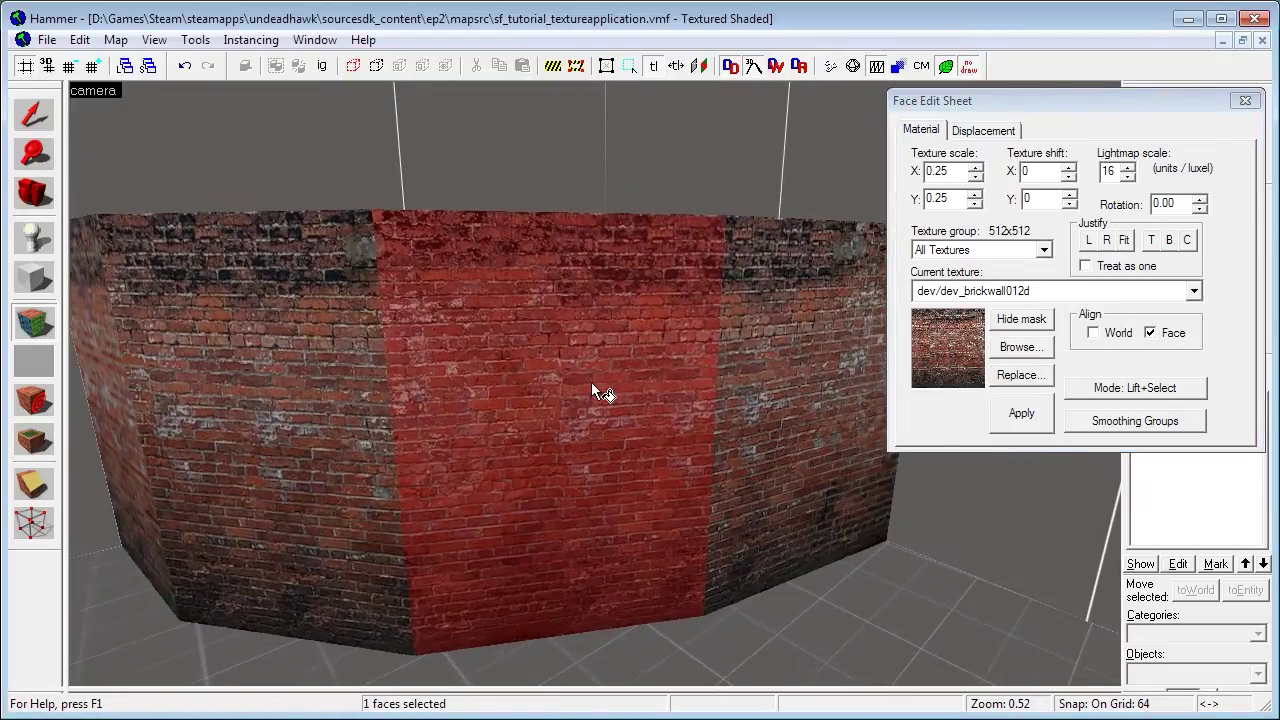
{"action": "key", "text": "z"}
{"action": "key", "text": "d"}
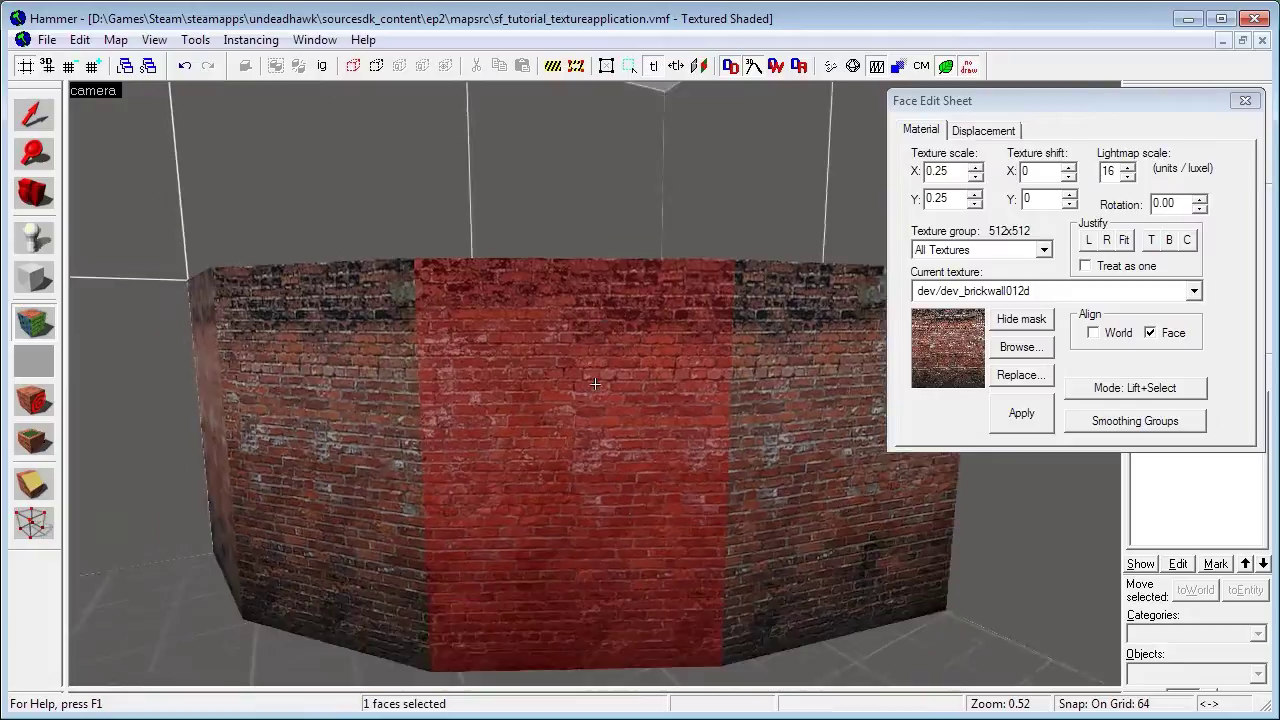
{"action": "key", "text": "z"}
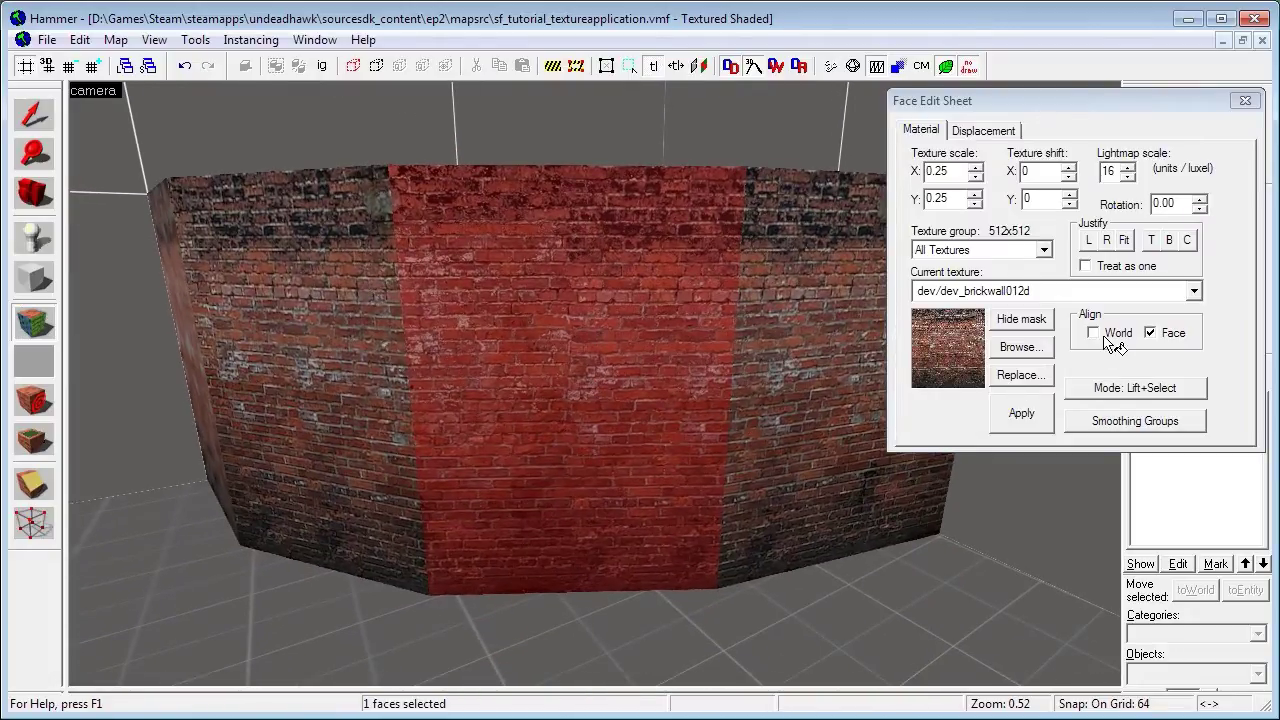
- Try World alignment on the middle brick face, restore Face alignment, and compare it with the neighbouring faces
{"action": "left_click", "coordinate": [1103, 337]}
{"action": "left_click", "coordinate": [1172, 334]}
{"action": "key", "text": "z"}
{"action": "key", "text": "s"}
{"action": "key", "text": "w"}
{"action": "key", "text": "z"}
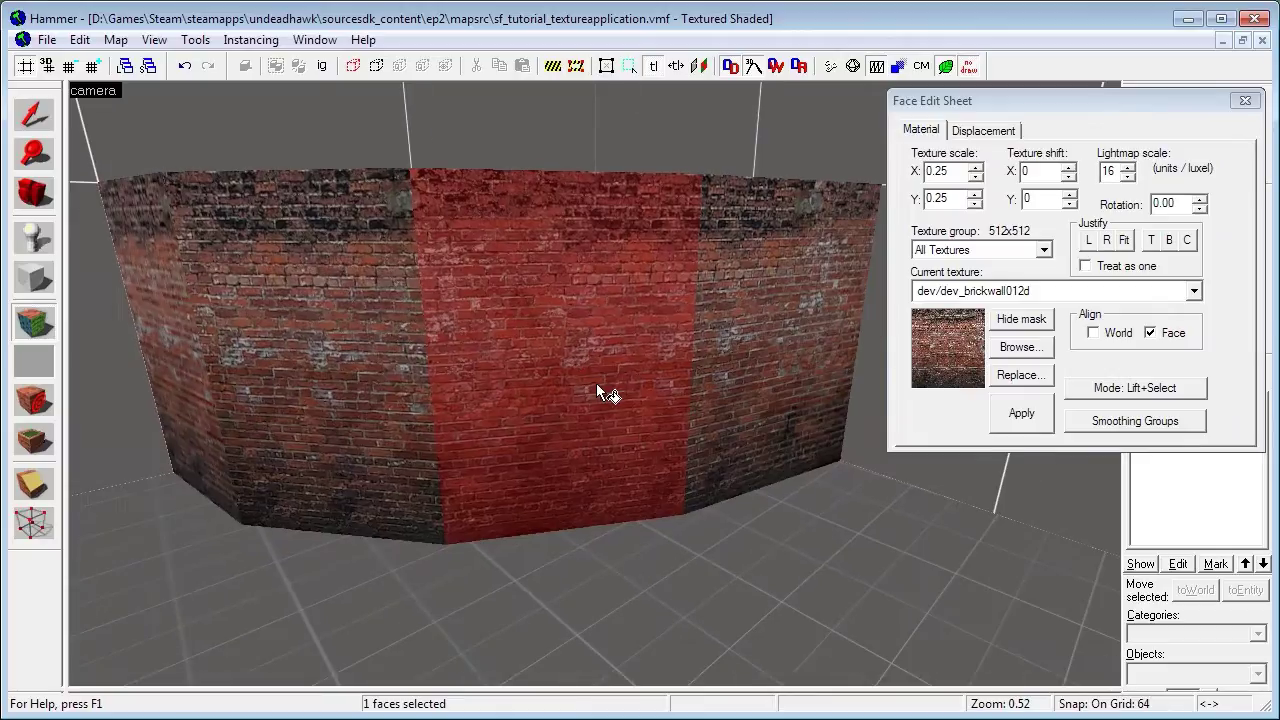
{"action": "key", "text": "z"}
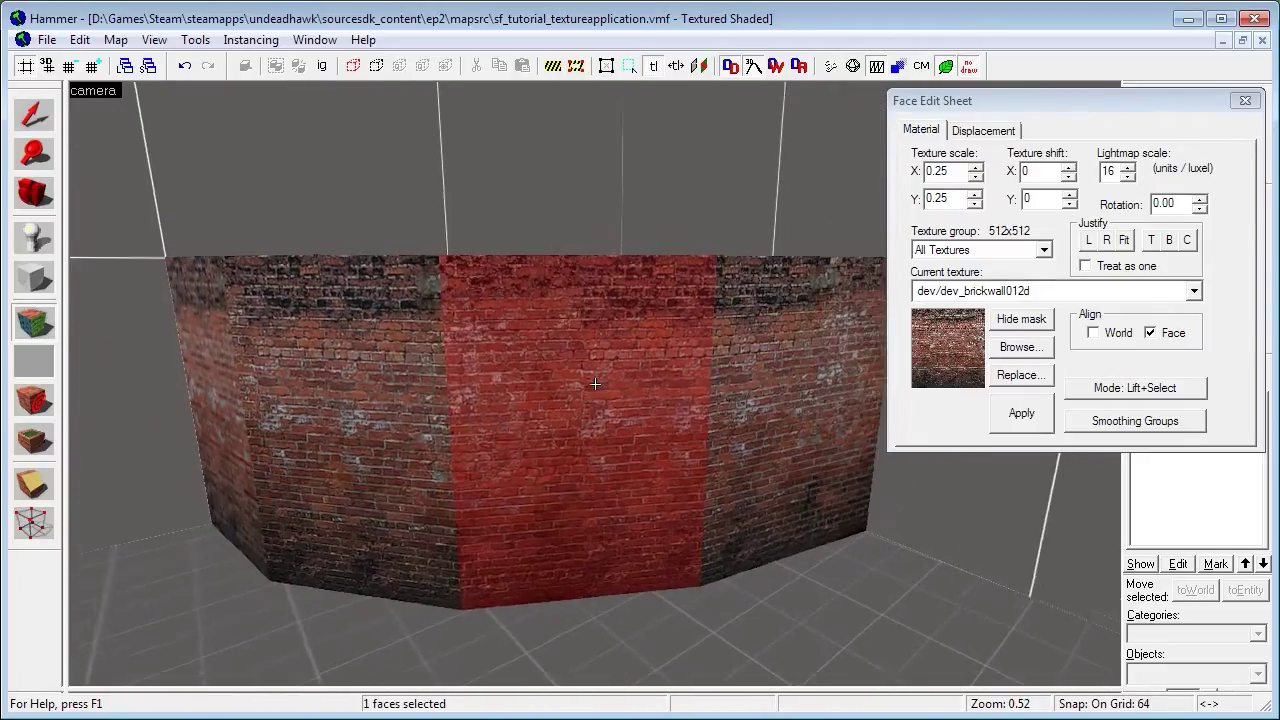
{"action": "key", "text": "z"}
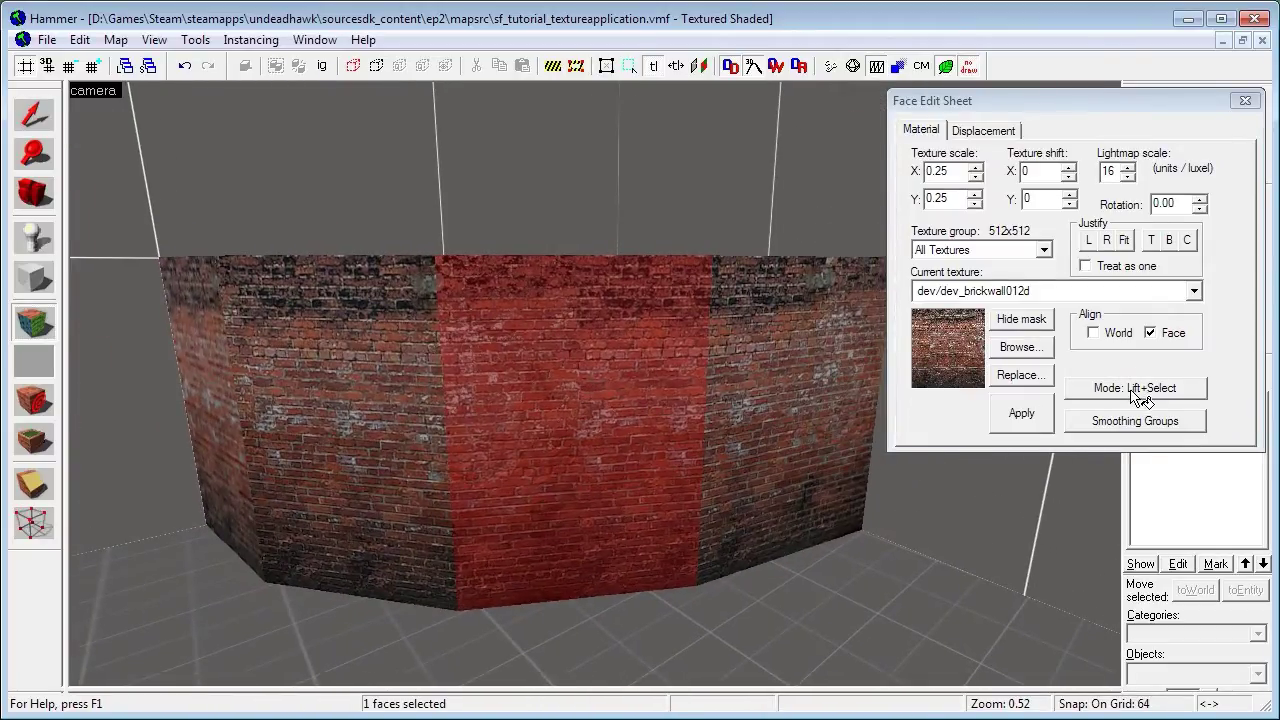
- Examine the available face edit modes and keep Lift+Select as the active mode
{"action": "left_click", "coordinate": [1136, 390]}
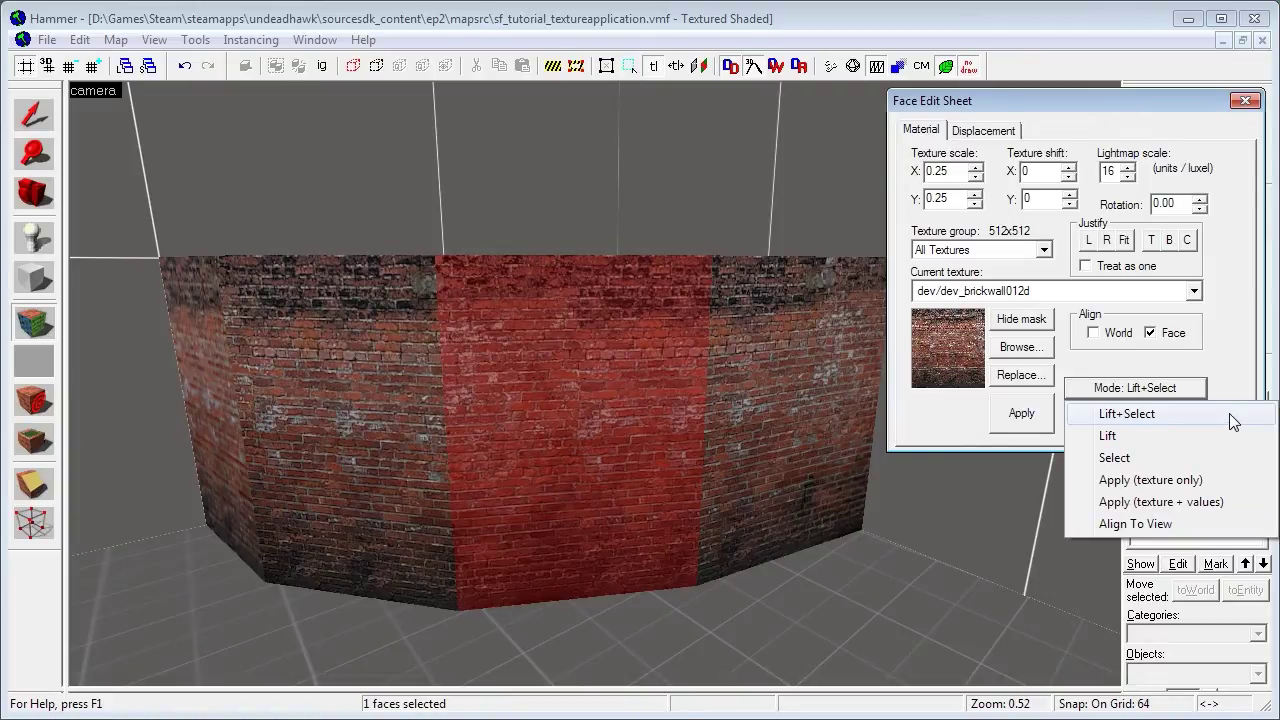
{"action": "left_click", "coordinate": [1168, 416]}
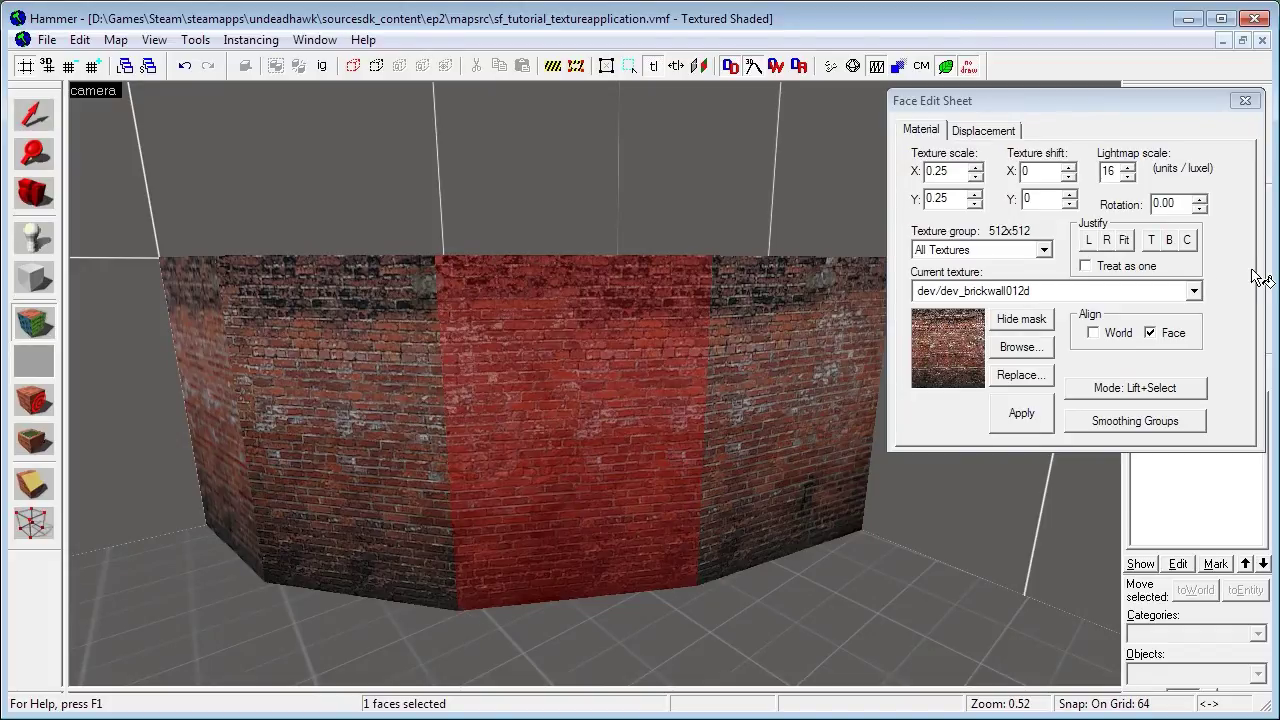
{"action": "left_click", "coordinate": [1194, 290]}
{"action": "left_click", "coordinate": [1194, 290]}
{"action": "left_click", "coordinate": [1190, 394]}
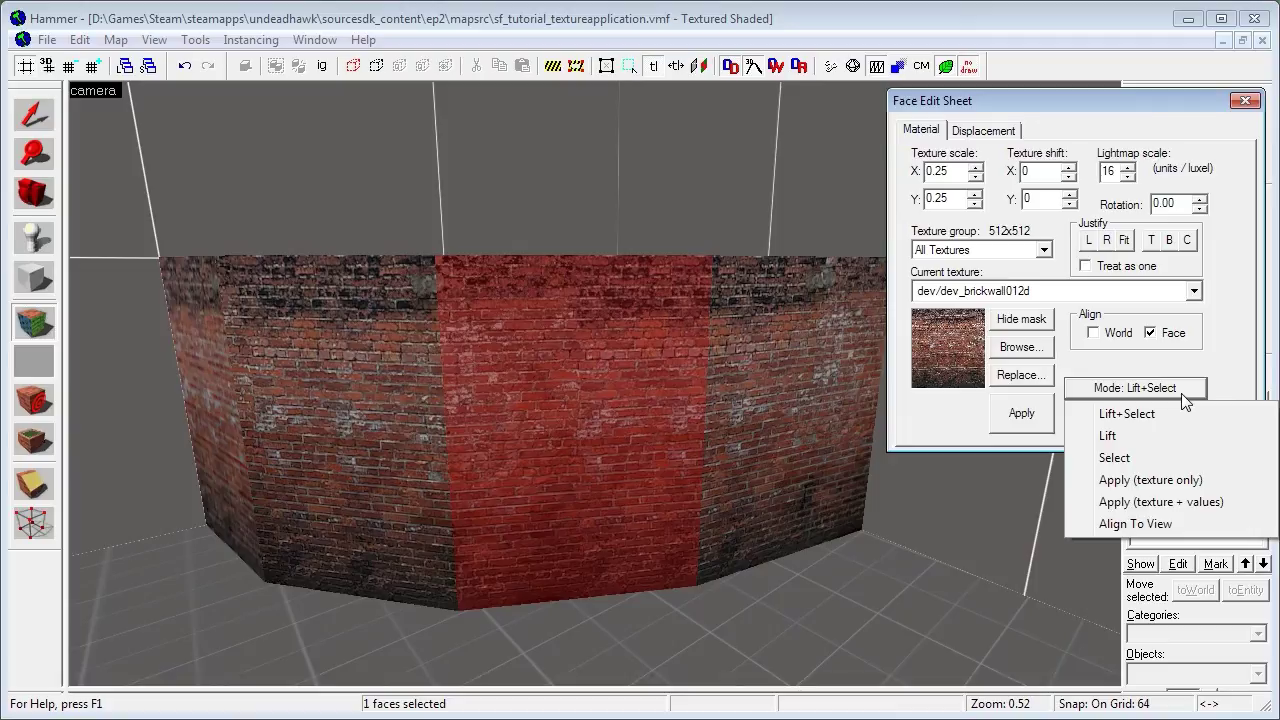
{"action": "left_click", "coordinate": [1192, 392]}
{"action": "left_click", "coordinate": [1191, 391]}
{"action": "left_click", "coordinate": [1113, 418]}
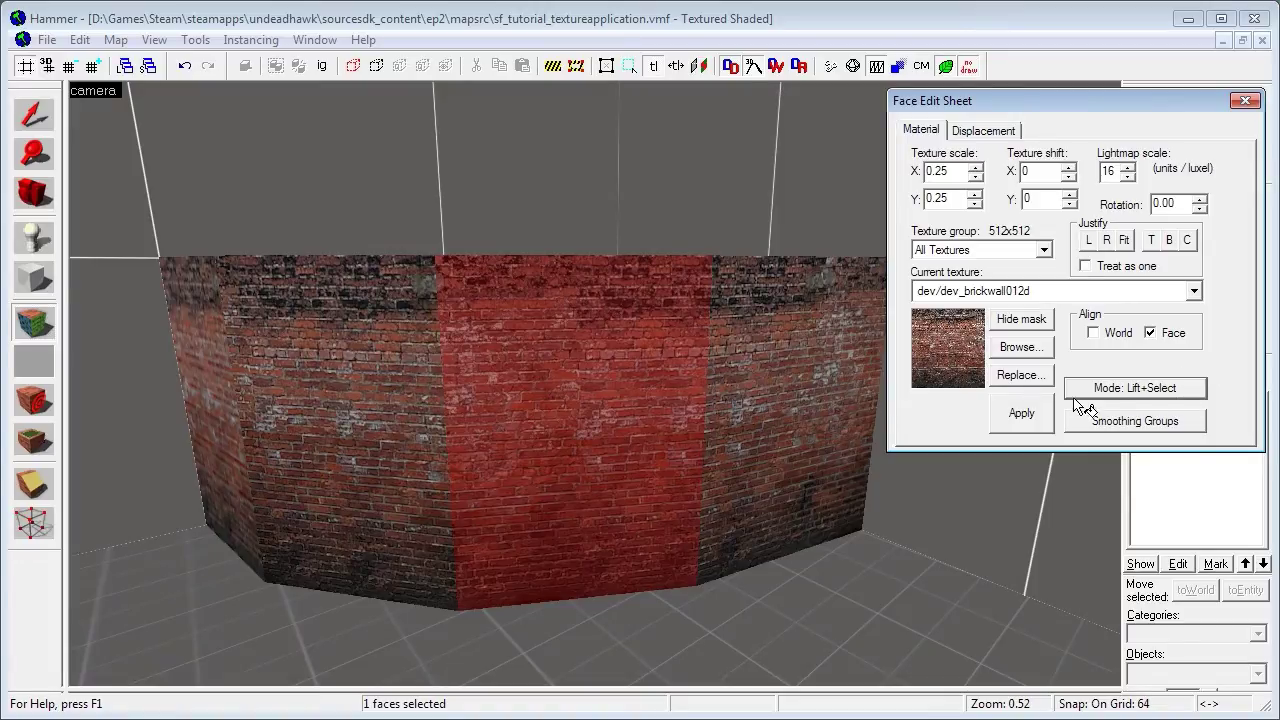
- Use Lift+Select on the neighbouring brick face, the floor, and finally the middle brick face
{"action": "left_click", "coordinate": [830, 400]}
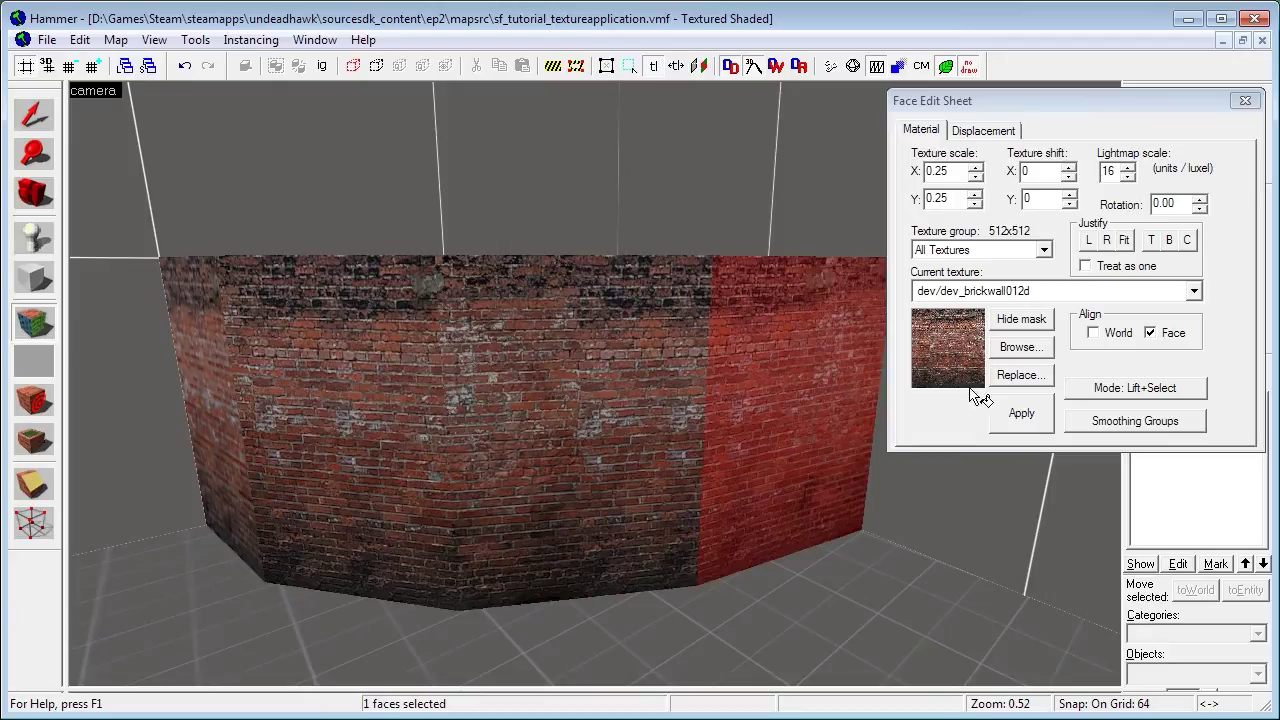
{"action": "left_click", "coordinate": [828, 590]}
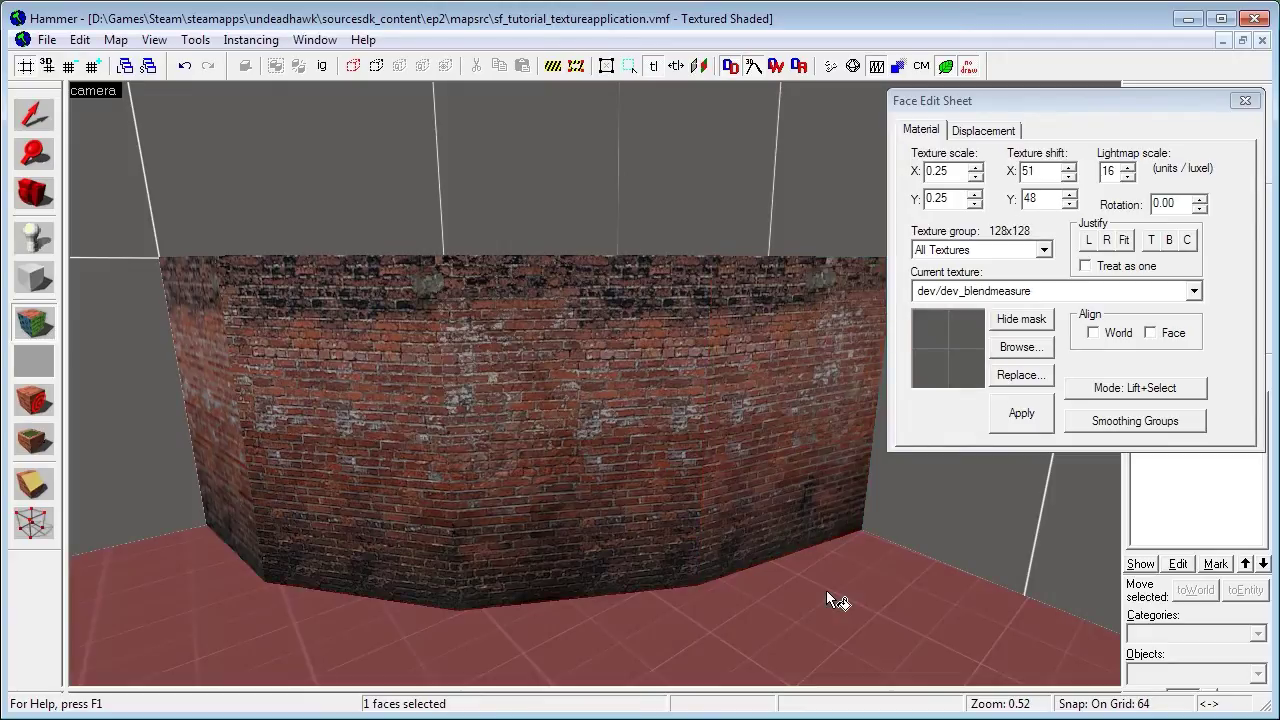
{"action": "left_click", "coordinate": [600, 414]}
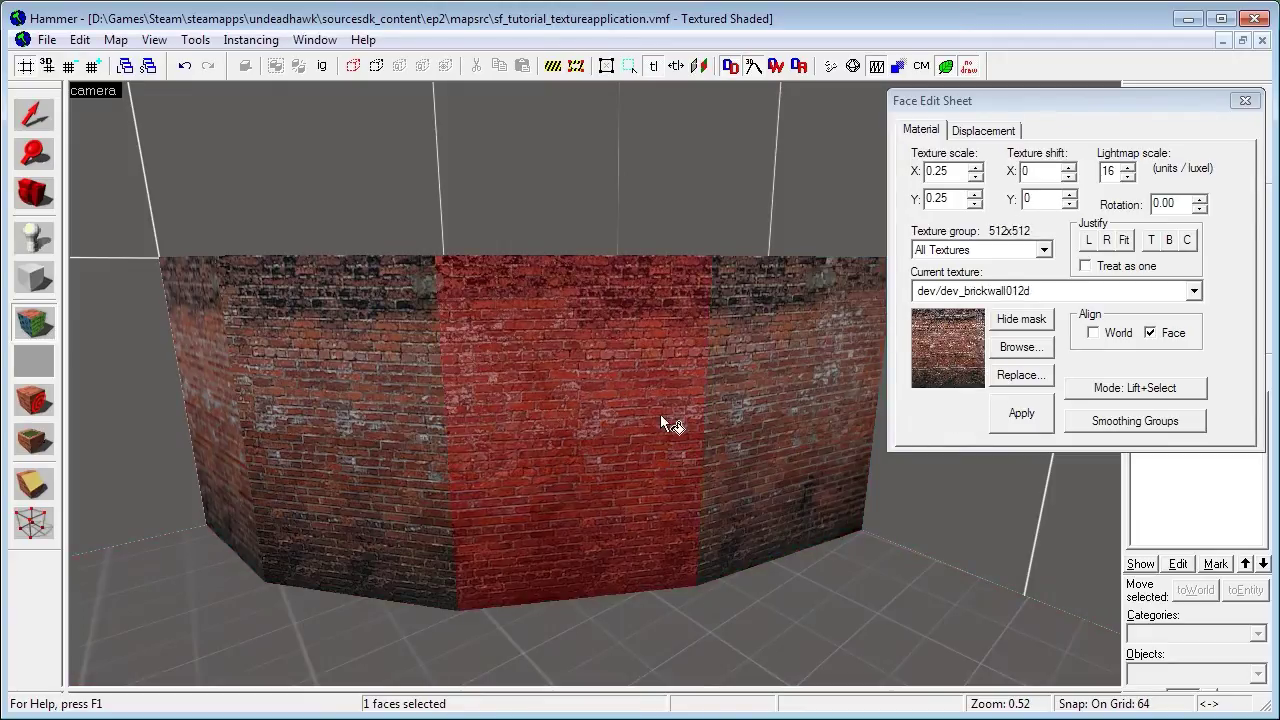
- Set the mode to Lift and sample the textures of the floor, the plain room walls and the brick faces
{"action": "left_click", "coordinate": [1187, 391]}
{"action": "left_click", "coordinate": [1176, 438]}
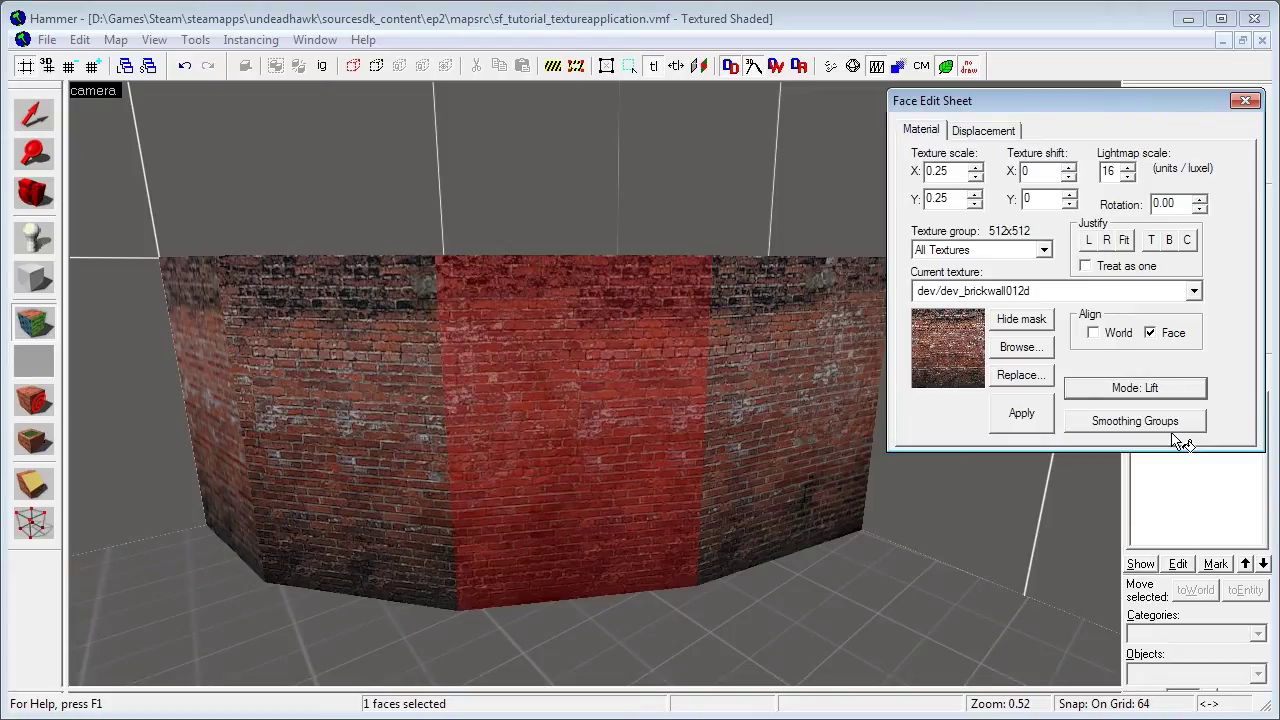
{"action": "left_click", "coordinate": [870, 592]}
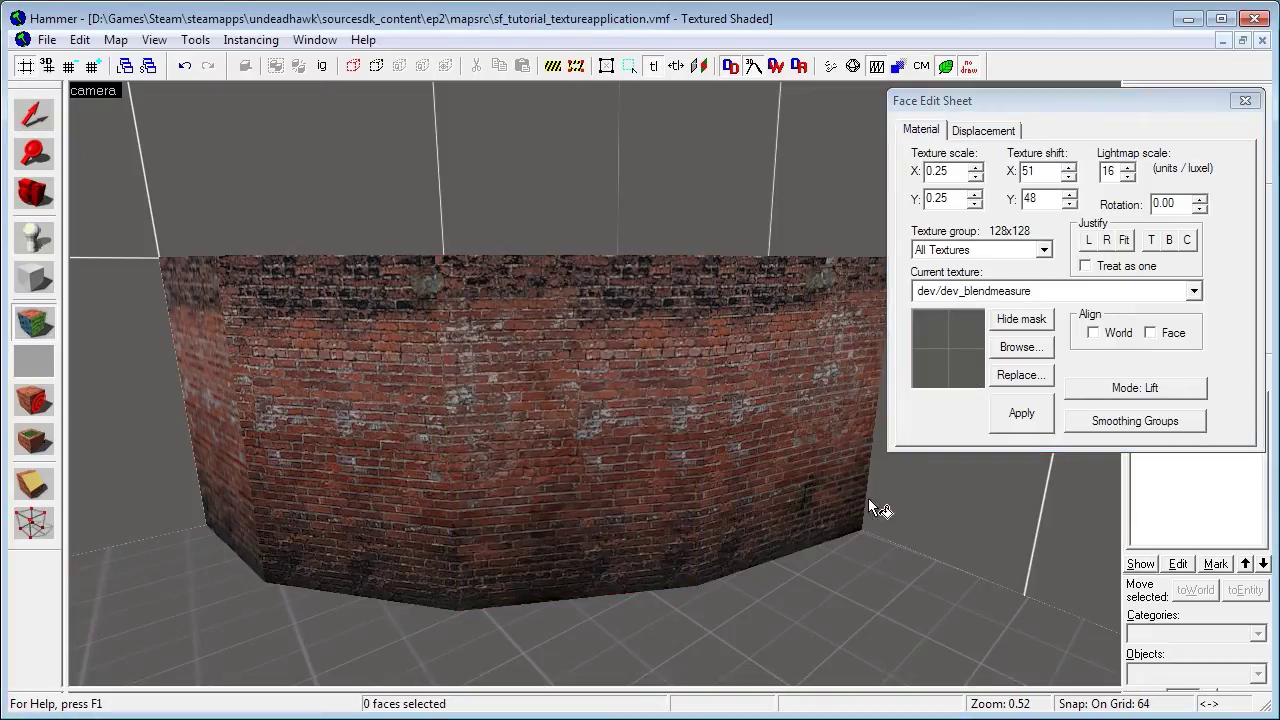
{"action": "left_click", "coordinate": [824, 168]}
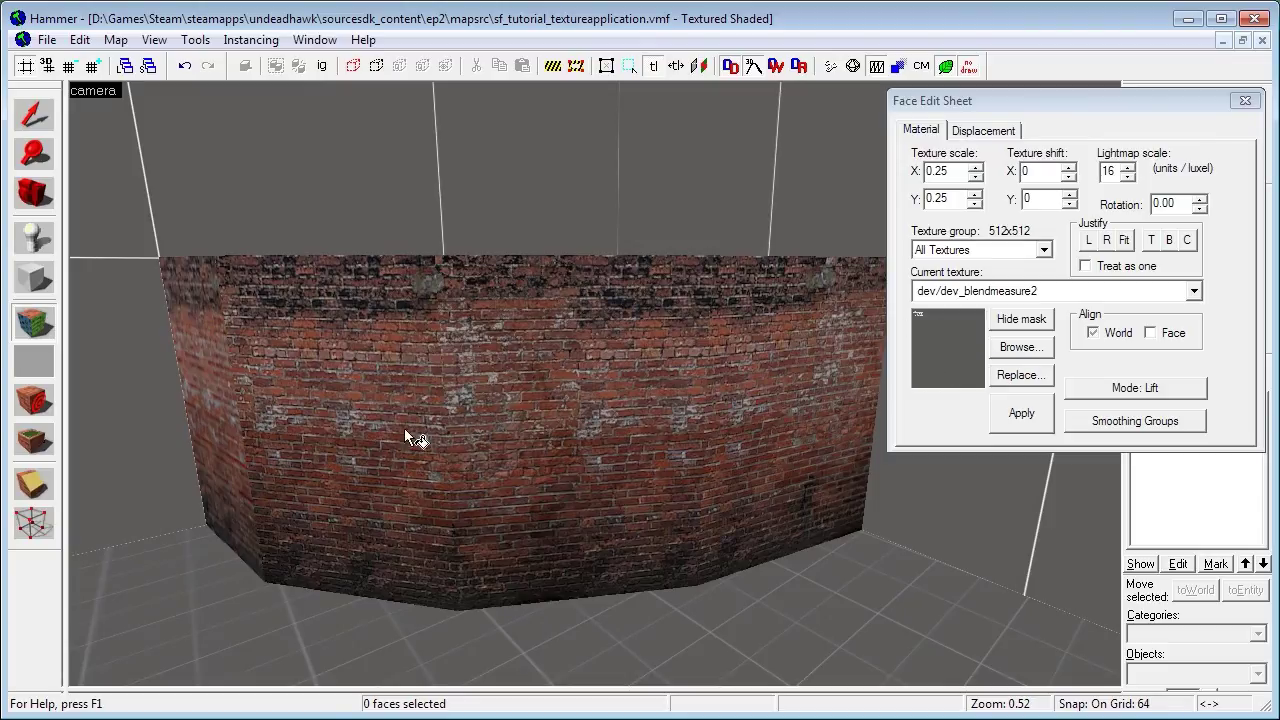
{"action": "left_click", "coordinate": [341, 510]}
{"action": "left_click", "coordinate": [223, 191]}
{"action": "left_click", "coordinate": [217, 388]}
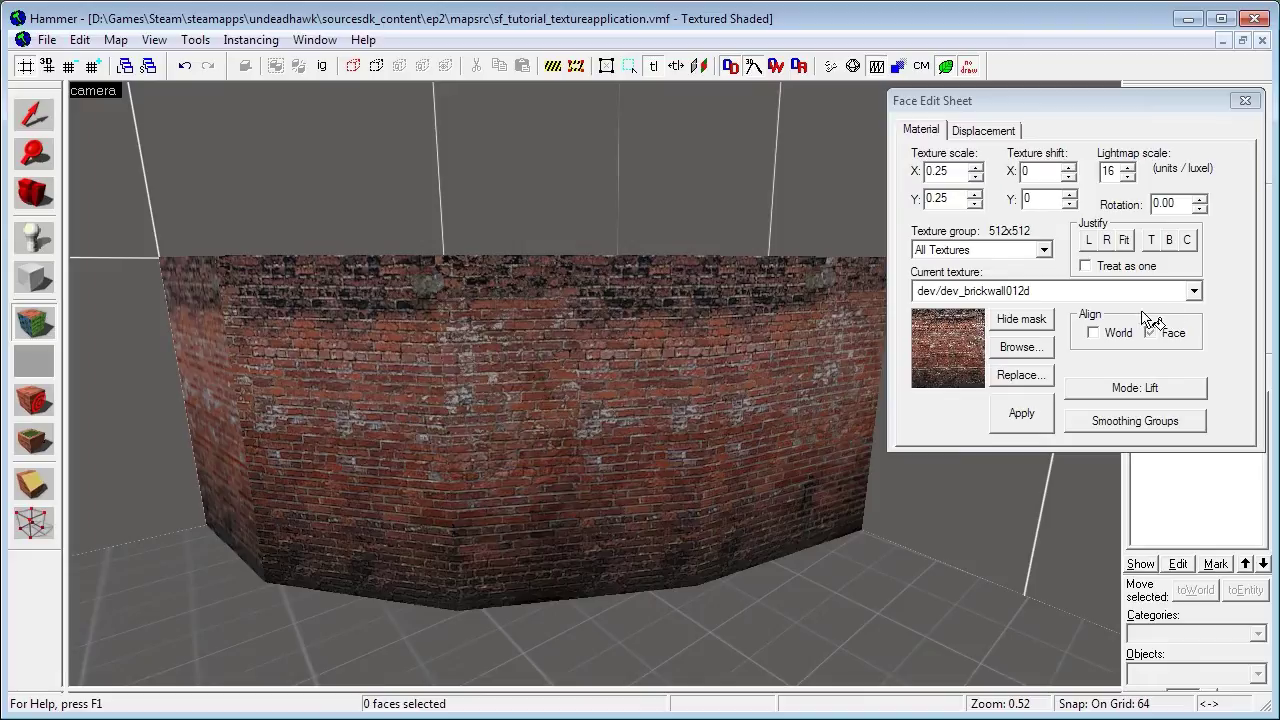
- Set the mode to Select and select the floor, plain room walls and brick faces in turn, ending with the middle brick face
{"action": "left_click", "coordinate": [1182, 388]}
{"action": "left_click", "coordinate": [1157, 457]}
{"action": "left_click", "coordinate": [864, 563]}
{"action": "left_click", "coordinate": [995, 525]}
{"action": "left_click", "coordinate": [535, 240]}
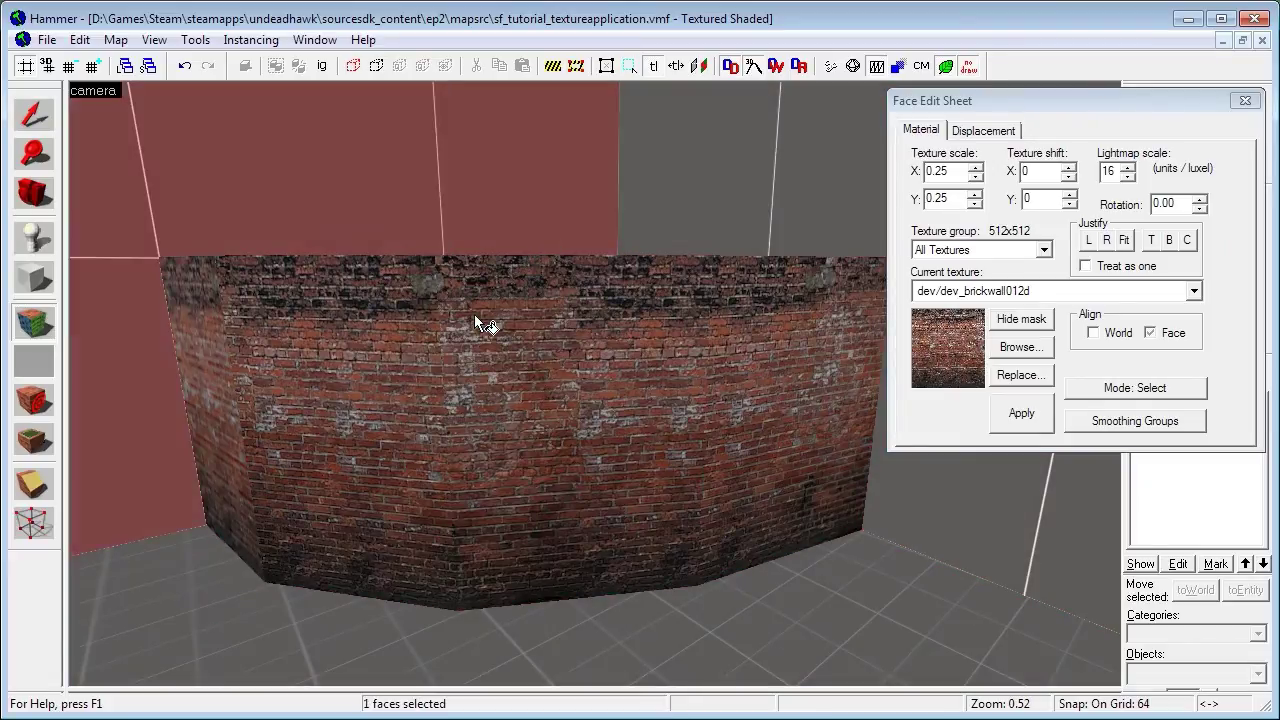
{"action": "left_click", "coordinate": [474, 318]}
{"action": "left_click", "coordinate": [382, 353]}
{"action": "left_click", "coordinate": [570, 370]}
- Set the mode to Apply (texture only), try dev/dev_brickwall012d on the floor, and undo the application
{"action": "left_click", "coordinate": [1134, 392]}
{"action": "left_click", "coordinate": [1135, 390]}
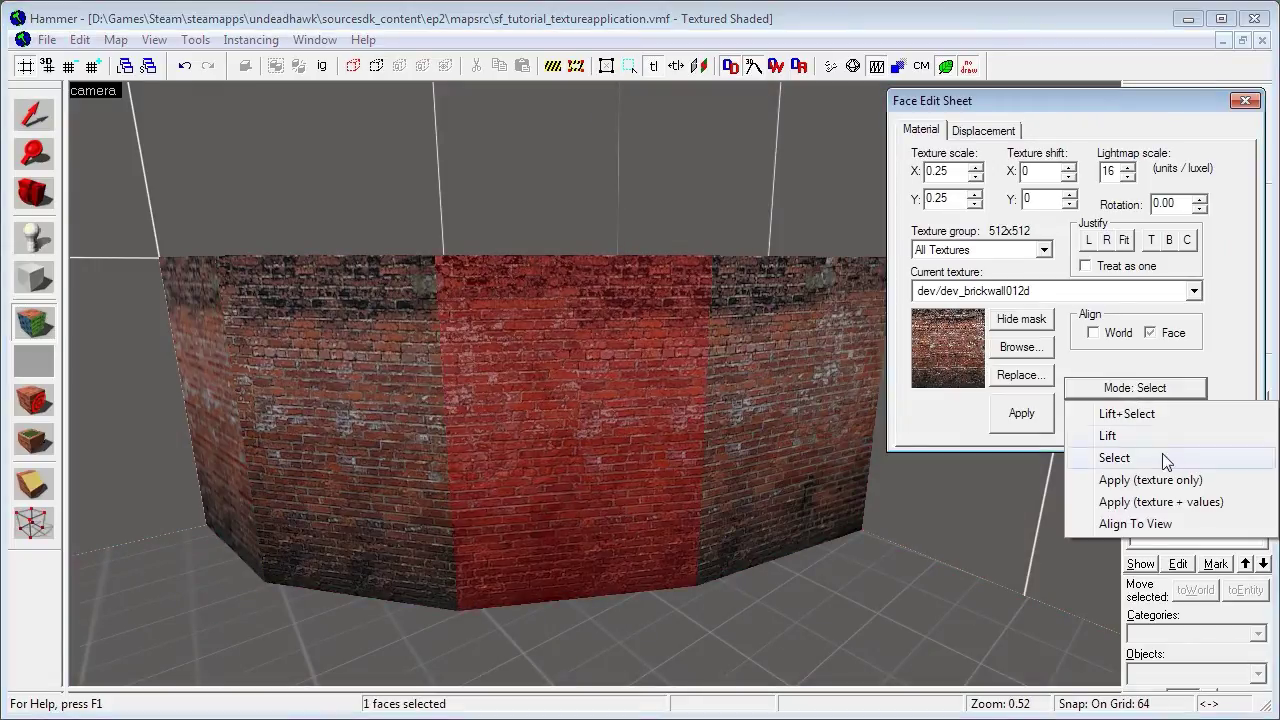
{"action": "left_click", "coordinate": [1150, 480]}
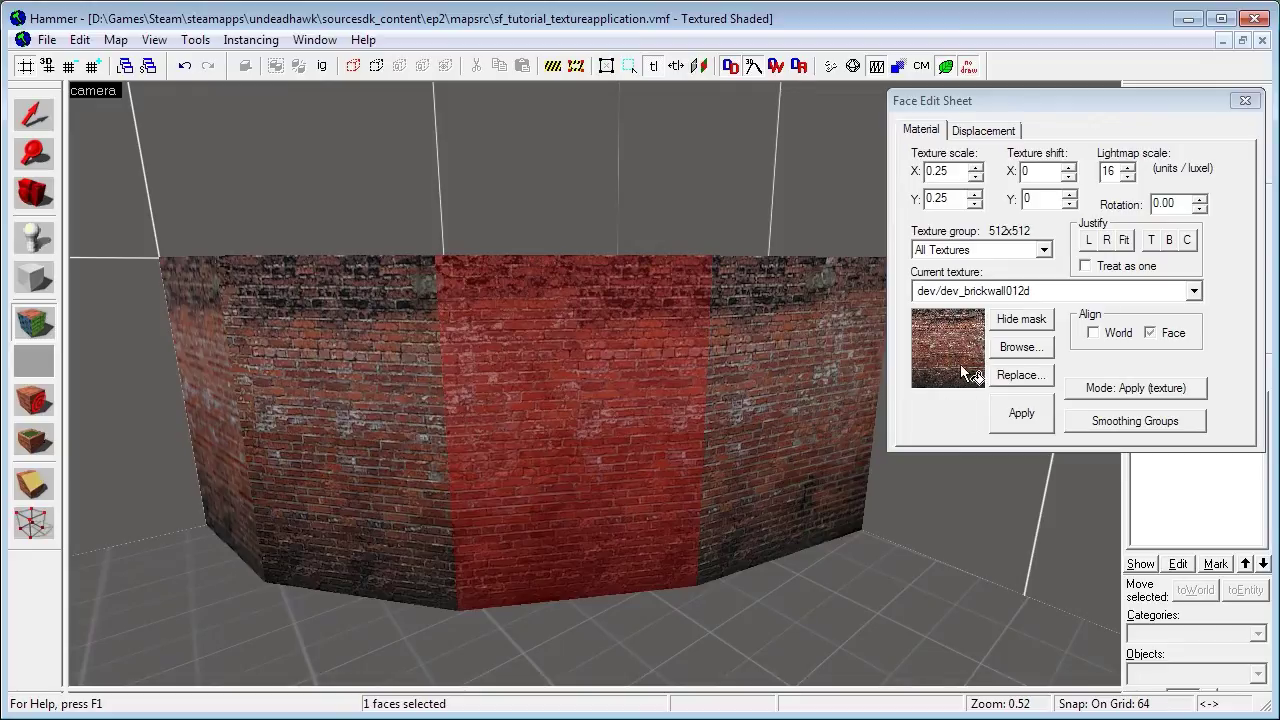
{"action": "left_click", "coordinate": [888, 600]}
{"action": "key", "text": "ctrl+z"}
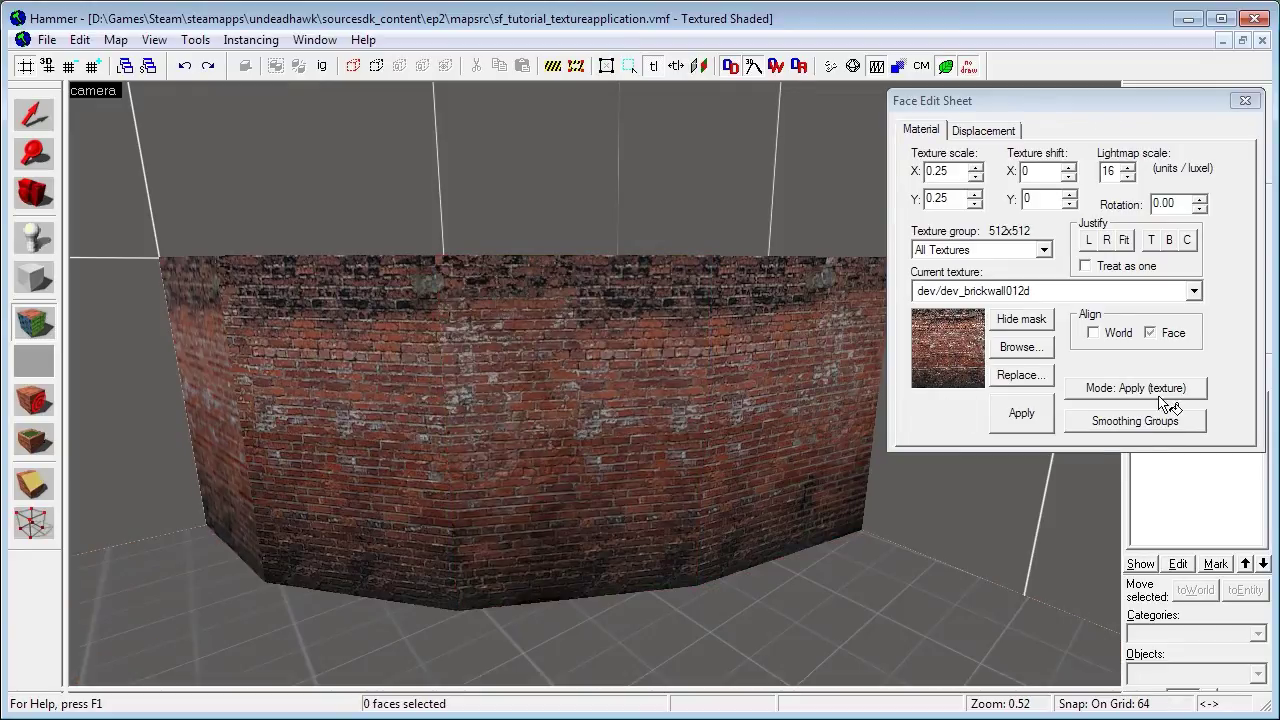
- Set the mode to Apply (texture + values), try dev/dev_brickwall012d with its scale and shift values on the floor, and undo the application
{"action": "left_click", "coordinate": [1168, 390]}
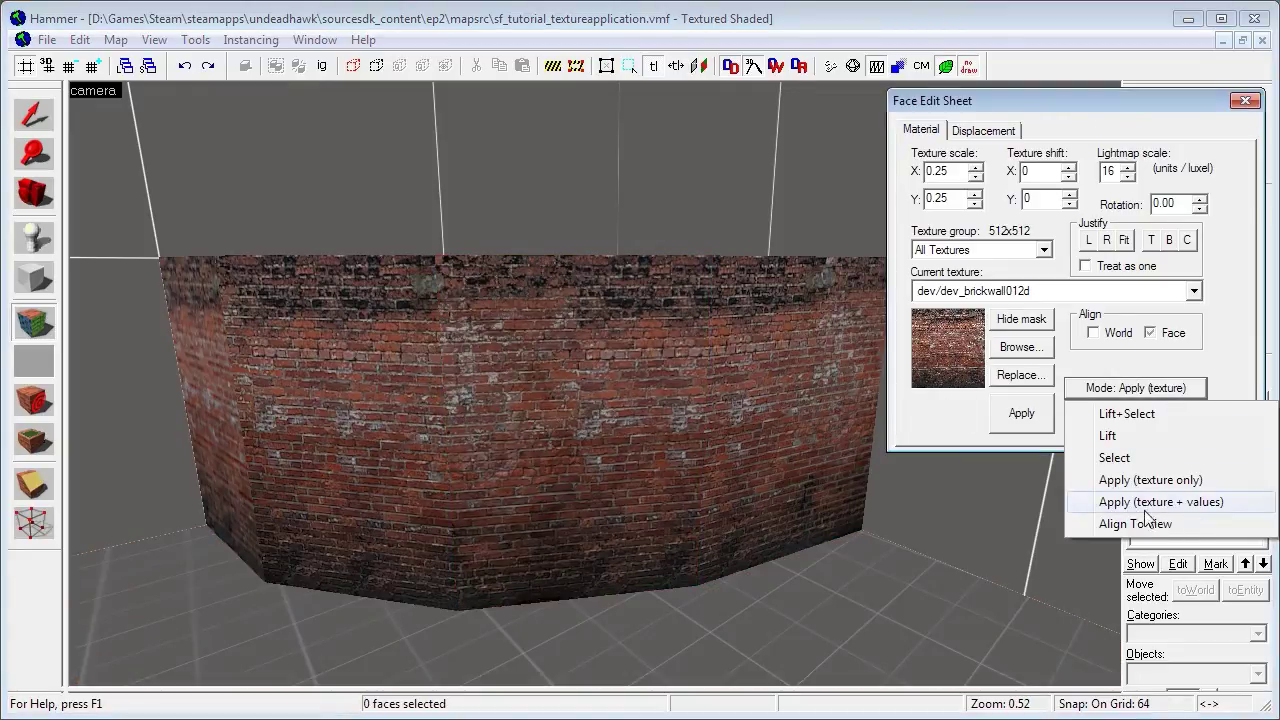
{"action": "left_click", "coordinate": [1207, 502]}
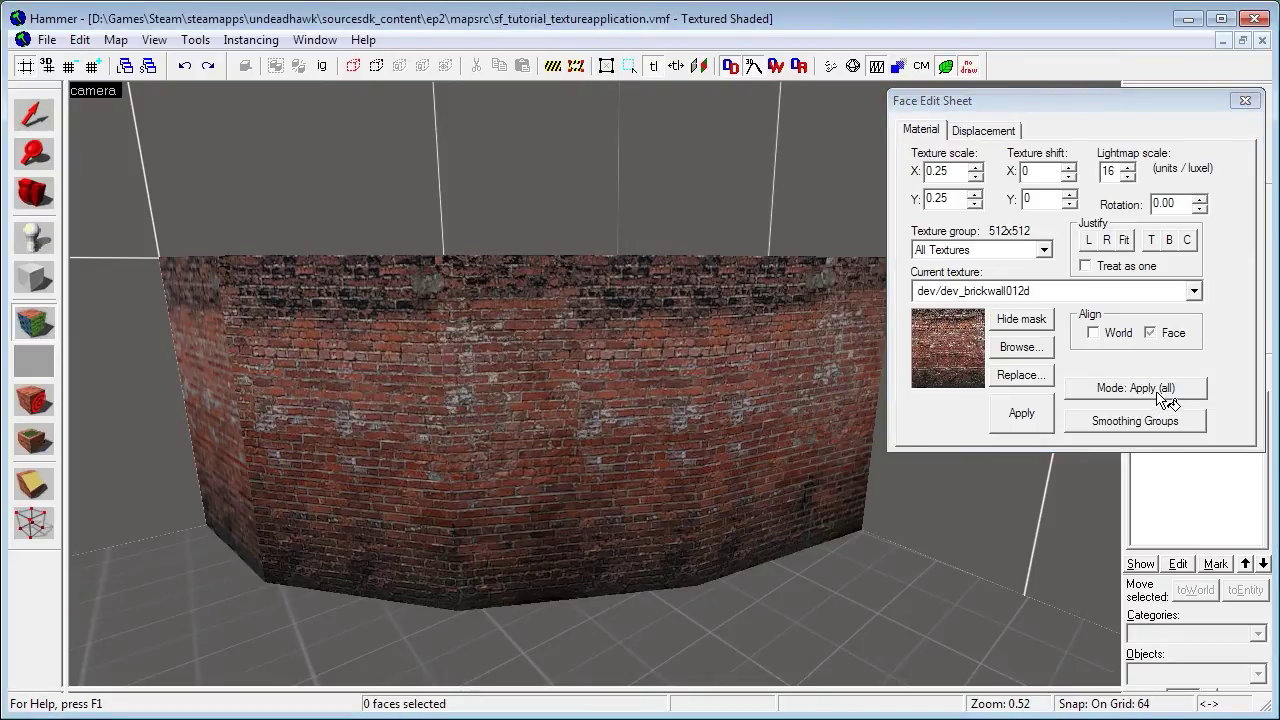
{"action": "left_click", "coordinate": [1136, 388]}
{"action": "left_click", "coordinate": [1205, 503]}
{"action": "left_click_drag", "start_coordinate": [955, 174], "coordinate": [937, 168]}
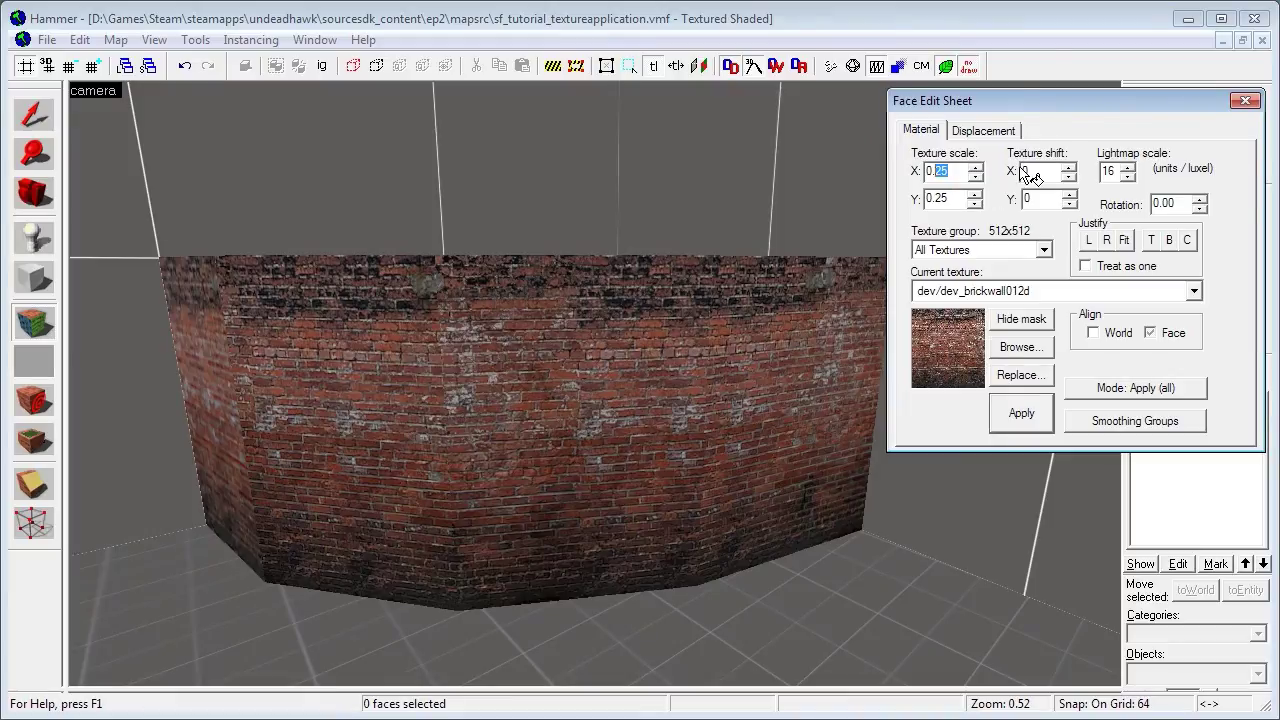
{"action": "left_click_drag", "start_coordinate": [1031, 171], "coordinate": [1017, 174]}
{"action": "left_click", "coordinate": [1114, 174]}
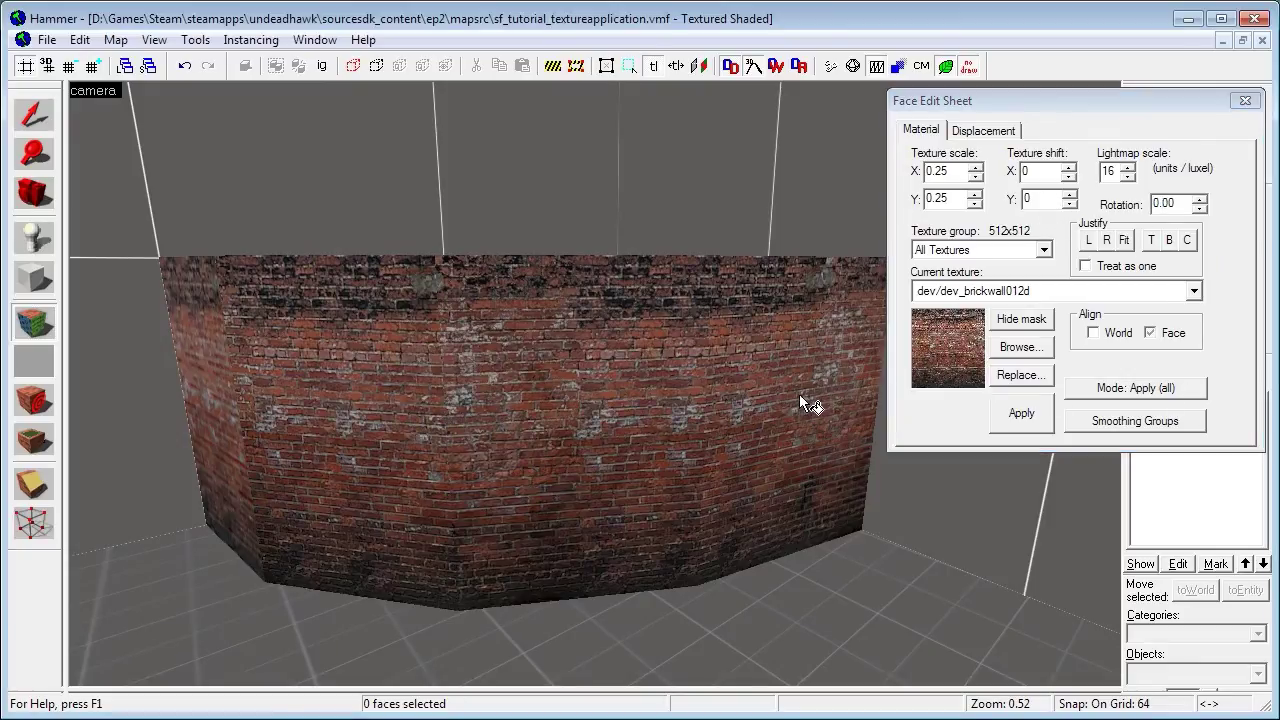
{"action": "right_click", "coordinate": [868, 604]}
{"action": "key", "text": "ctrl+z"}
- Set the X texture scale to 0.1, try the rescaled brick texture on the floor, and undo the application
{"action": "left_click", "coordinate": [947, 172]}
{"action": "type", "text": "1"}
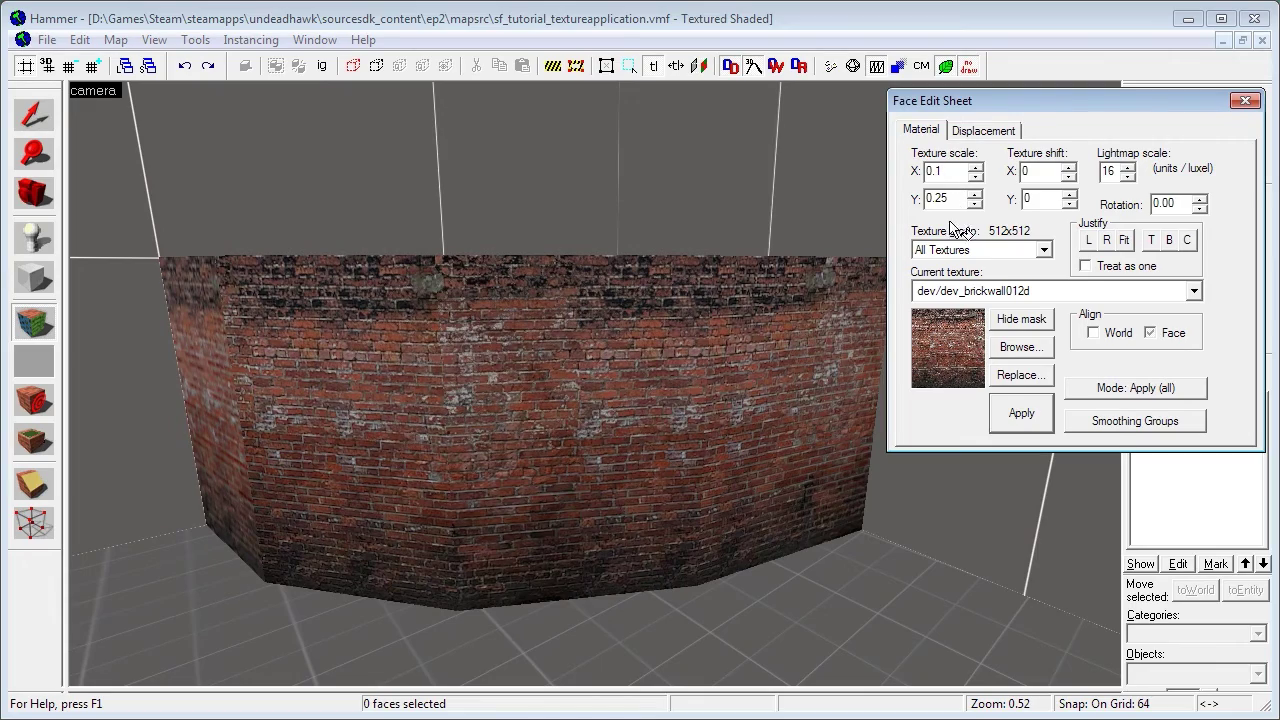
{"action": "right_click", "coordinate": [861, 605]}
{"action": "key", "text": "z"}
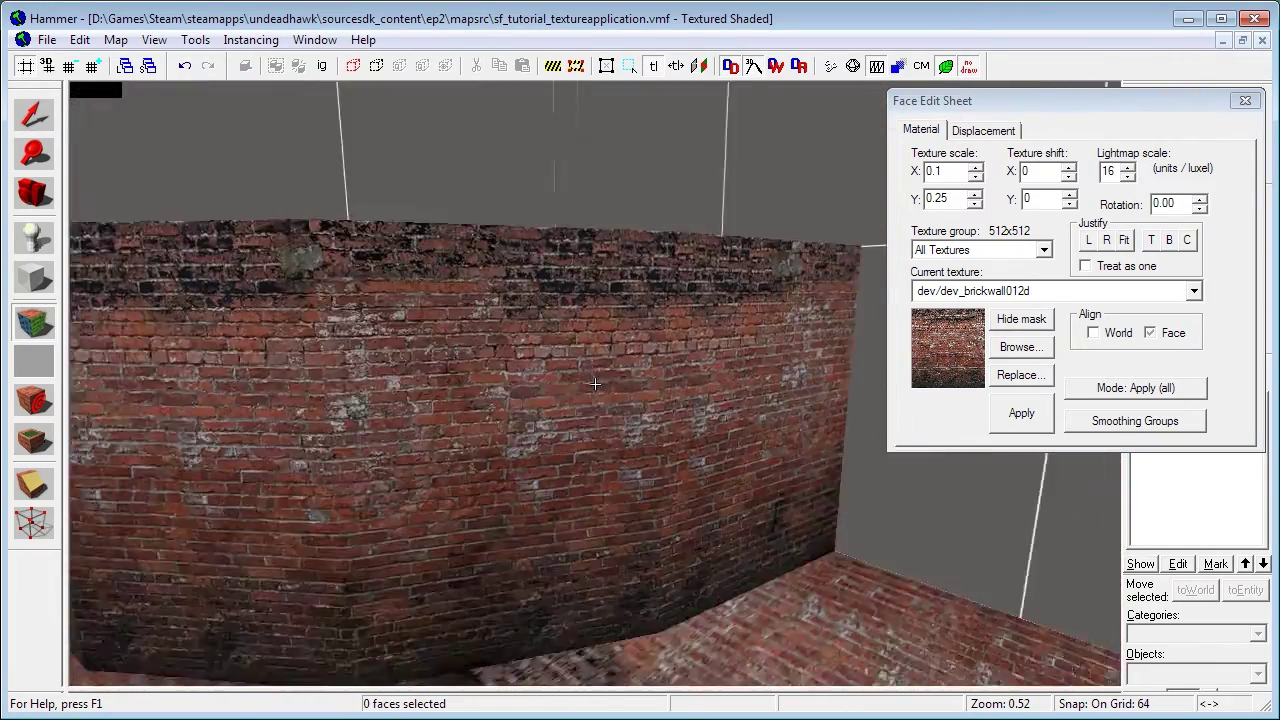
{"action": "key", "text": "z"}
{"action": "key", "text": "ctrl+z"}
{"action": "key", "text": "z"}
{"action": "key", "text": "s"}
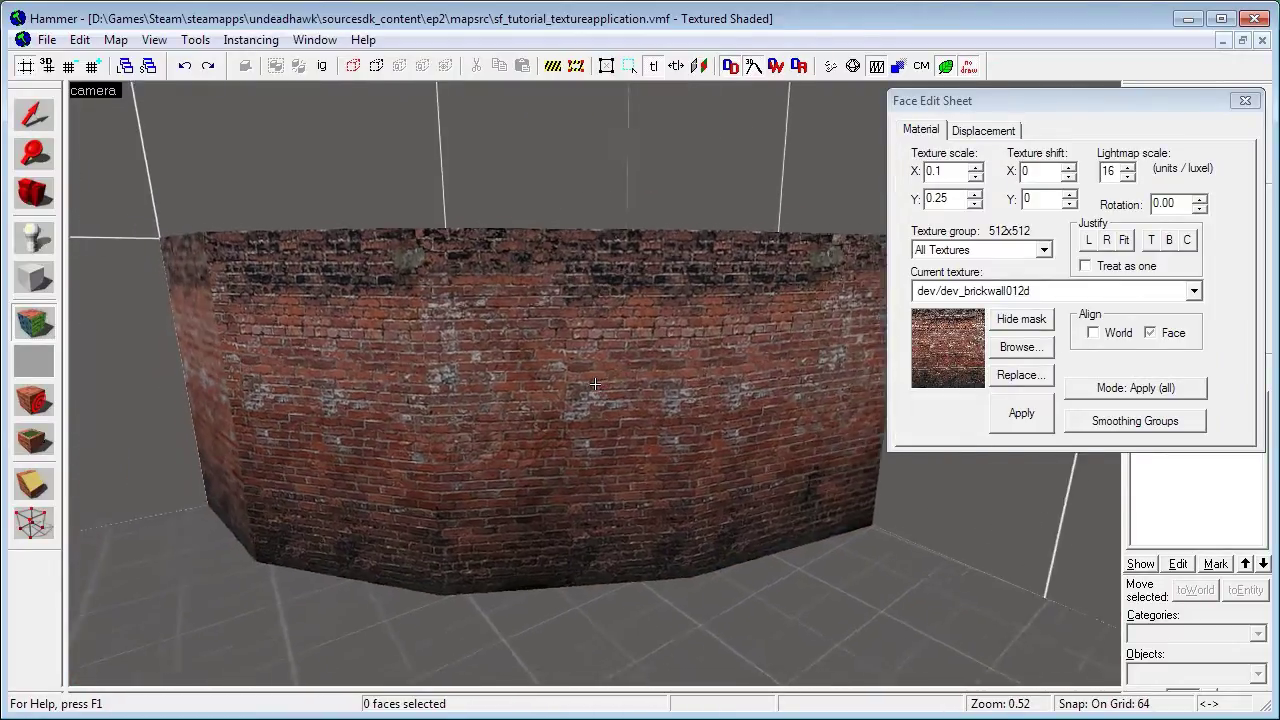
{"action": "key", "text": "z"}
- Set the mode to Align To View and try it on a plain room wall
{"action": "left_click", "coordinate": [1136, 388]}
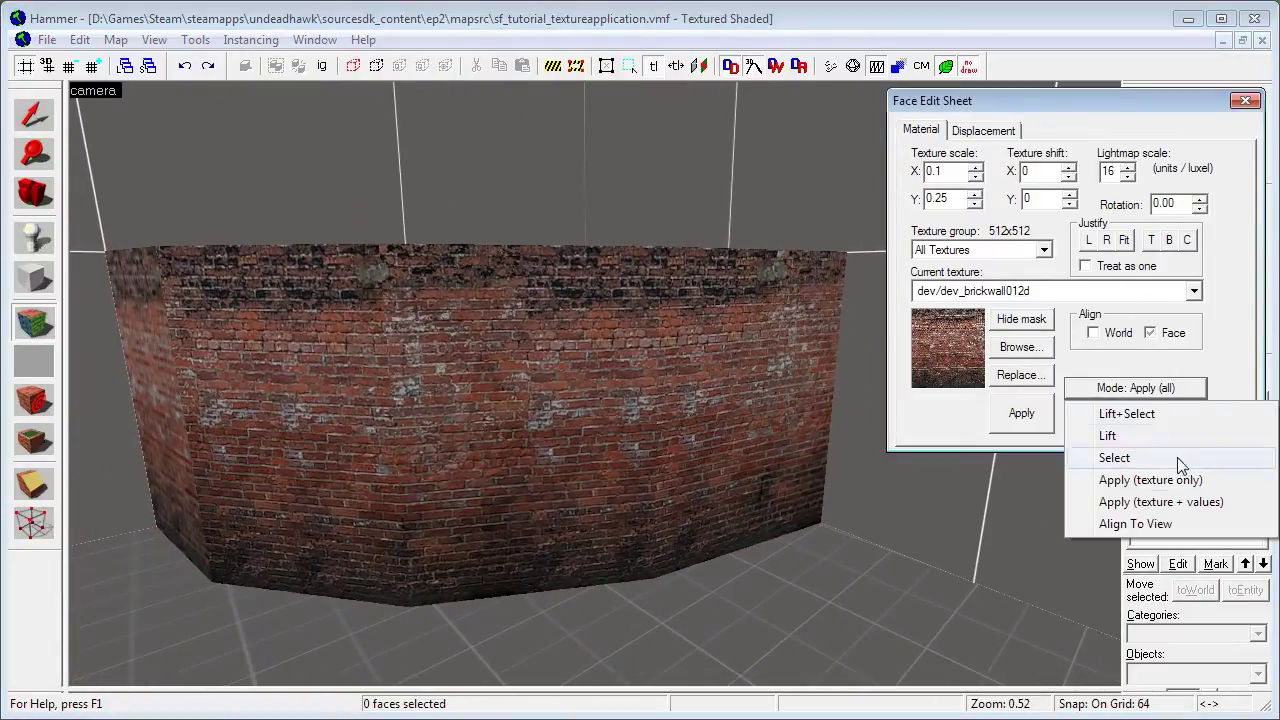
{"action": "left_click", "coordinate": [1186, 524]}
{"action": "key", "text": "z"}
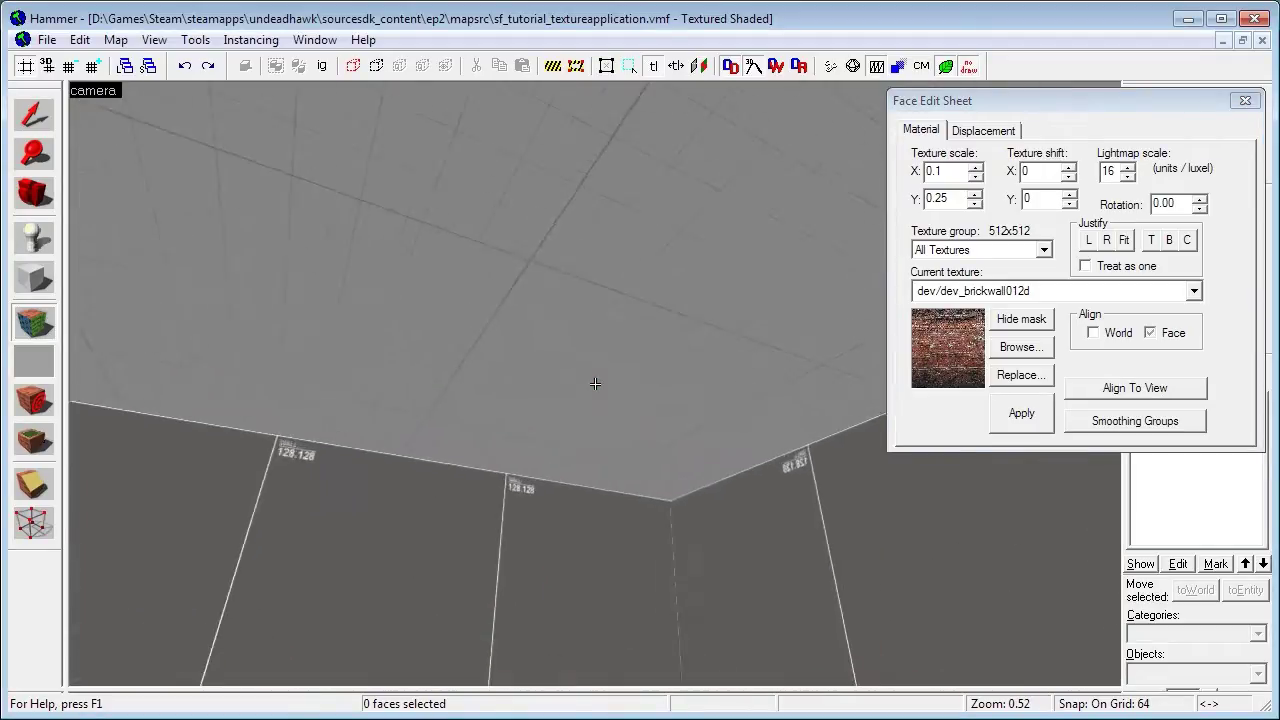
{"action": "key", "text": "a"}
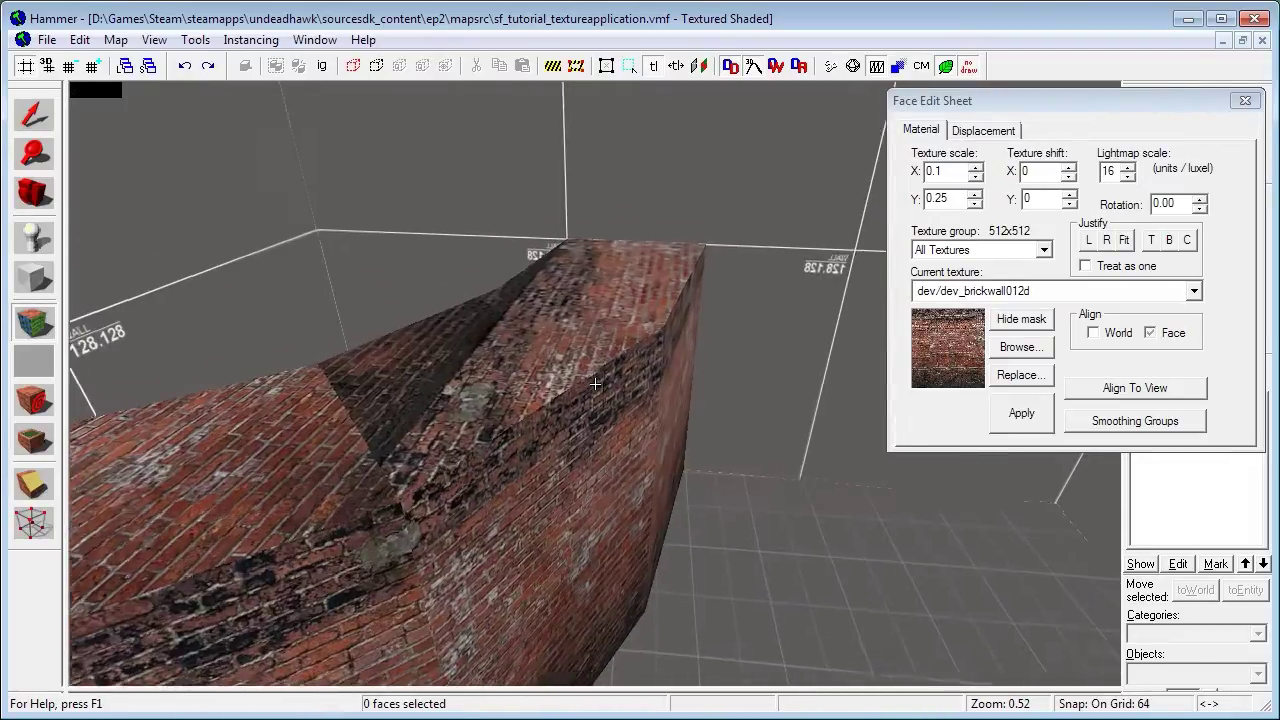
{"action": "mouse_move", "coordinate": [595, 384]}
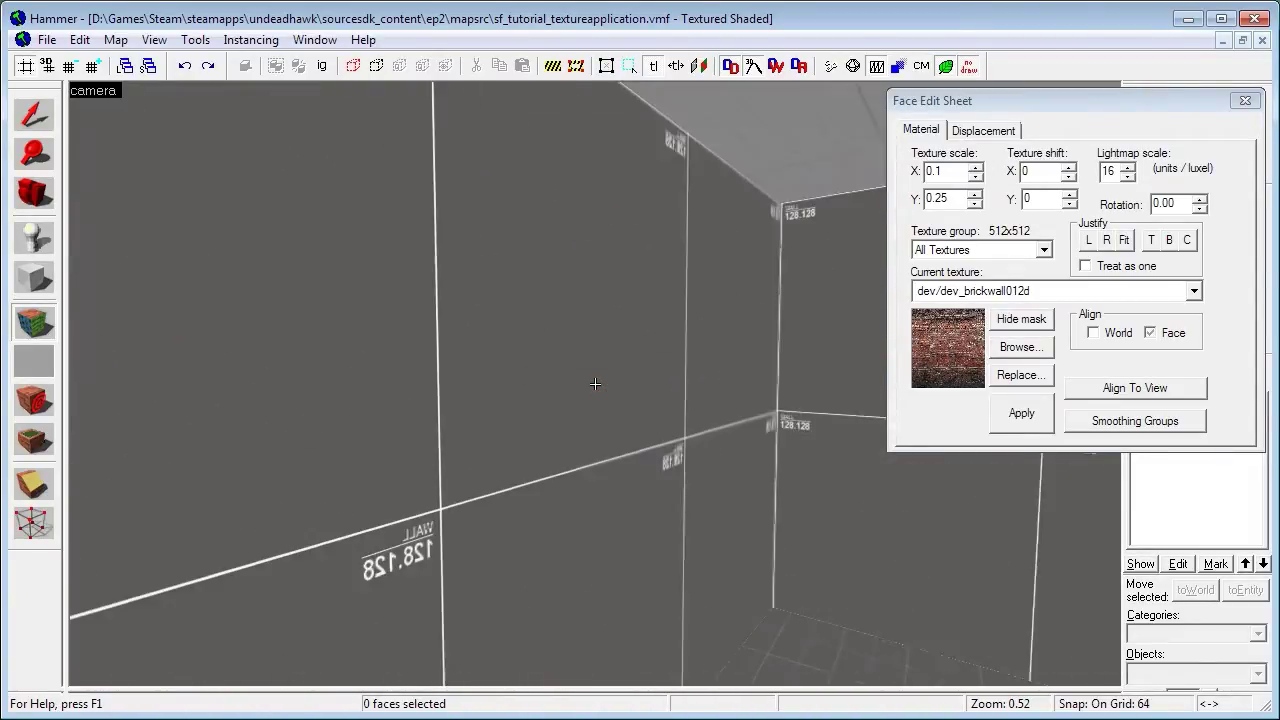
{"action": "key", "text": "z"}
{"action": "key", "text": "ctrl+z"}
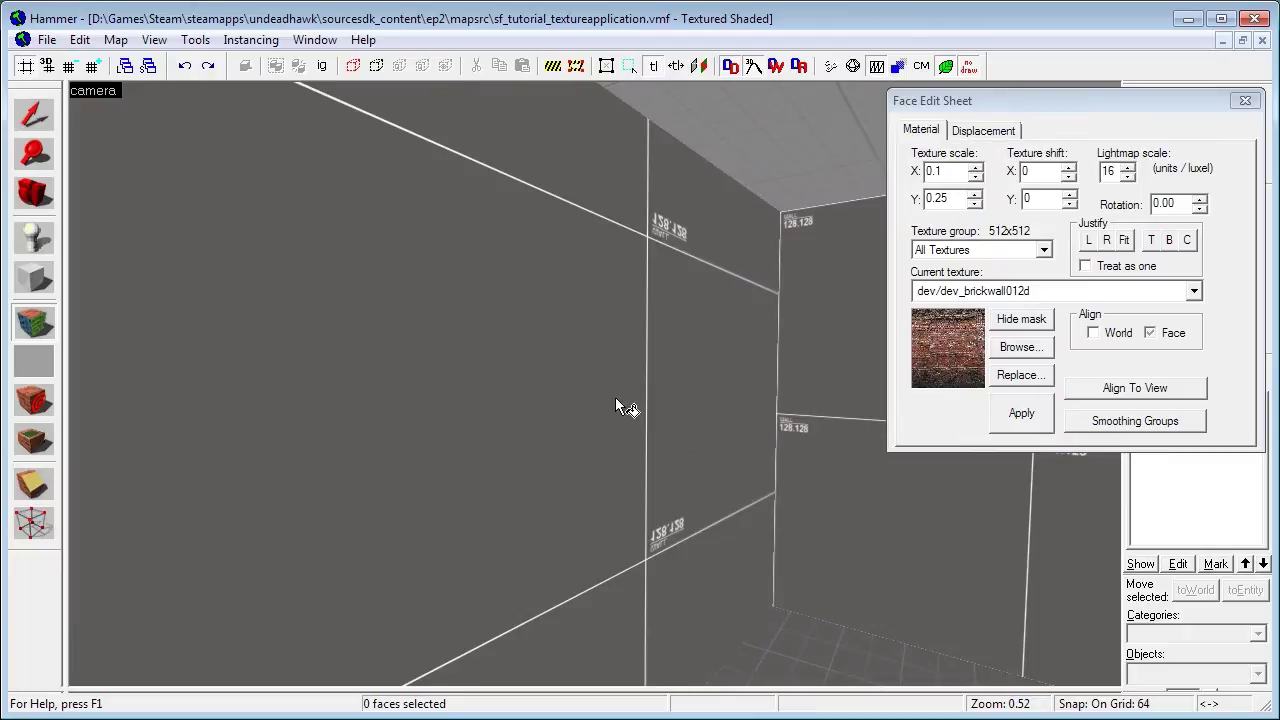
{"action": "key", "text": "z"}
{"action": "key", "text": "z"}
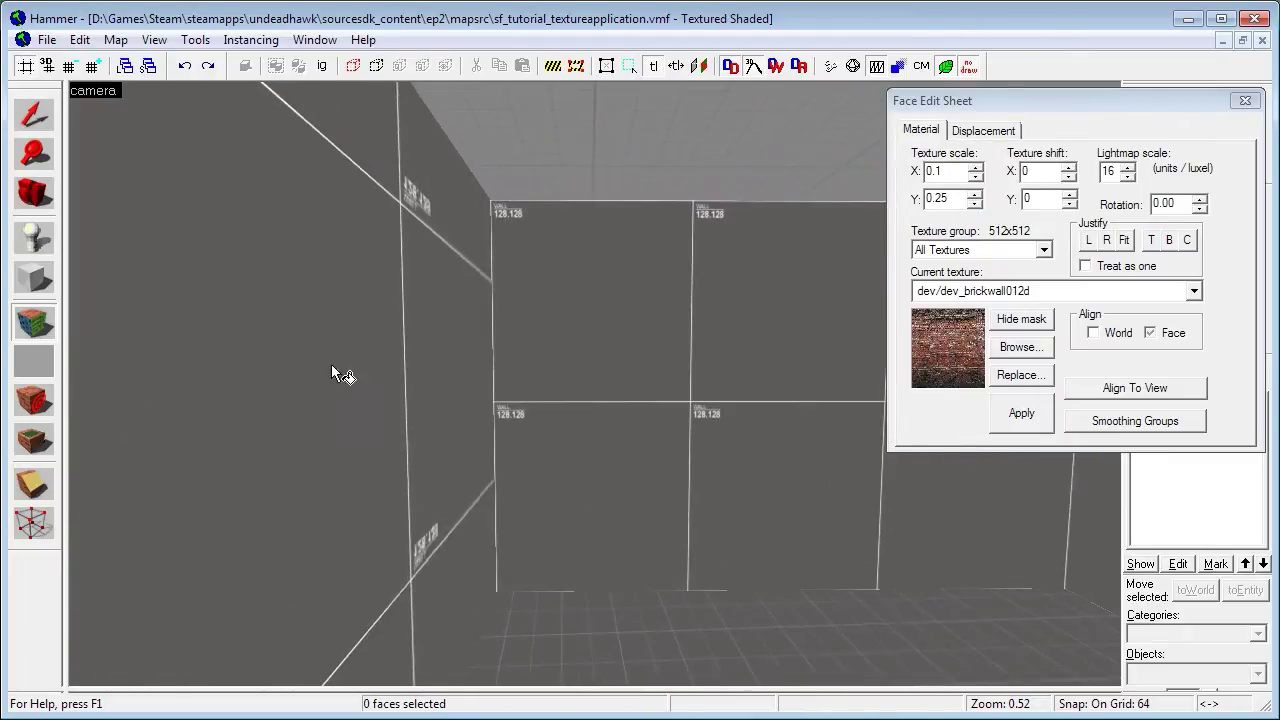
{"action": "left_click", "coordinate": [322, 364]}
- Examine the plain room wall's texture orientation and the inner faces of the curved brick wall from different angles
{"action": "key", "text": "z"}
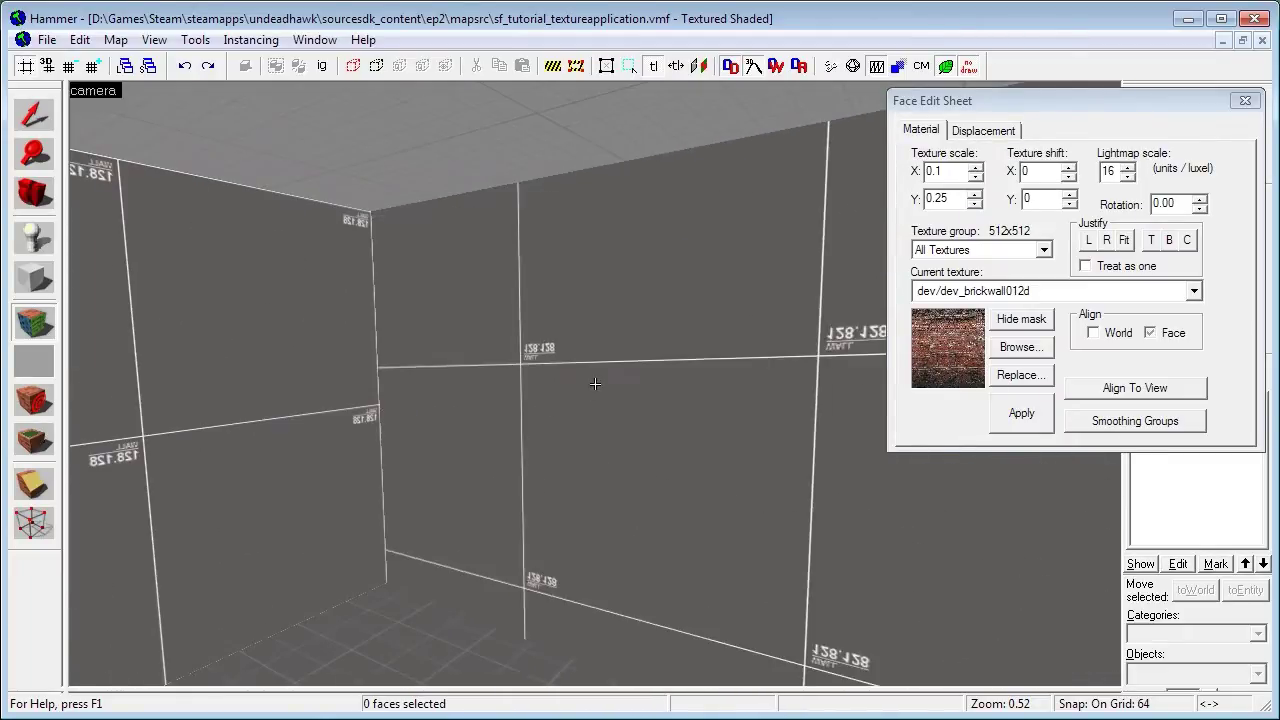
{"action": "key", "text": "z"}
{"action": "key", "text": "z"}
{"action": "key", "text": "z"}
{"action": "key", "text": "z"}
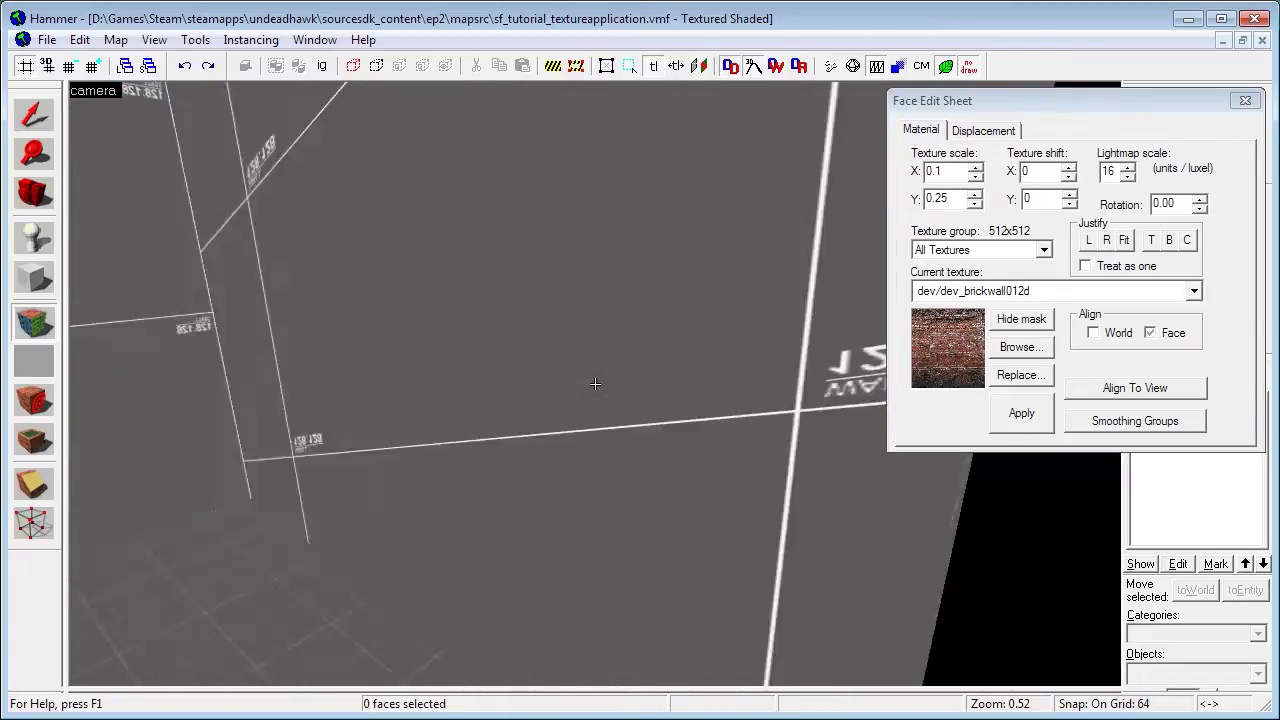
{"action": "key", "text": "z"}
{"action": "key", "text": "z"}
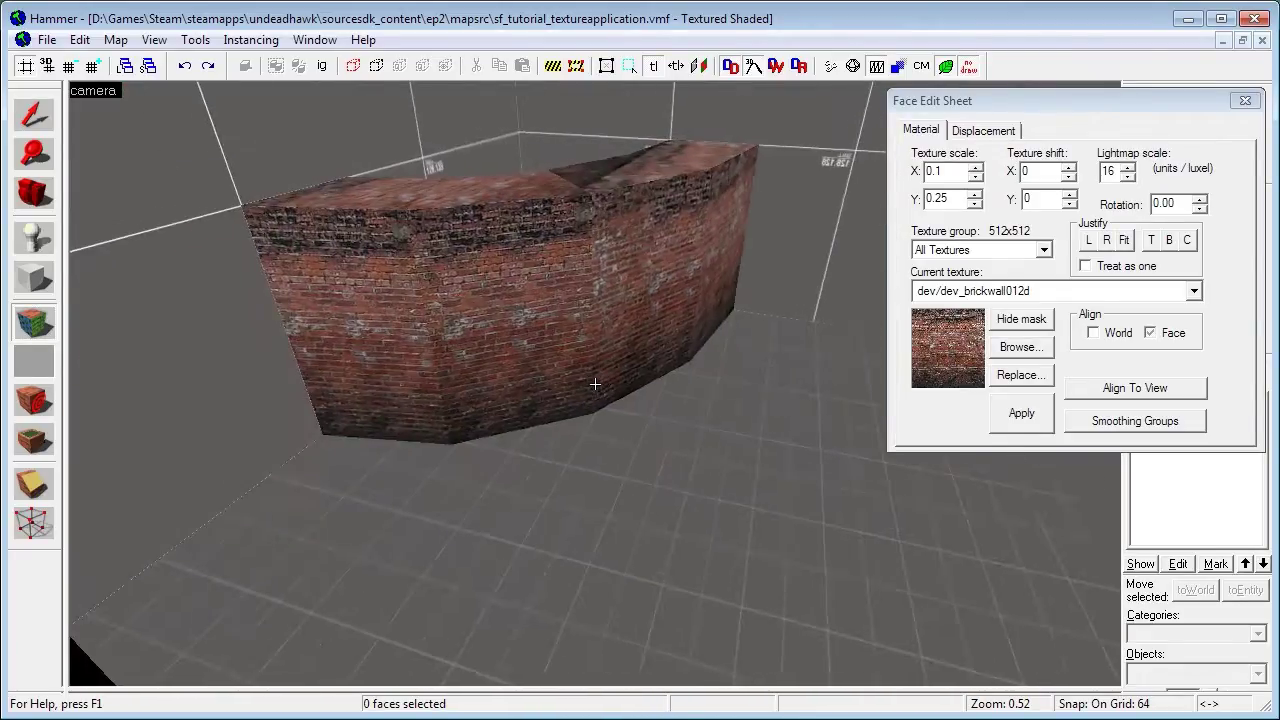
{"action": "key", "text": "w"}
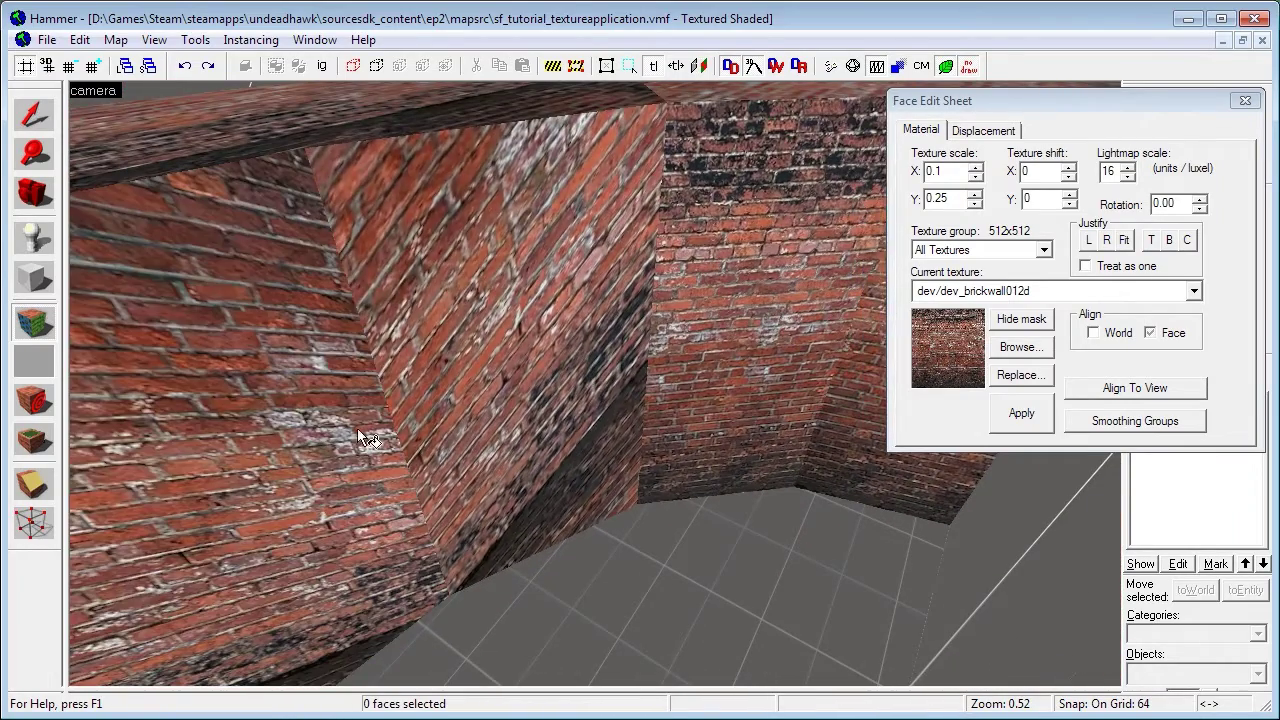
- Examine the brick texture alignment across the curved wall's top and outer faces from different angles
{"action": "key", "text": "z"}
{"action": "key", "text": "z"}
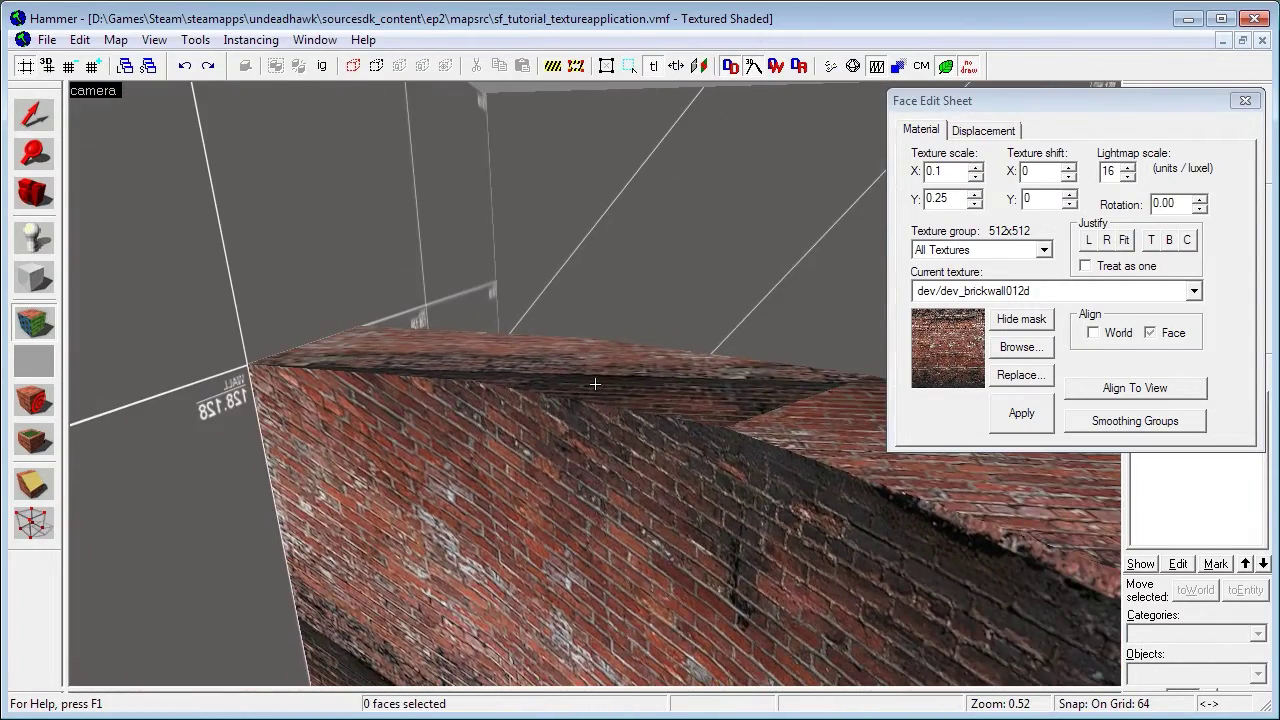
{"action": "key", "text": "s"}
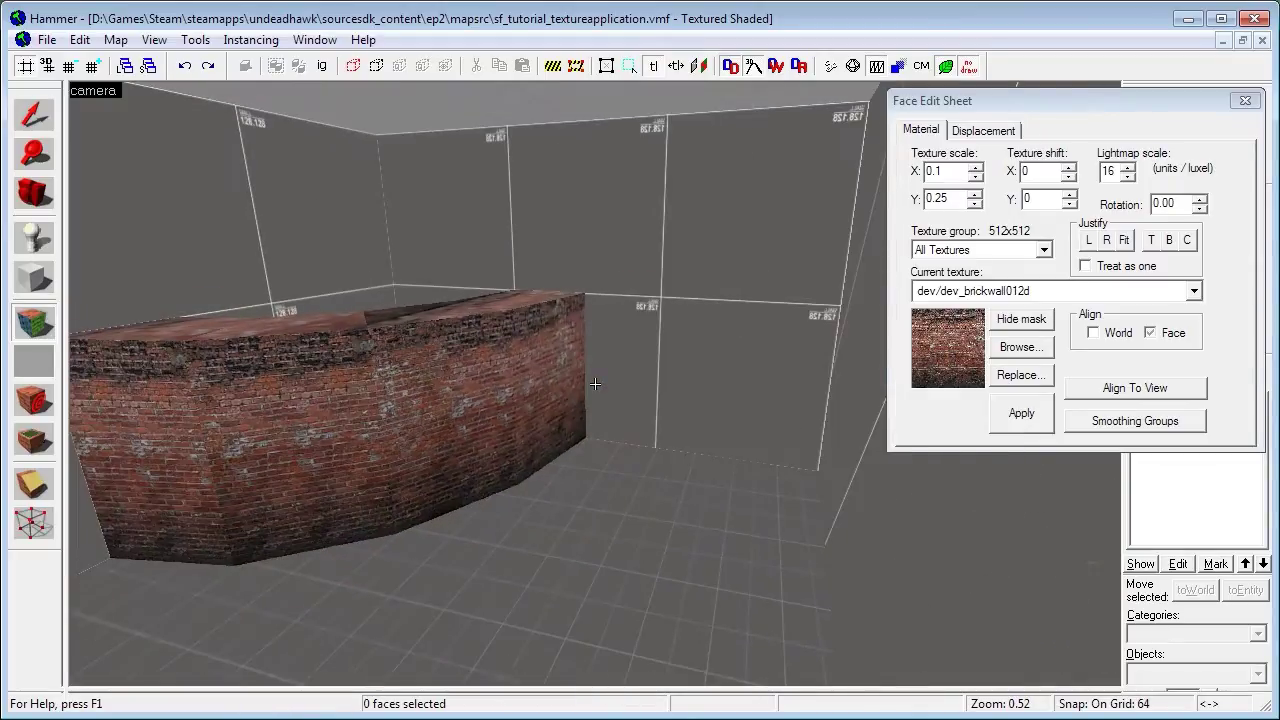
{"action": "key", "text": "w"}
{"action": "key", "text": "s"}
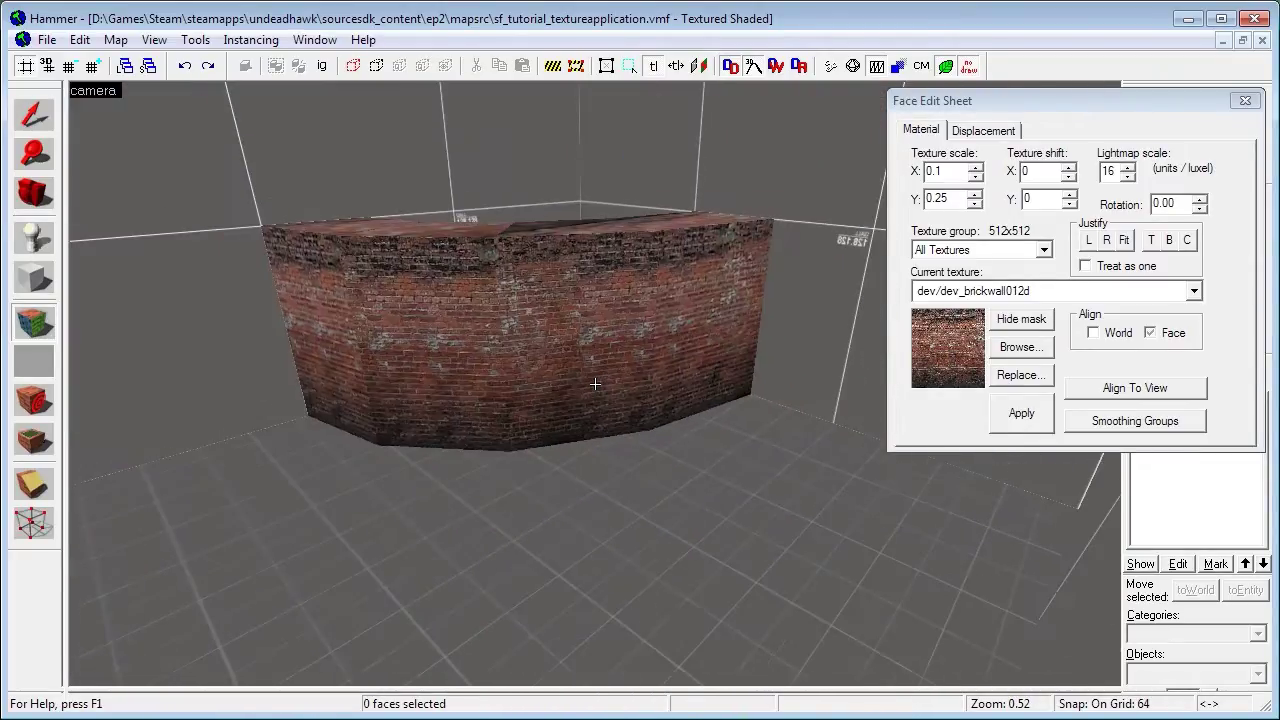
{"action": "key", "text": "w"}
{"action": "key", "text": "w"}
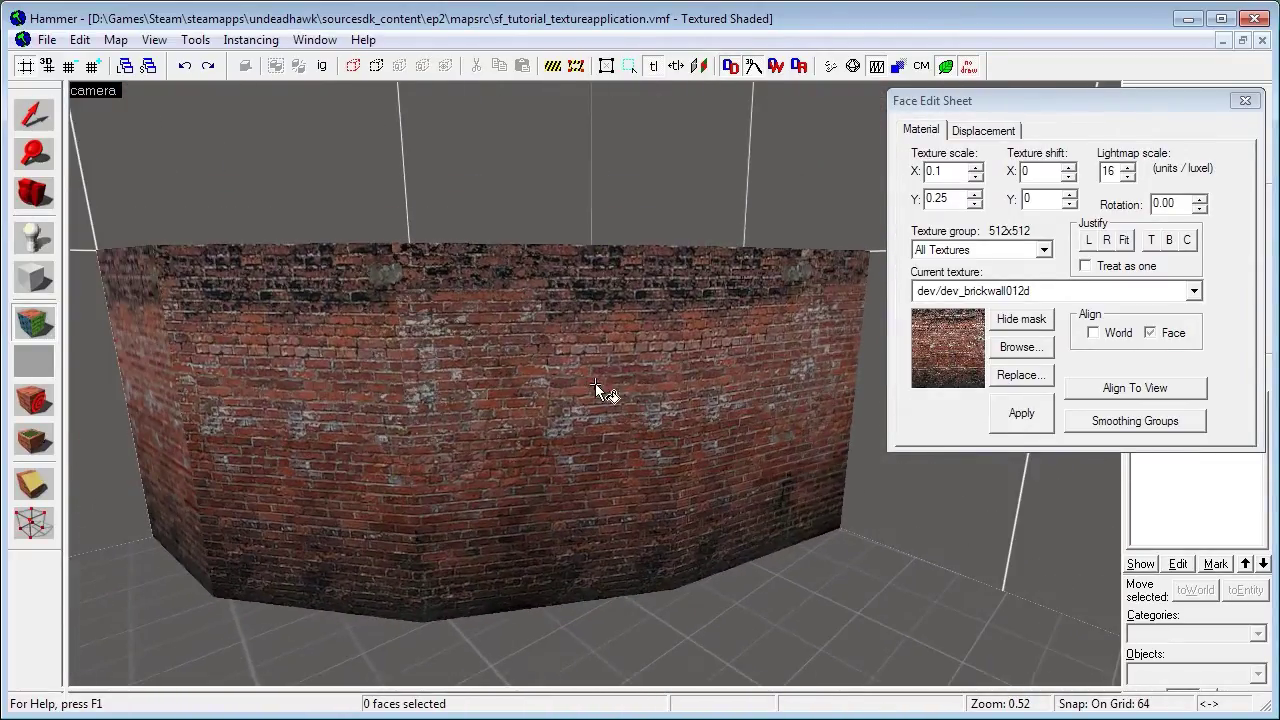
{"action": "key", "text": "z"}
{"action": "key", "text": "z"}
{"action": "key", "text": "s"}
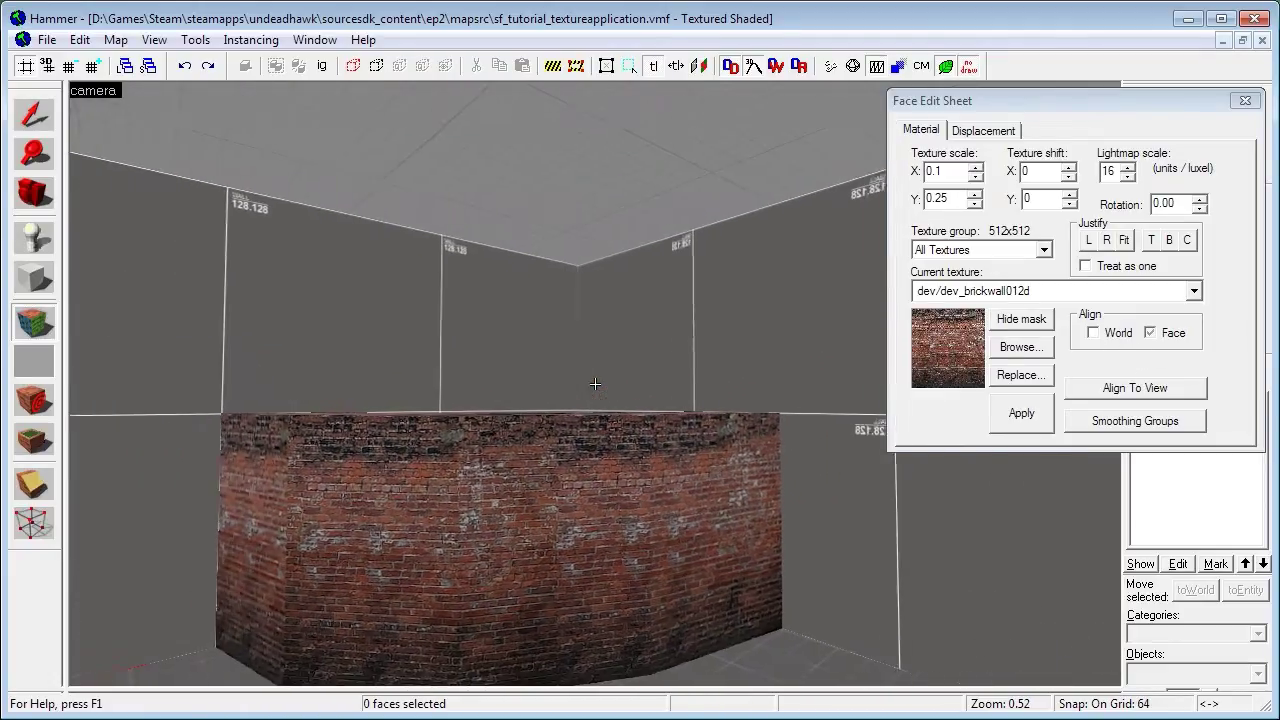
{"action": "key", "text": "w"}
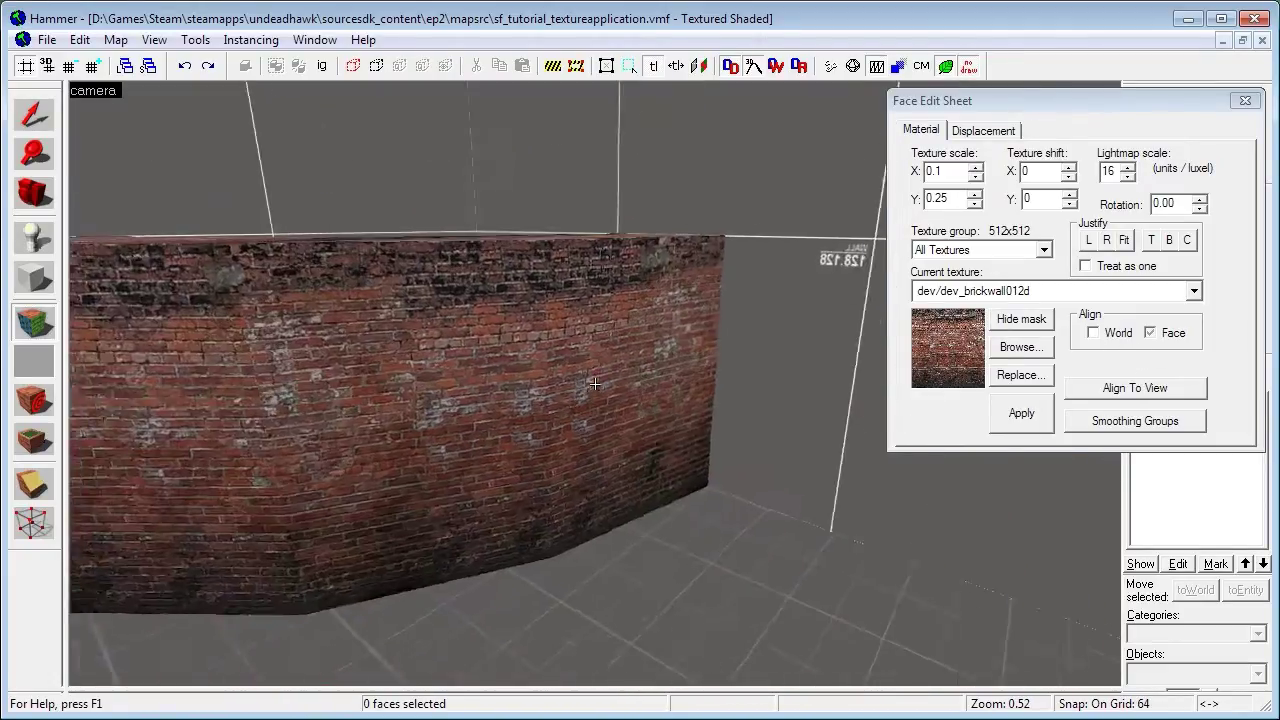
{"action": "key", "text": "s"}
{"action": "key", "text": "z"}
- Set the face edit mode to Lift+Select
{"action": "left_click", "coordinate": [1136, 388]}
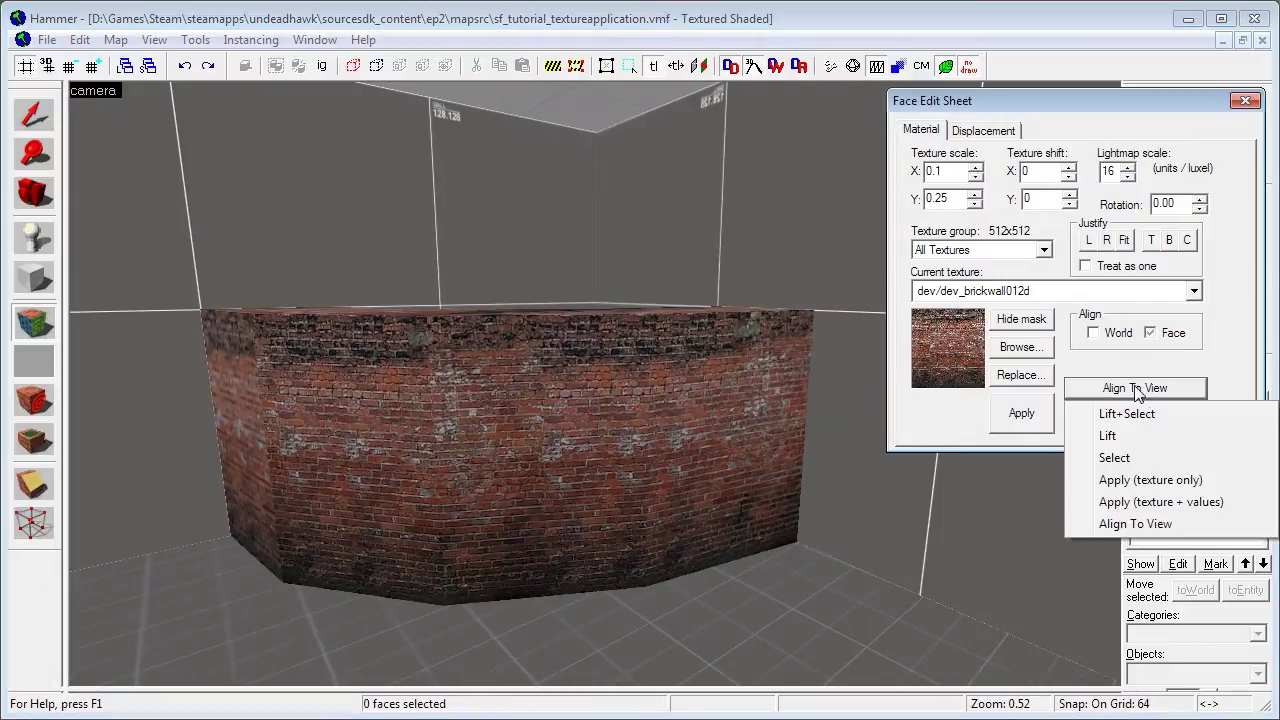
{"action": "left_click", "coordinate": [1146, 414]}
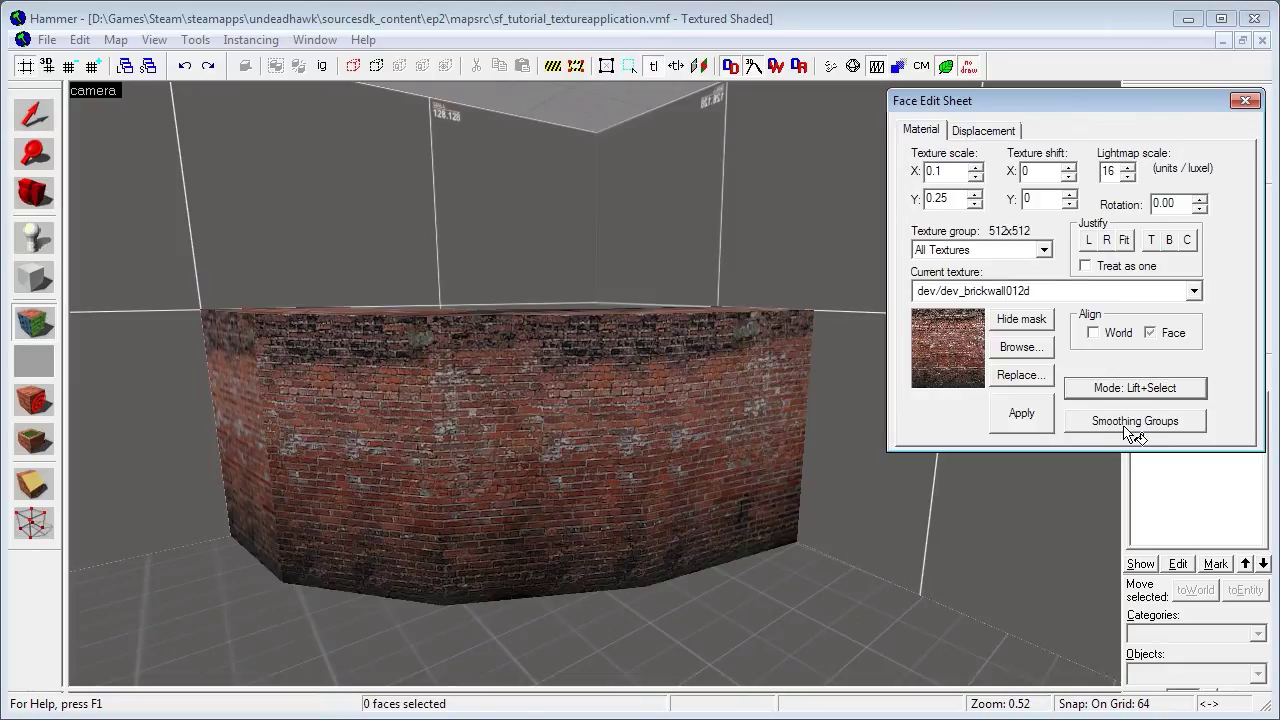
{"action": "left_click", "coordinate": [1161, 511]}
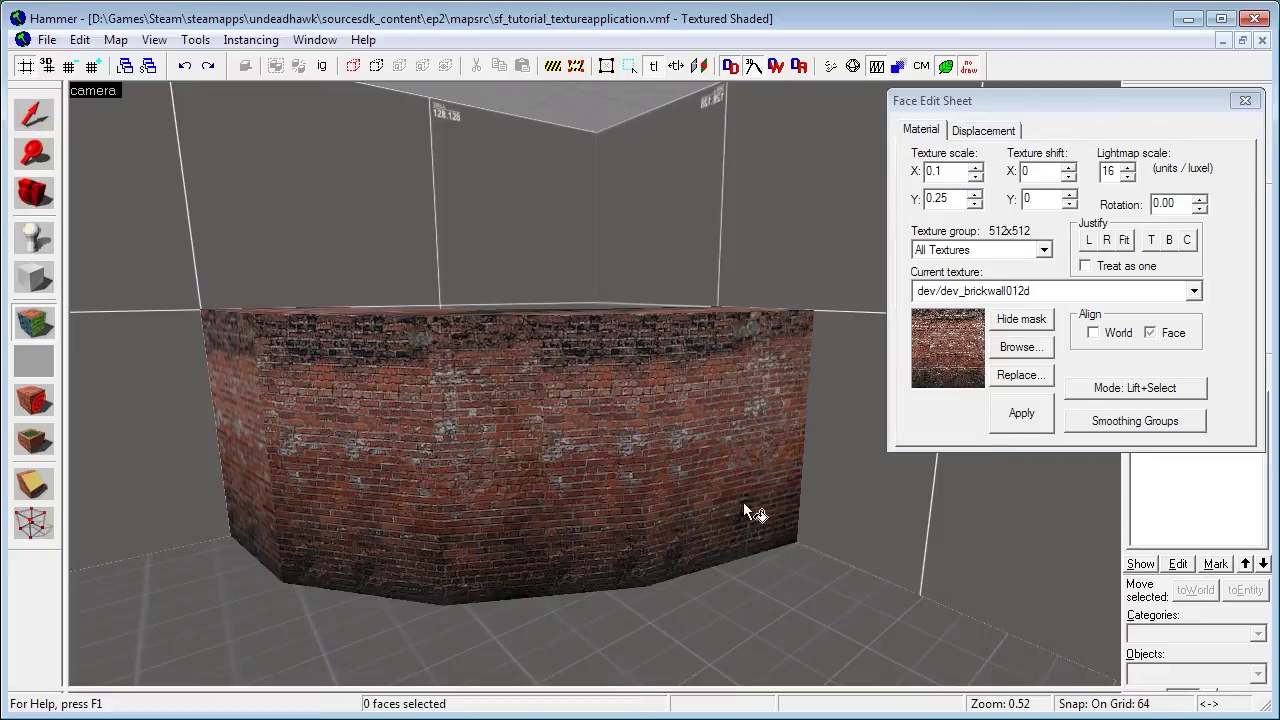
- Select the curved brick wall's faces, hide the selection mask, and select a plain room wall face with the mask hidden
{"action": "left_click", "coordinate": [640, 440]}
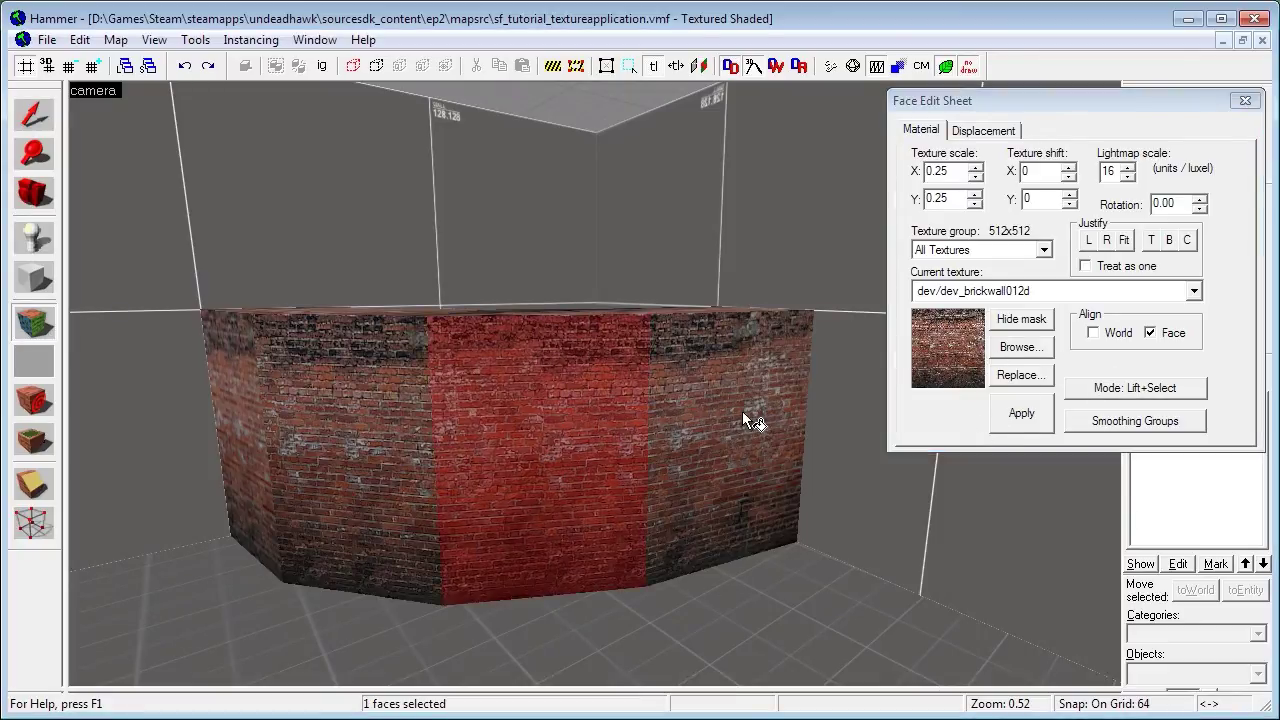
{"action": "left_click", "coordinate": [742, 413], "text": "shift"}
{"action": "left_click", "coordinate": [603, 413], "text": "ctrl"}
{"action": "left_click", "coordinate": [1019, 314]}
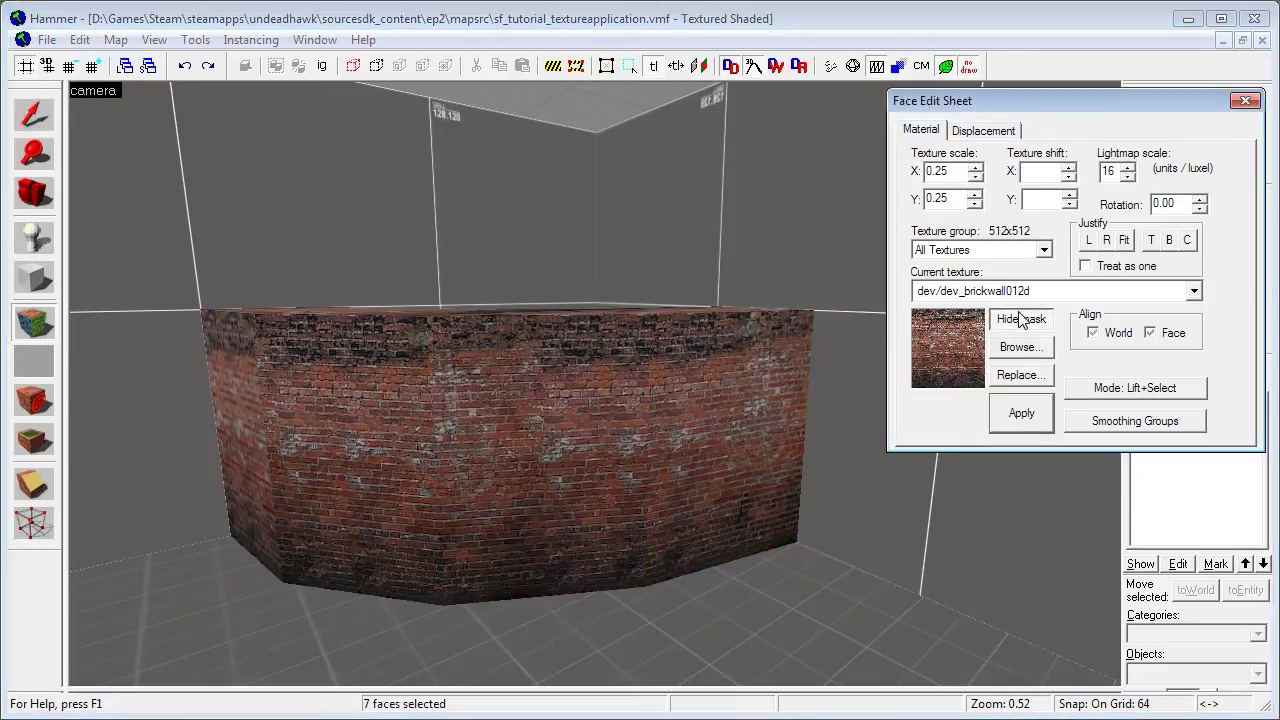
{"action": "left_click", "coordinate": [736, 248]}
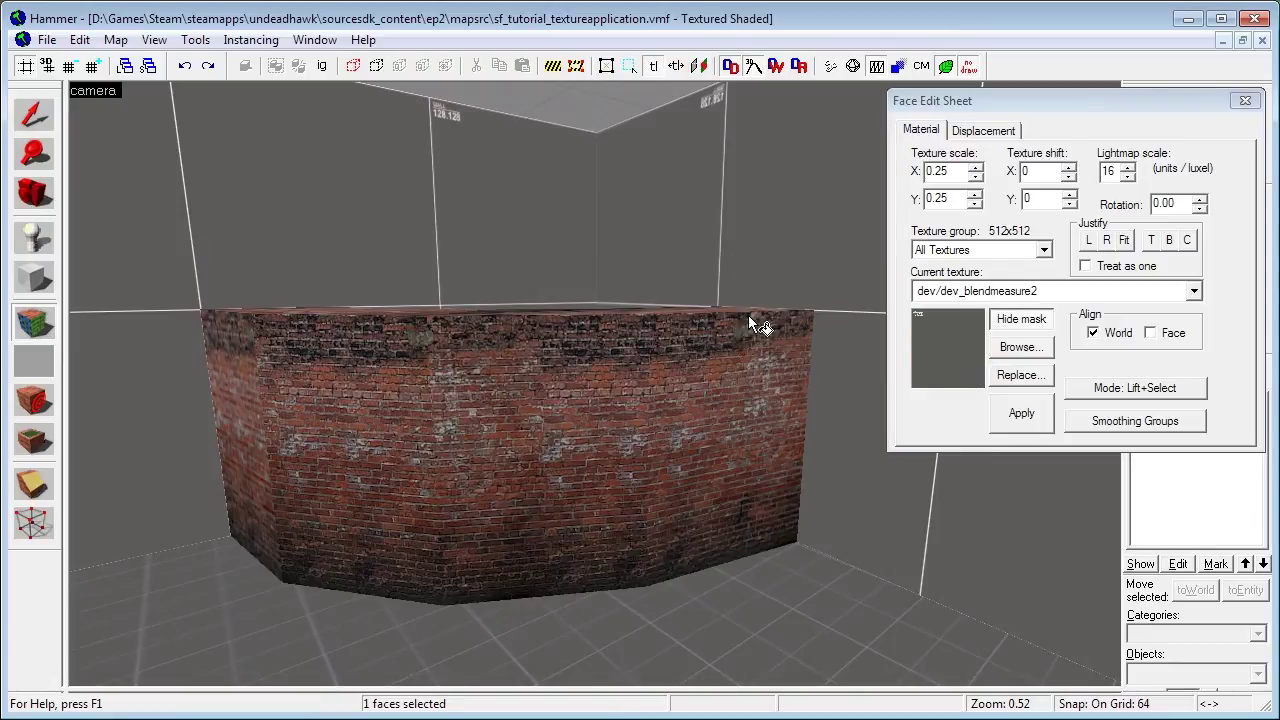
- Select three adjacent outer faces of the curved brick wall and show the selection mask again
{"action": "left_click", "coordinate": [735, 404]}
{"action": "left_click", "coordinate": [560, 430], "text": "ctrl"}
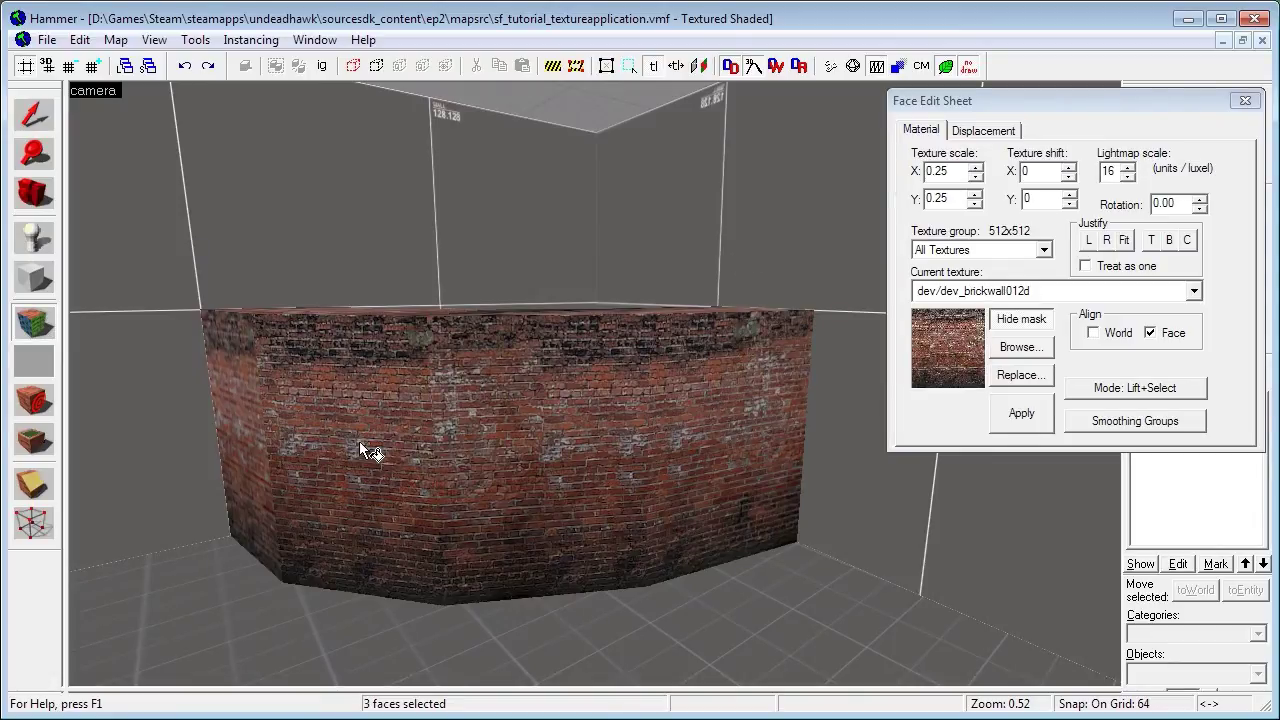
{"action": "left_click", "coordinate": [1037, 319]}
{"action": "left_click", "coordinate": [1036, 319]}
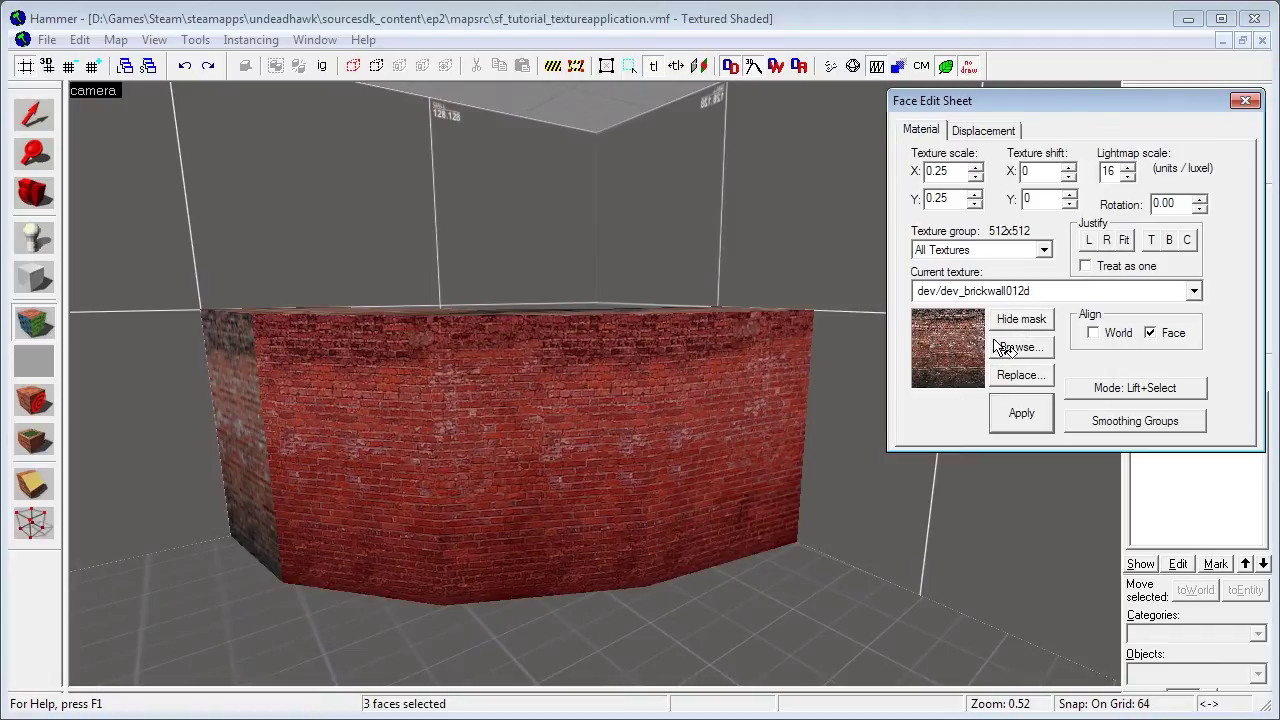
- Select the floor and two adjacent outer faces of the curved wall, and compare them with the selection mask hidden and shown
{"action": "left_click", "coordinate": [726, 607]}
{"action": "left_click", "coordinate": [617, 454], "text": "ctrl"}
{"action": "left_click", "coordinate": [1032, 325]}
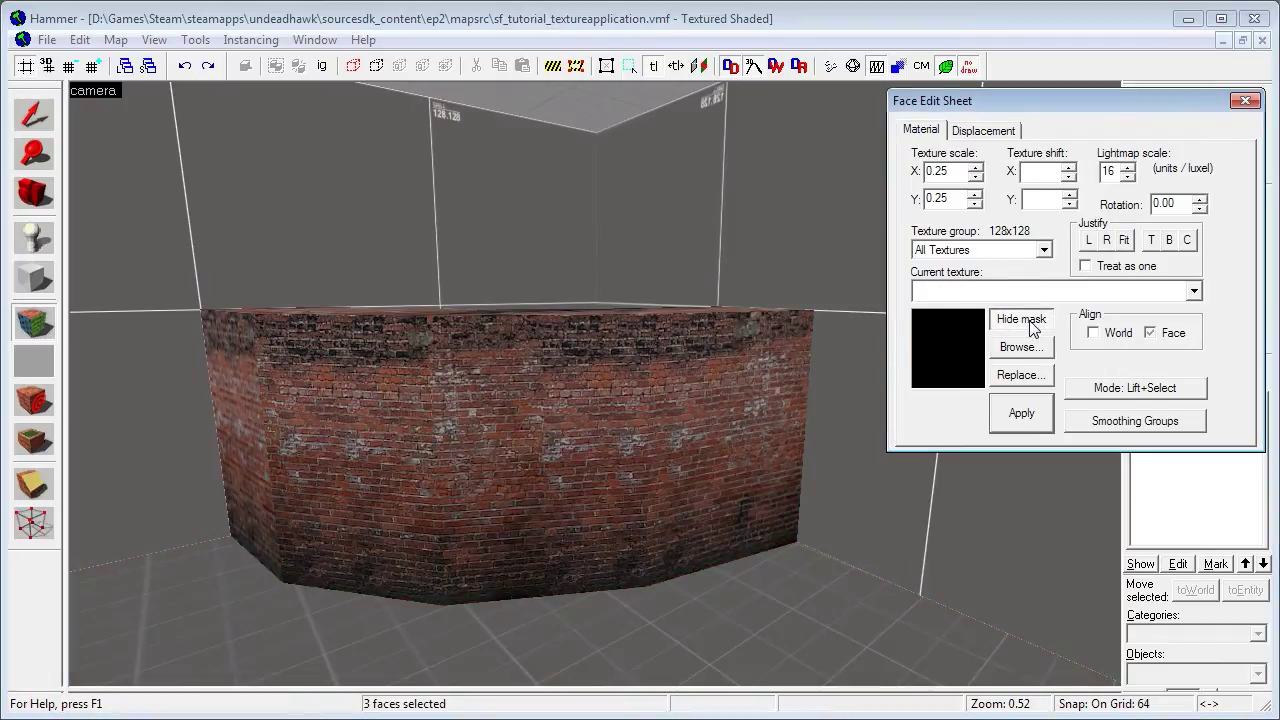
{"action": "left_click", "coordinate": [1033, 325]}
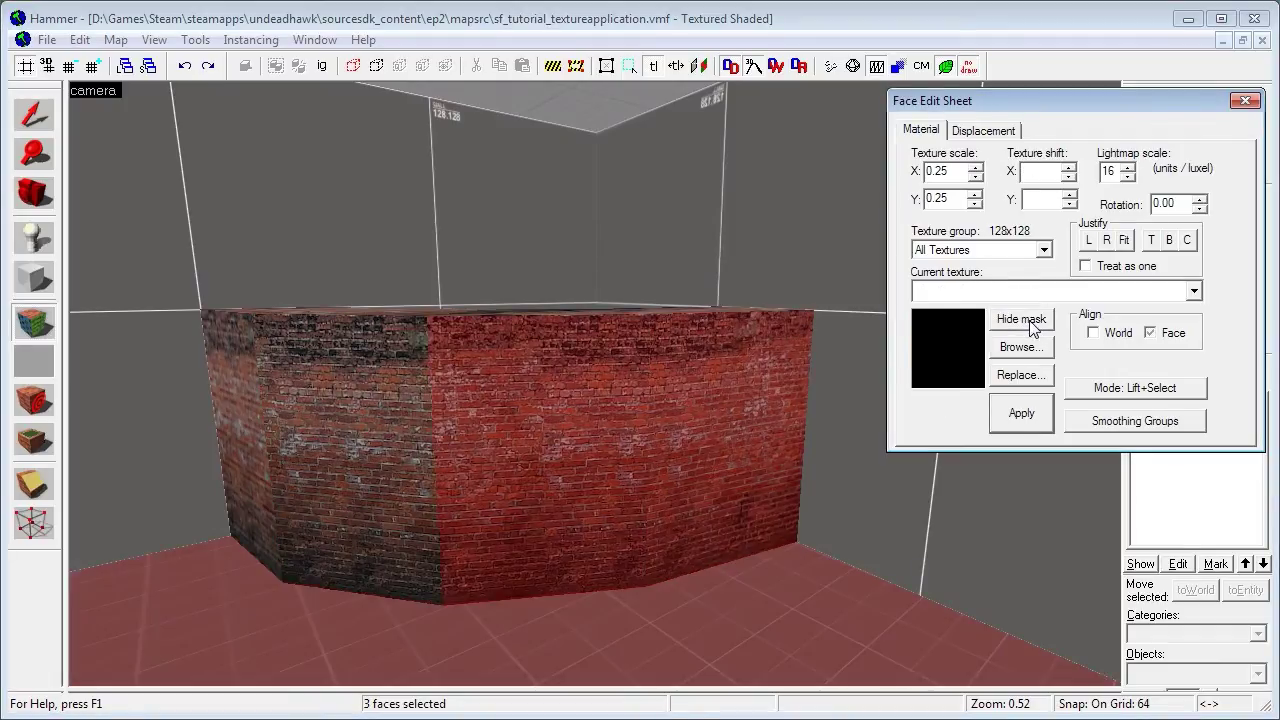
{"action": "left_click", "coordinate": [1033, 325]}
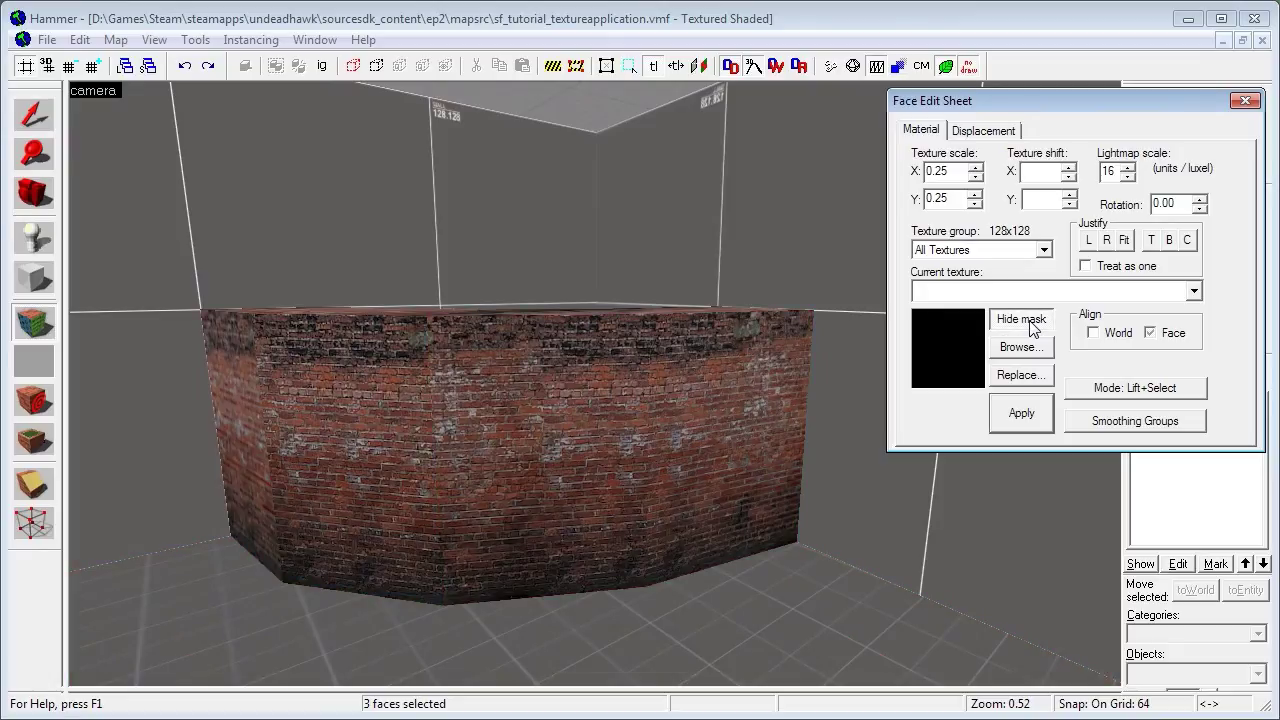
{"action": "left_click", "coordinate": [1033, 325]}
- Select only the middle outer face of the curved wall, and switch the selection to its rightmost outer face
{"action": "scroll", "coordinate": [503, 414], "scroll_direction": "up", "scroll_amount": 5}
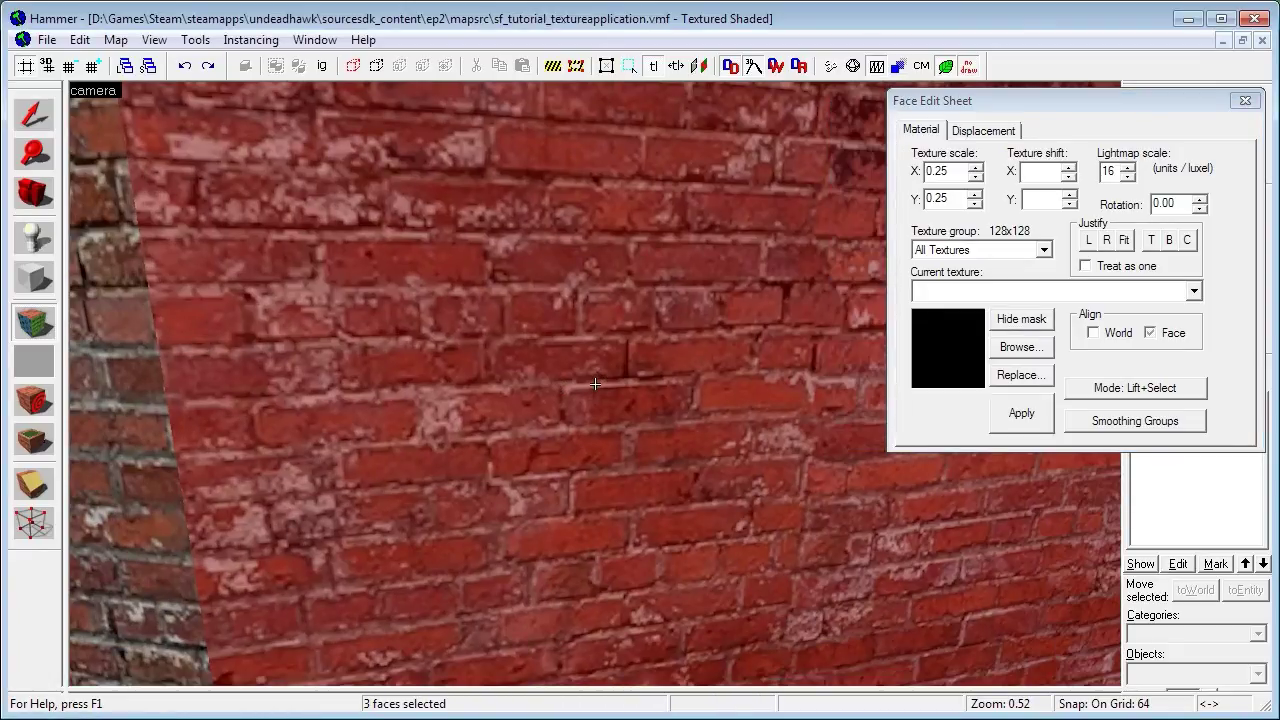
{"action": "scroll", "coordinate": [595, 383], "scroll_direction": "down", "scroll_amount": 5}
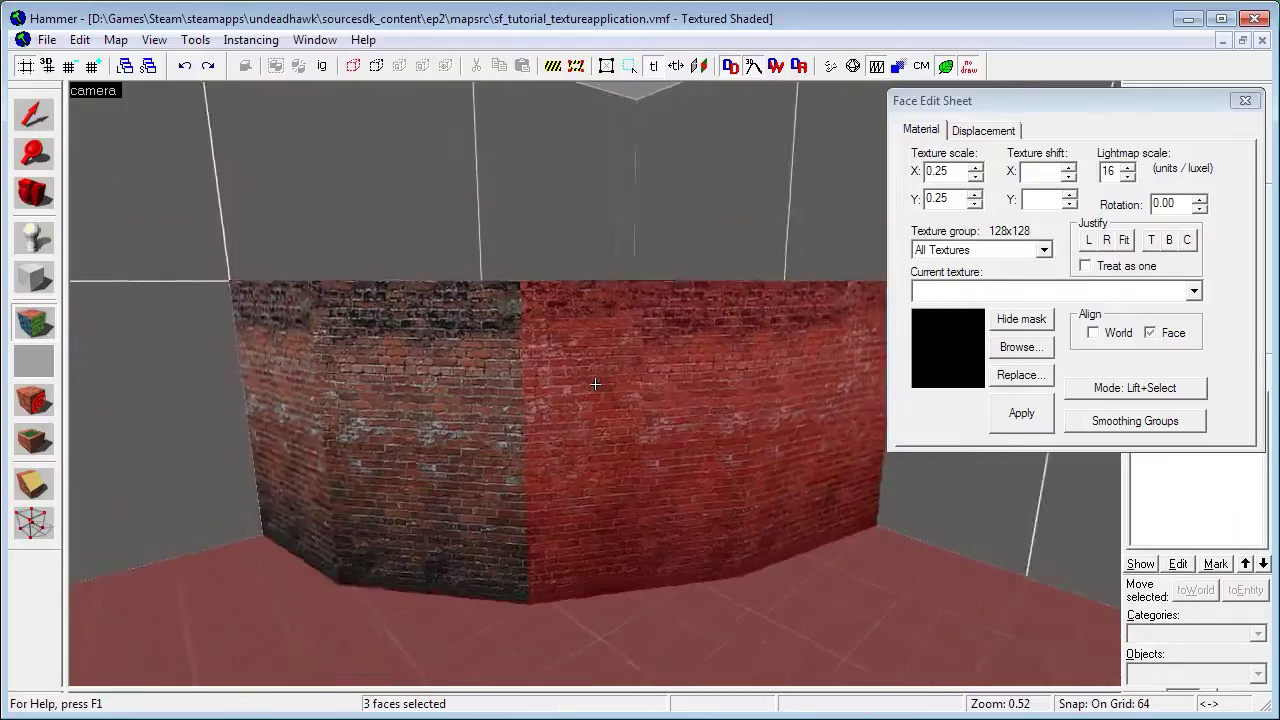
{"action": "left_click", "coordinate": [590, 385]}
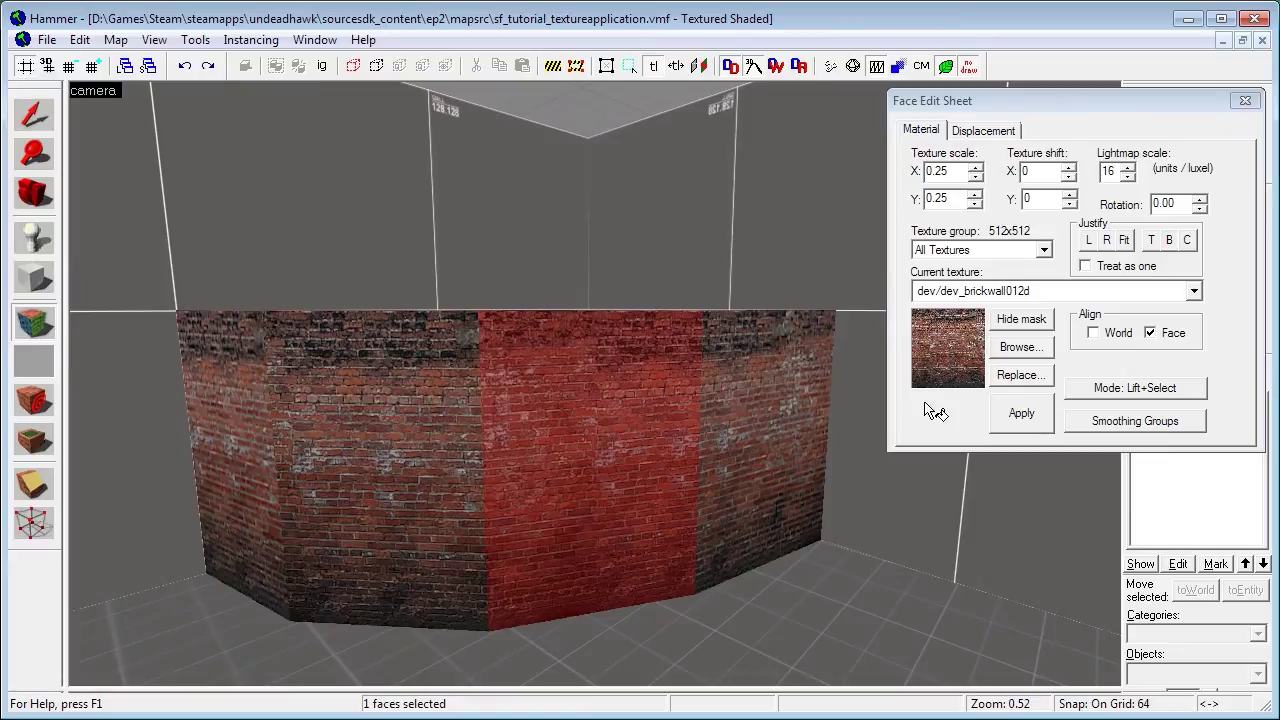
{"action": "key", "text": "z"}
{"action": "key", "text": "s"}
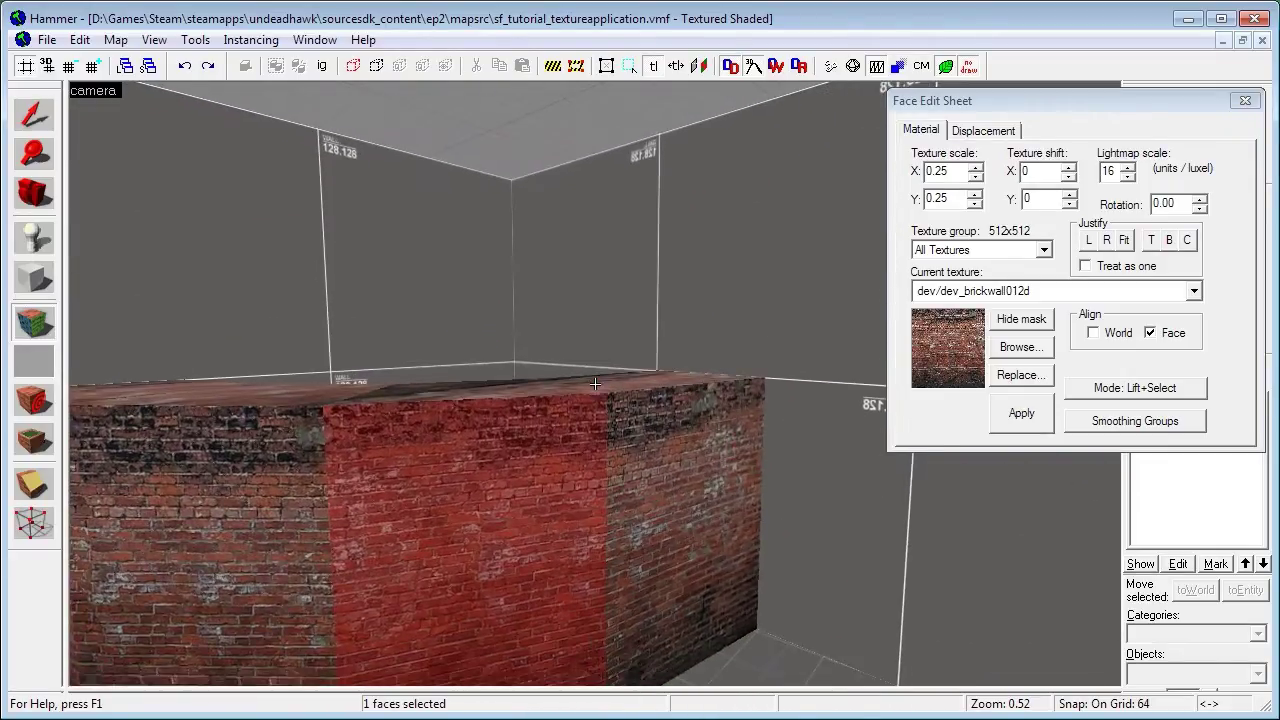
{"action": "key", "text": "z"}
{"action": "left_click", "coordinate": [672, 416]}
{"action": "key", "text": "a"}
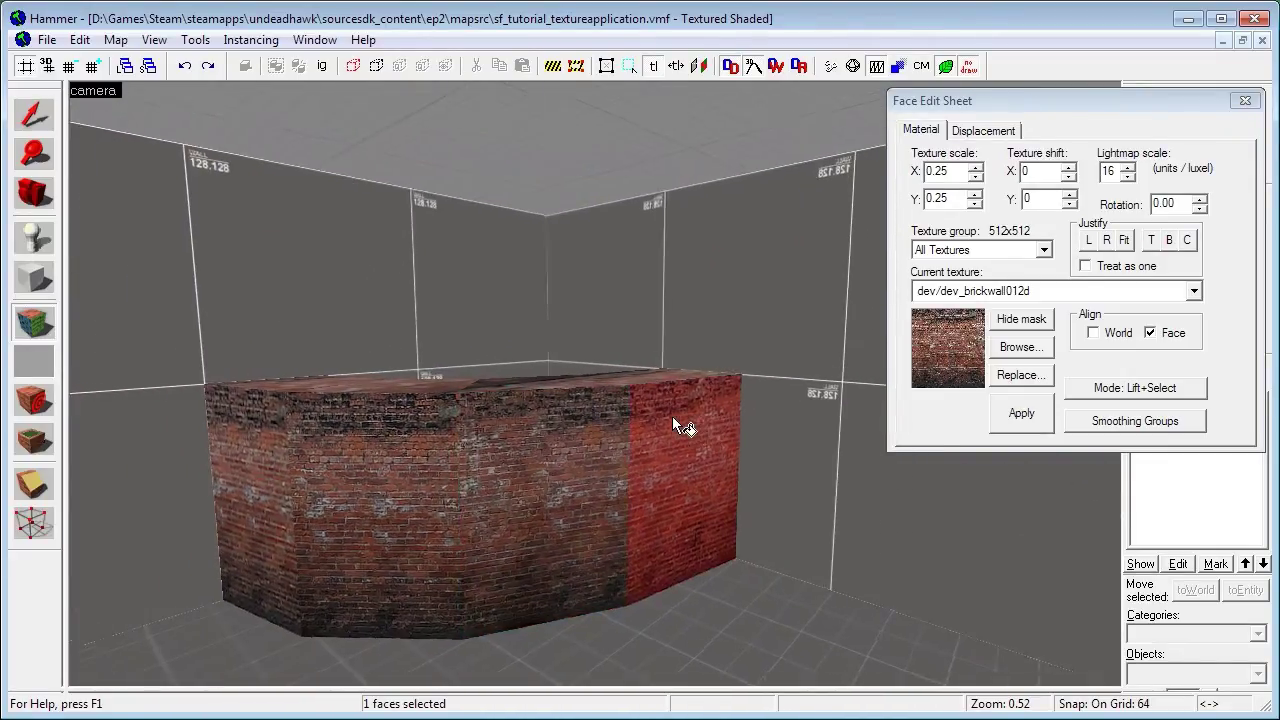
{"action": "key", "text": "z"}
{"action": "key", "text": "w"}
{"action": "scroll", "coordinate": [595, 383], "scroll_direction": "up", "scroll_amount": 3}
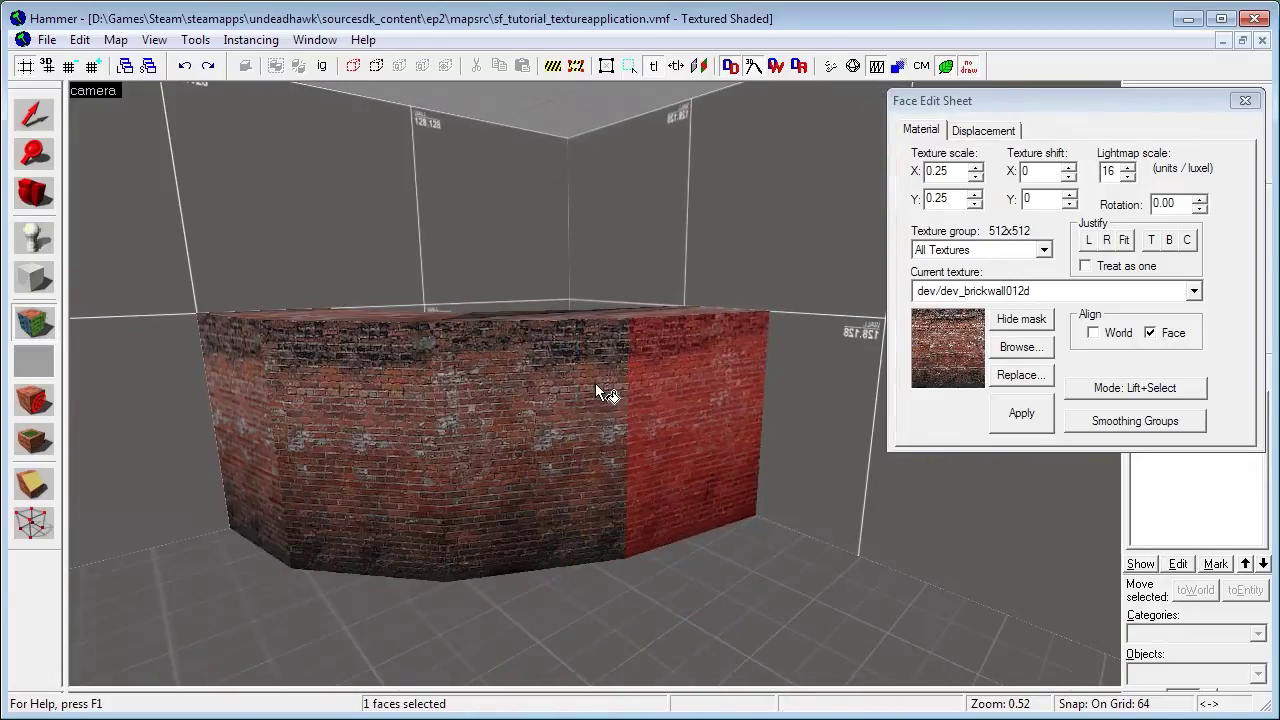
- Replace all exact matches of dev/dev_brickwall012d in the whole map with dev/dev_lowerwallmetal01c
{"action": "left_click", "coordinate": [1021, 375]}
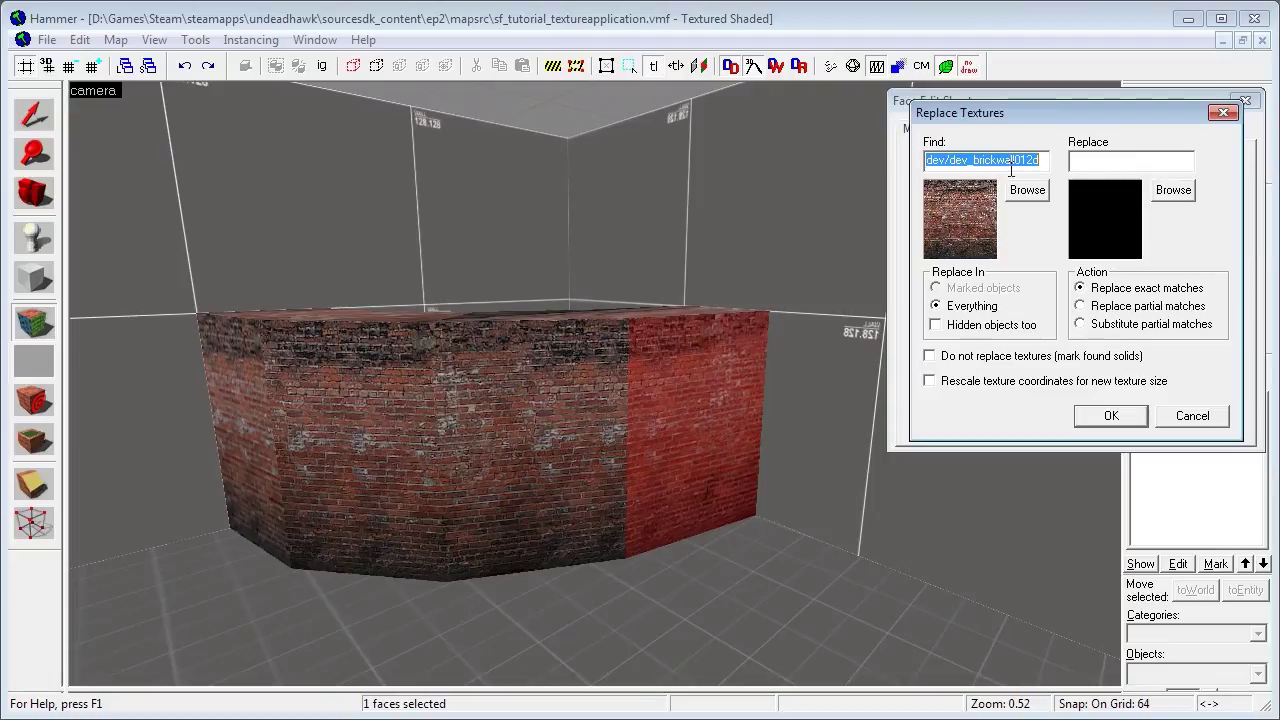
{"action": "left_click_drag", "start_coordinate": [1040, 162], "coordinate": [919, 167]}
{"action": "left_click", "coordinate": [993, 162]}
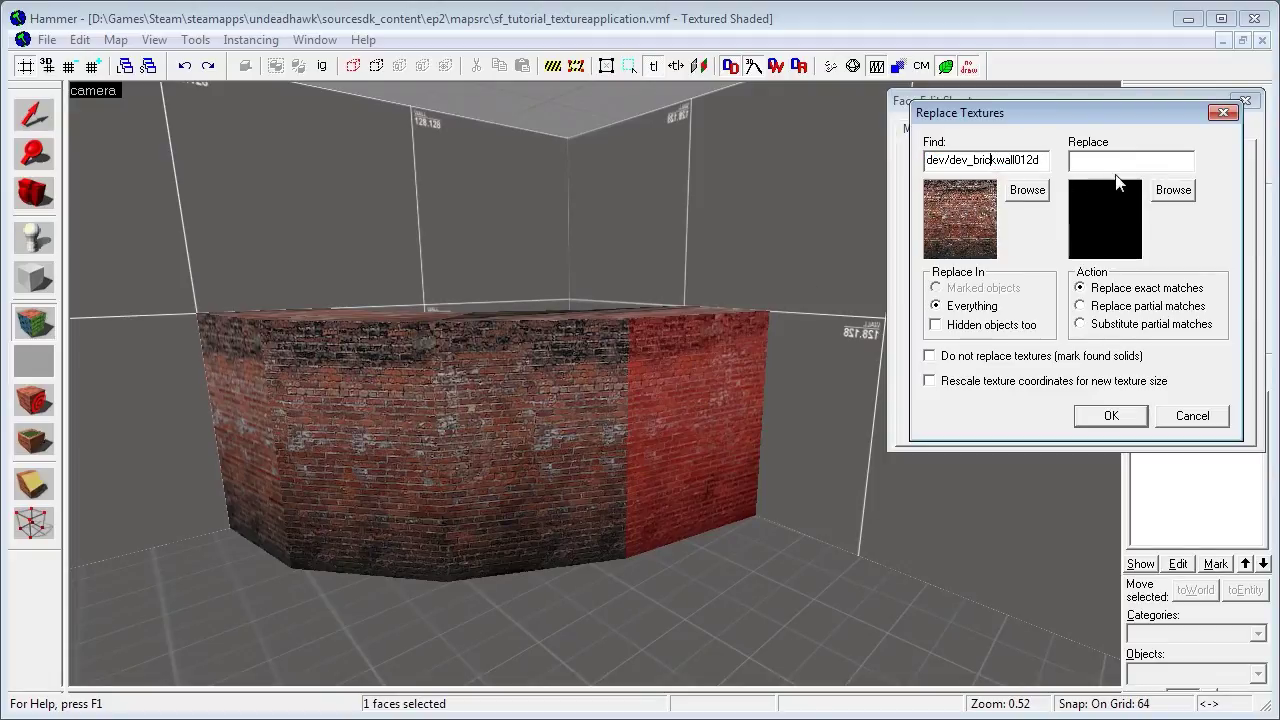
{"action": "left_click", "coordinate": [1173, 190]}
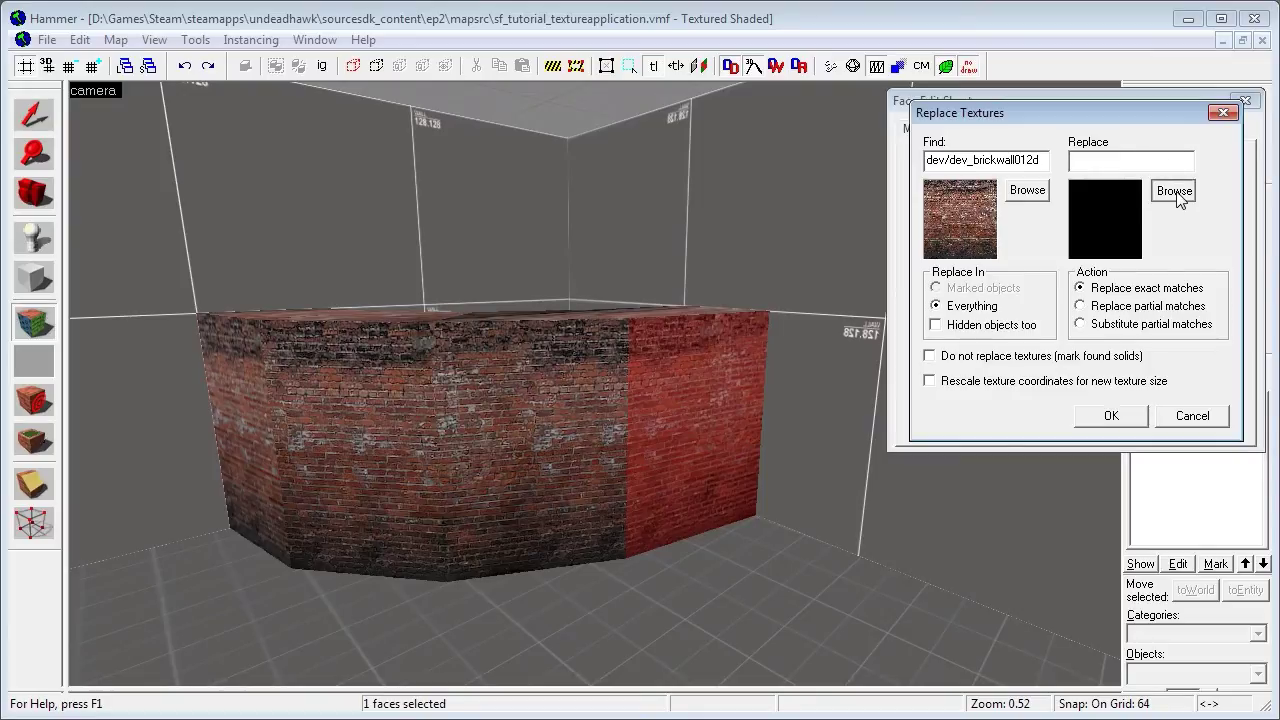
{"action": "left_click_drag", "start_coordinate": [988, 101], "coordinate": [957, 250]}
{"action": "left_click", "coordinate": [233, 270]}
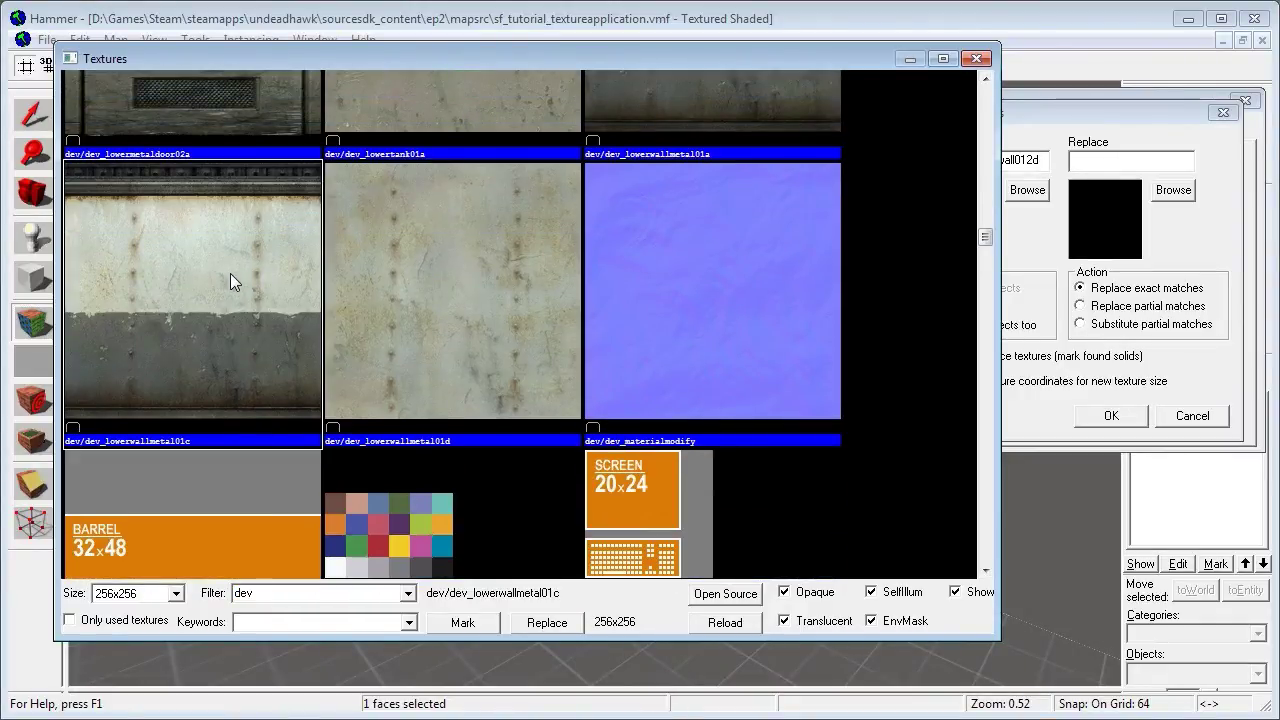
{"action": "double_click", "coordinate": [219, 273]}
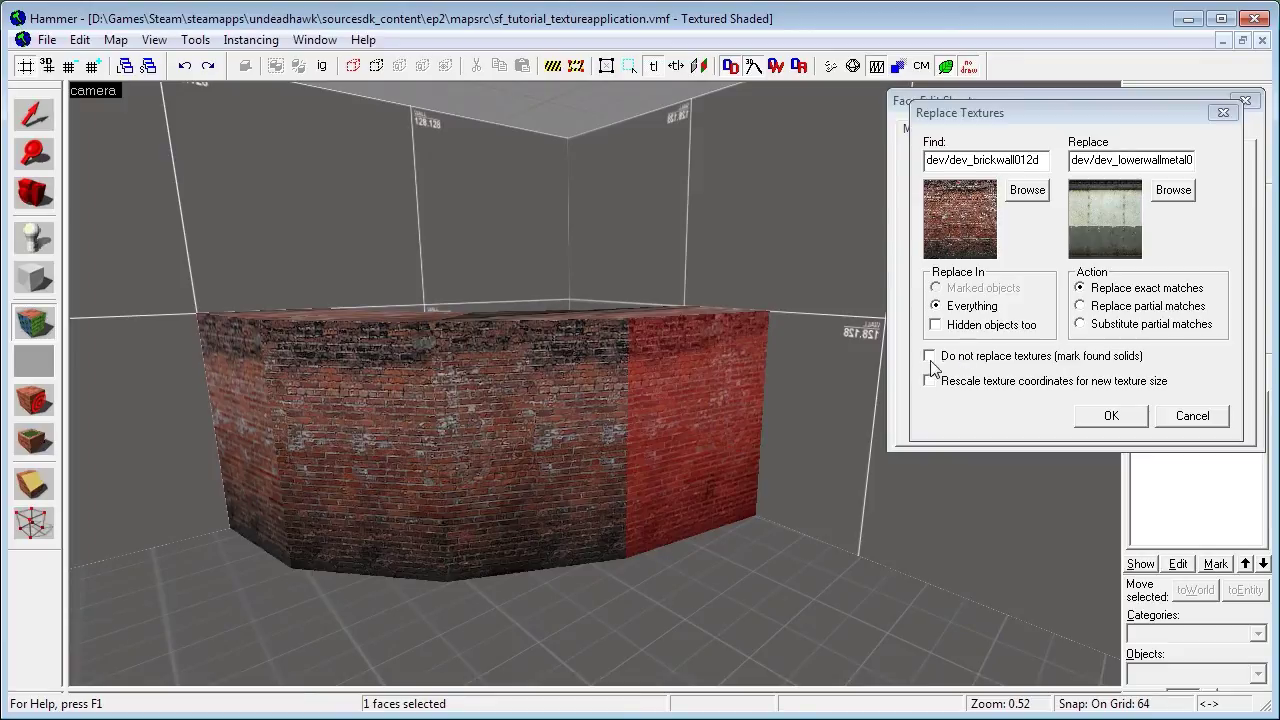
{"action": "left_click", "coordinate": [1098, 421]}
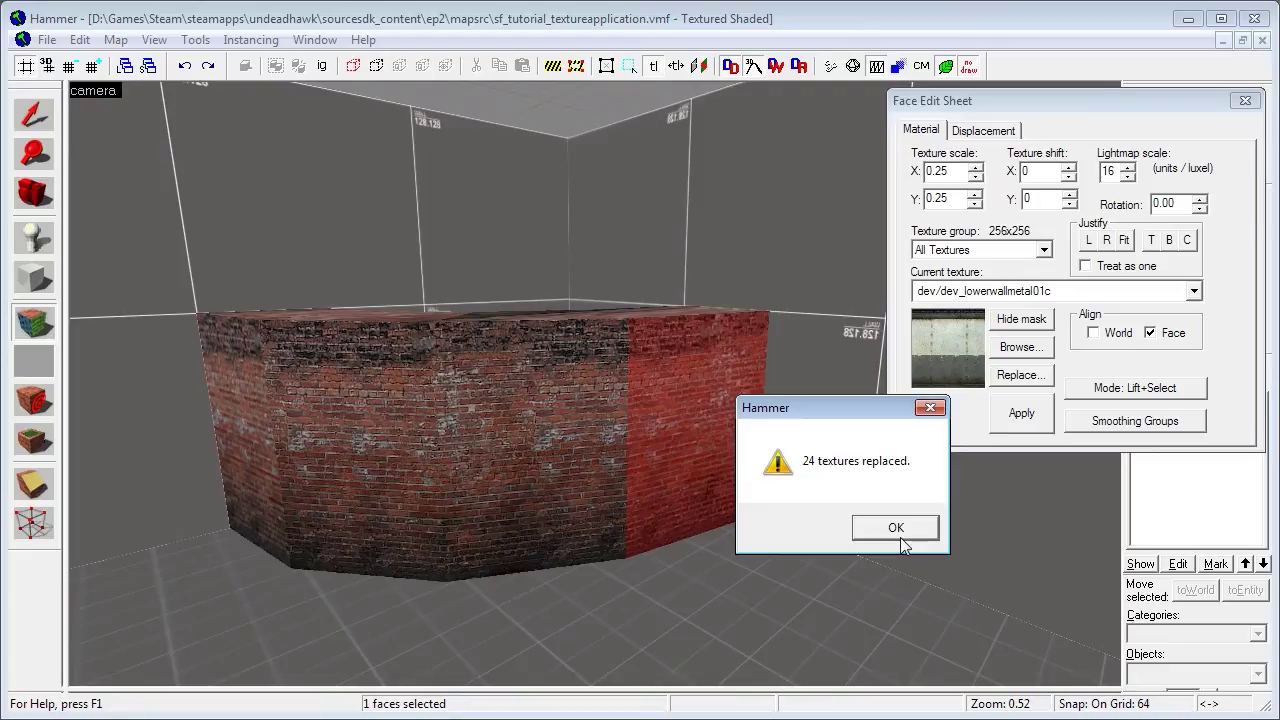
{"action": "left_click", "coordinate": [897, 529]}
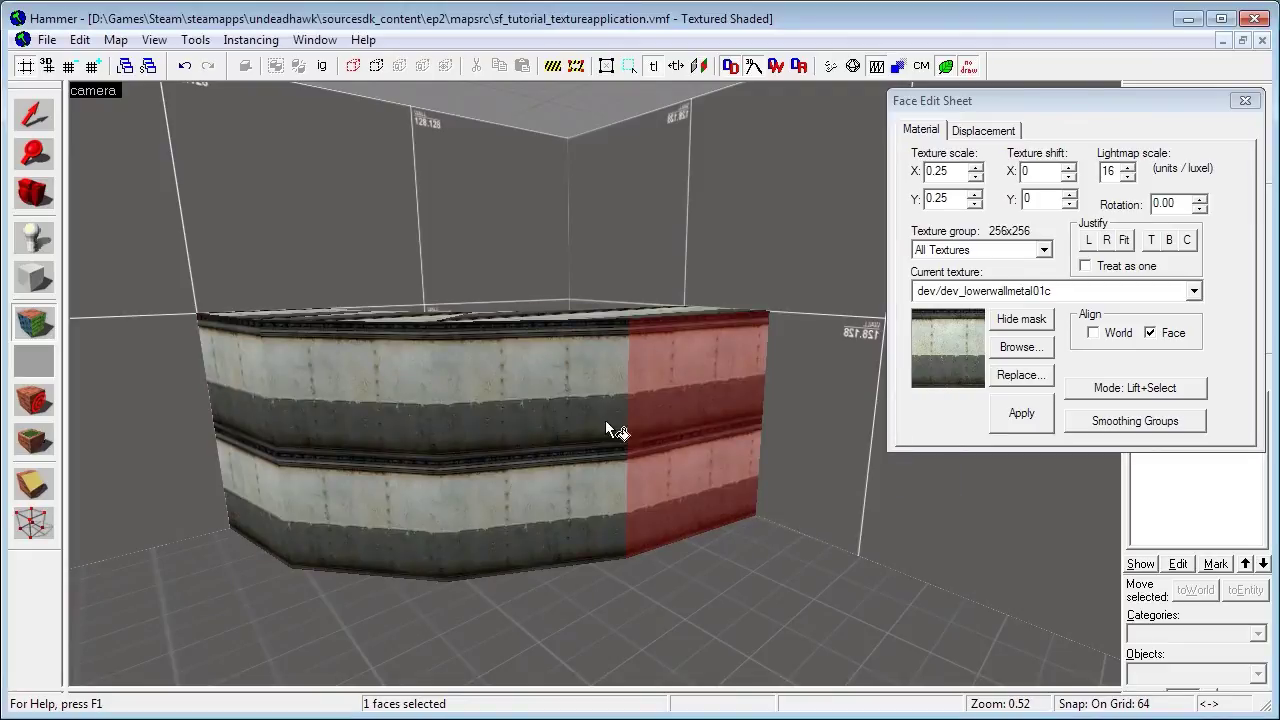
- Inspect the metal texture on the curved wall and undo the texture replacement
{"action": "key", "text": "a"}
{"action": "key", "text": "w"}
{"action": "key", "text": "d"}
{"action": "key", "text": "w"}
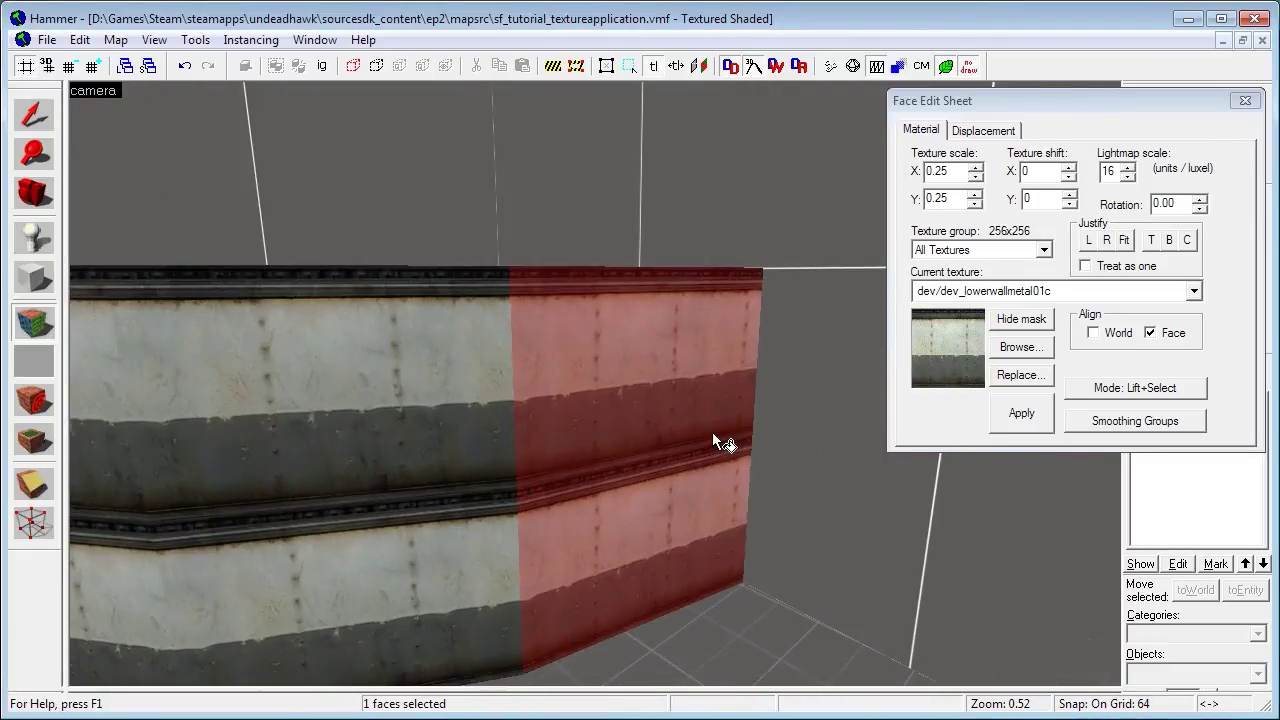
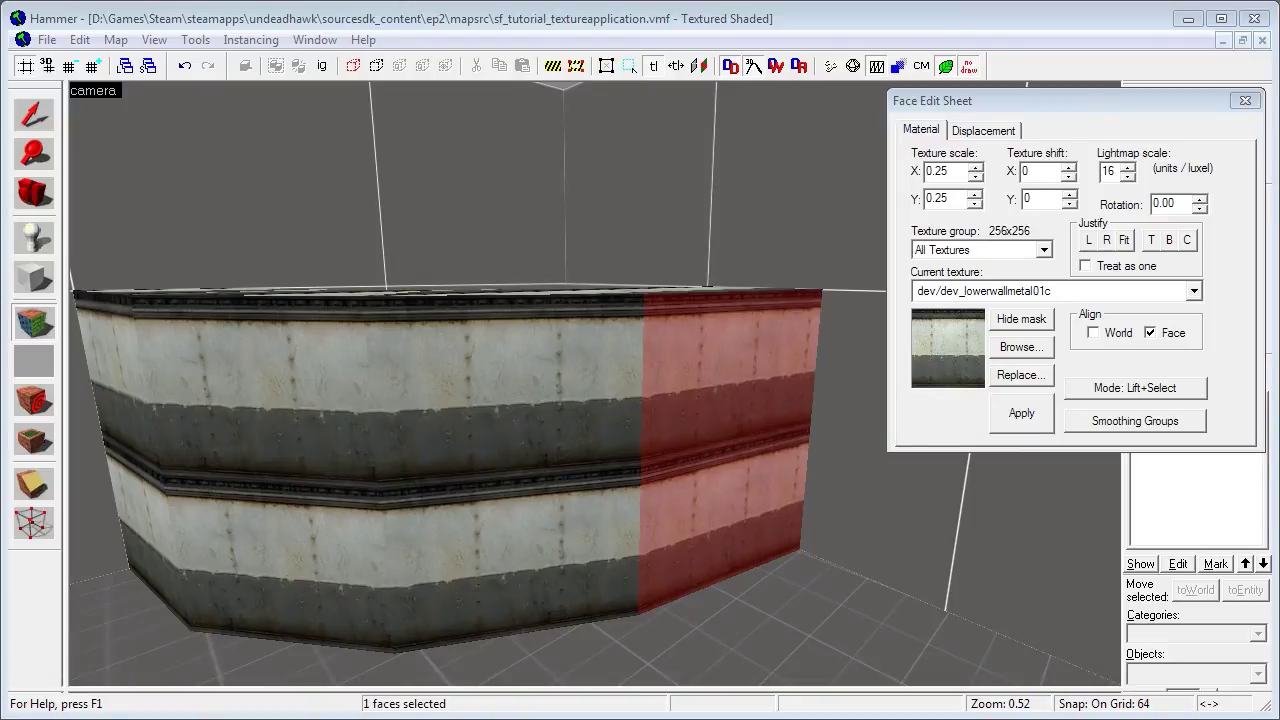
{"action": "key", "text": "s"}
{"action": "key", "text": "a"}
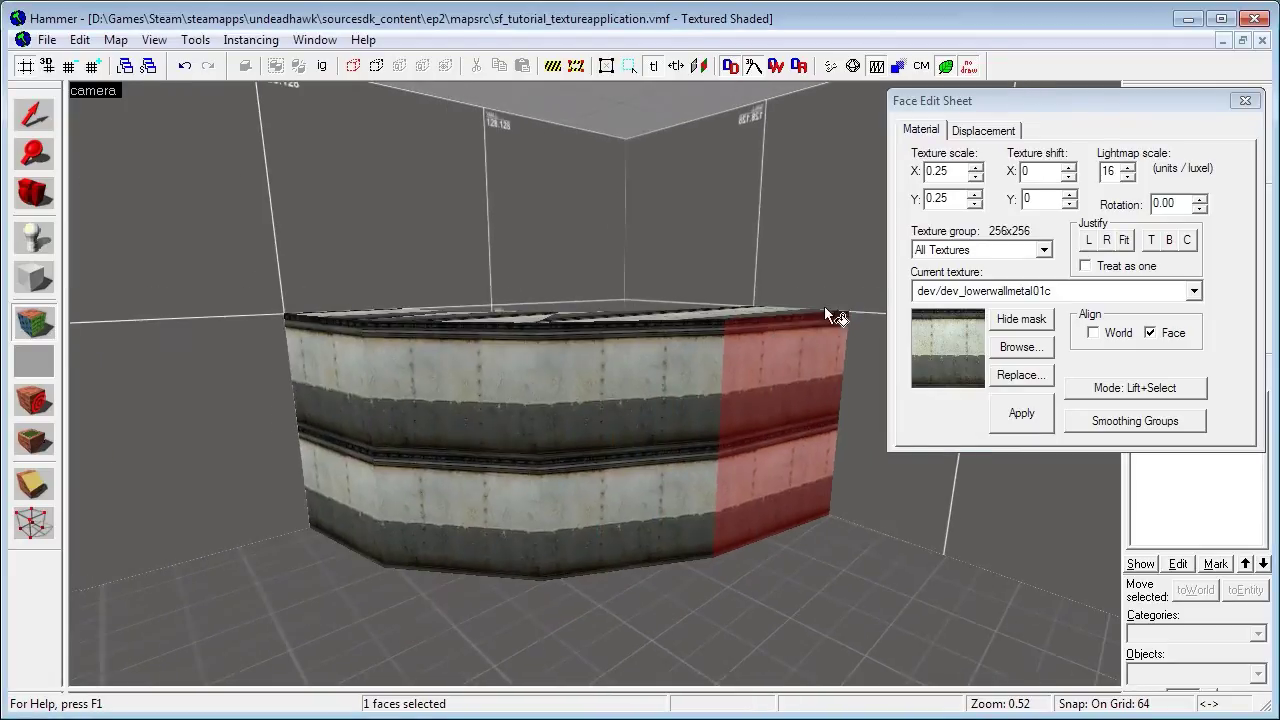
{"action": "key", "text": "ctrl+z"}
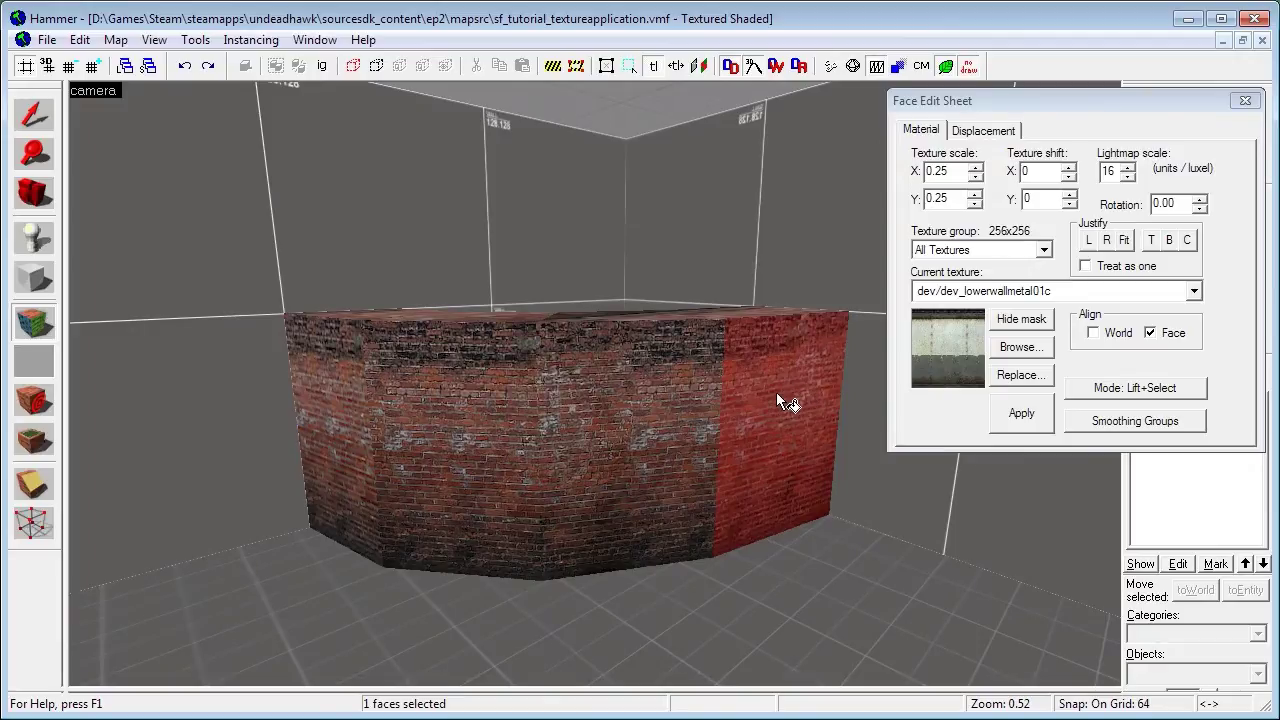
- Select the leftmost outer face of the curved brick wall and lift its dev/dev_brickwall012d texture
{"action": "key", "text": "w"}
{"action": "left_click", "coordinate": [776, 421]}
{"action": "left_click", "coordinate": [700, 488]}
{"action": "key", "text": "w"}
{"action": "key", "text": "a"}
{"action": "left_click", "coordinate": [640, 477]}
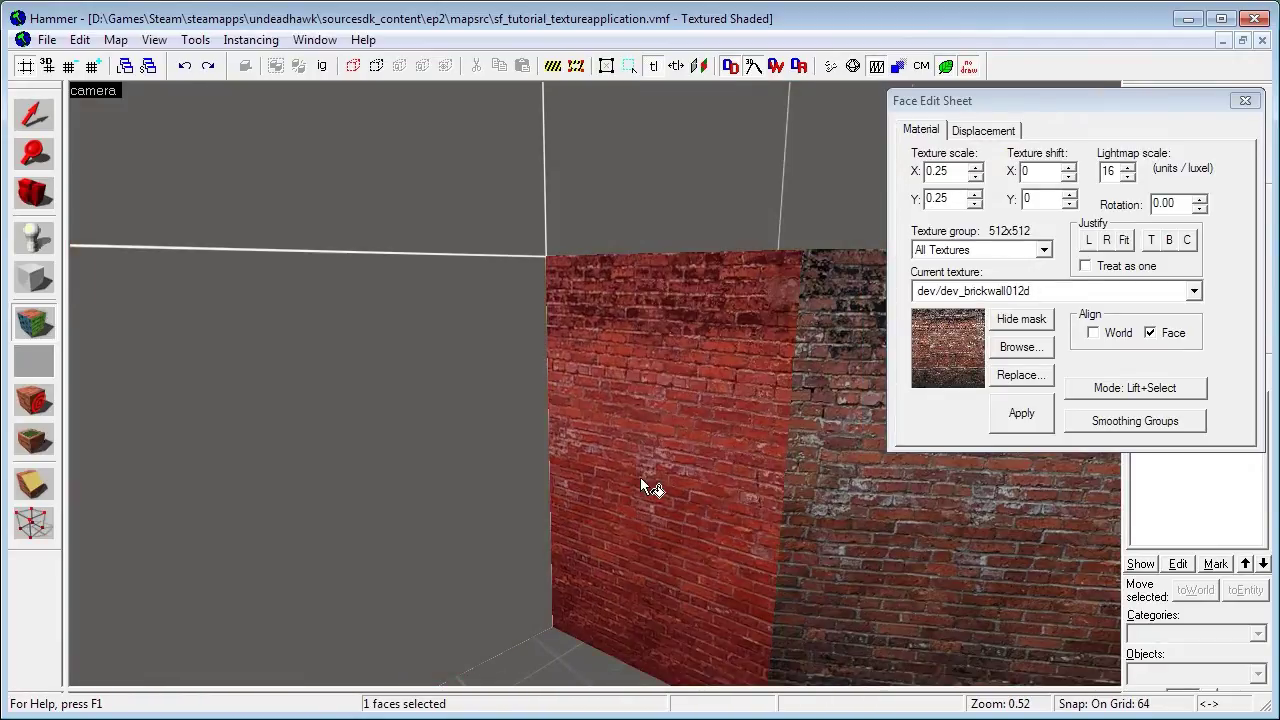
- Select the floor to clear the mask from the curved wall, and examine the brick seam between its two leftmost outer faces
{"action": "key", "text": "z"}
{"action": "key", "text": "a"}
{"action": "key", "text": "w"}
{"action": "key", "text": "d"}
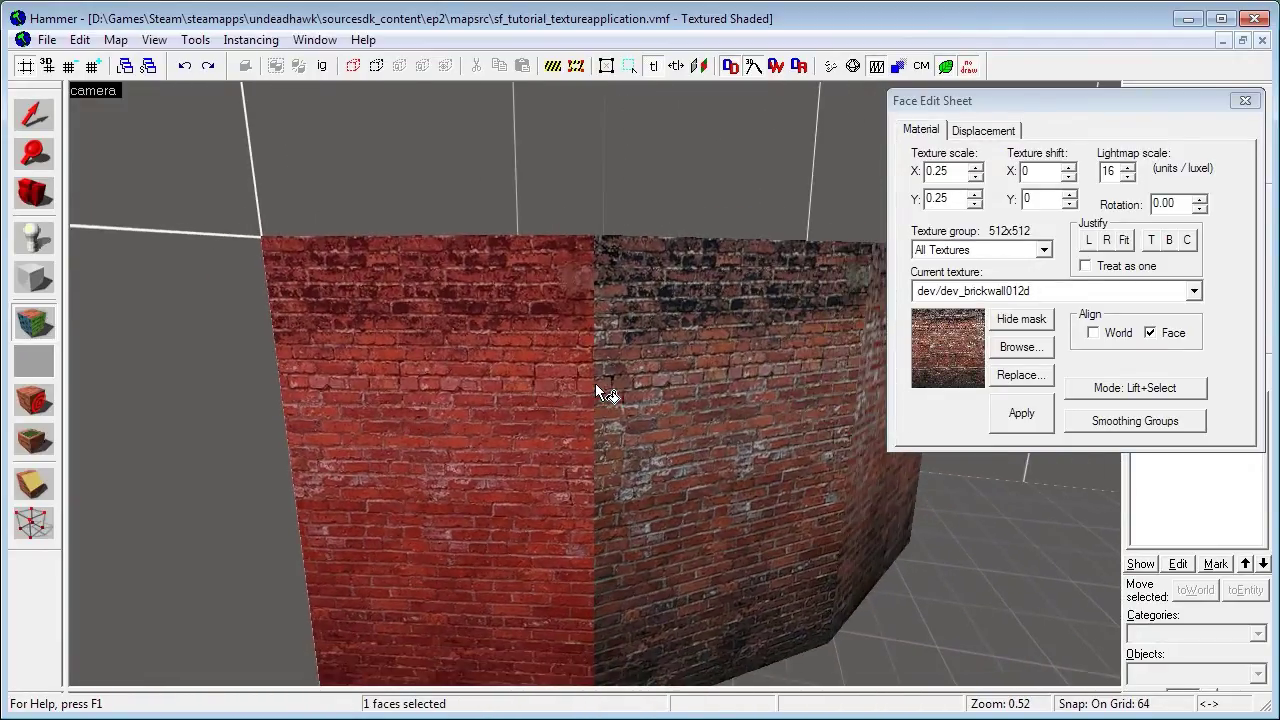
{"action": "key", "text": "z"}
{"action": "key", "text": "w"}
{"action": "key", "text": "s"}
{"action": "key", "text": "z"}
{"action": "left_click", "coordinate": [731, 591]}
{"action": "key", "text": "z"}
{"action": "key", "text": "w"}
{"action": "key", "text": "w"}
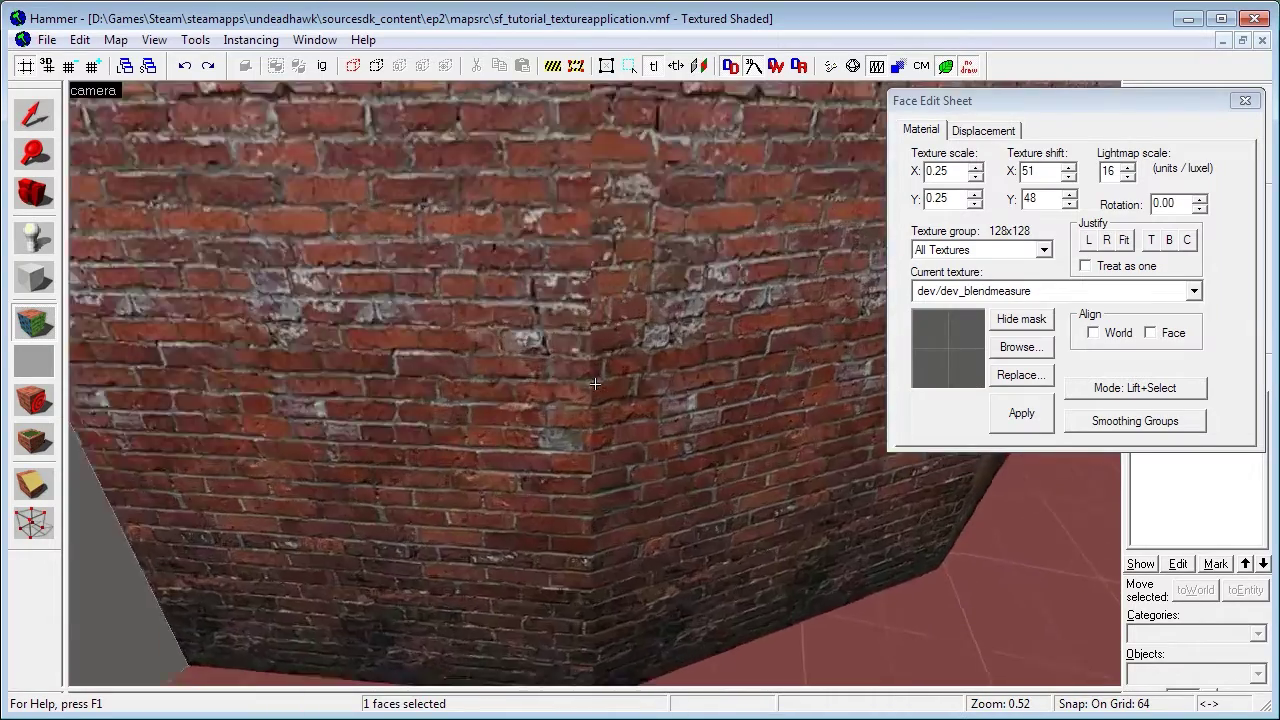
{"action": "scroll", "coordinate": [595, 383], "scroll_direction": "down", "scroll_amount": 3}
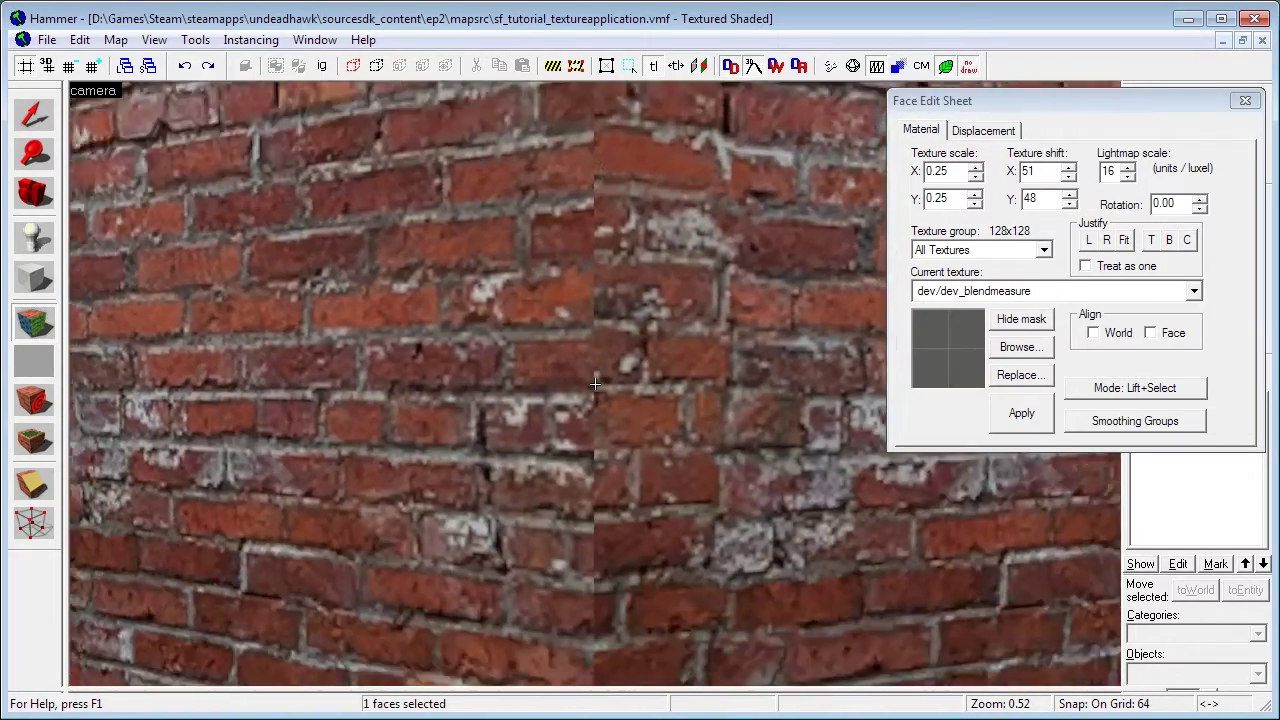
{"action": "key", "text": "s"}
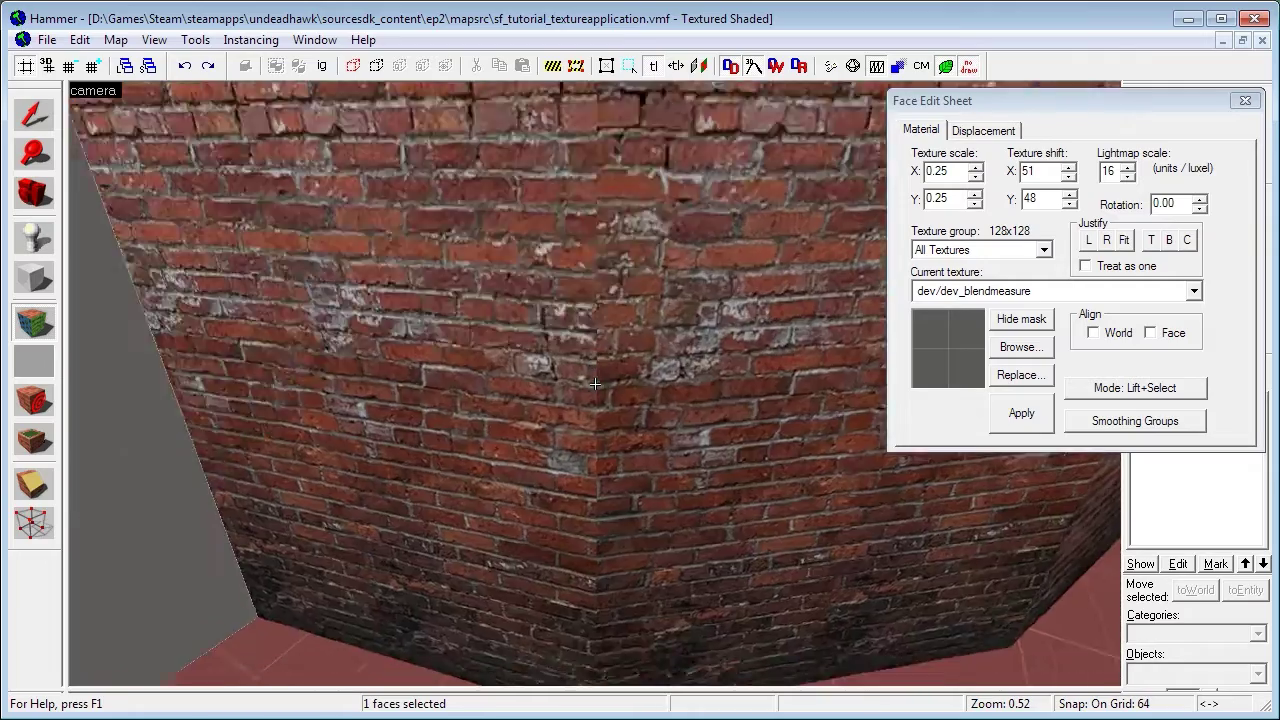
{"action": "key", "text": "w"}
{"action": "key", "text": "w"}
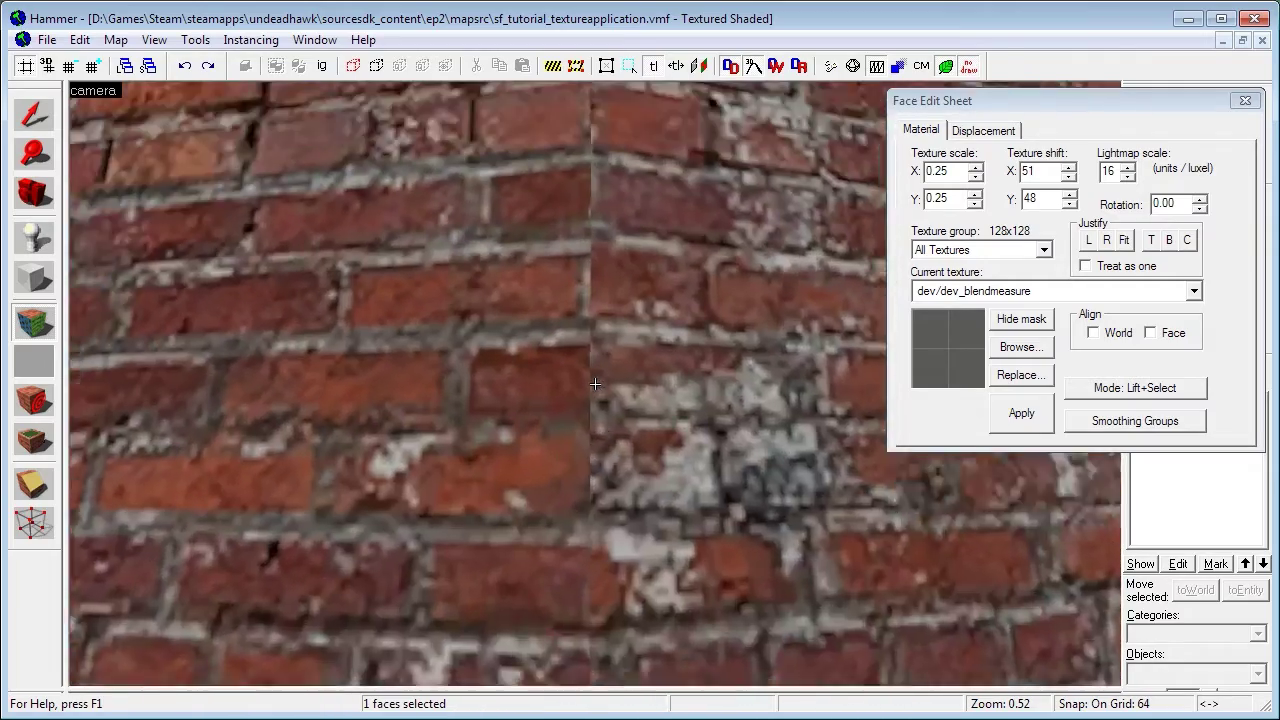
{"action": "key", "text": "s"}
{"action": "key", "text": "w"}
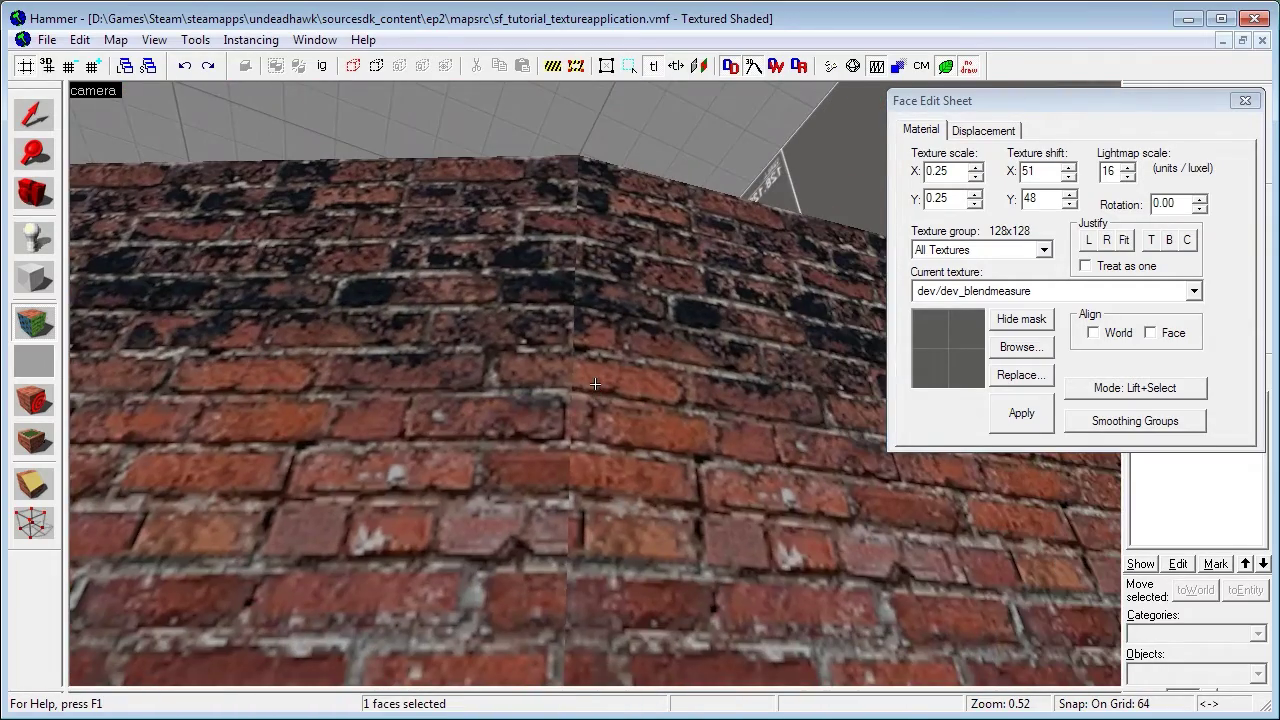
{"action": "key", "text": "s"}
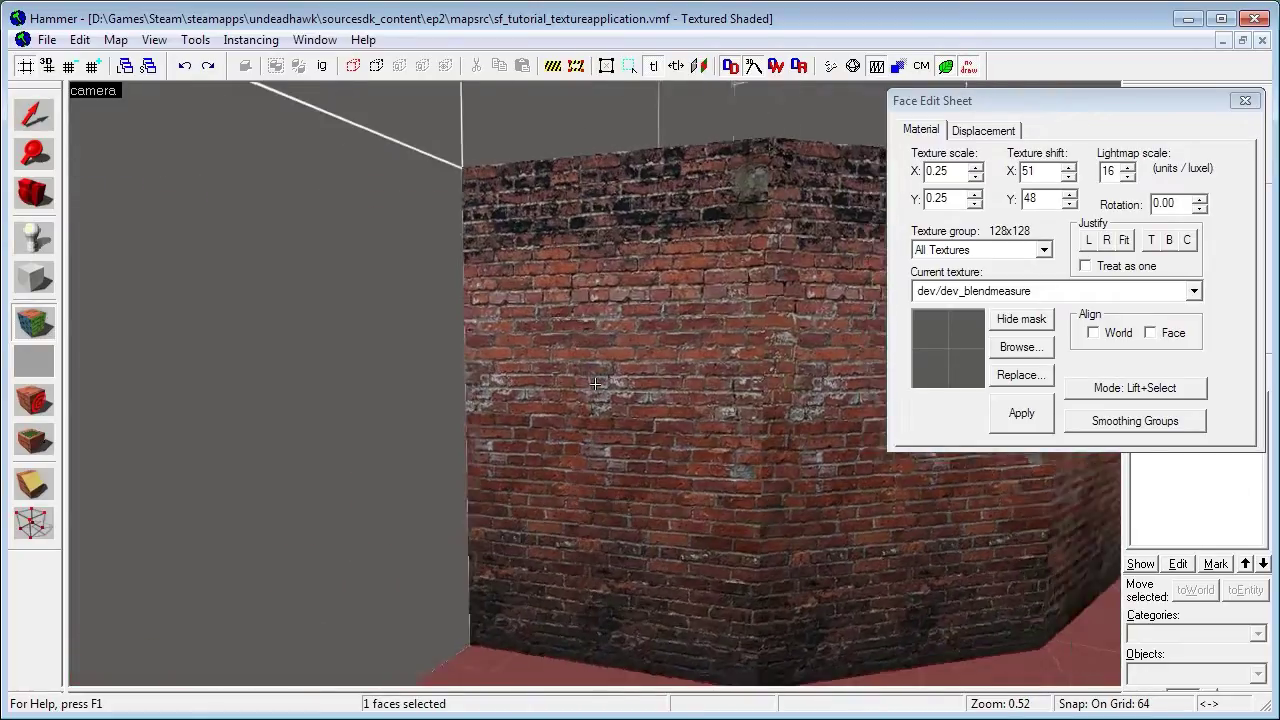
- Select the curved wall's leftmost outer face and wrap its brick texture onto the adjacent outer face, continuing the alignment
{"action": "key", "text": "w"}
{"action": "key", "text": "z"}
{"action": "left_click", "coordinate": [461, 382]}
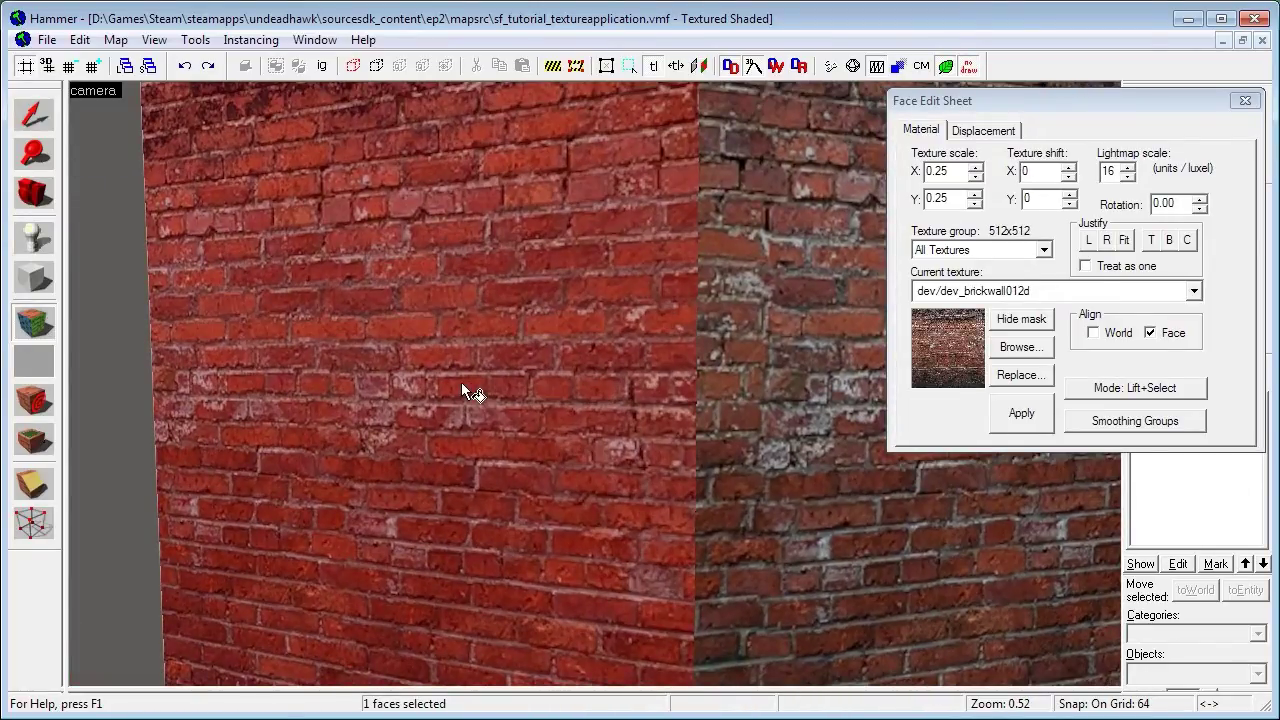
{"action": "key", "text": "s"}
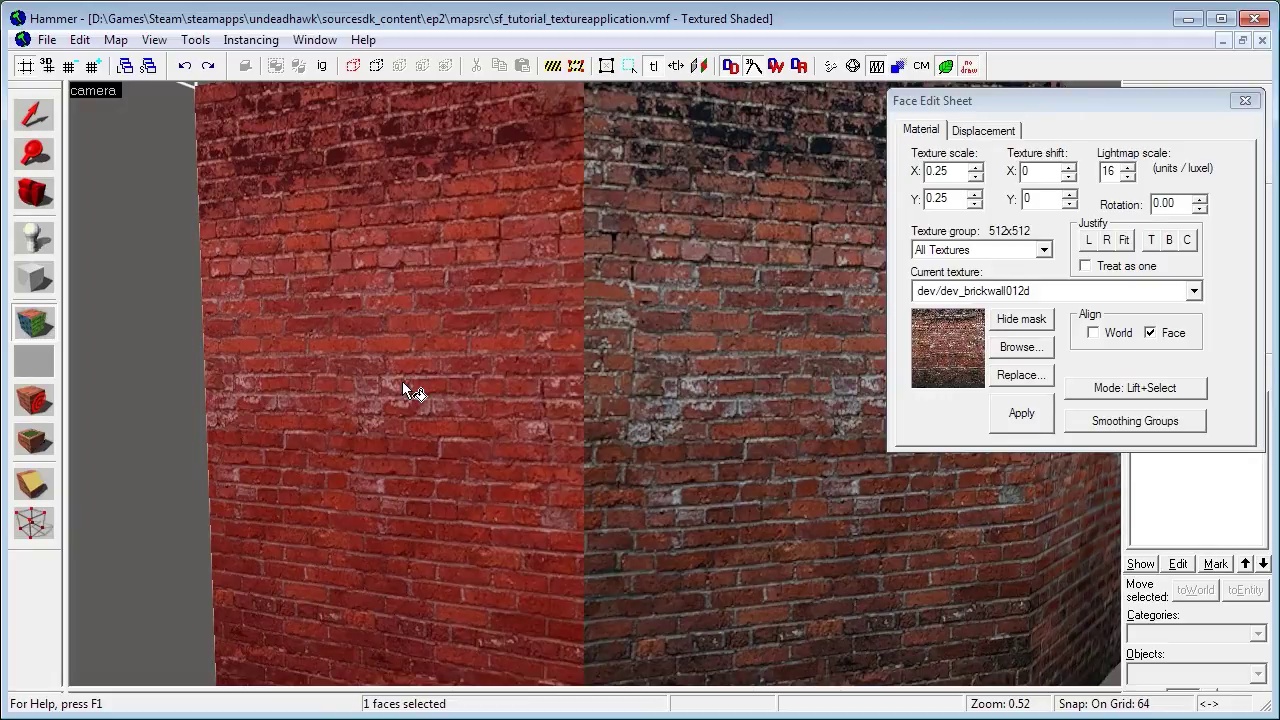
{"action": "key", "text": "w"}
{"action": "key", "text": "alt+w"}
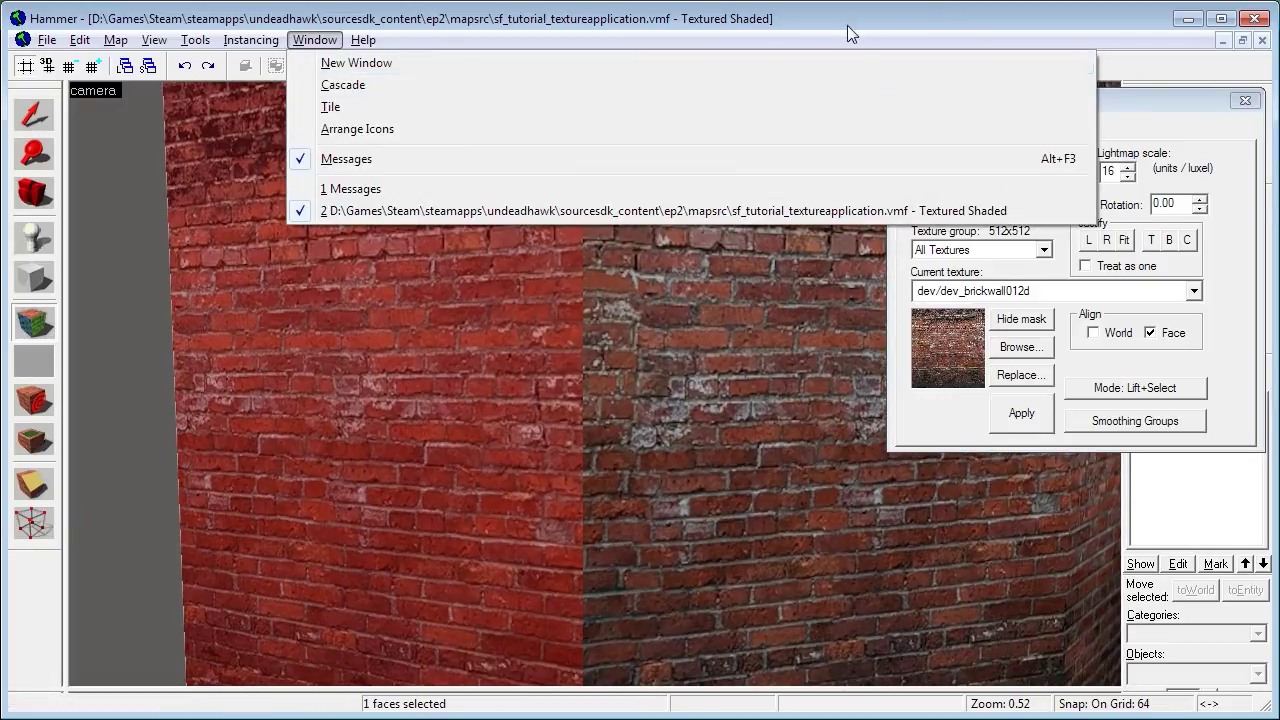
{"action": "key", "text": "Escape"}
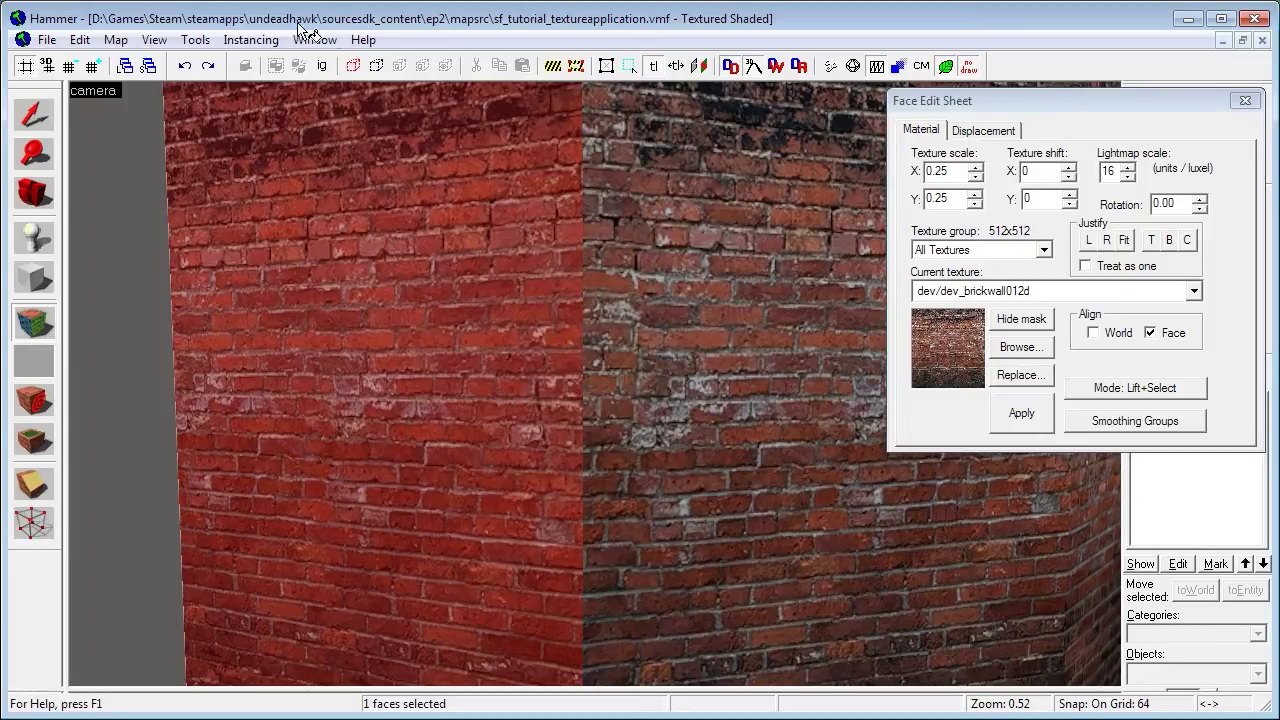
{"action": "key", "text": "s"}
{"action": "key", "text": "z"}
{"action": "key", "text": "w"}
{"action": "key", "text": "z"}
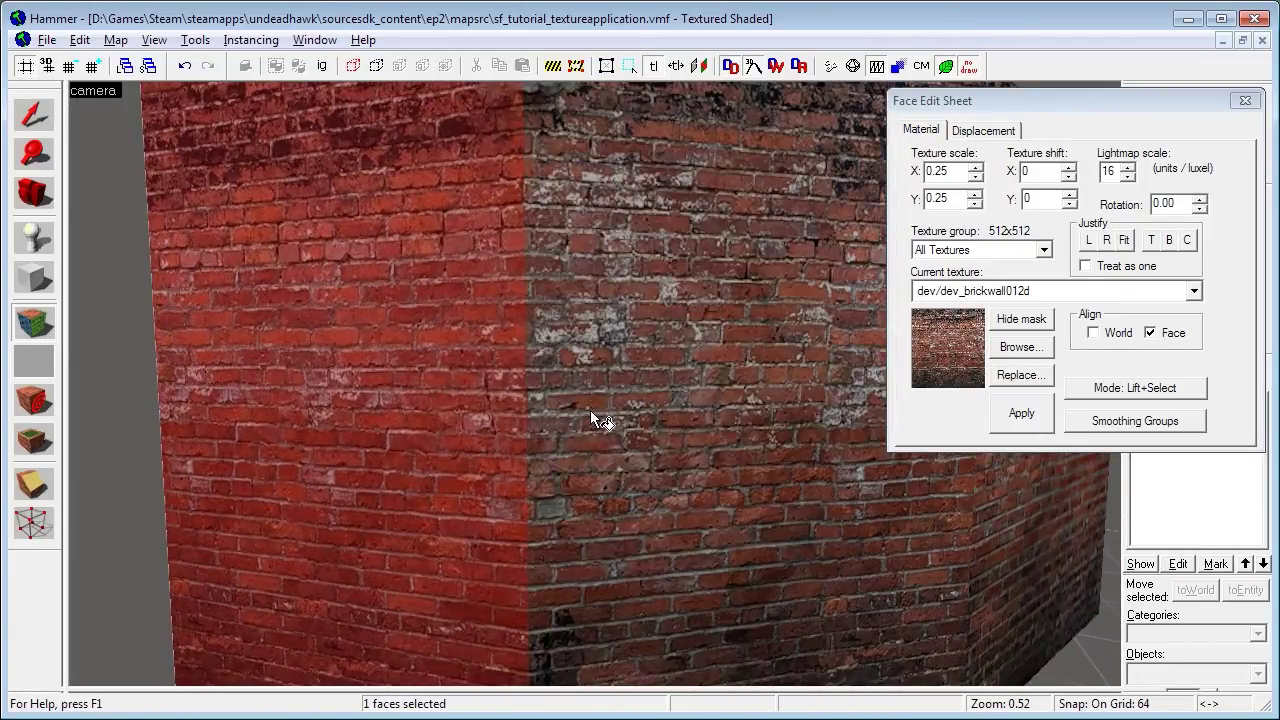
- Examine the wrapped brick seam between the two leftmost outer faces up close, with the floor selected instead of the wall
{"action": "key", "text": "s"}
{"action": "left_click", "coordinate": [710, 598]}
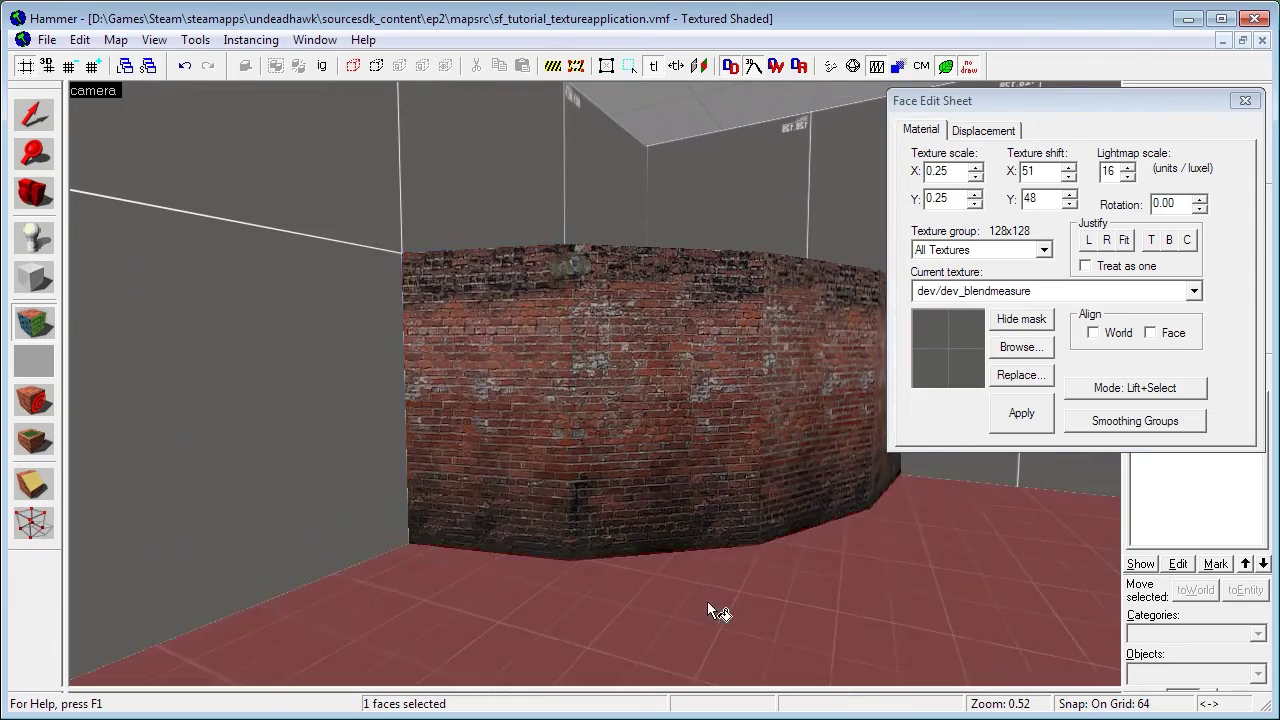
{"action": "key", "text": "w"}
{"action": "left_click", "coordinate": [560, 388]}
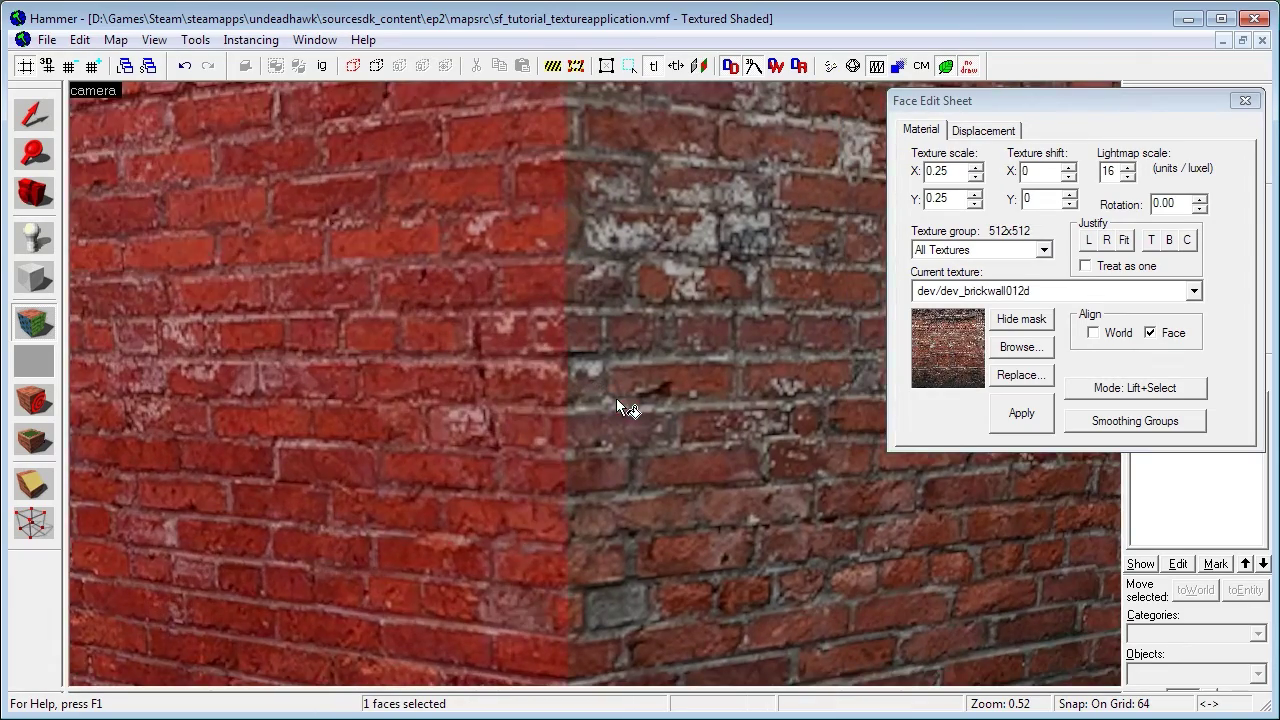
{"action": "left_click", "coordinate": [616, 398]}
{"action": "key", "text": "z"}
{"action": "key", "text": "s"}
{"action": "key", "text": "z"}
{"action": "left_click", "coordinate": [648, 566]}
{"action": "key", "text": "z"}
{"action": "key", "text": "w"}
{"action": "key", "text": "w"}
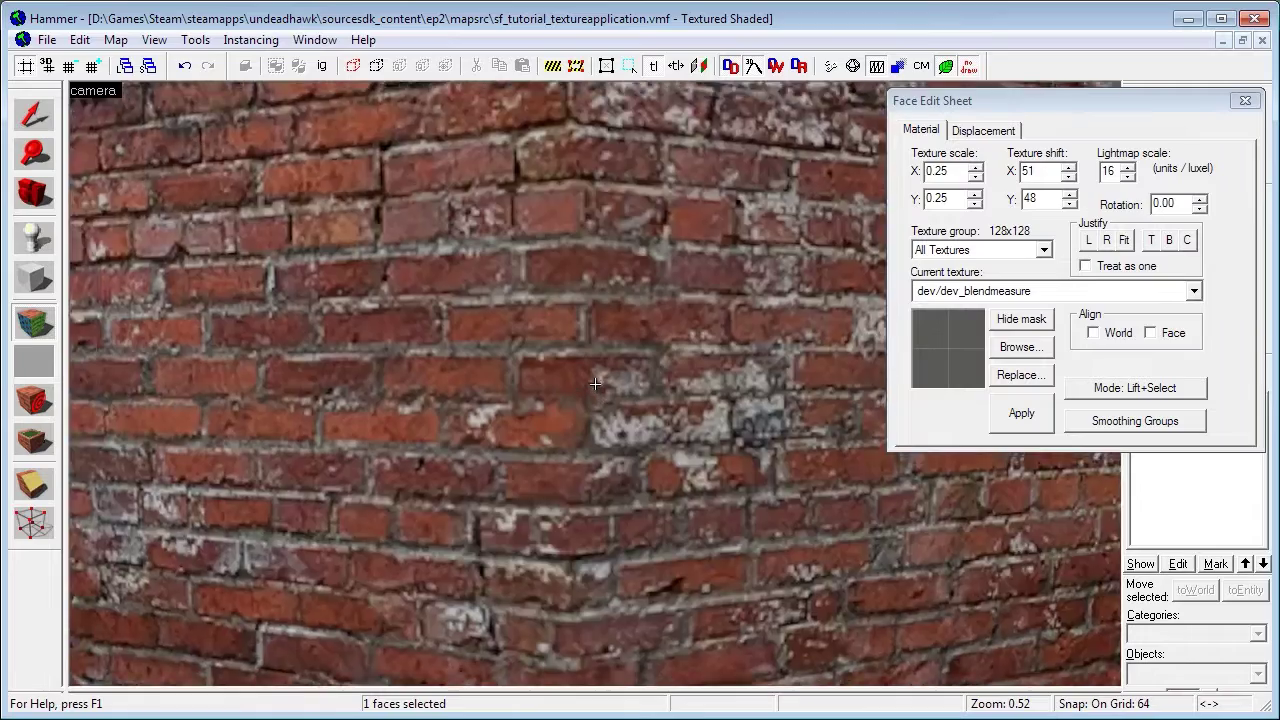
{"action": "key", "text": "s"}
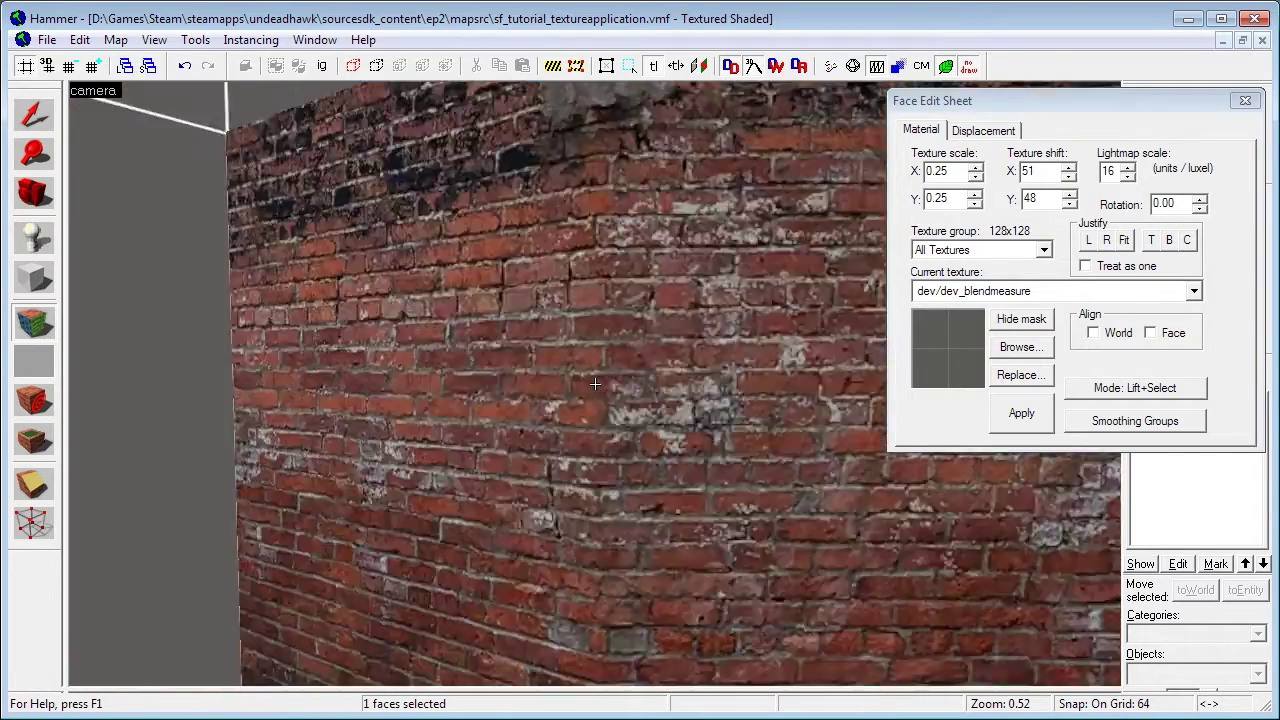
{"action": "key", "text": "w"}
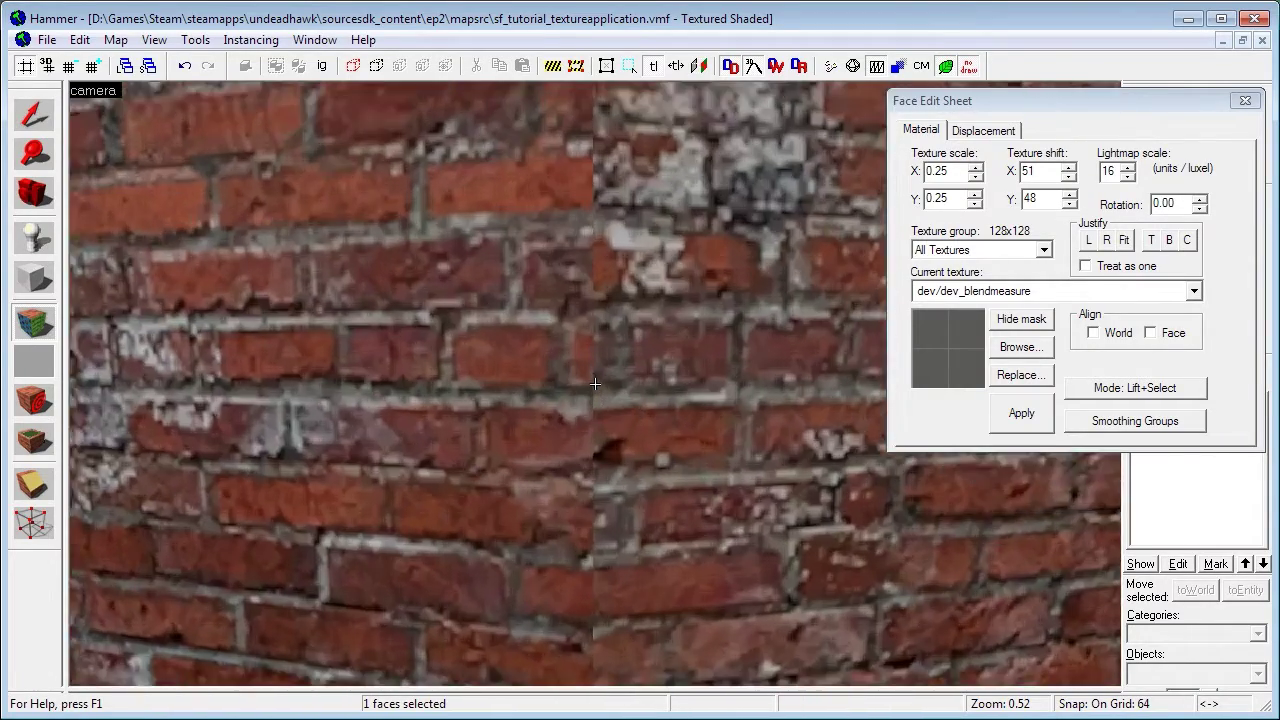
- Wrap the brick texture from the second outer face onto the third, and from the third onto the rightmost outer face
{"action": "key", "text": "s"}
{"action": "key", "text": "z"}
{"action": "left_click", "coordinate": [506, 387]}
{"action": "right_click", "coordinate": [629, 383], "text": "alt"}
{"action": "key", "text": "z"}
{"action": "key", "text": "d"}
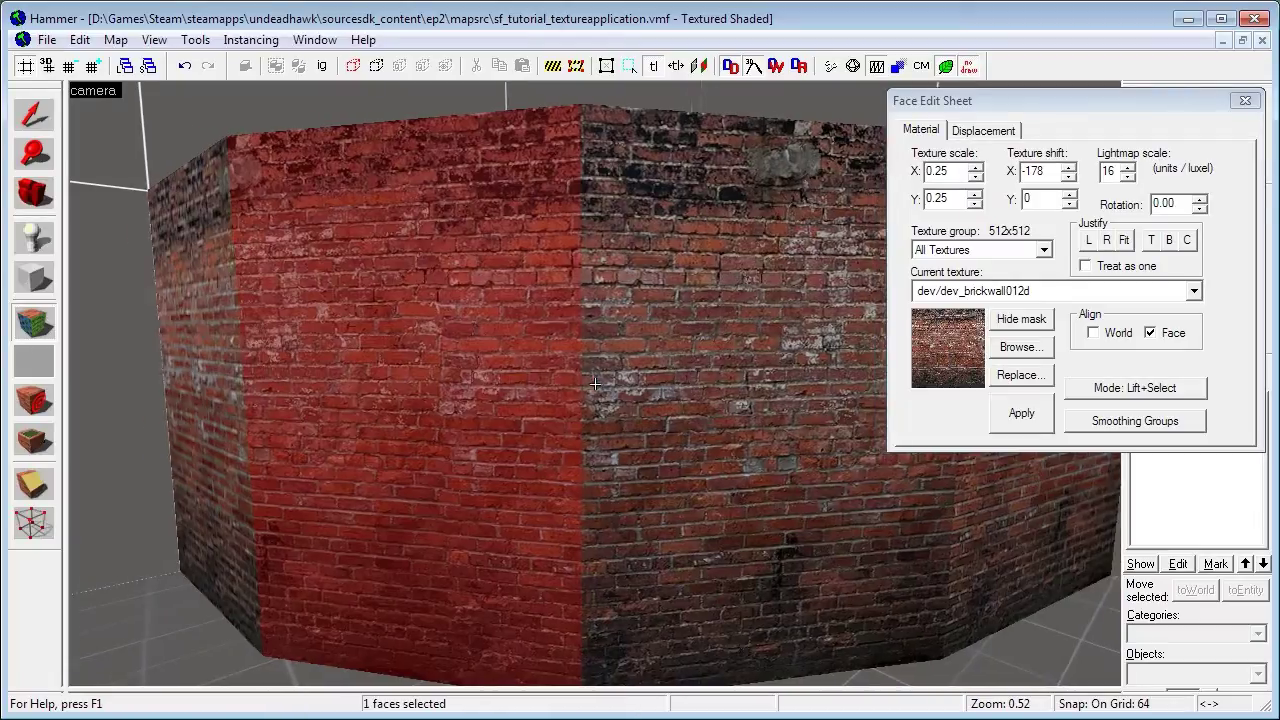
{"action": "key", "text": "z"}
{"action": "left_click", "coordinate": [572, 388]}
{"action": "right_click", "coordinate": [734, 395], "text": "alt"}
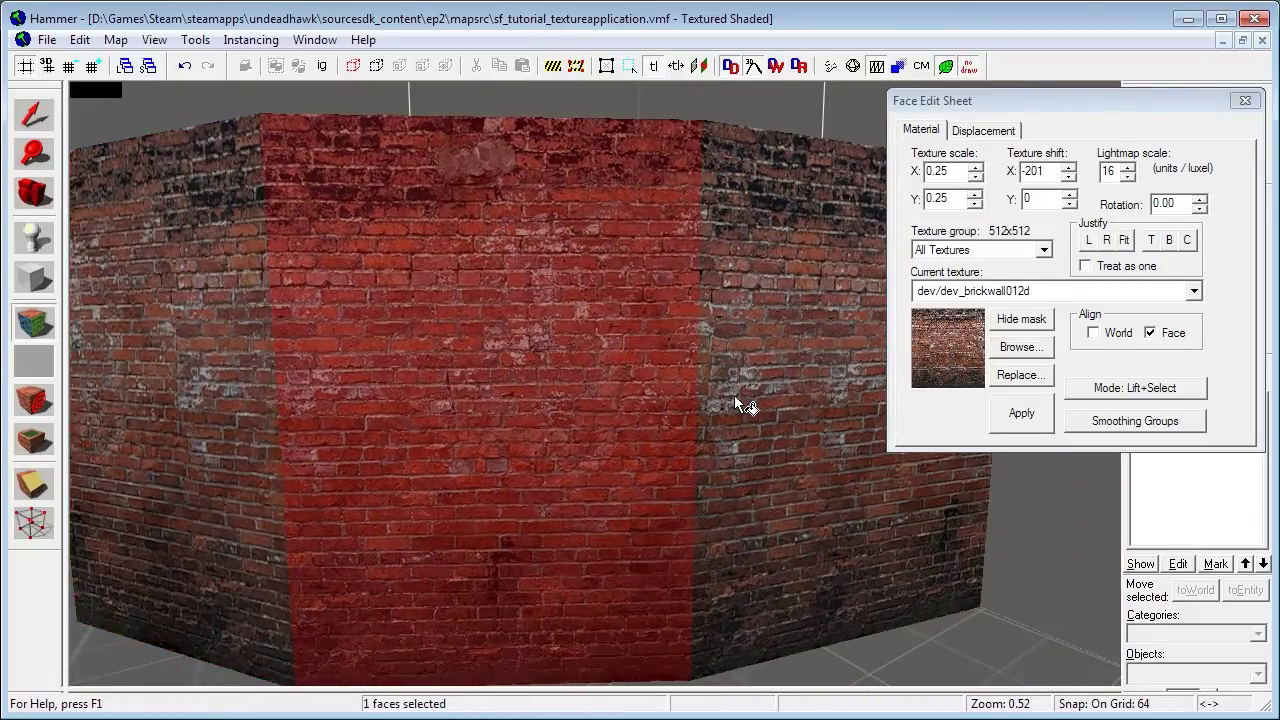
- Try wrapping the texture from the second outer face onto the non-adjacent rightmost one, and rewrap it from the third face
{"action": "left_click", "coordinate": [208, 381]}
{"action": "right_click", "coordinate": [765, 380]}
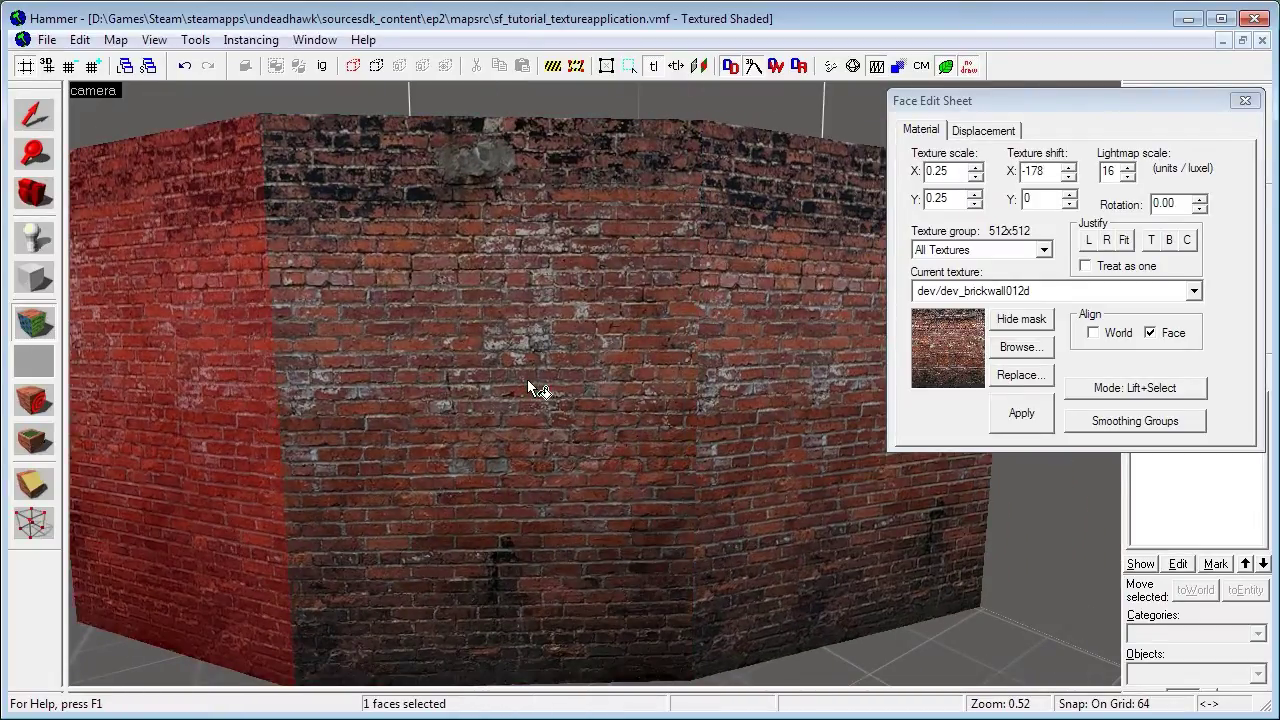
{"action": "left_click", "coordinate": [532, 388]}
{"action": "right_click", "coordinate": [741, 405]}
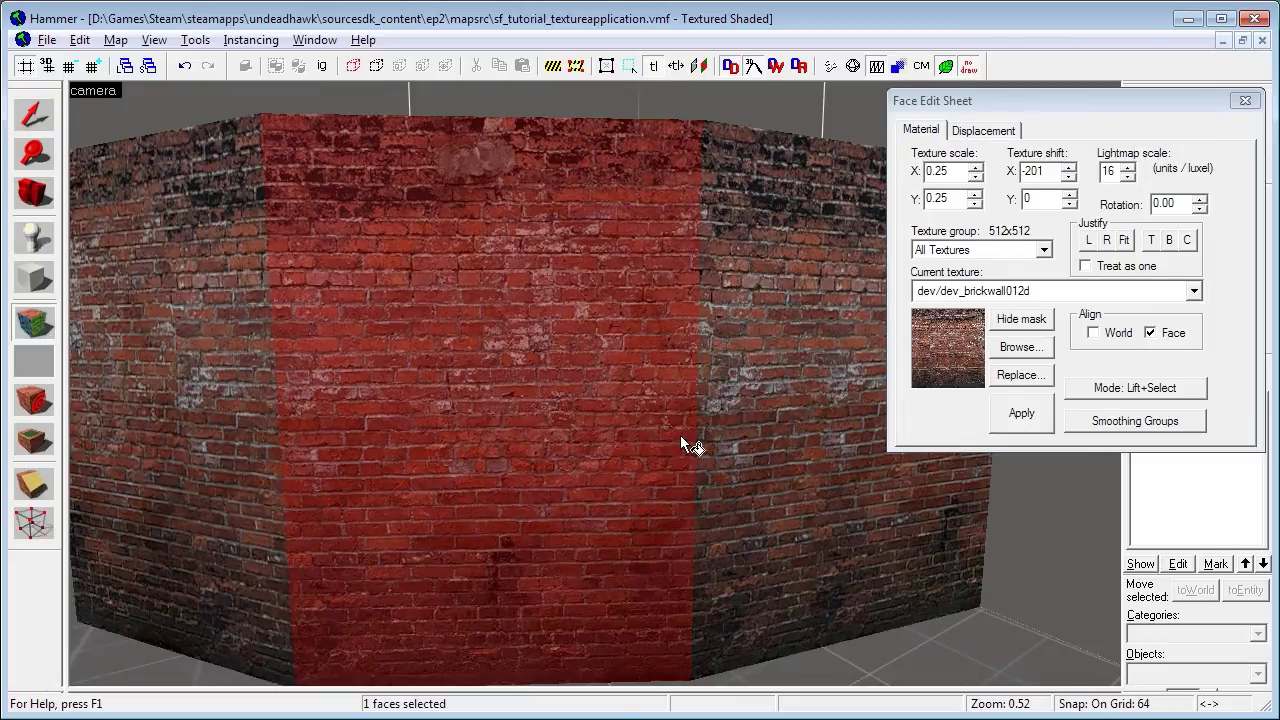
- Examine how the brick texture is aligned on the top faces of the curved wall
{"action": "key", "text": "s"}
{"action": "key", "text": "z"}
{"action": "key", "text": "w"}
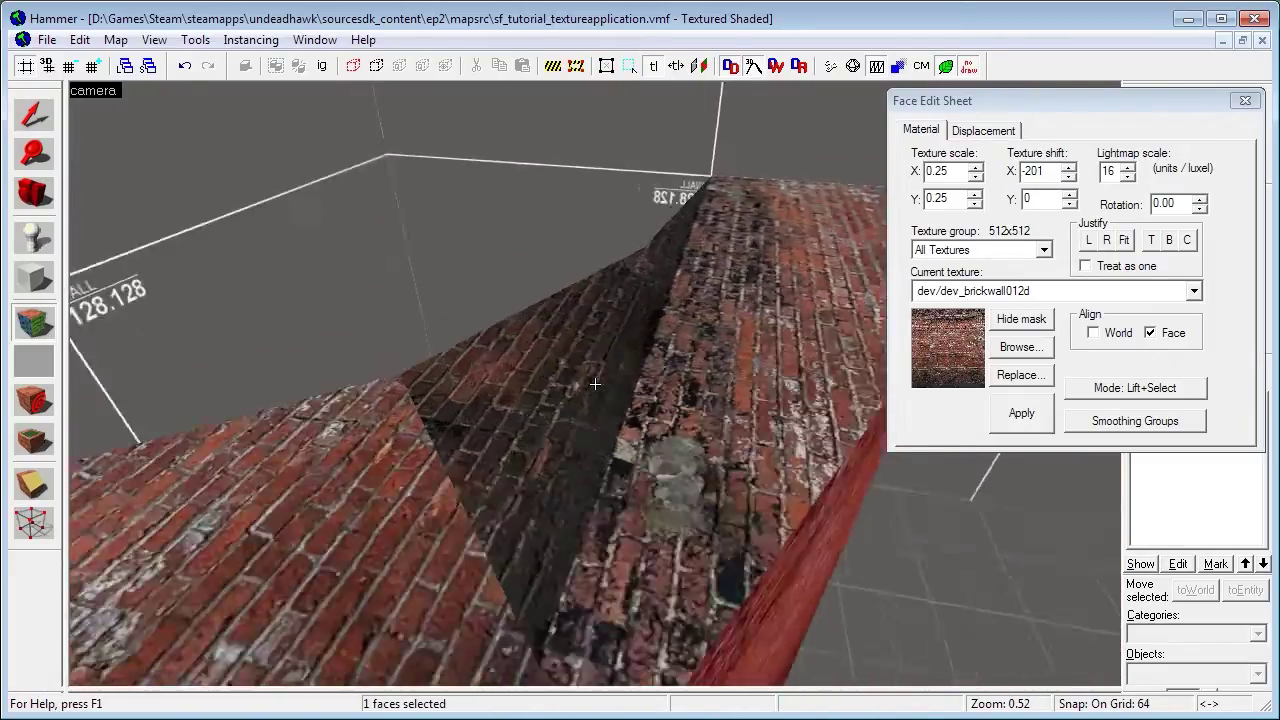
{"action": "key", "text": "s"}
{"action": "key", "text": "w"}
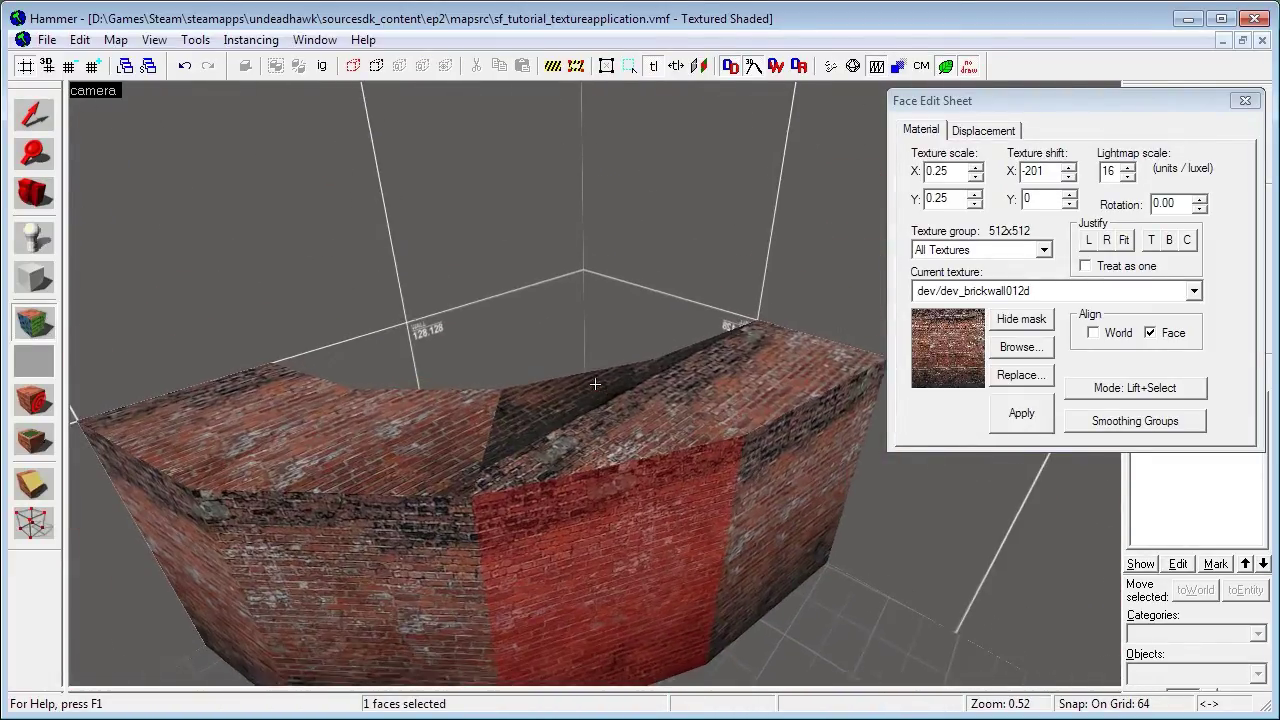
{"action": "key", "text": "w"}
{"action": "key", "text": "z"}
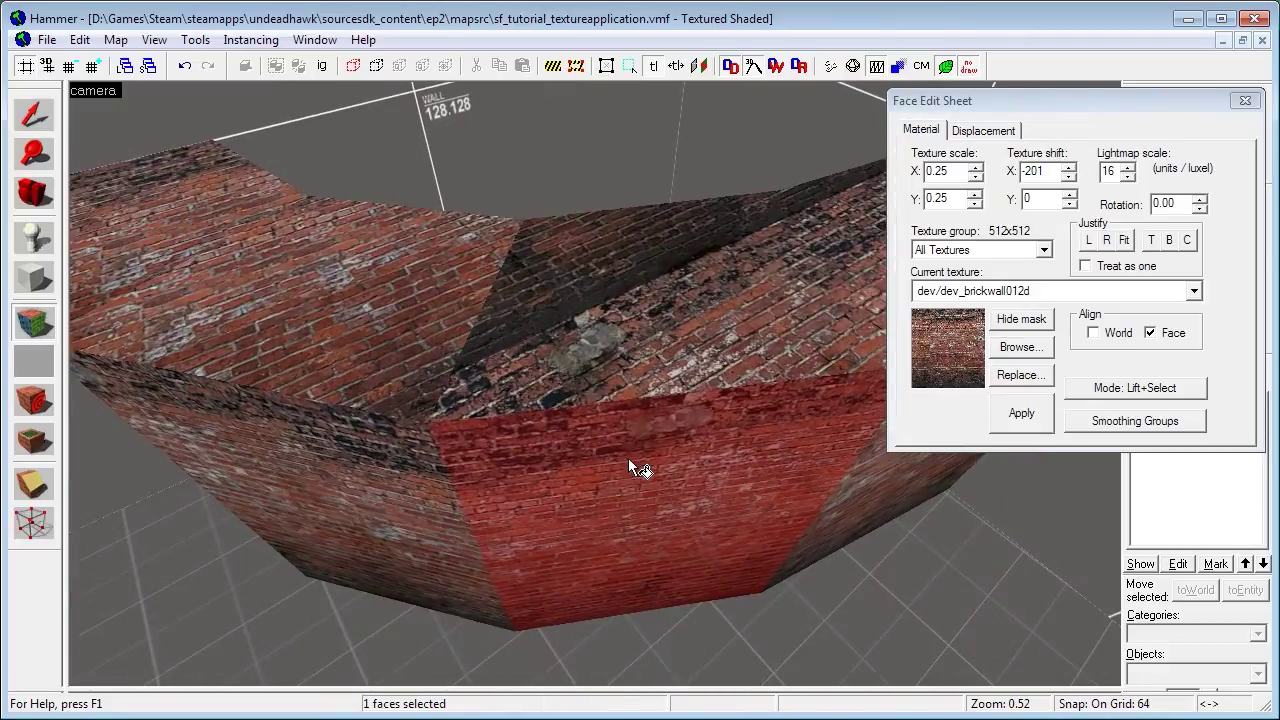
{"action": "scroll", "coordinate": [628, 458], "scroll_direction": "up", "scroll_amount": 1}
{"action": "scroll", "coordinate": [628, 458], "scroll_direction": "down", "scroll_amount": 3}
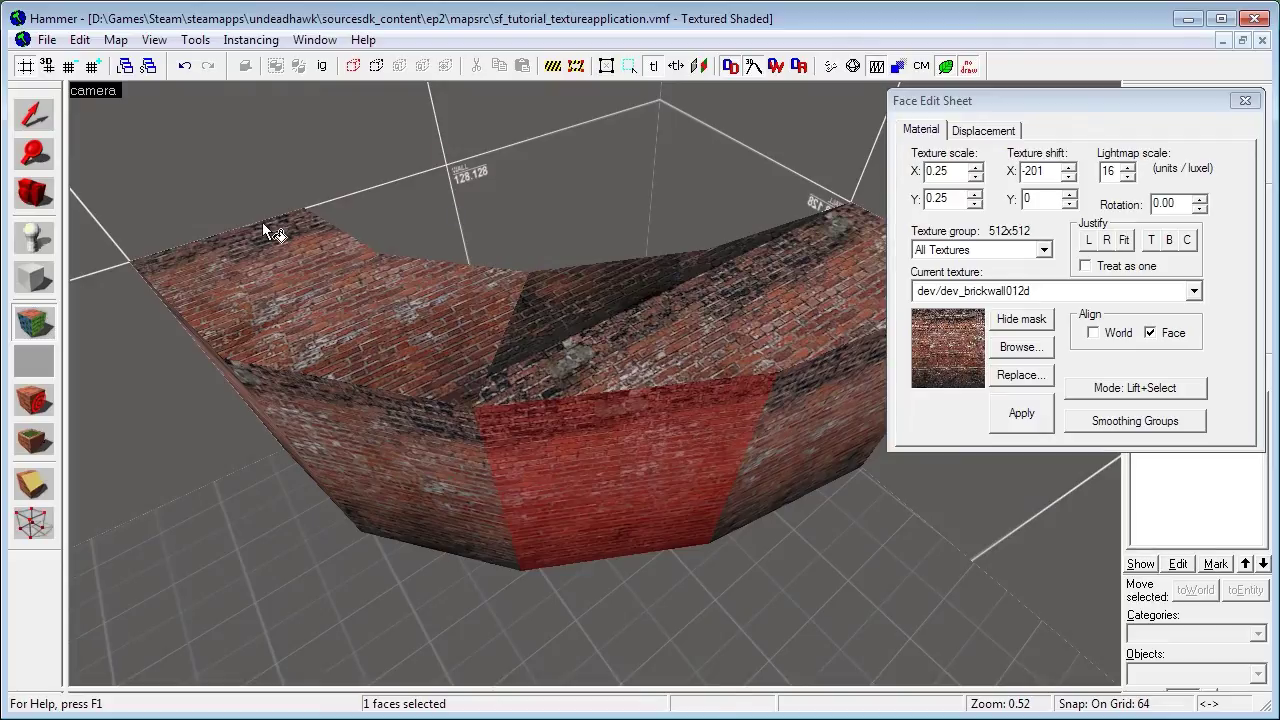
- Wrap the brick texture from each of the four outer faces onto the top face above it, working from rightmost to leftmost
{"action": "key", "text": "z"}
{"action": "key", "text": "z"}
{"action": "left_click", "coordinate": [774, 502]}
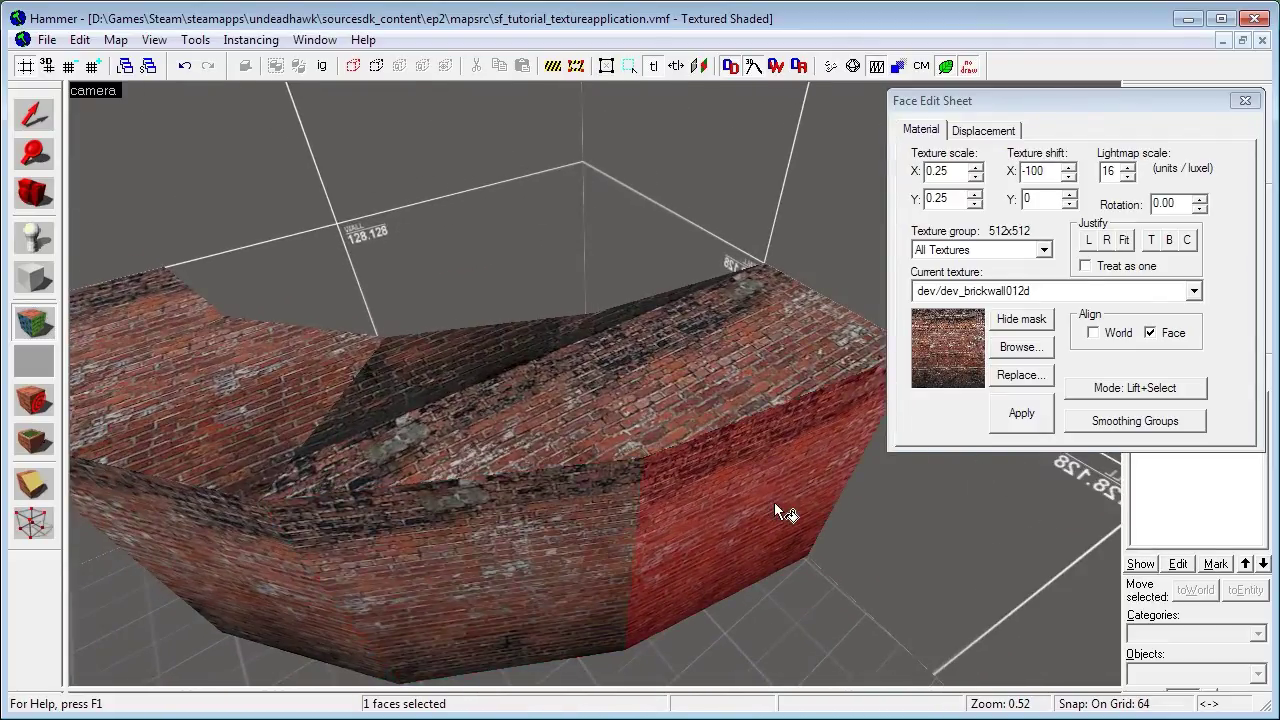
{"action": "left_click", "coordinate": [497, 560]}
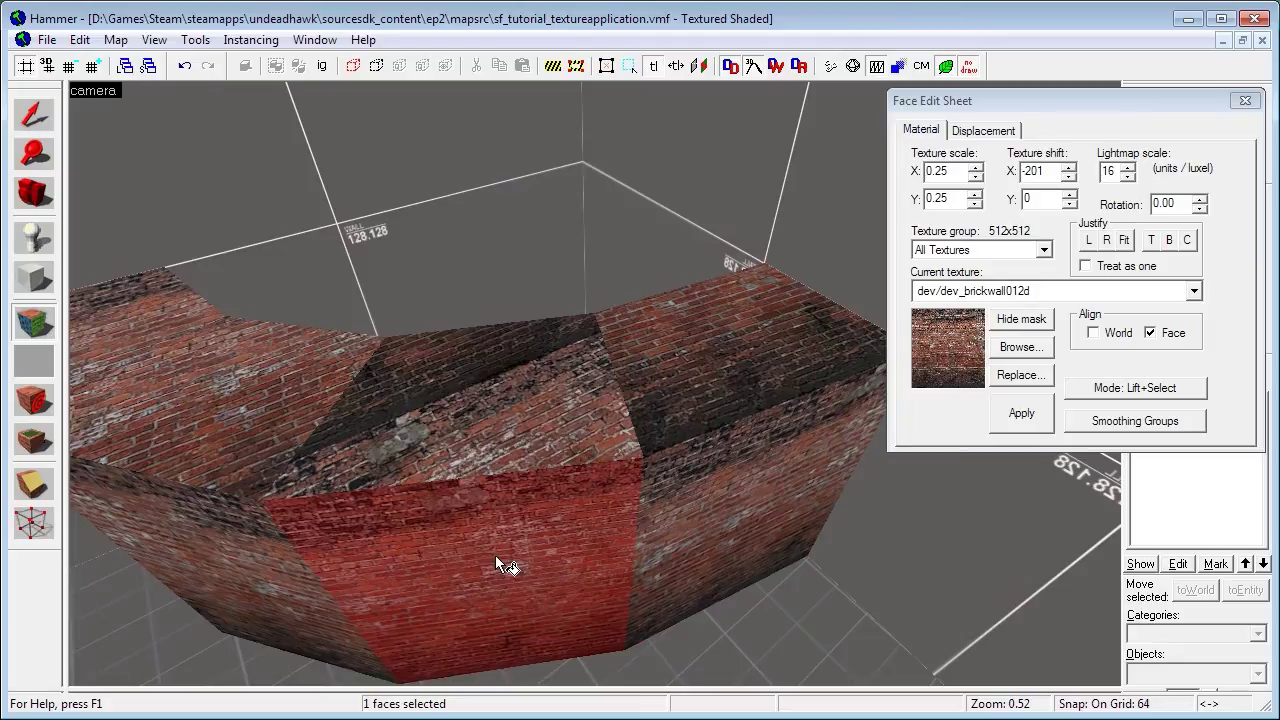
{"action": "right_click", "coordinate": [501, 416]}
{"action": "left_click", "coordinate": [228, 537]}
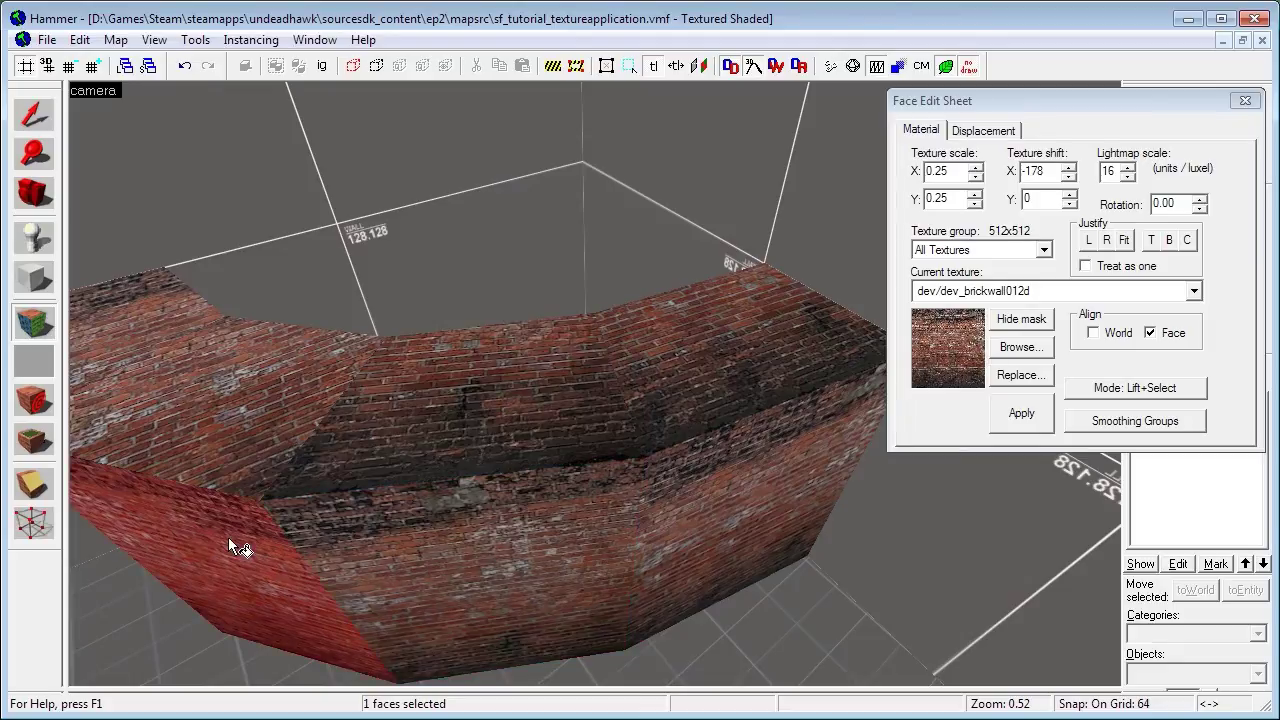
{"action": "right_click", "coordinate": [220, 436]}
{"action": "key", "text": "a"}
{"action": "left_click", "coordinate": [333, 443]}
{"action": "right_click", "coordinate": [347, 344]}
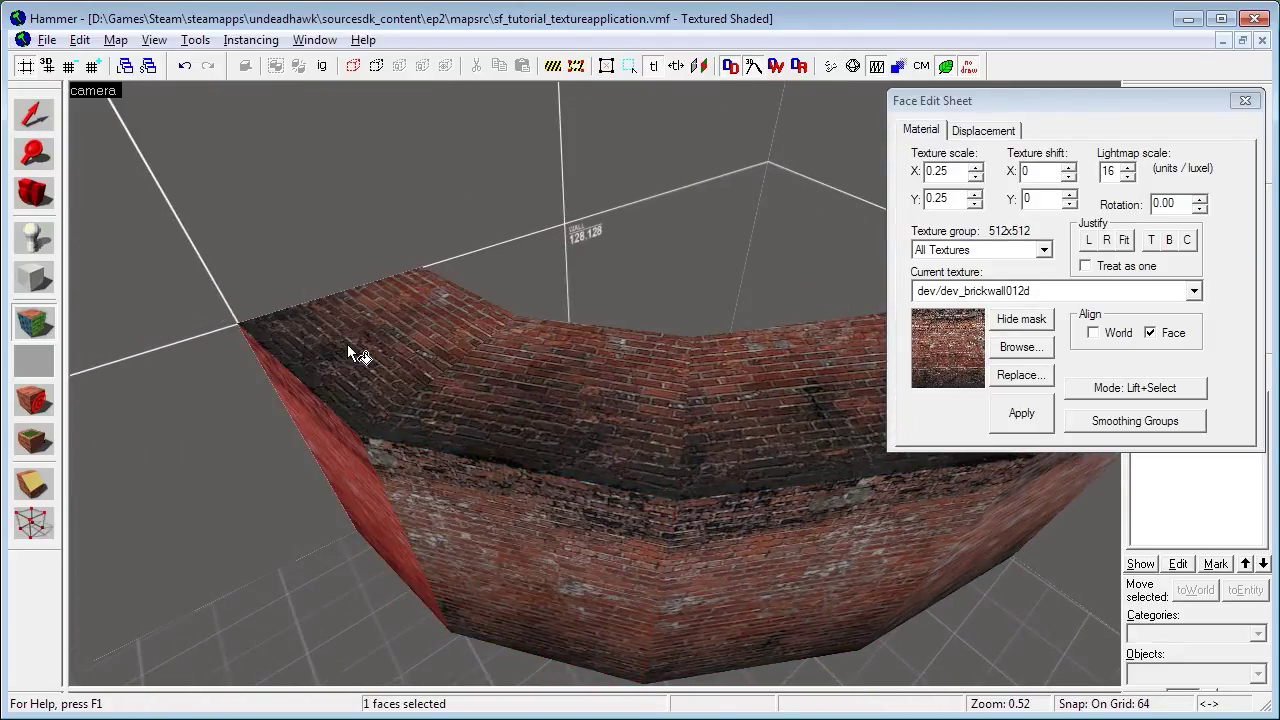
- Examine the wrapped brick texture across the curved wall's top faces from several angles, and select a room wall
{"action": "key", "text": "z"}
{"action": "key", "text": "w"}
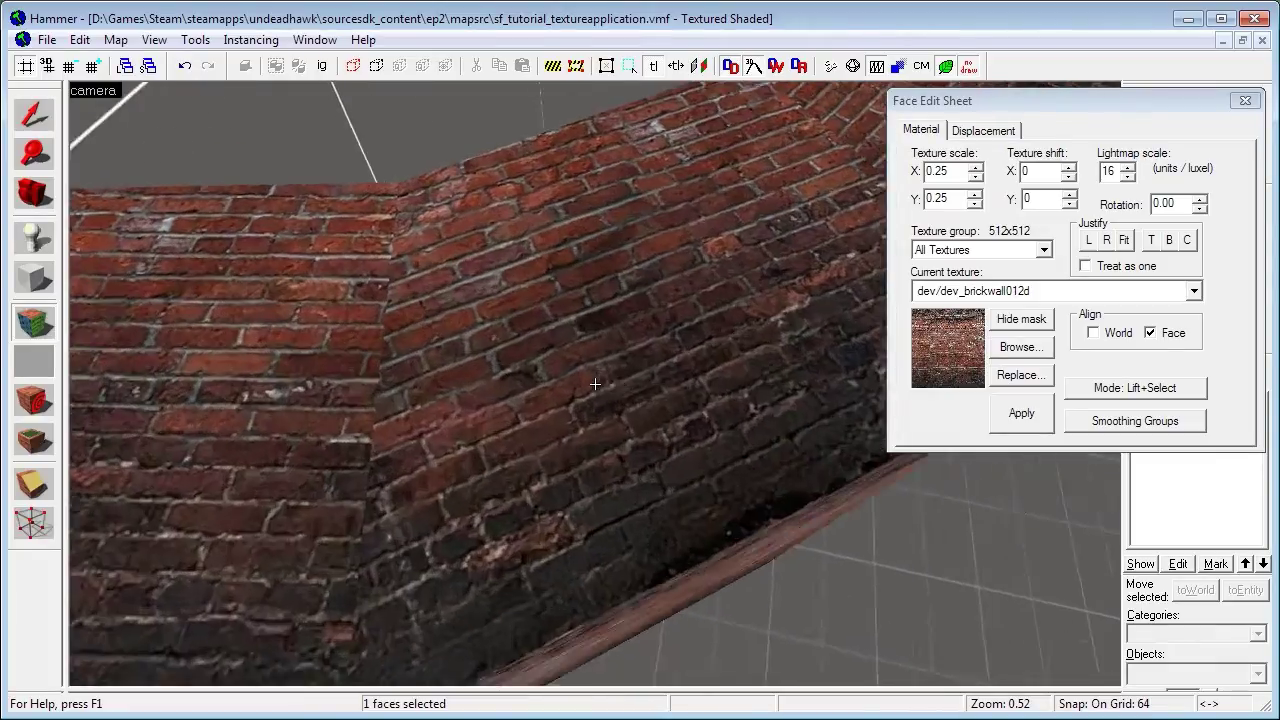
{"action": "key", "text": "s"}
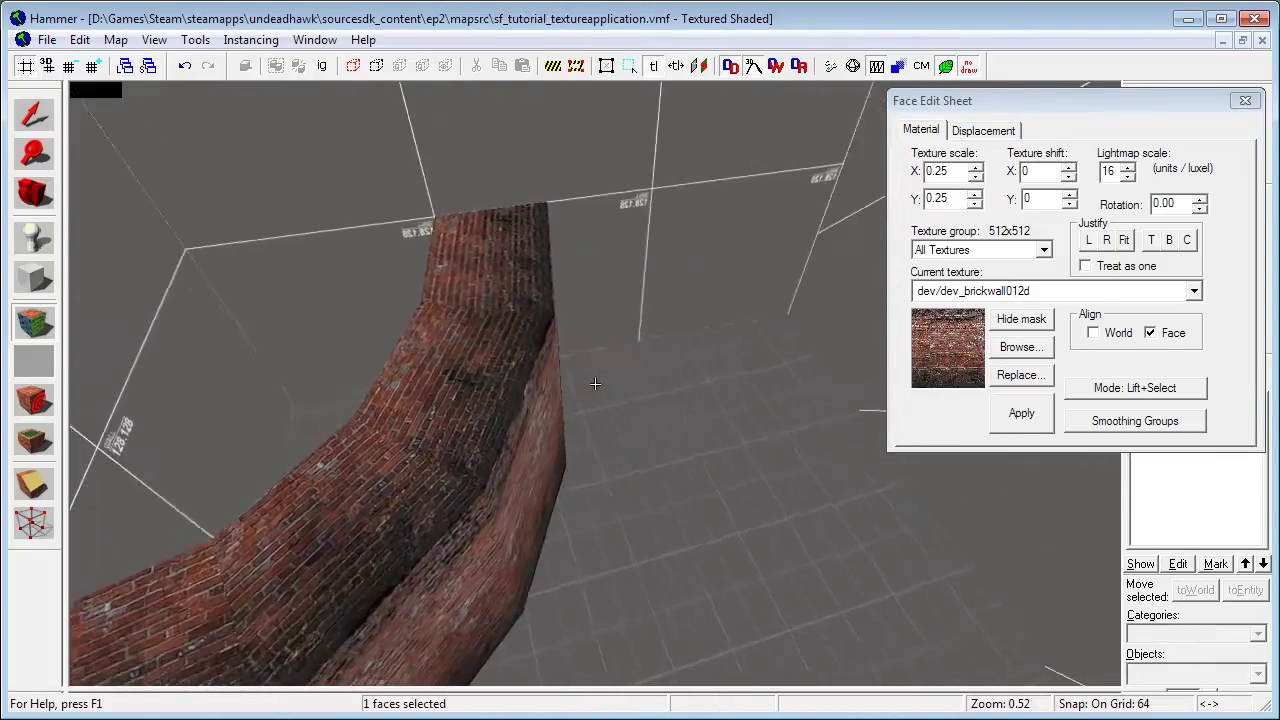
{"action": "key", "text": "d"}
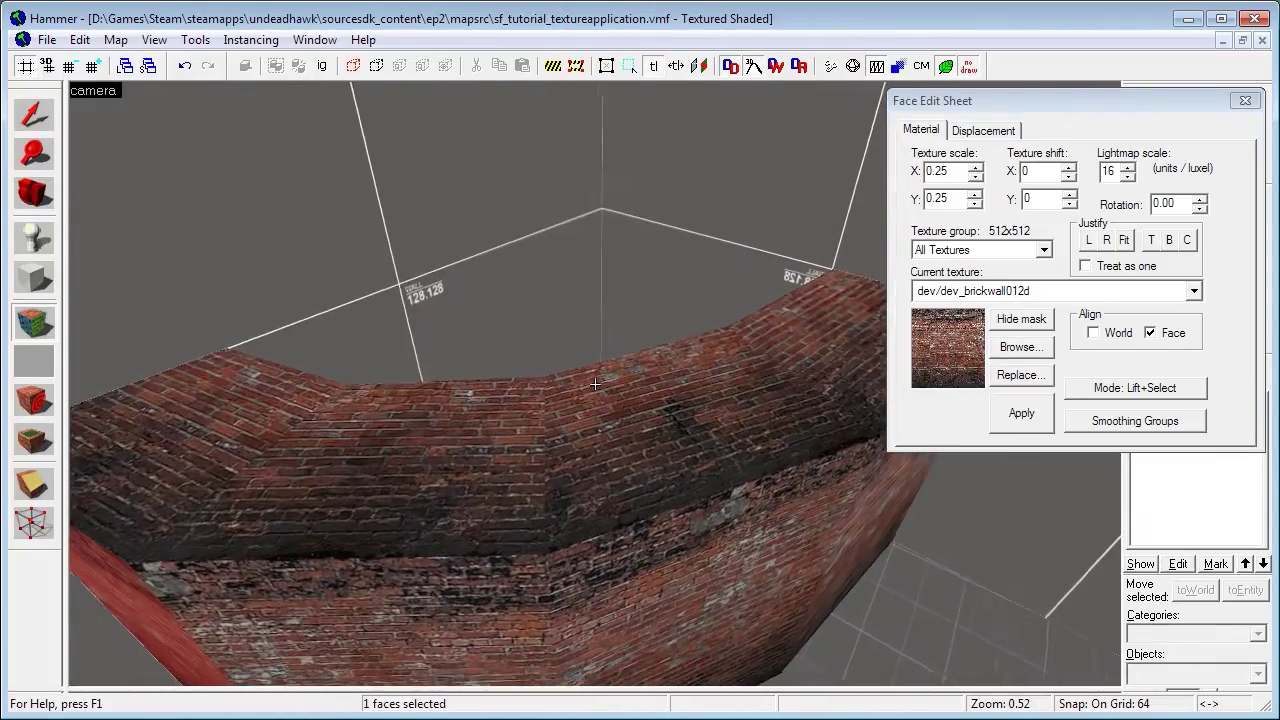
{"action": "key", "text": "Left"}
{"action": "key", "text": "d"}
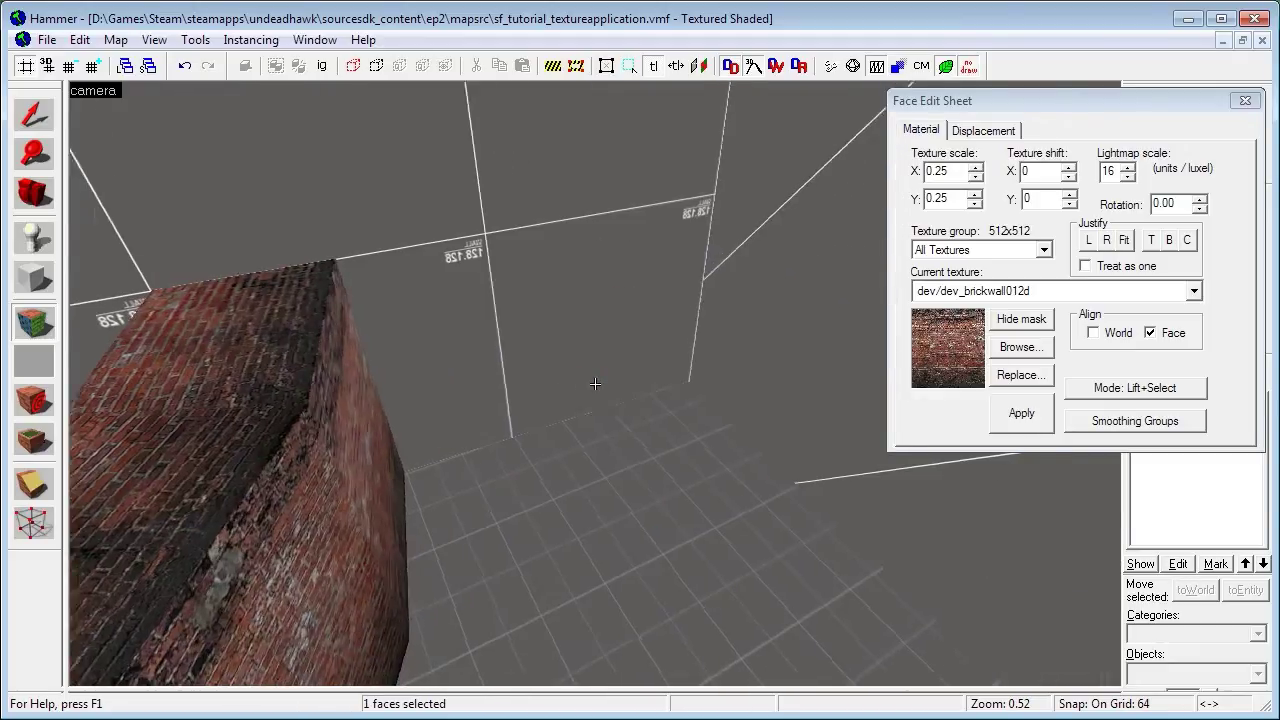
{"action": "left_click", "coordinate": [595, 384]}
{"action": "key", "text": "z"}
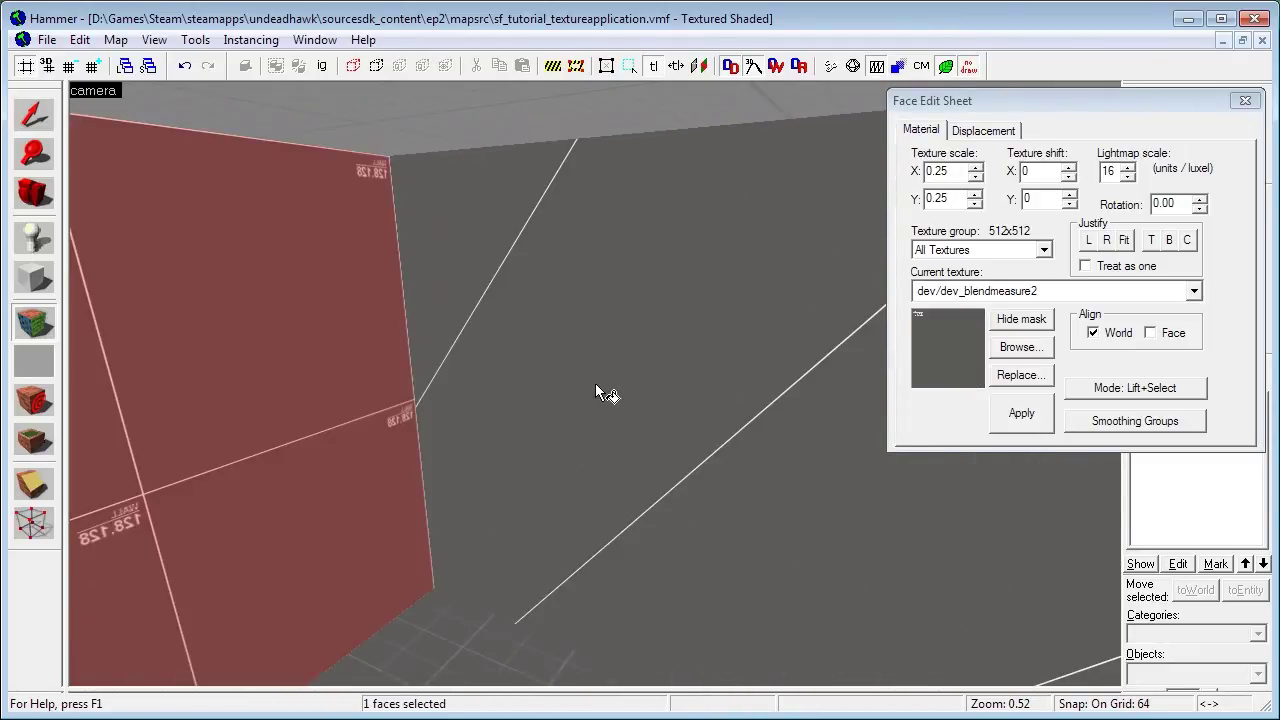
- Select the third outer face from the left on the curved wall and lift its brick texture
{"action": "key", "text": "z"}
{"action": "key", "text": "d"}
{"action": "key", "text": "z"}
{"action": "left_click", "coordinate": [590, 387]}
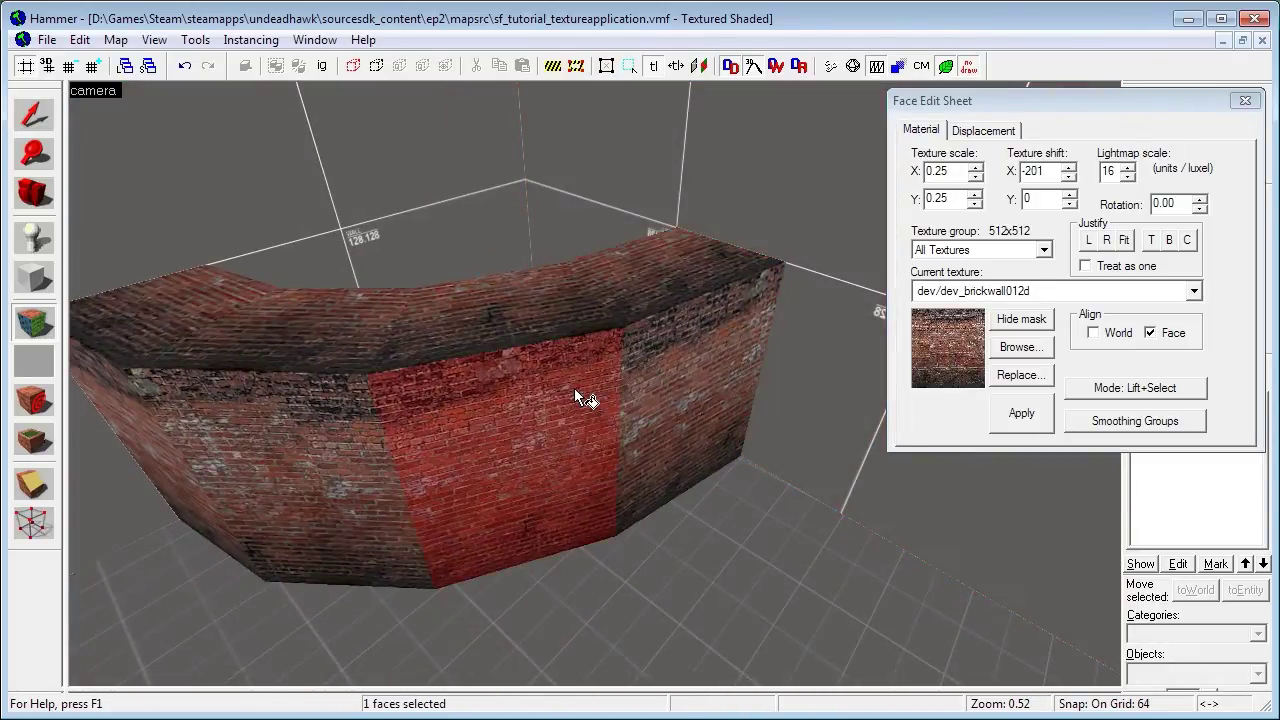
- Switch to the Block tool, set dev/dev_blendmeasure as the current texture, and bring back the four-viewport layout
{"action": "key", "text": "z"}
{"action": "key", "text": "w"}
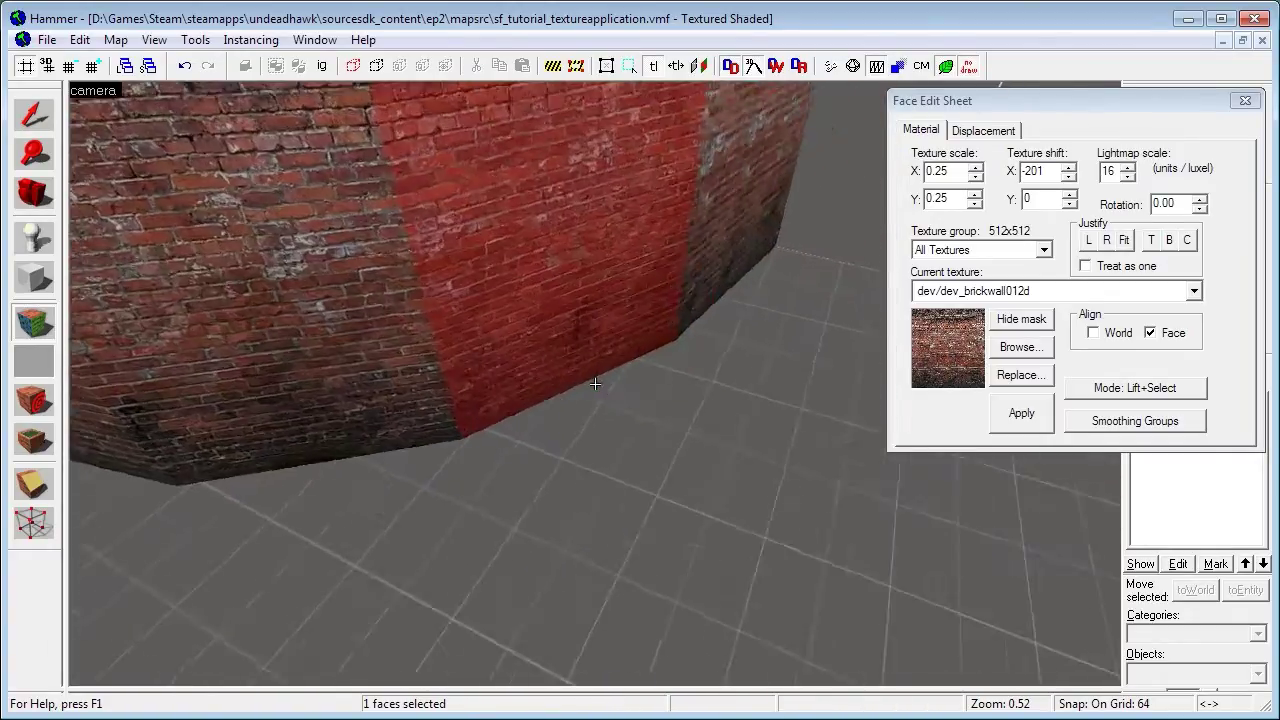
{"action": "key", "text": "s"}
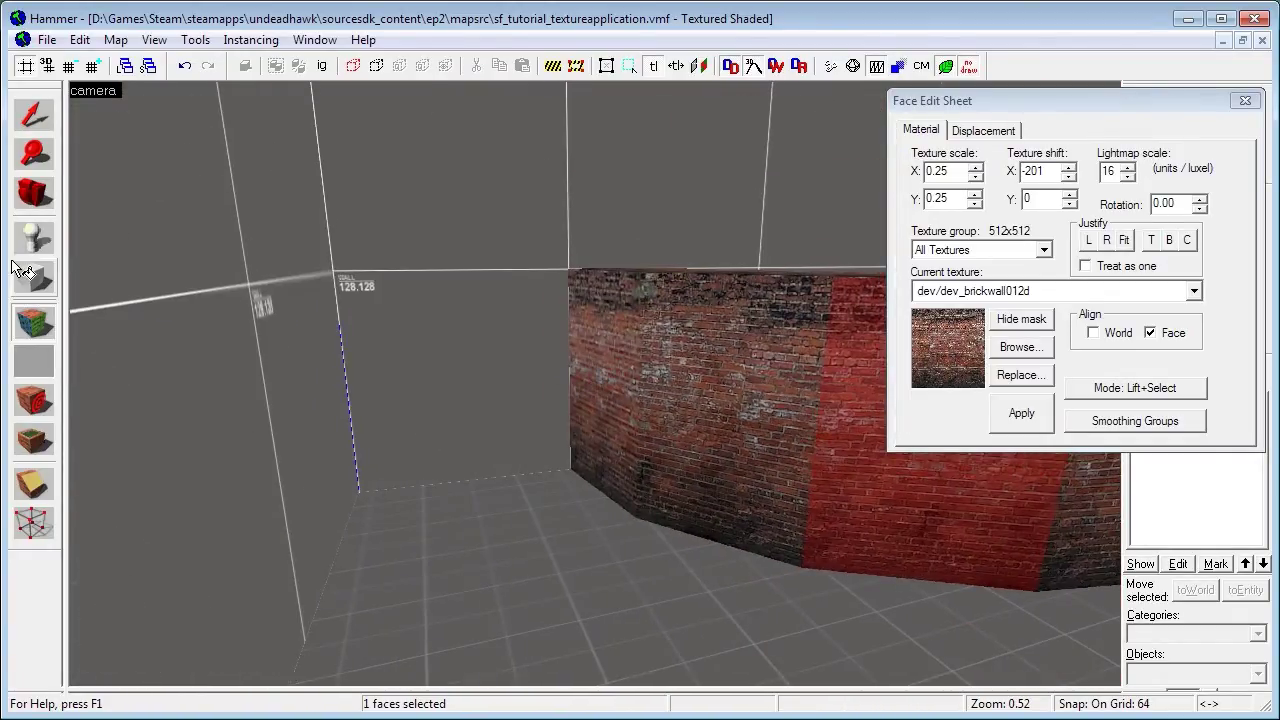
{"action": "left_click", "coordinate": [20, 270]}
{"action": "left_click", "coordinate": [1238, 306]}
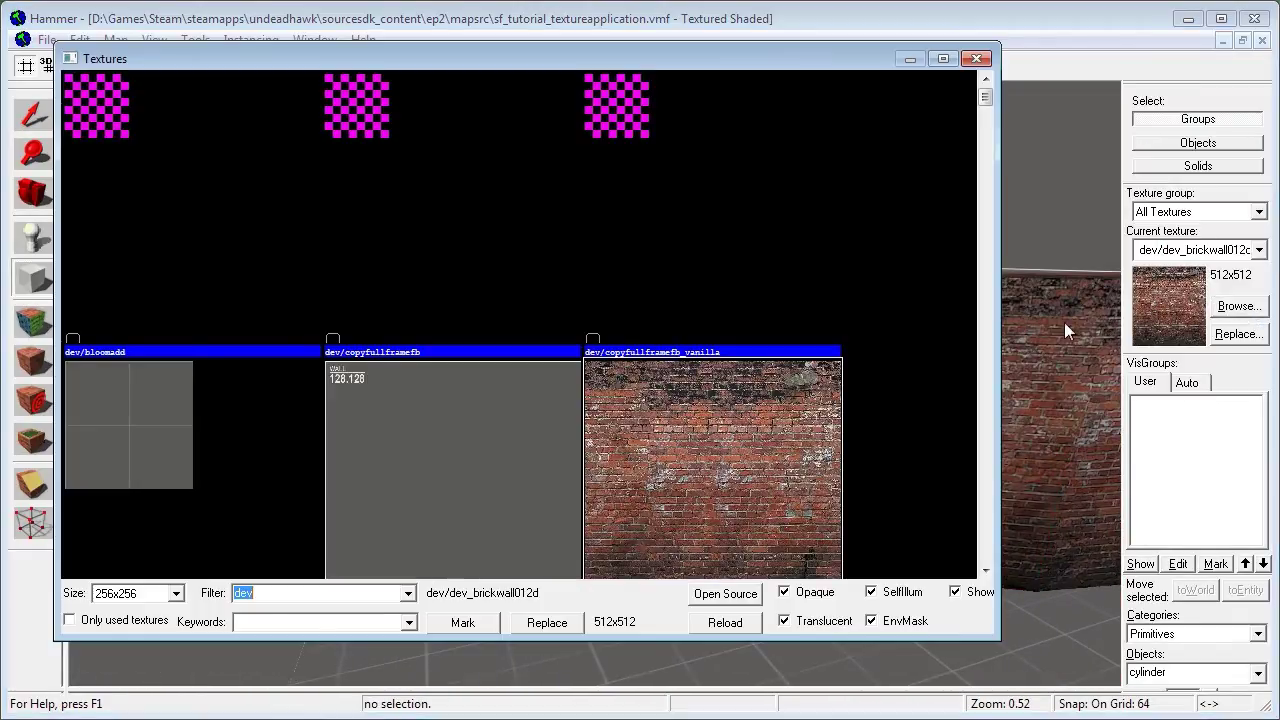
{"action": "mouse_move", "coordinate": [982, 100]}
{"action": "left_mouse_down"}
{"action": "mouse_move", "coordinate": [983, 145]}
{"action": "mouse_move", "coordinate": [987, 100]}
{"action": "left_mouse_up"}
{"action": "double_click", "coordinate": [171, 337]}
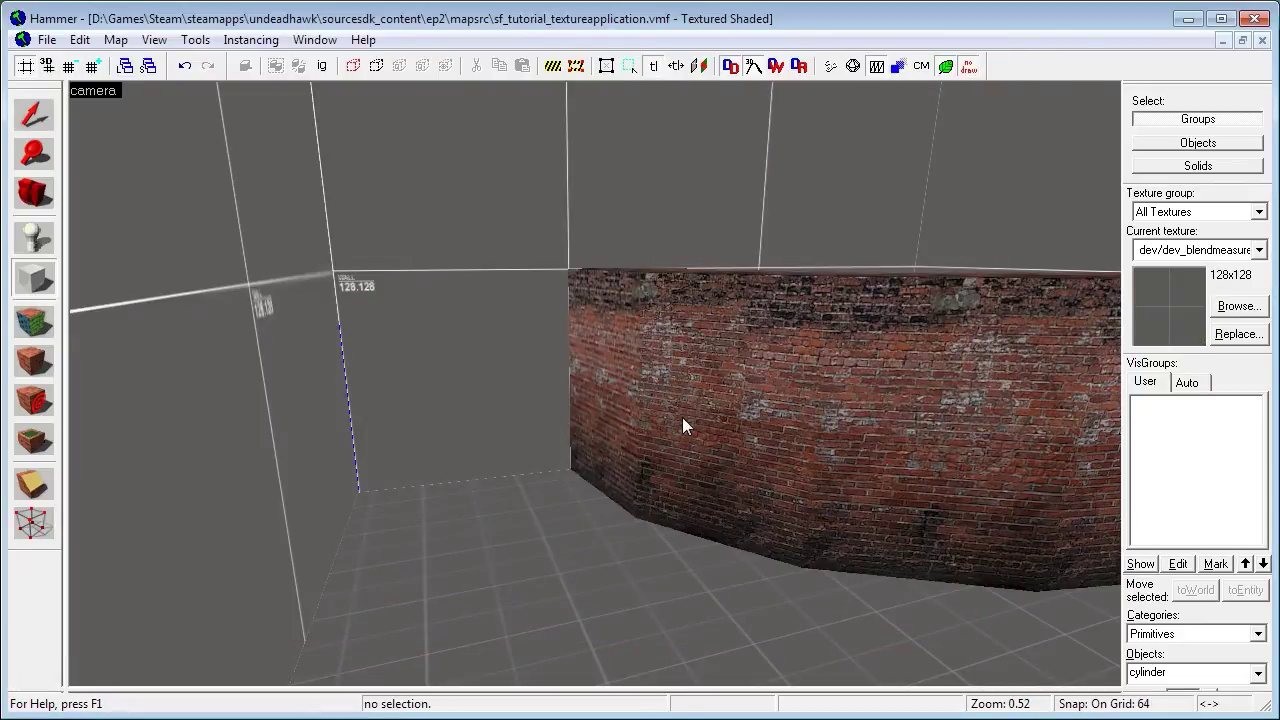
{"action": "key", "text": "shift+z"}
{"action": "scroll", "coordinate": [393, 470], "scroll_direction": "down", "scroll_amount": 3}
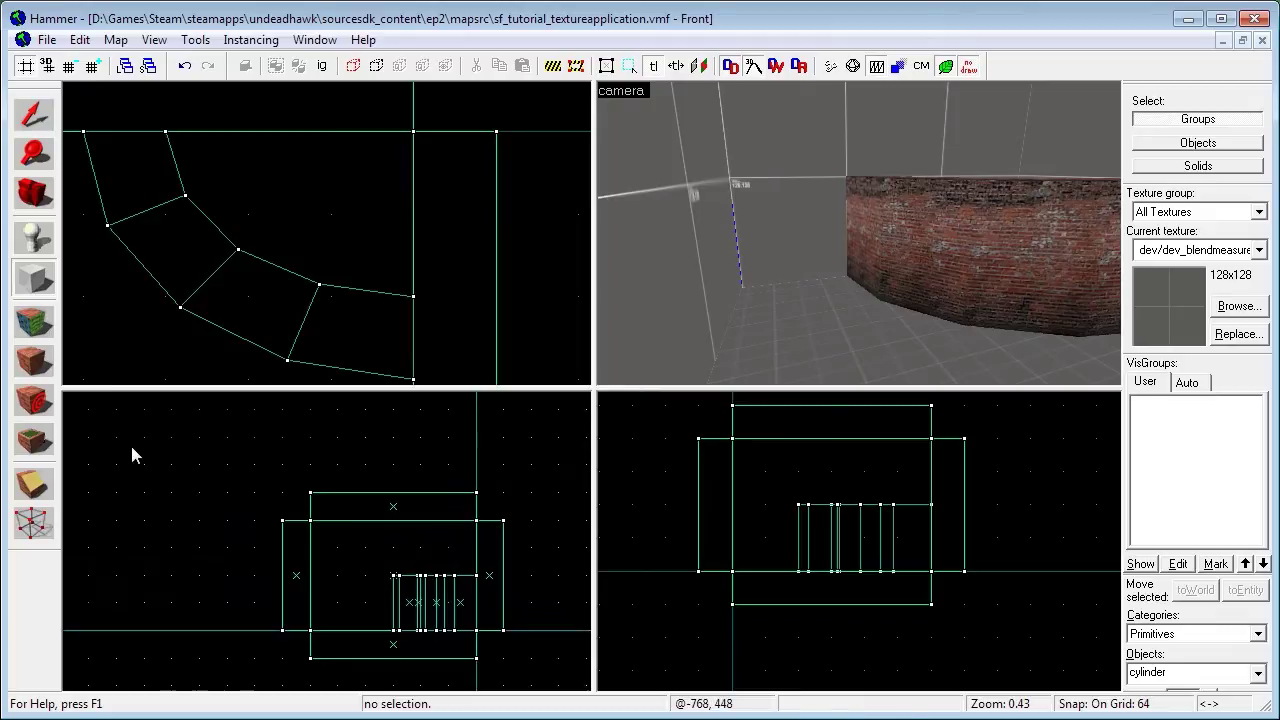
{"action": "left_click_drag", "start_coordinate": [130, 442], "coordinate": [149, 605]}
{"action": "key", "text": "Return"}
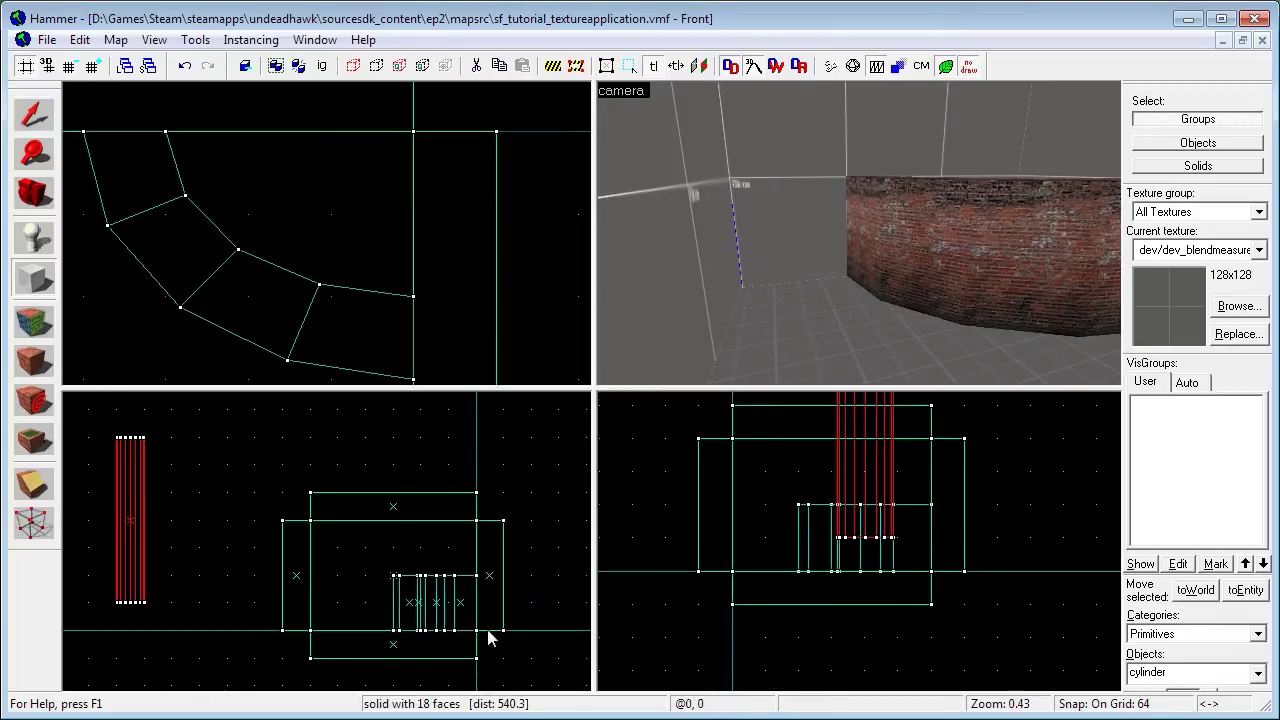
{"action": "key", "text": "shift+s"}
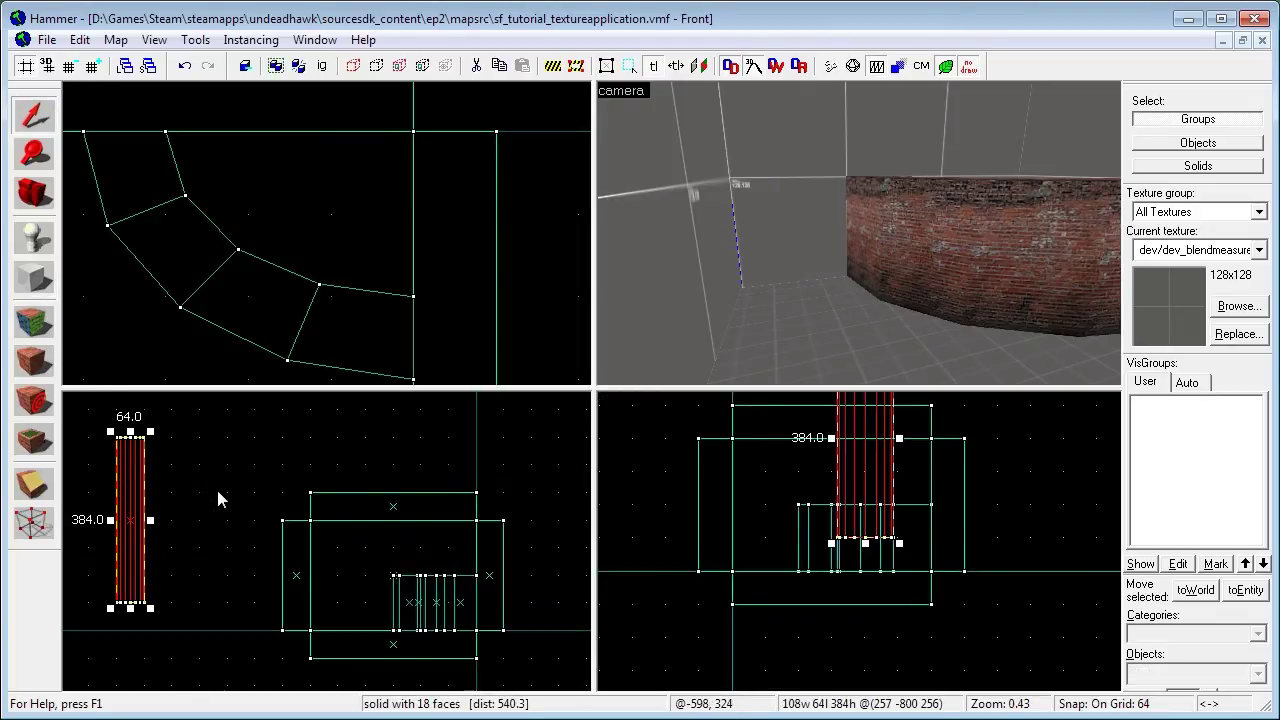
{"action": "key", "text": "Delete"}
- Choose the block primitive and create a block 64 units wide and 384 units high in the front view, outside the room
{"action": "left_click", "coordinate": [34, 280]}
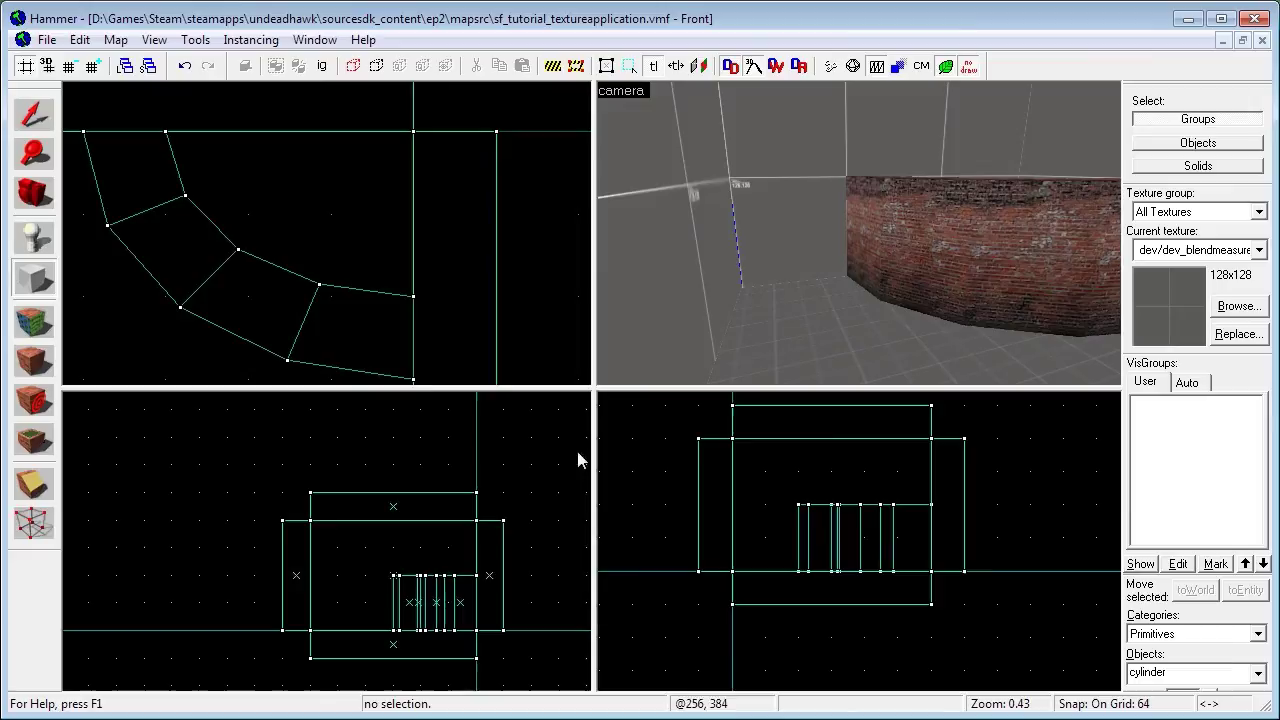
{"action": "left_click", "coordinate": [1258, 633]}
{"action": "left_click", "coordinate": [1262, 652]}
{"action": "left_click", "coordinate": [1258, 673]}
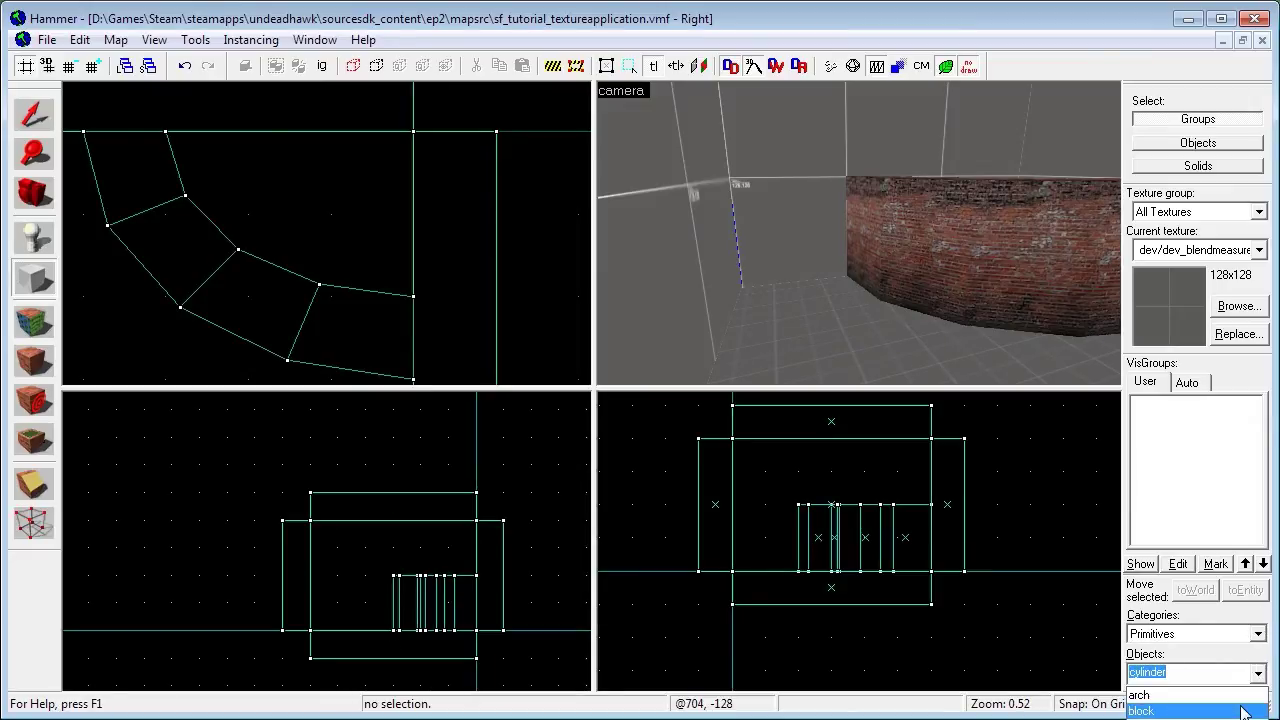
{"action": "left_click", "coordinate": [1150, 706]}
{"action": "left_click_drag", "start_coordinate": [155, 467], "coordinate": [165, 618]}
{"action": "key", "text": "Return"}
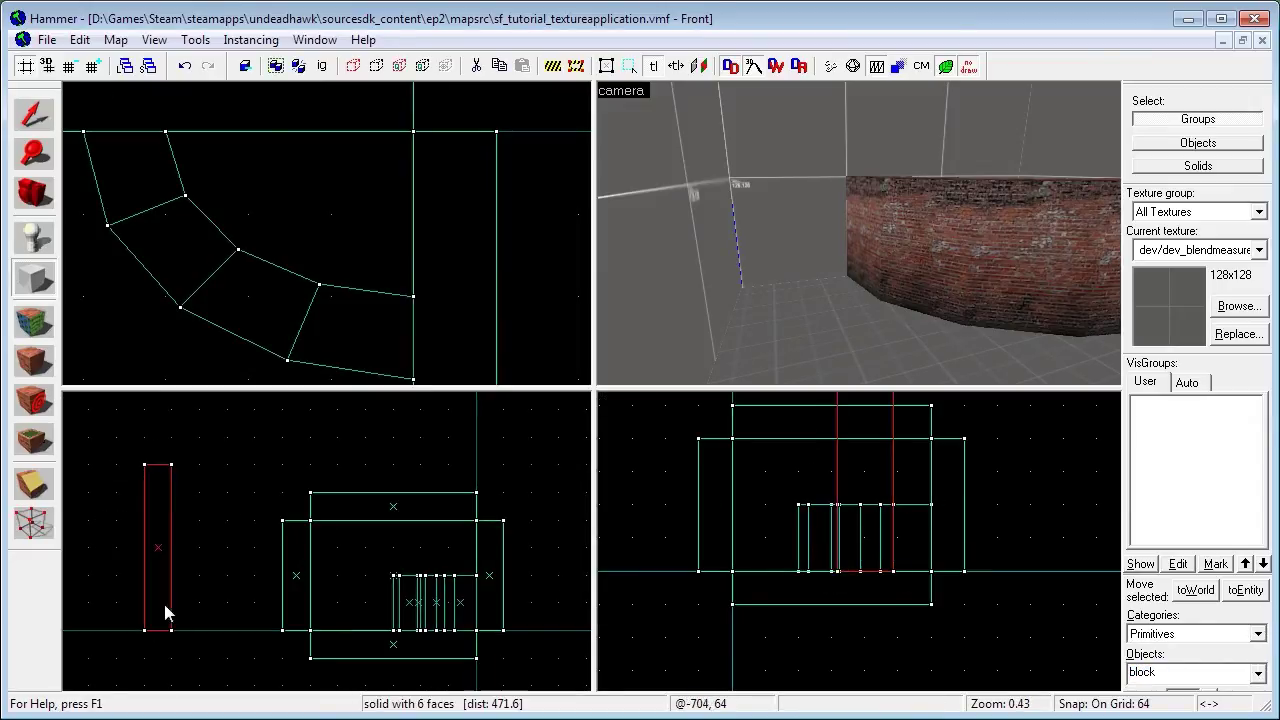
- Move the block into the room near the curved wall and resize its footprint to 64 by 64 units
{"action": "left_click", "coordinate": [46, 120]}
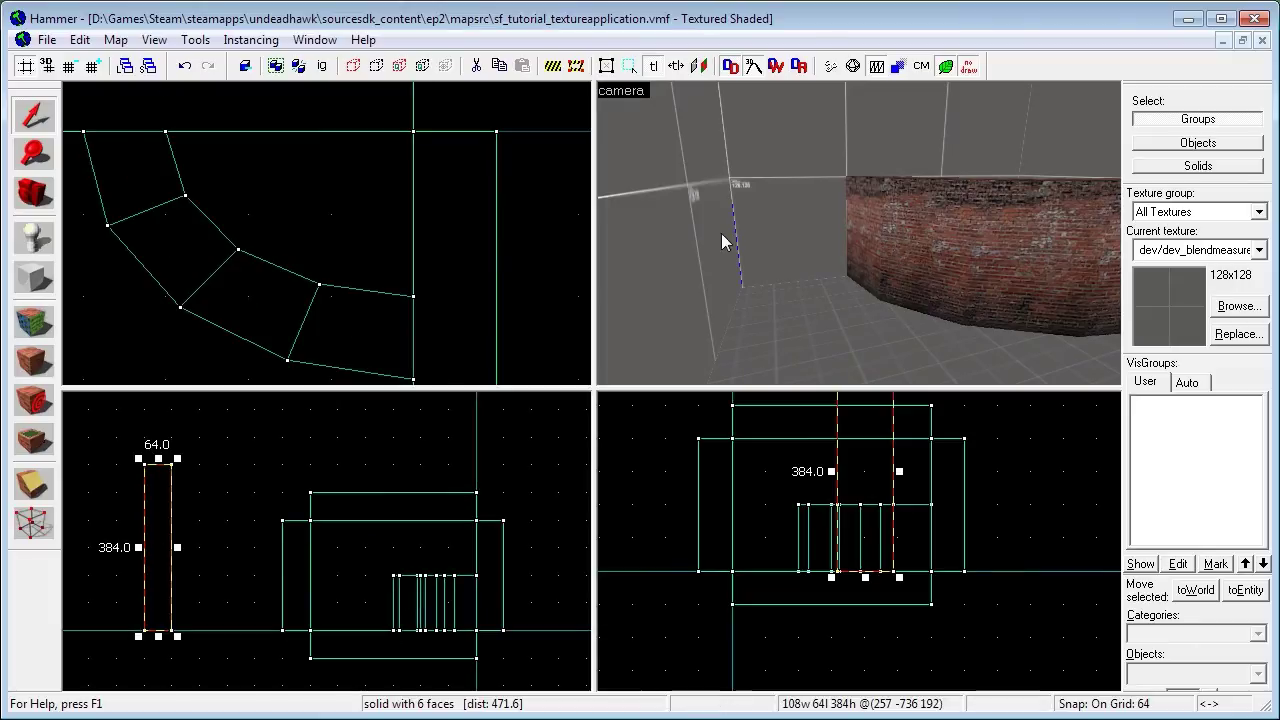
{"action": "key", "text": "z"}
{"action": "key", "text": "z"}
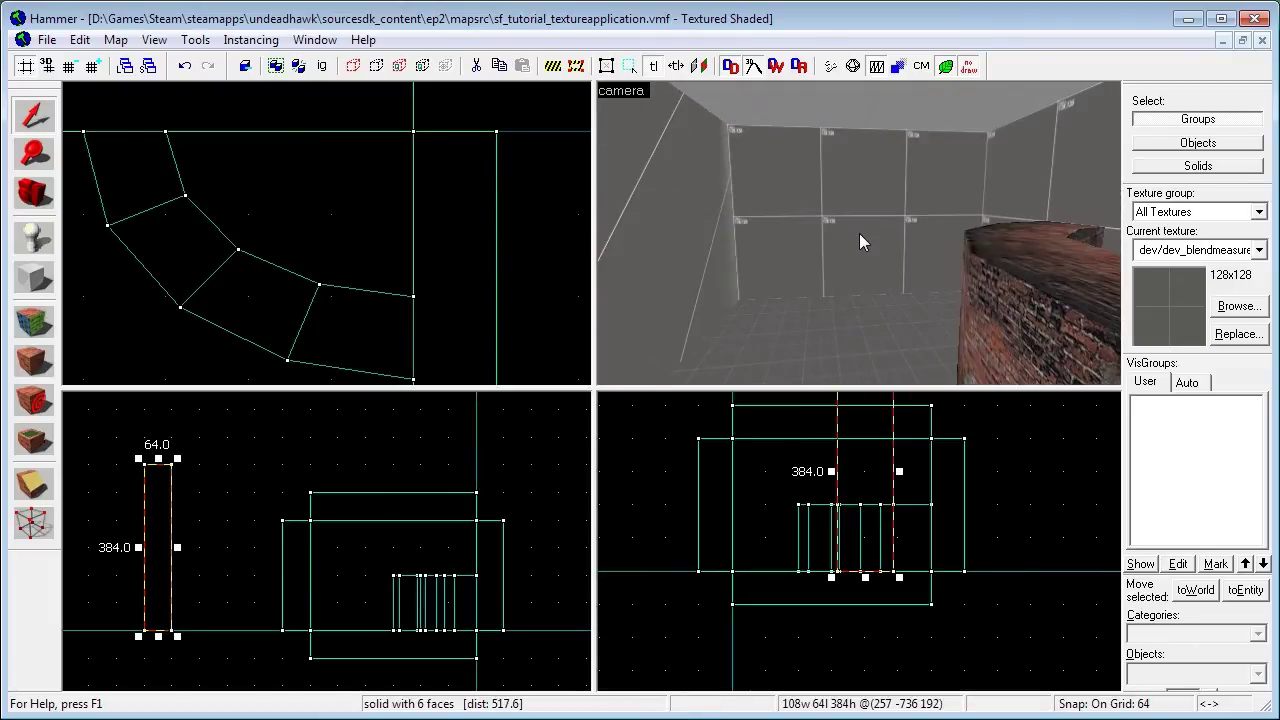
{"action": "scroll", "coordinate": [612, 290], "scroll_direction": "up", "scroll_amount": 5}
{"action": "scroll", "coordinate": [360, 124], "scroll_direction": "down", "scroll_amount": 14}
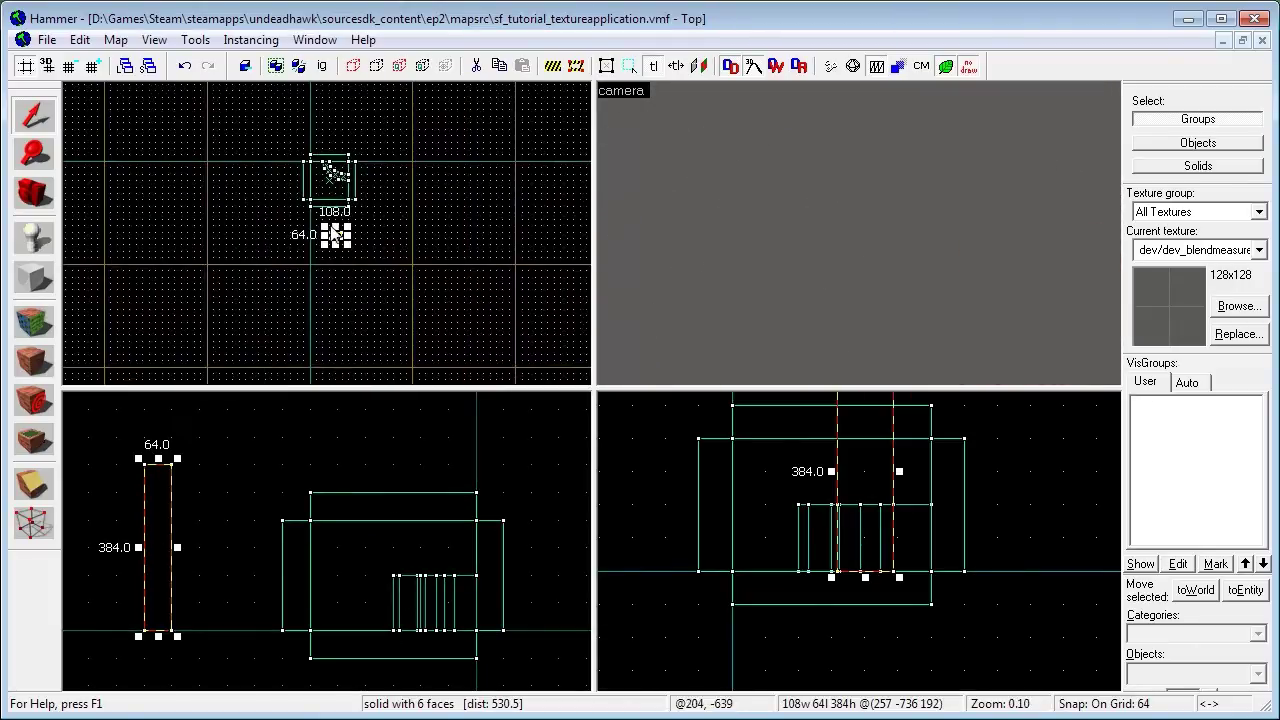
{"action": "scroll", "coordinate": [336, 236], "scroll_direction": "up", "scroll_amount": 7}
{"action": "left_click_drag", "start_coordinate": [337, 241], "coordinate": [312, 102]}
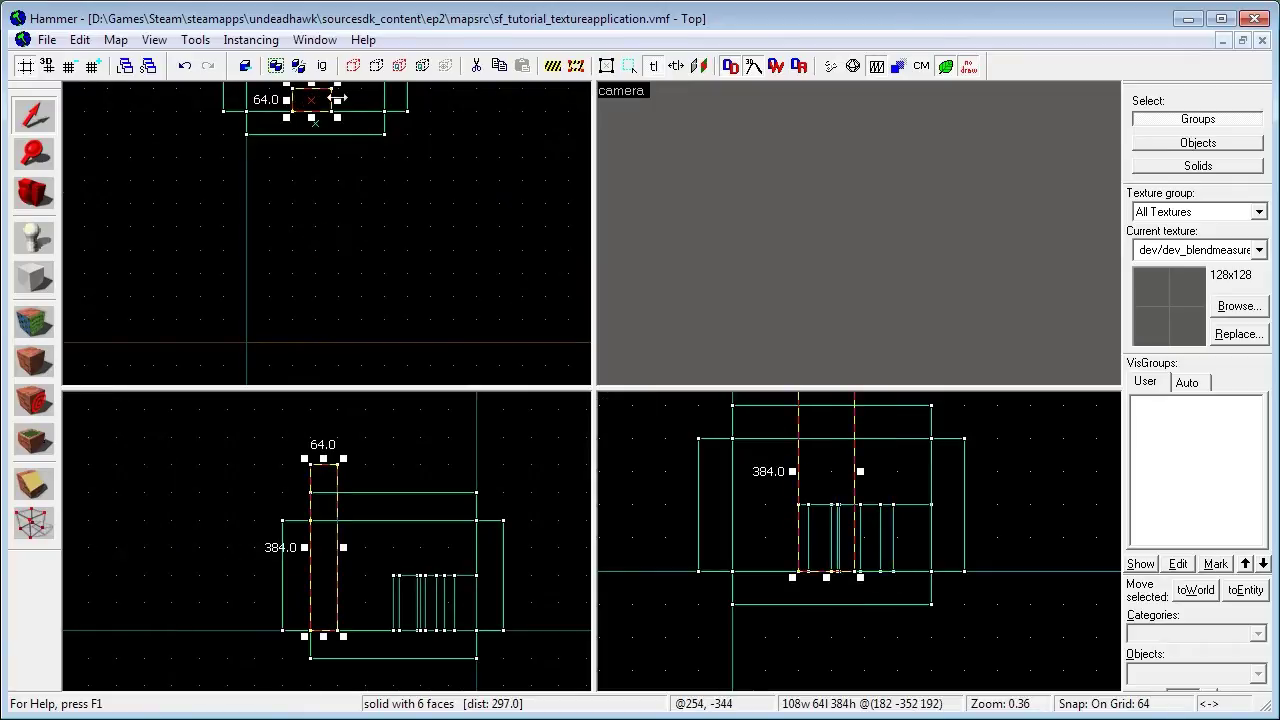
{"action": "scroll", "coordinate": [340, 269], "scroll_direction": "up", "scroll_amount": 3}
{"action": "left_click_drag", "start_coordinate": [290, 200], "coordinate": [300, 155]}
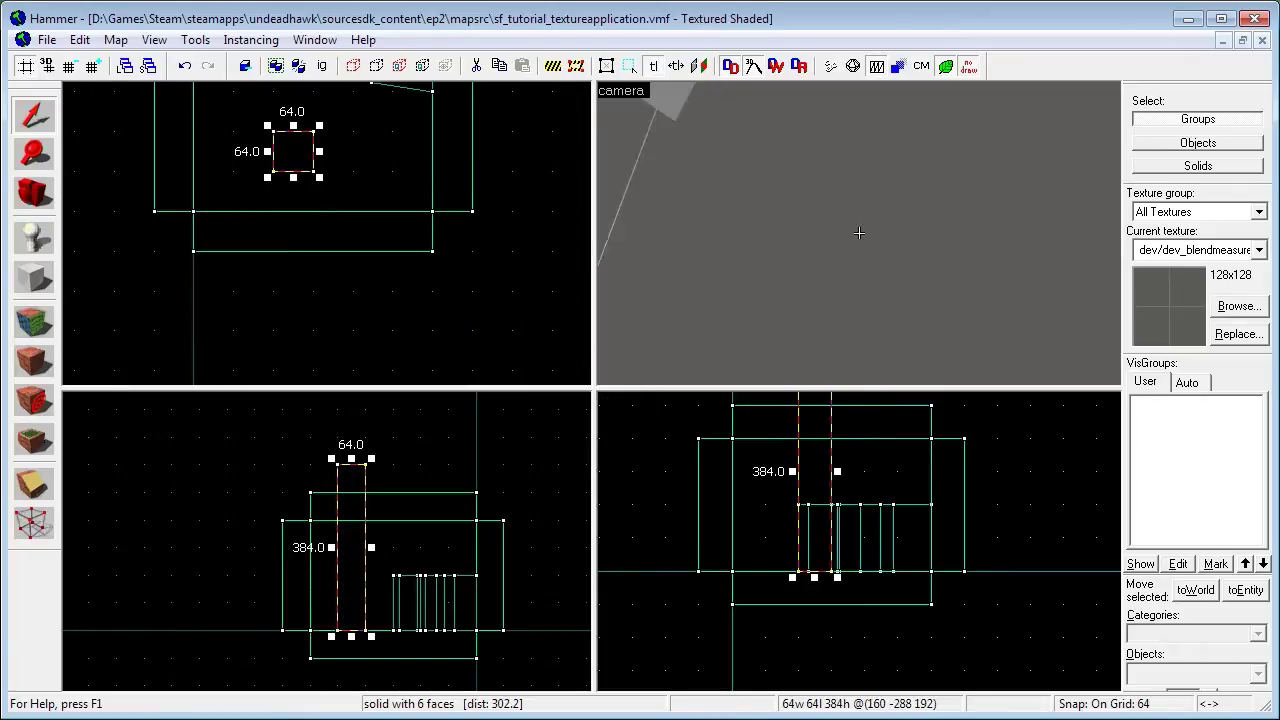
- Lower the block's top in the right view so that the block is 256 units high
{"action": "key", "text": "w"}
{"action": "key", "text": "s"}
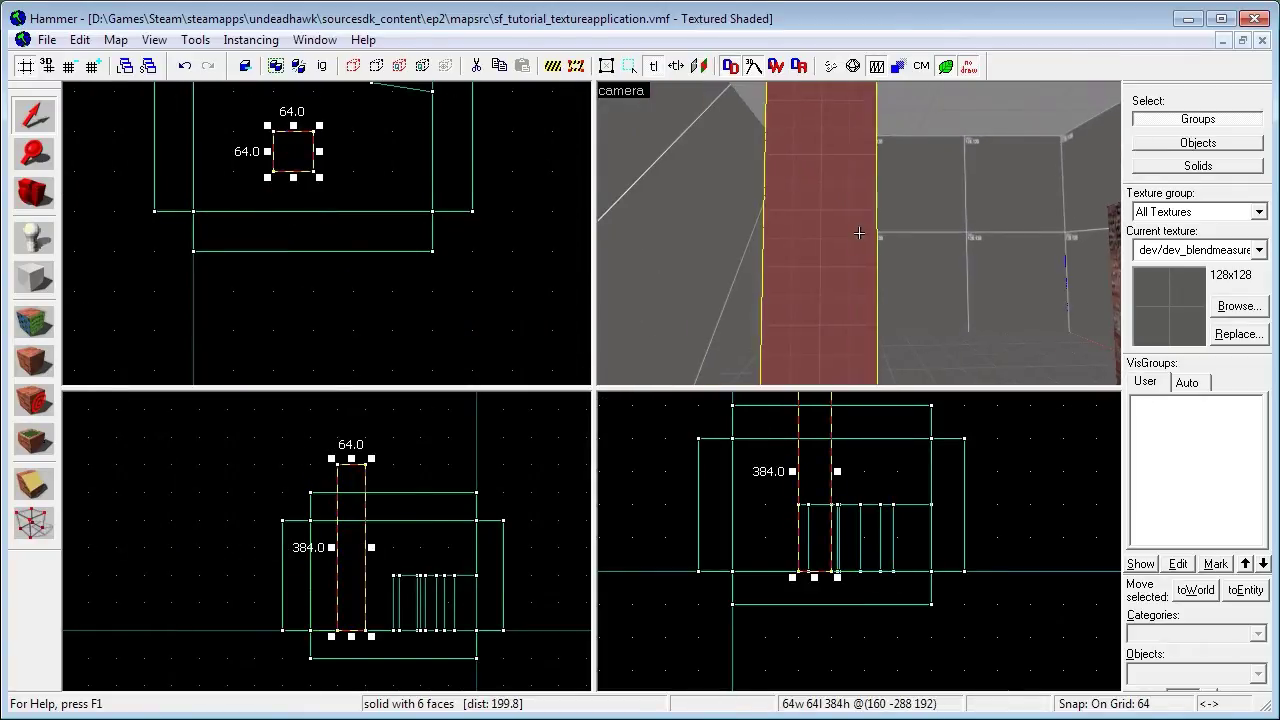
{"action": "scroll", "coordinate": [795, 466], "scroll_direction": "down", "scroll_amount": 3}
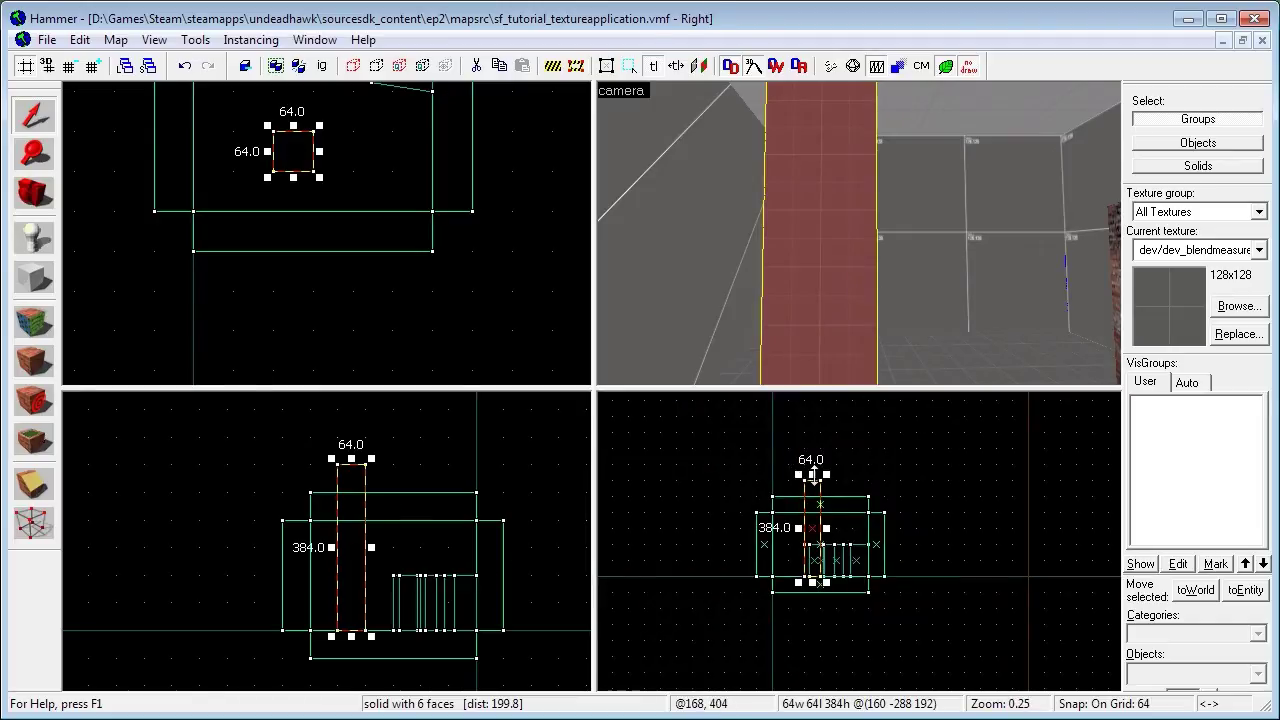
{"action": "left_click", "coordinate": [816, 477]}
{"action": "left_click", "coordinate": [820, 481]}
{"action": "left_click_drag", "start_coordinate": [815, 477], "coordinate": [816, 508]}
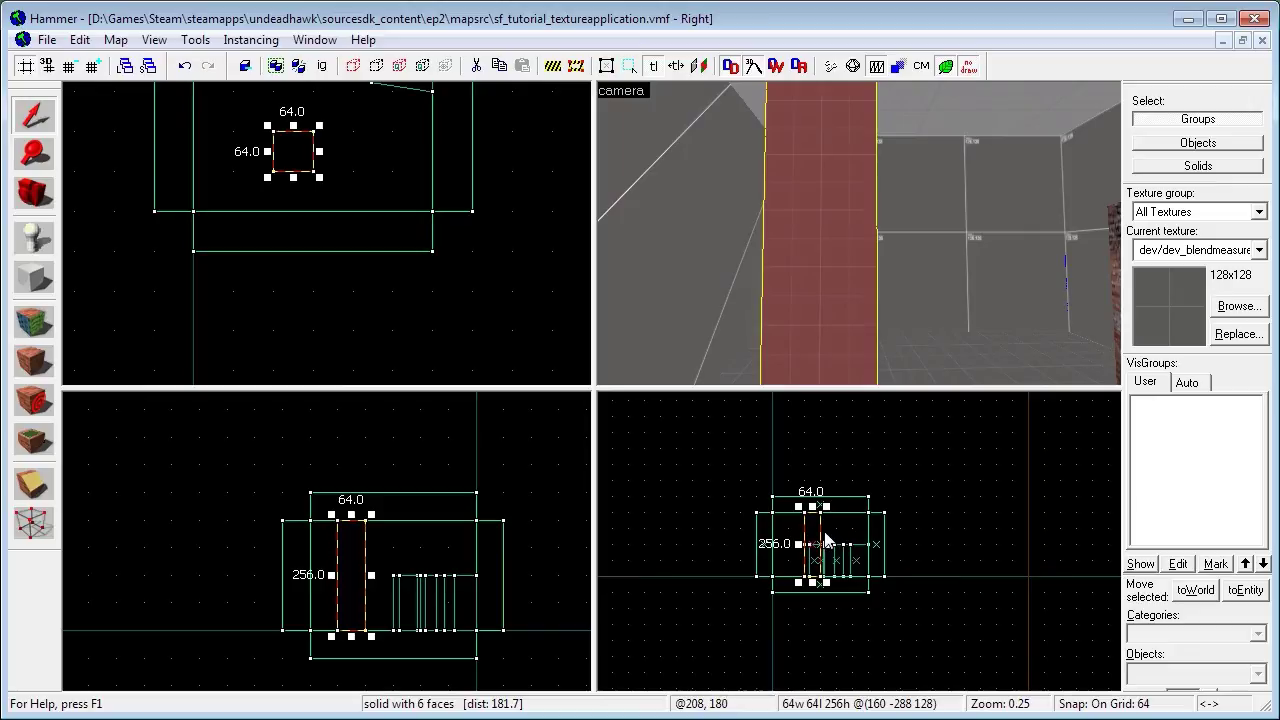
- Shear the block's top sideways in the right view to form a leaning pillar, and deselect it
{"action": "left_click", "coordinate": [815, 532]}
{"action": "left_click", "coordinate": [813, 519]}
{"action": "left_click_drag", "start_coordinate": [812, 508], "coordinate": [842, 509]}
{"action": "left_click", "coordinate": [886, 527]}
- Examine the grid texture on the leaning pillar from several angles in the maximized camera view
{"action": "key", "text": "z"}
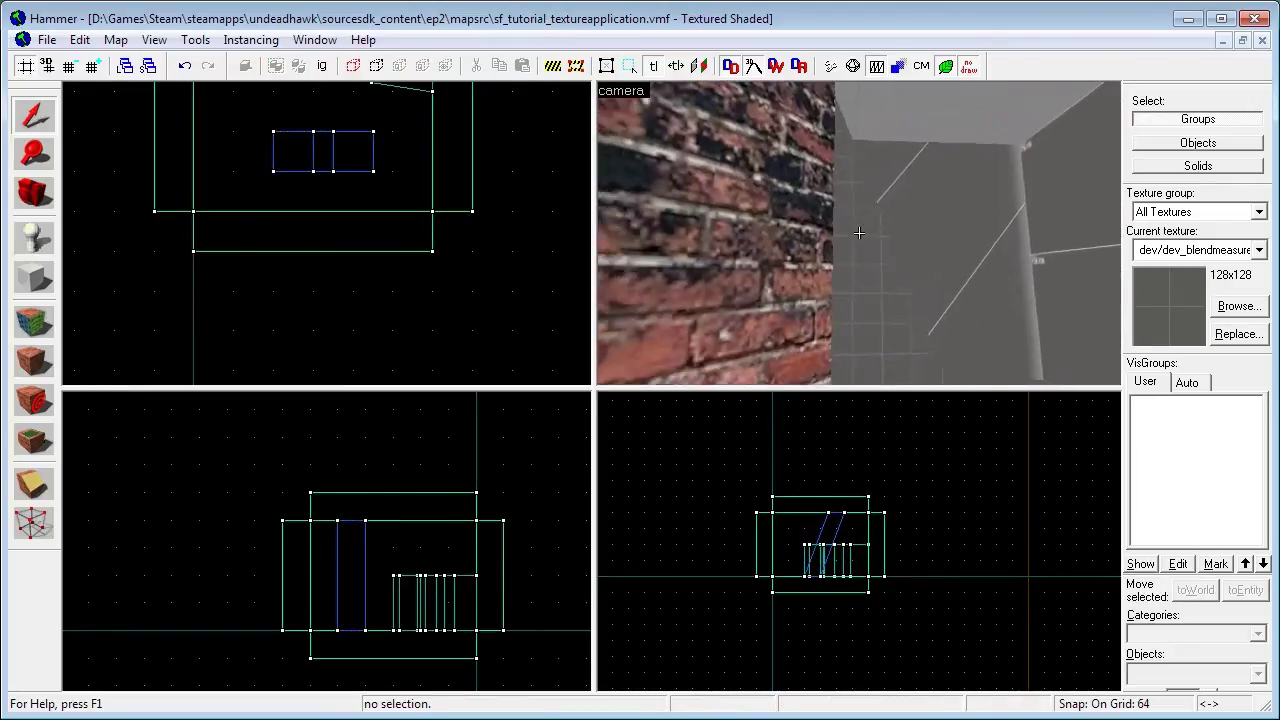
{"action": "key", "text": "d"}
{"action": "key", "text": "w"}
{"action": "key", "text": "s"}
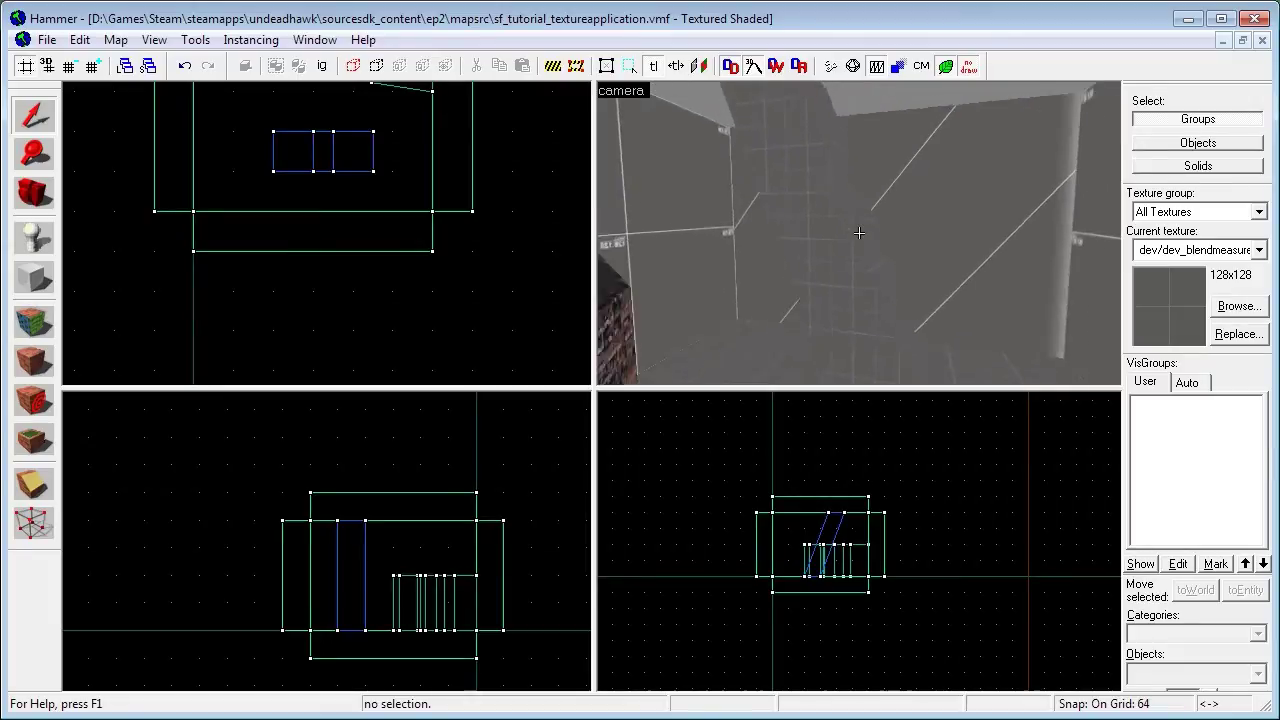
{"action": "key", "text": "z"}
{"action": "key", "text": "z"}
{"action": "key", "text": "z"}
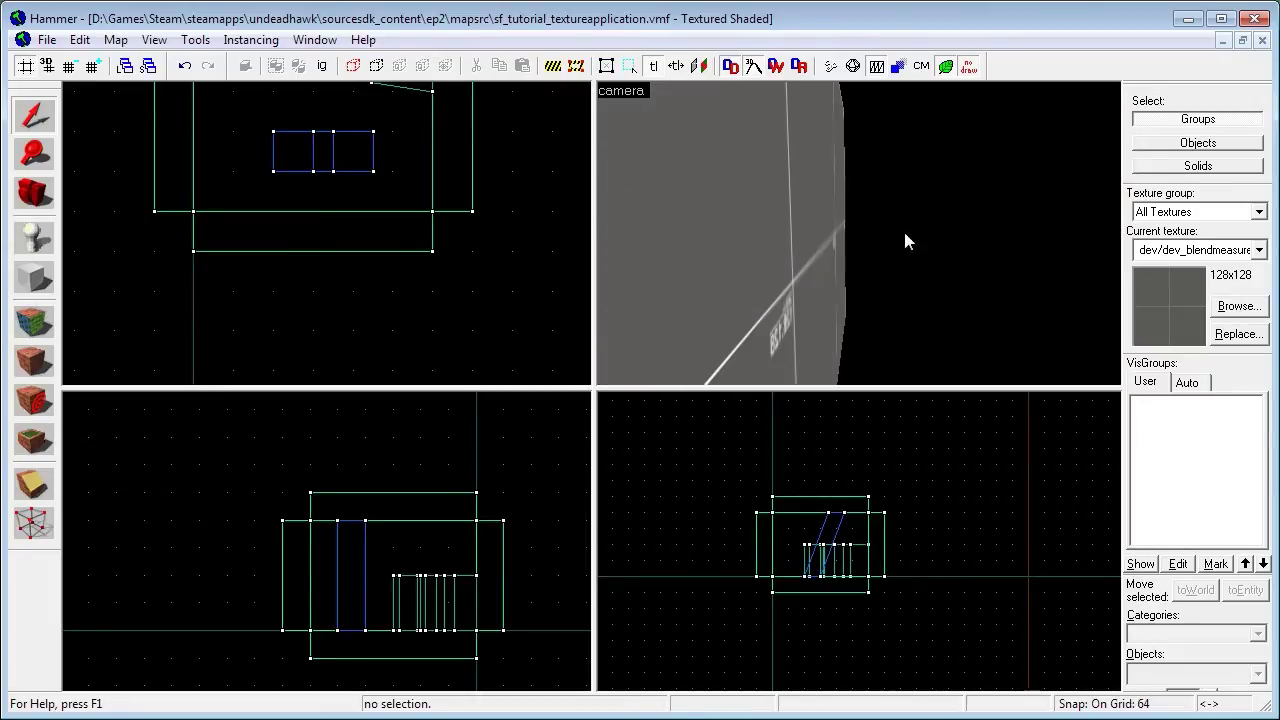
{"action": "key", "text": "shift+z"}
{"action": "key", "text": "z"}
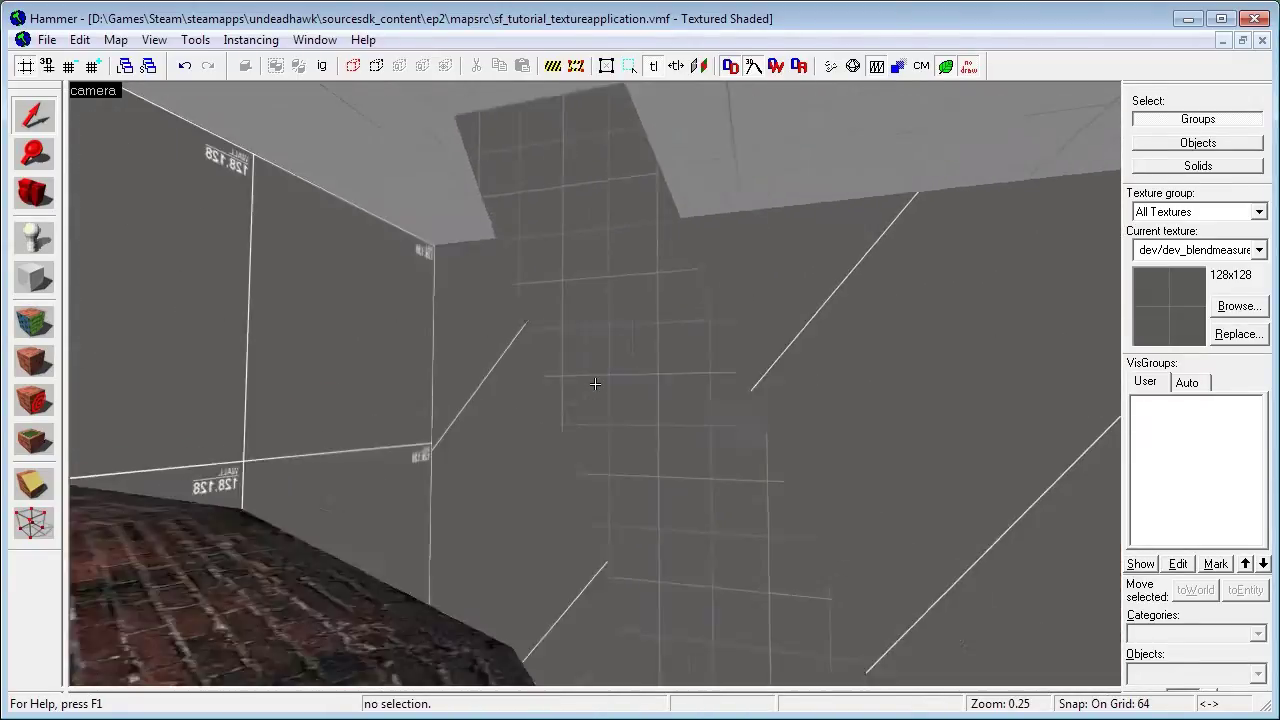
{"action": "key", "text": "d"}
{"action": "key", "text": "z"}
{"action": "key", "text": "s"}
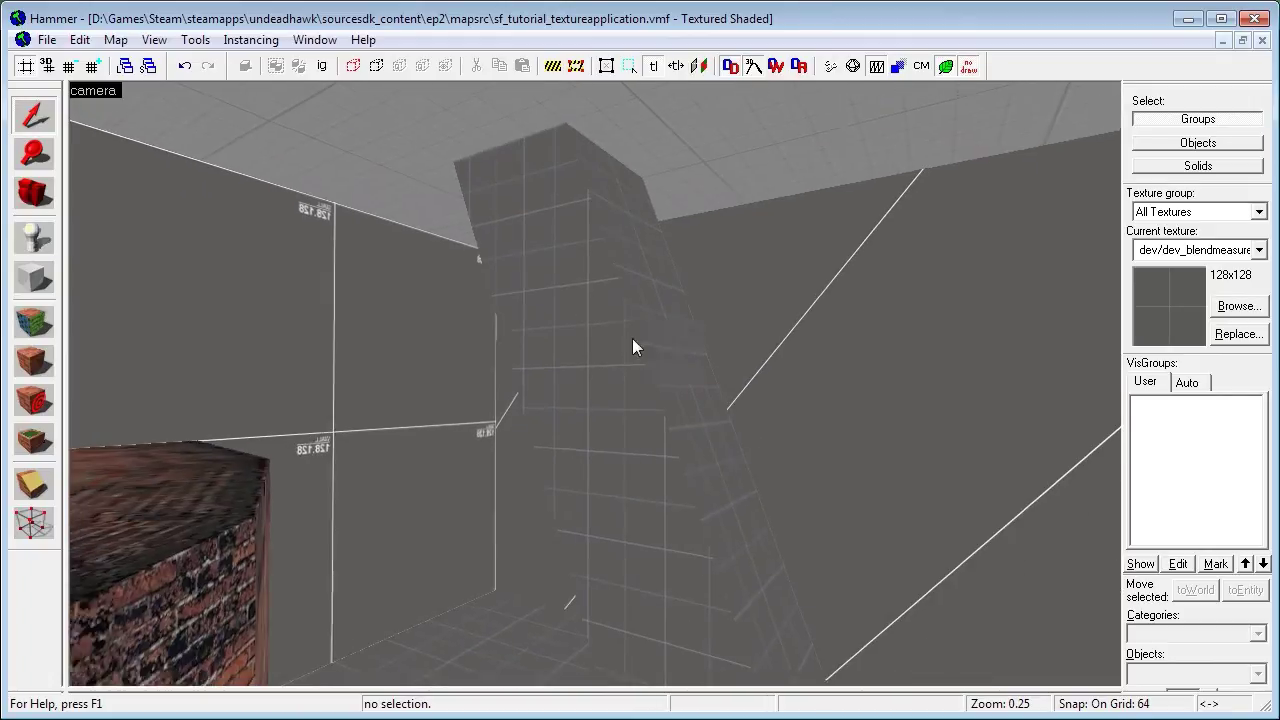
{"action": "scroll", "coordinate": [632, 338], "scroll_direction": "down", "scroll_amount": 1}
{"action": "scroll", "coordinate": [672, 361], "scroll_direction": "up", "scroll_amount": 1}
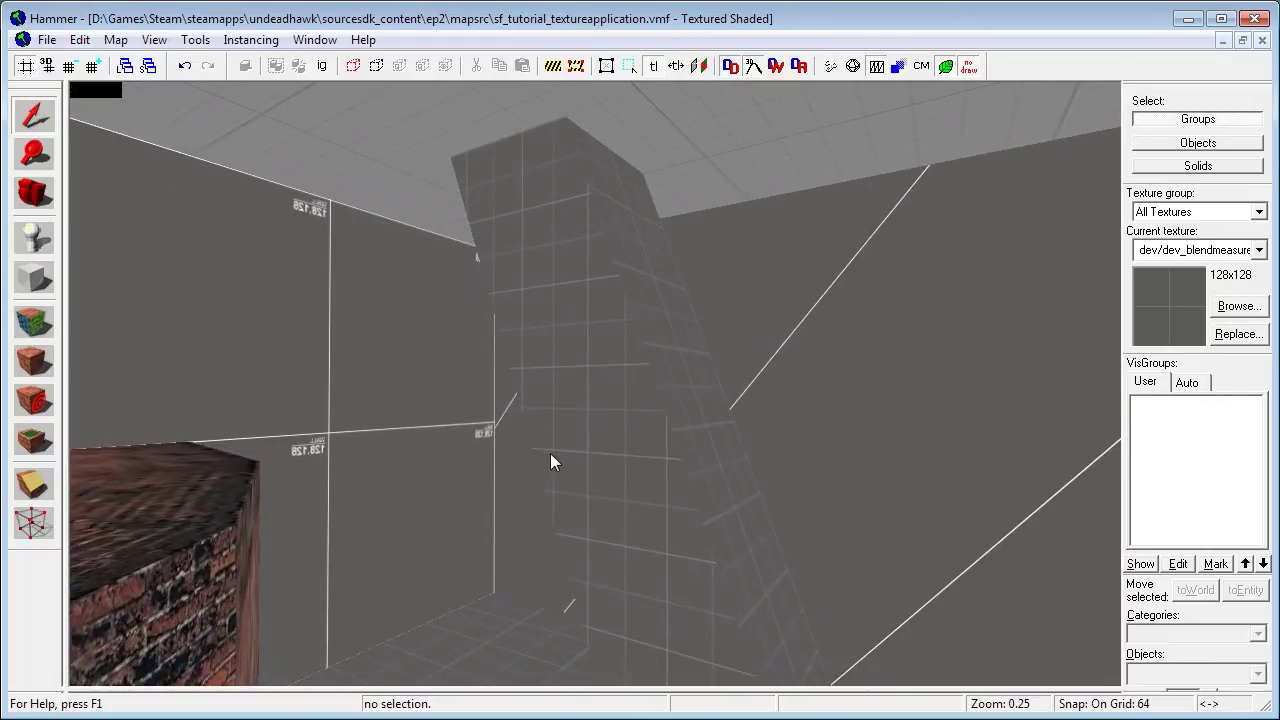
- Start the texture application tool, select different side faces of the leaning pillar, and examine their world and face alignment
{"action": "left_click", "coordinate": [38, 323]}
{"action": "key", "text": "d"}
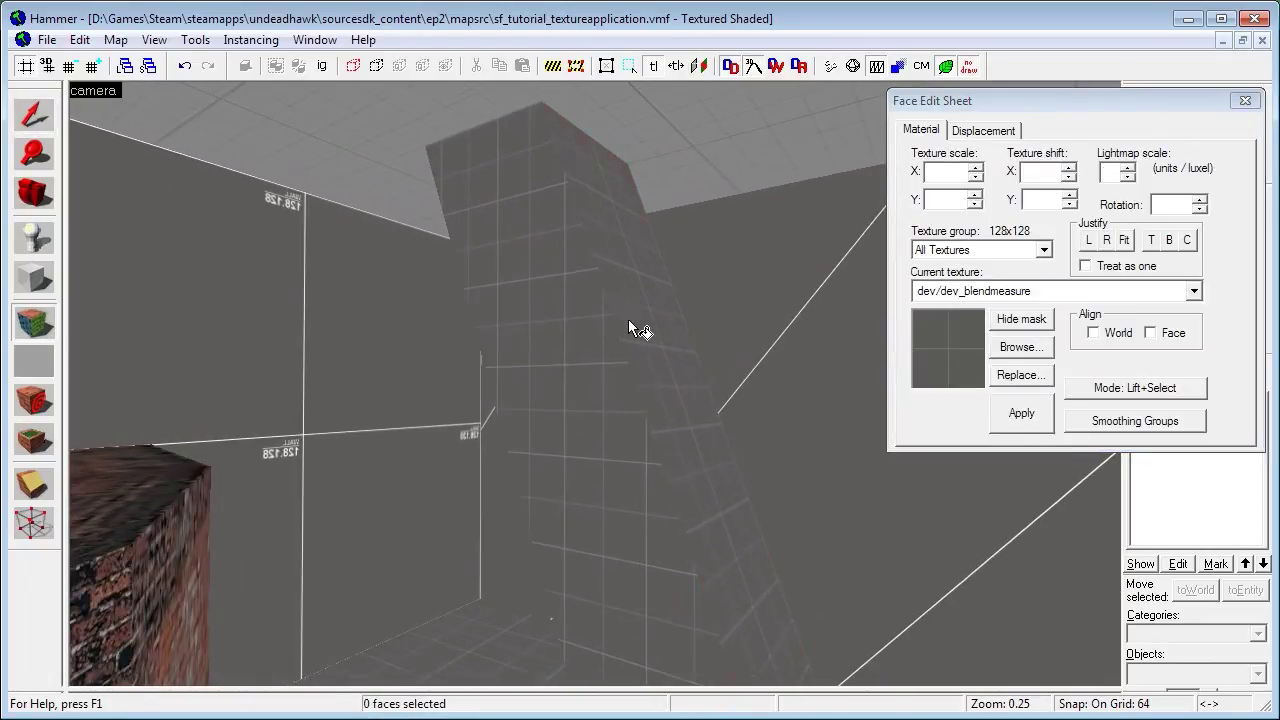
{"action": "left_click", "coordinate": [628, 319]}
{"action": "left_click", "coordinate": [605, 488]}
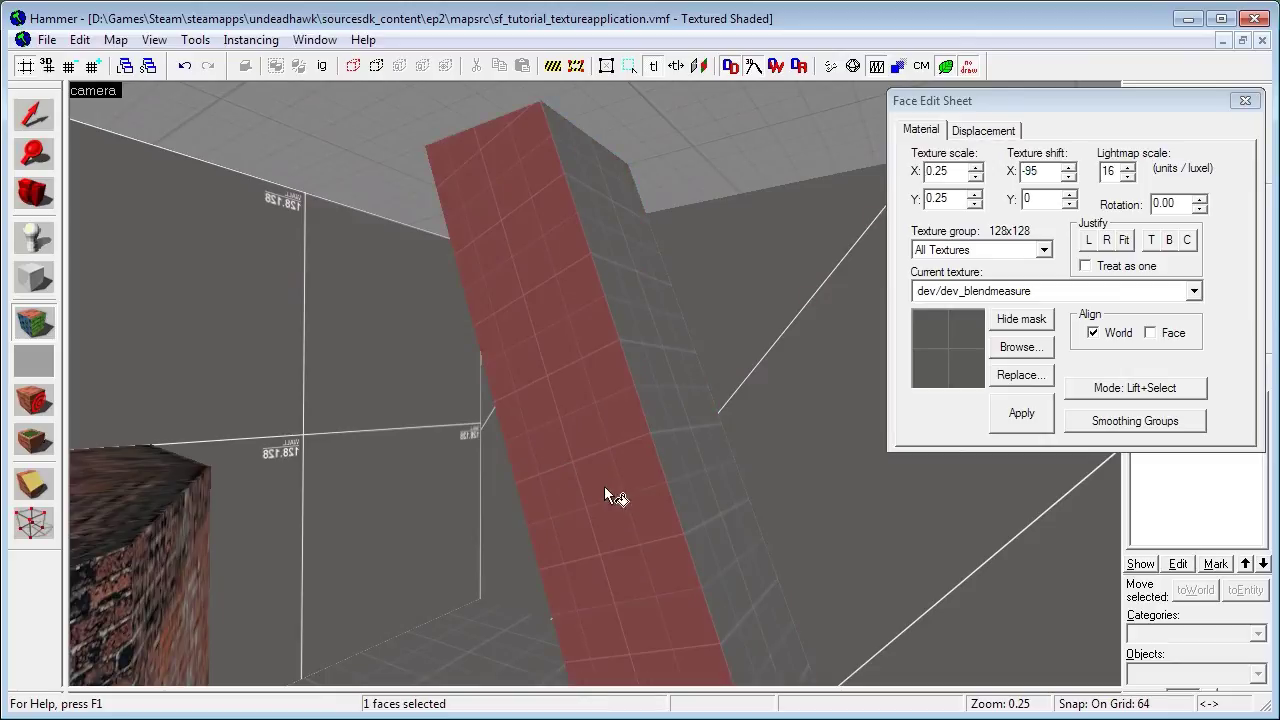
{"action": "key", "text": "a"}
{"action": "key", "text": "z"}
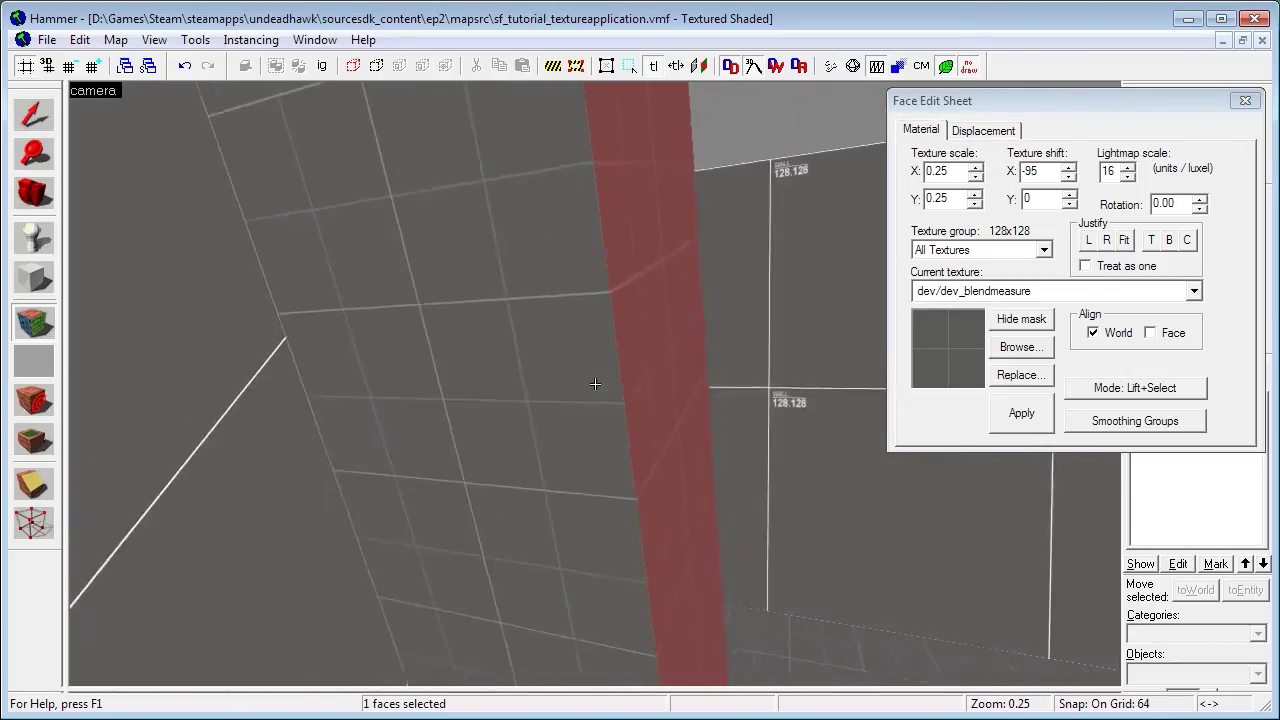
{"action": "key", "text": "z"}
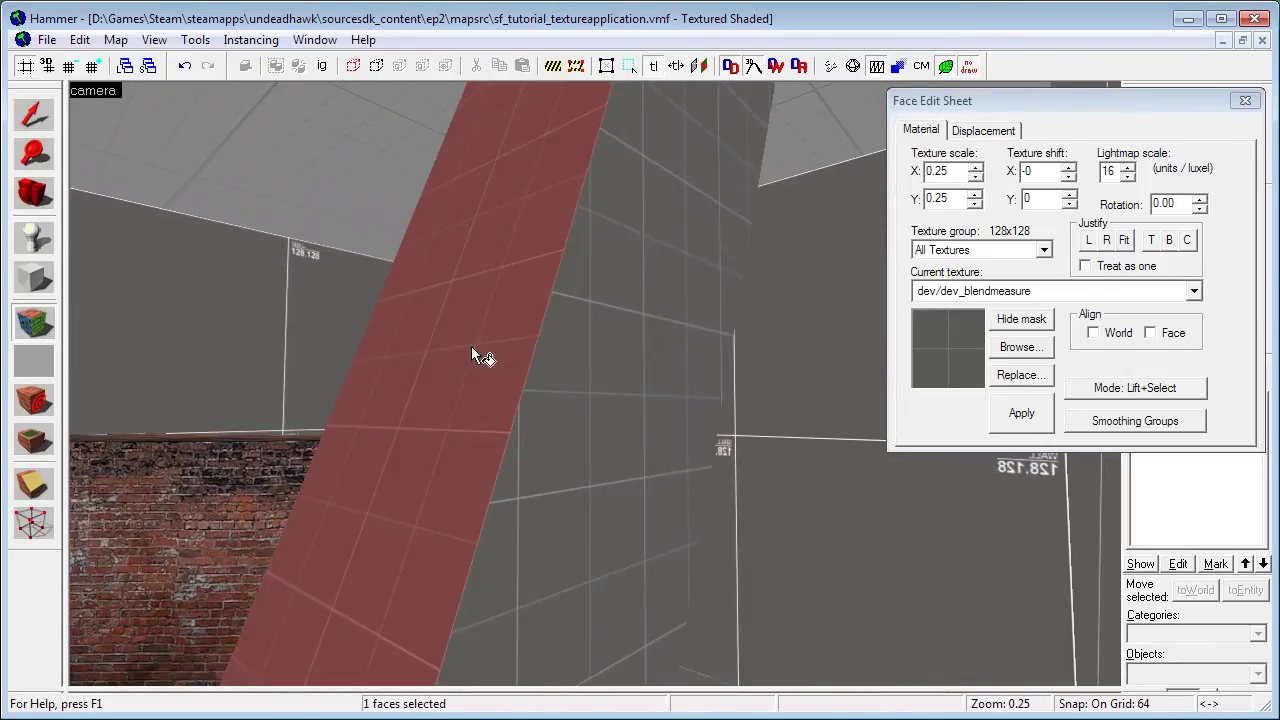
- Delete the leaning pillar and return to the texture application tool
{"action": "key", "text": "z"}
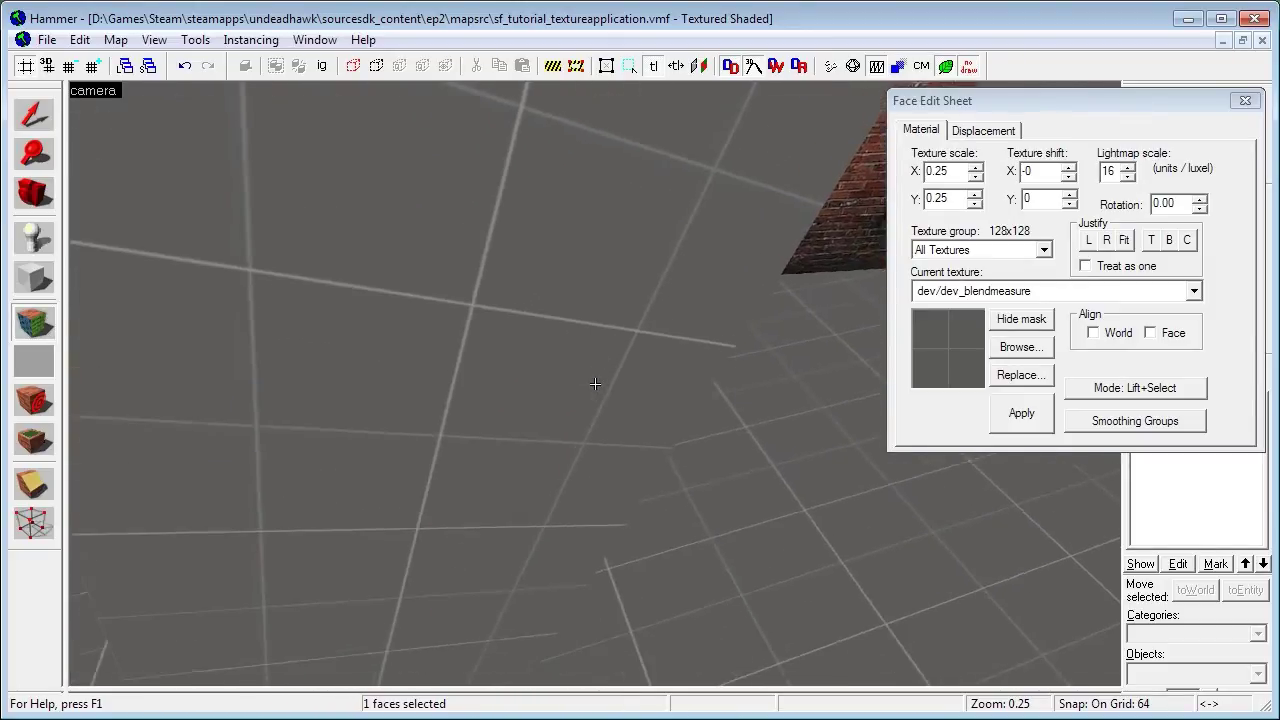
{"action": "key", "text": "w"}
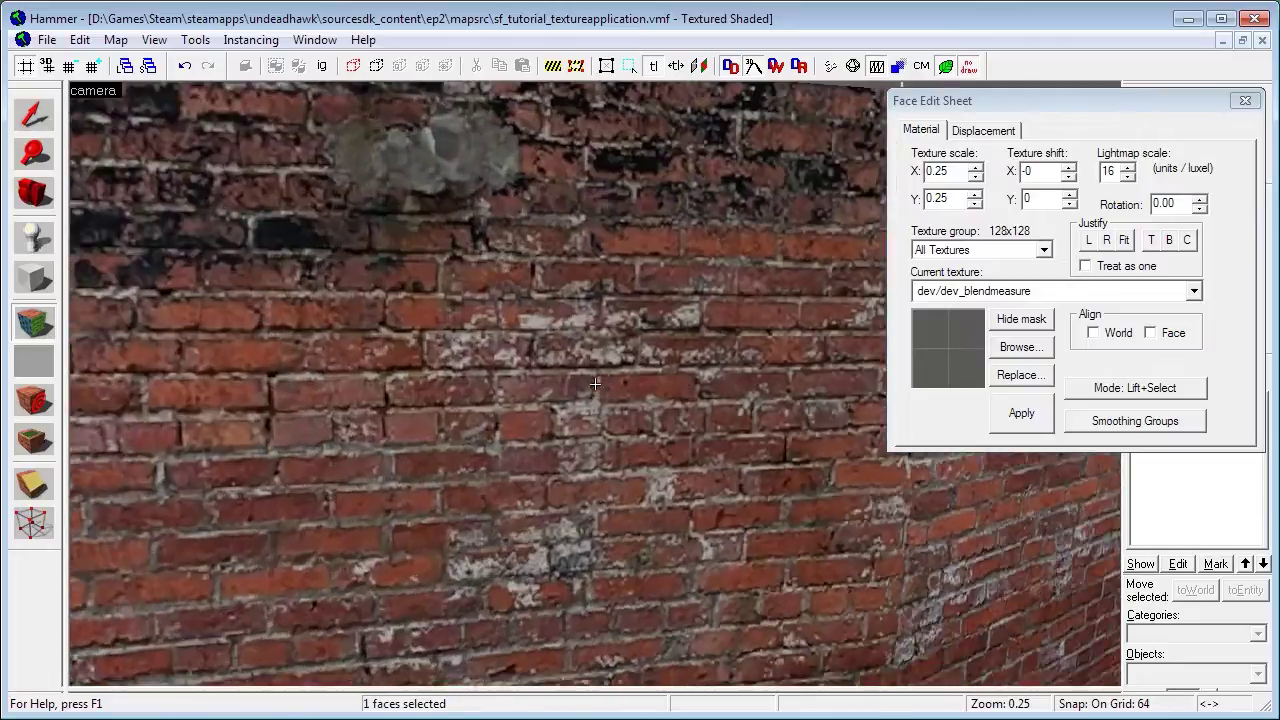
{"action": "key", "text": "z"}
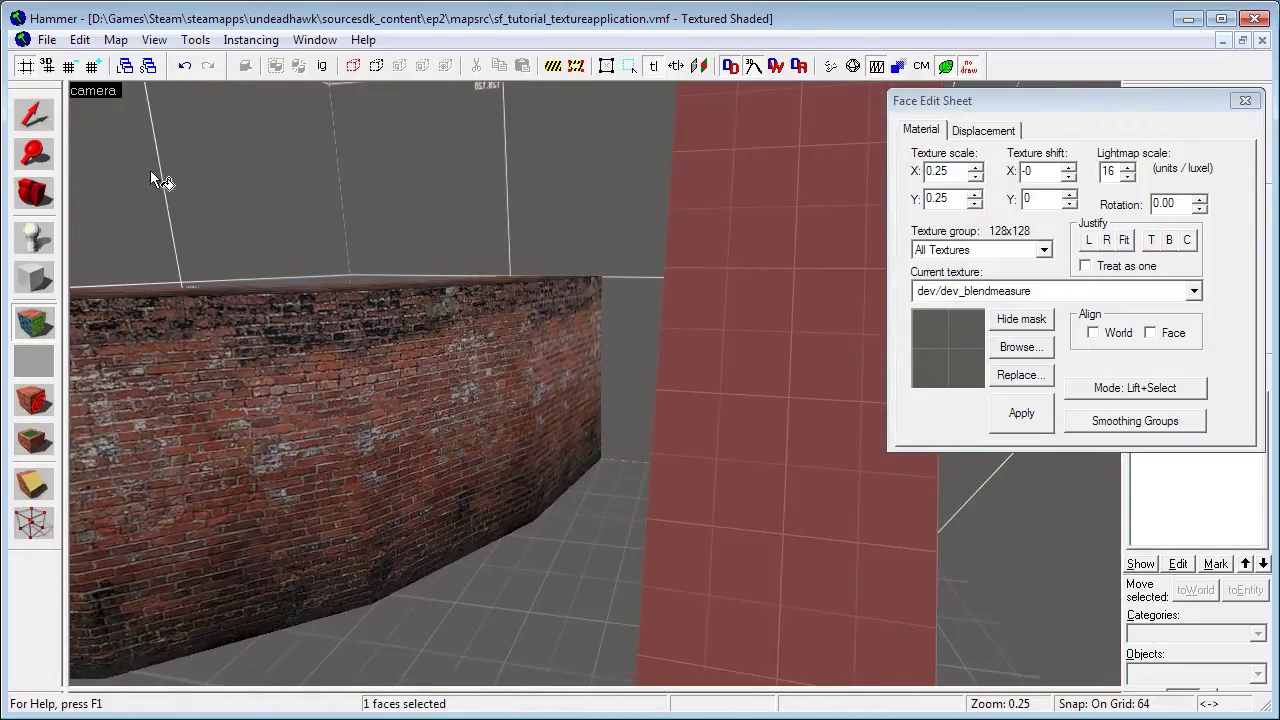
{"action": "left_click", "coordinate": [36, 114]}
{"action": "left_click", "coordinate": [809, 355]}
{"action": "key", "text": "Delete"}
{"action": "left_click", "coordinate": [46, 322]}
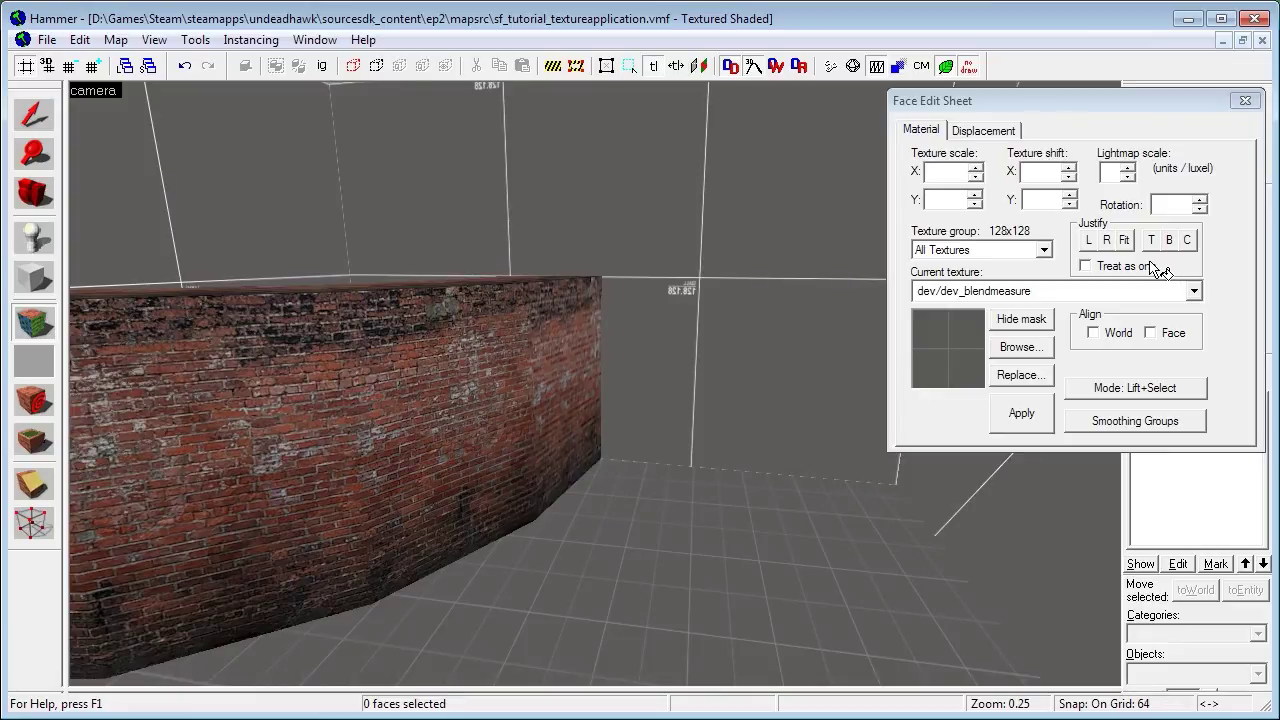
- Select the curved wall's third top face, then the outer face below it, and examine the brick texture across the wall
{"action": "key", "text": "z"}
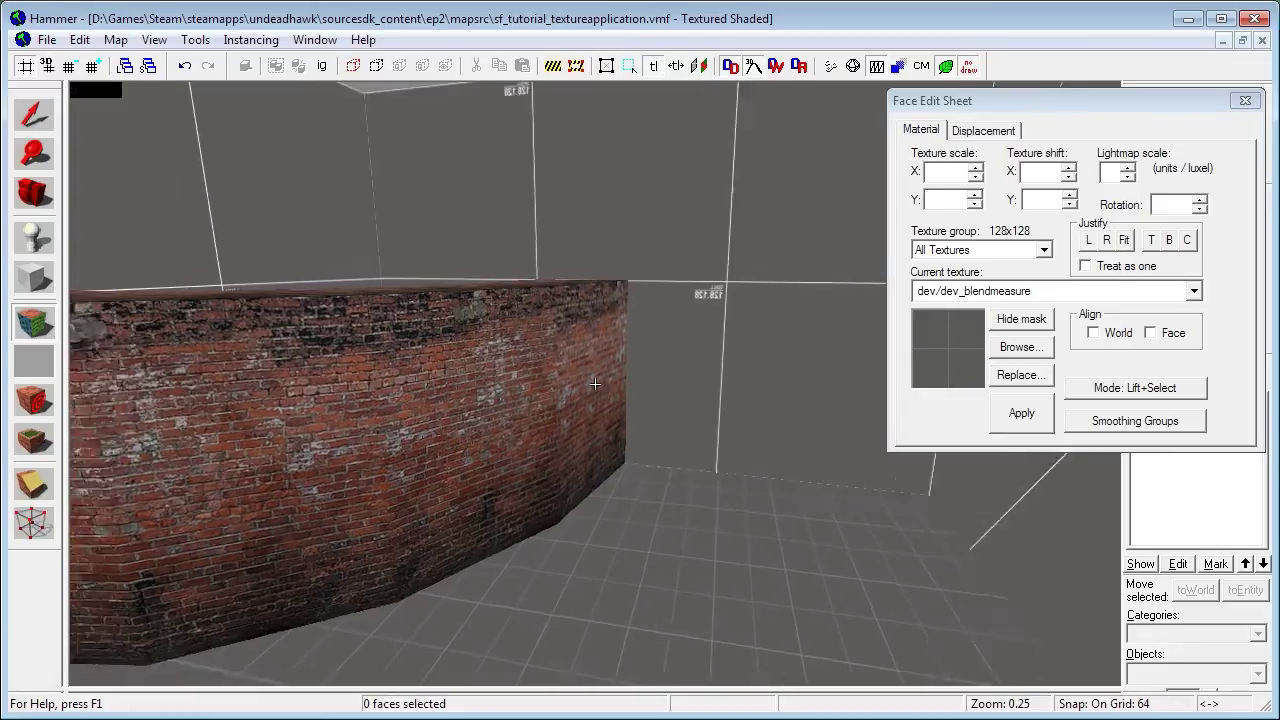
{"action": "key", "text": "z"}
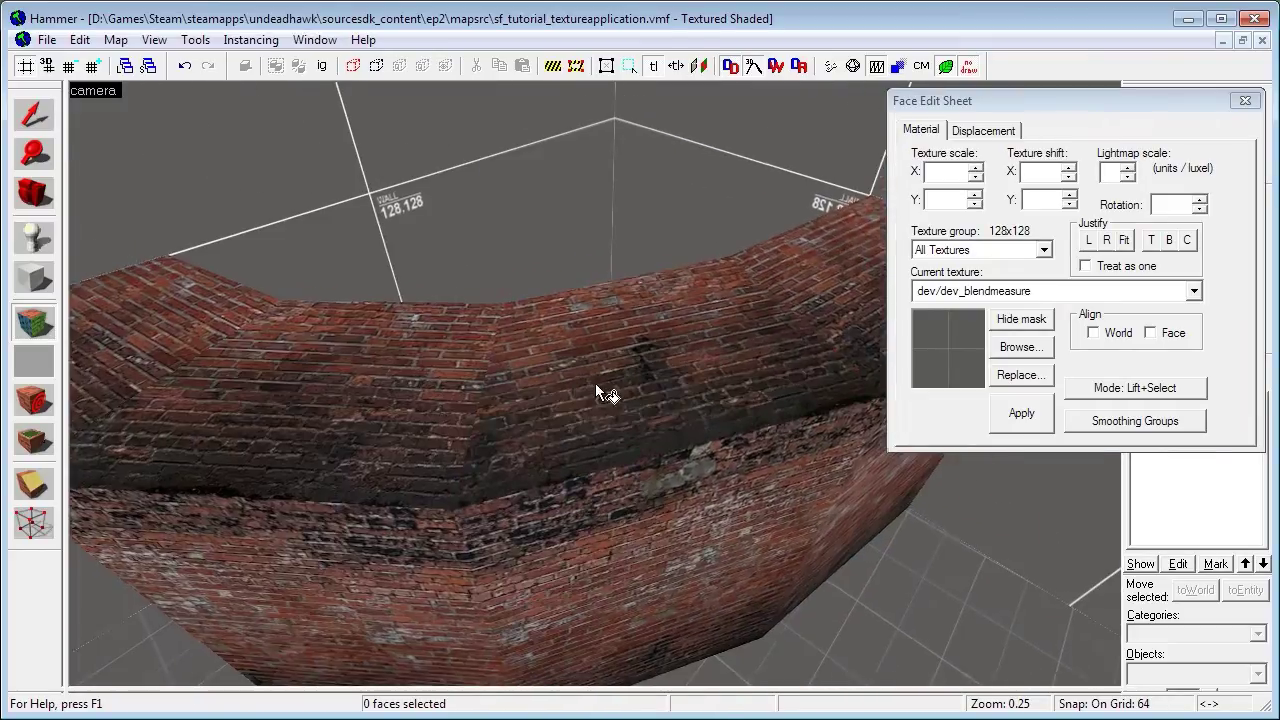
{"action": "left_click", "coordinate": [586, 382]}
{"action": "key", "text": "z"}
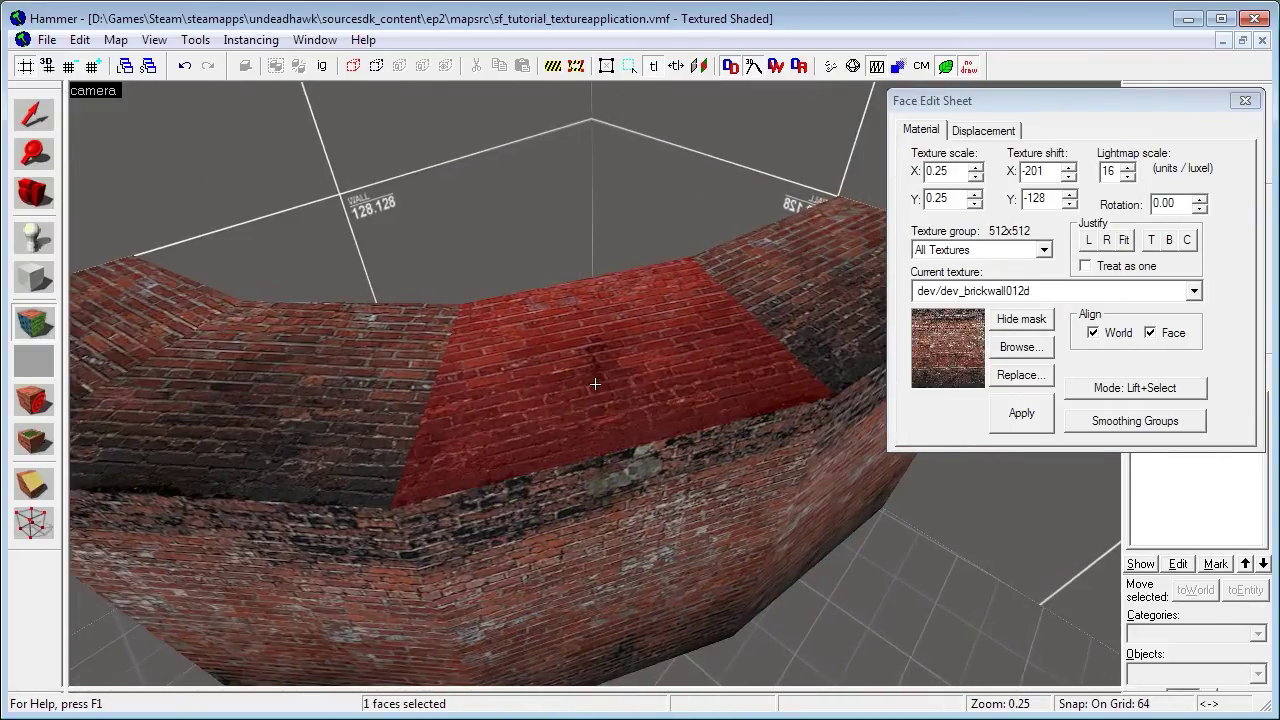
{"action": "left_click", "coordinate": [590, 492]}
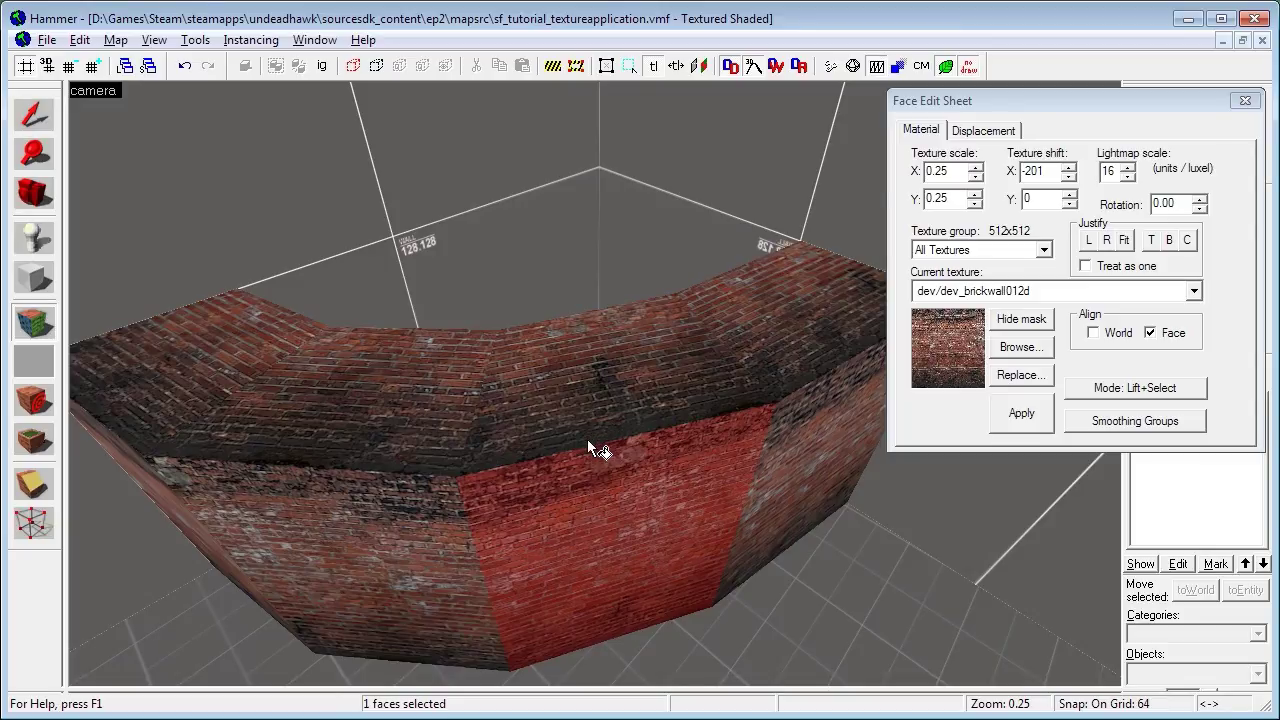
{"action": "key", "text": "z"}
{"action": "key", "text": "w"}
{"action": "key", "text": "s"}
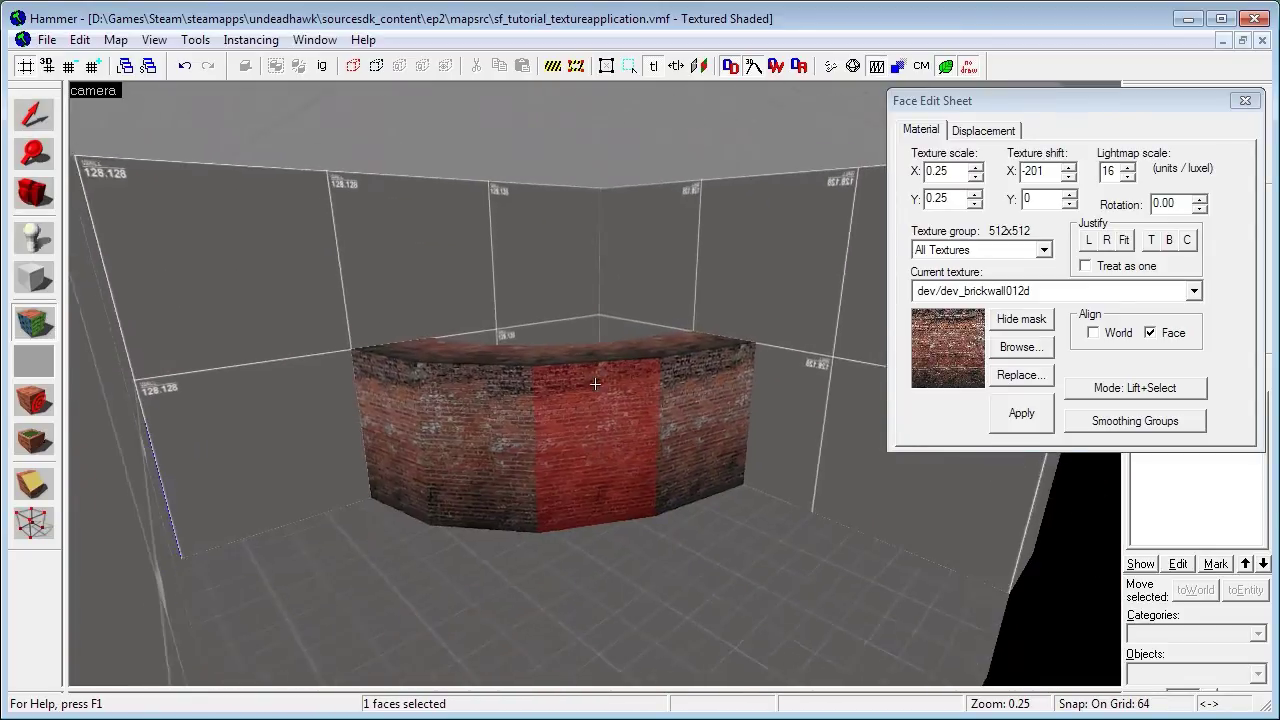
{"action": "key", "text": "w"}
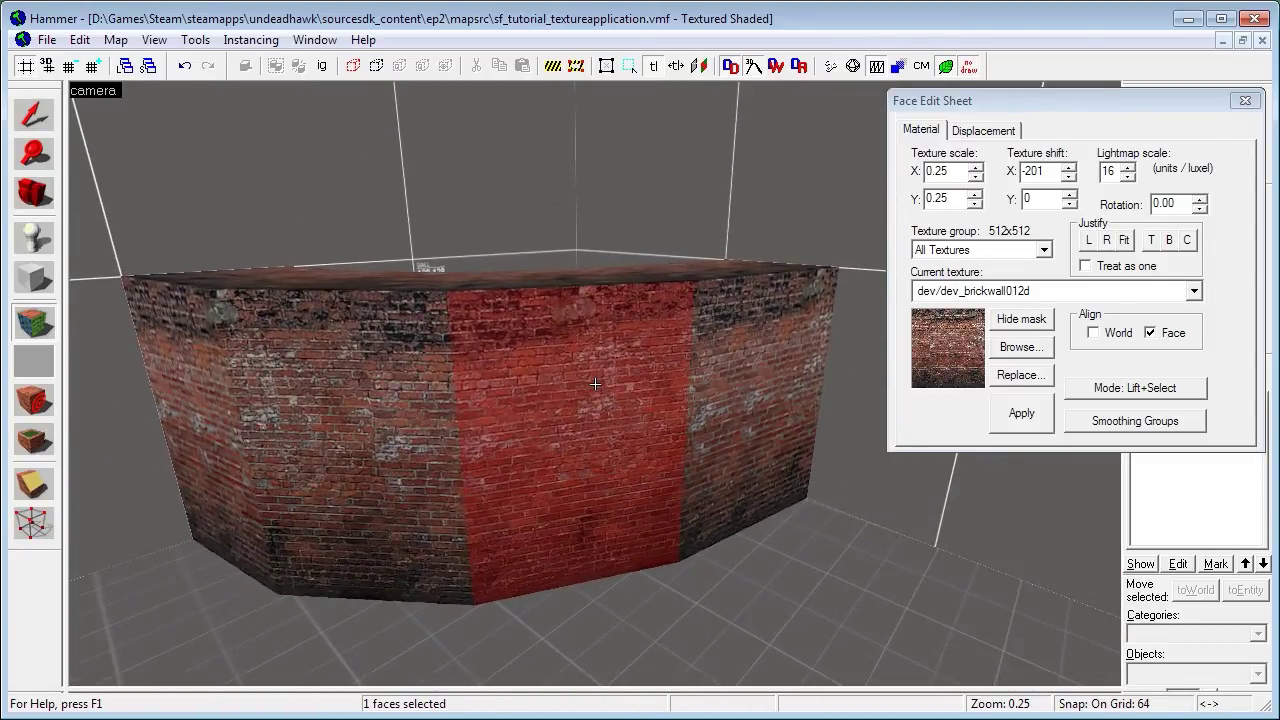